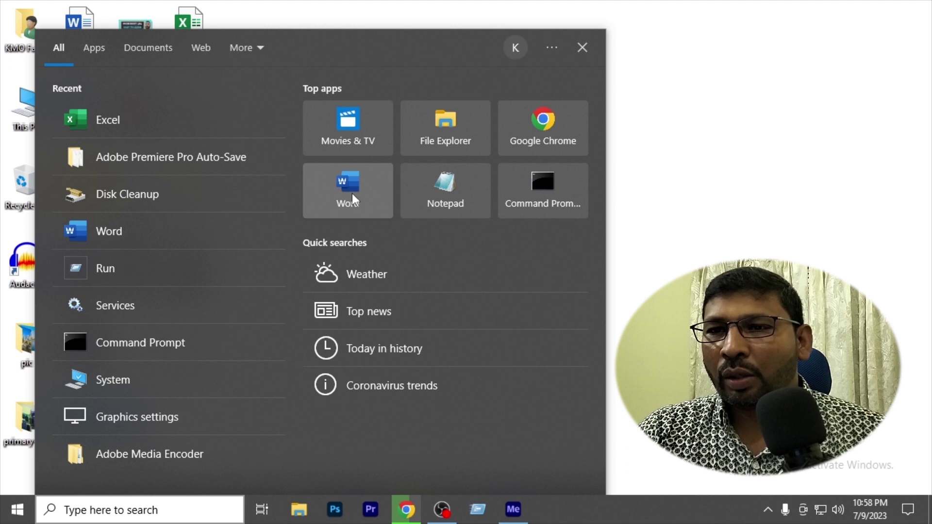
- Launch Word and create a new blank document (Document1) to work in
click(351, 193)
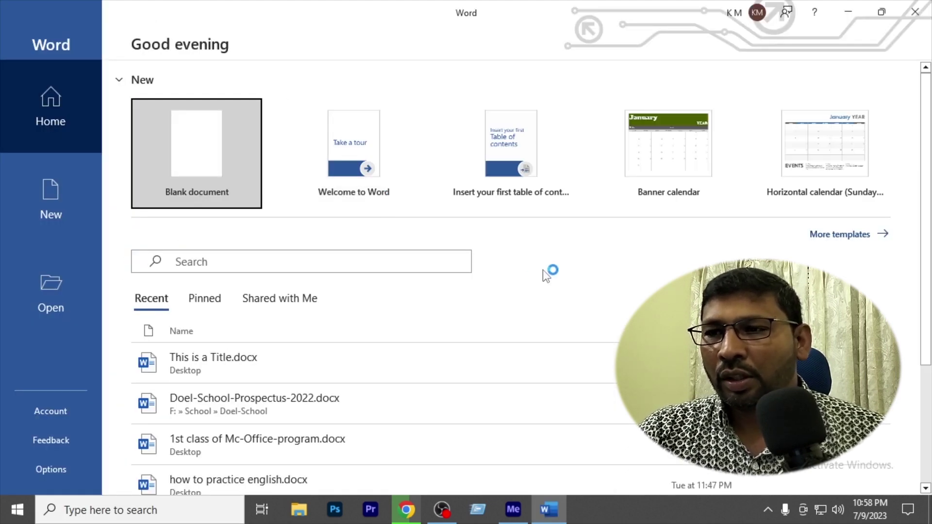
click(207, 155)
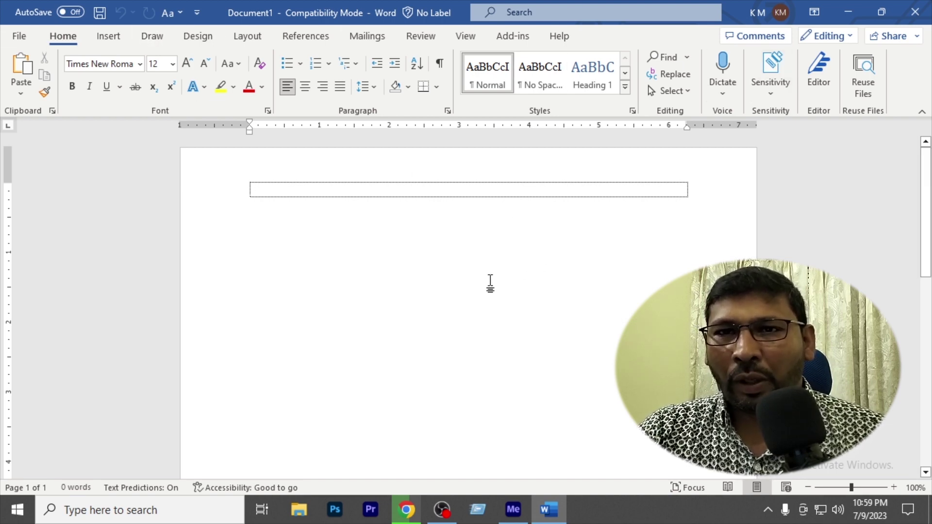
click(20, 37)
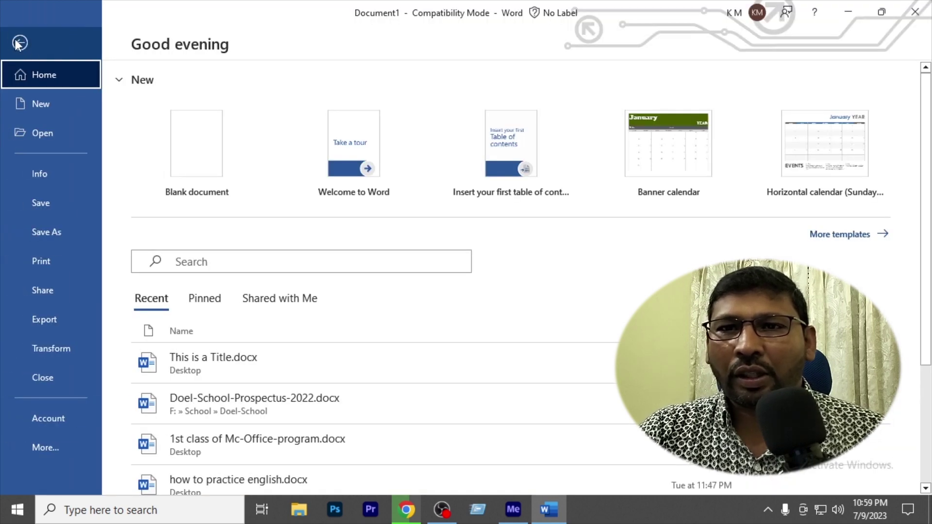
click(18, 44)
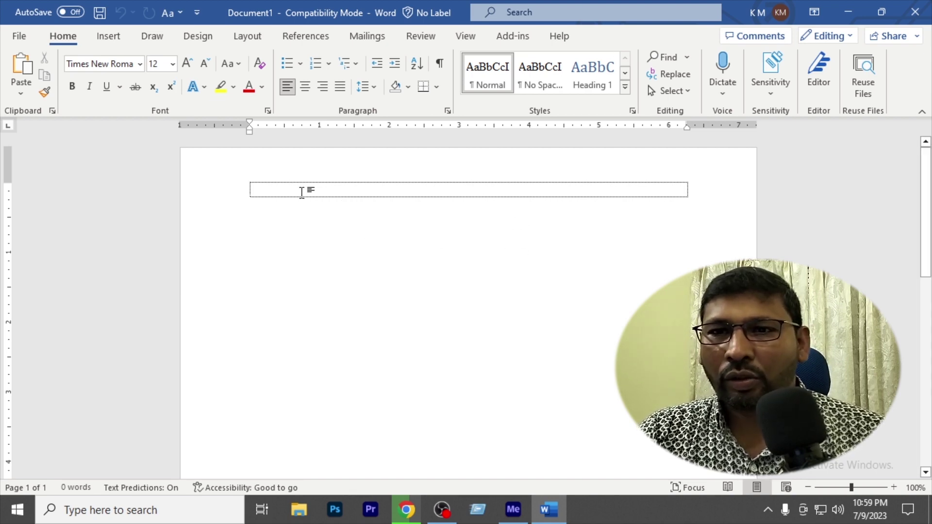
- Set the font size to 24 and type 'This is my computer.'
ctrl+scroll(299, 192, up, 6)
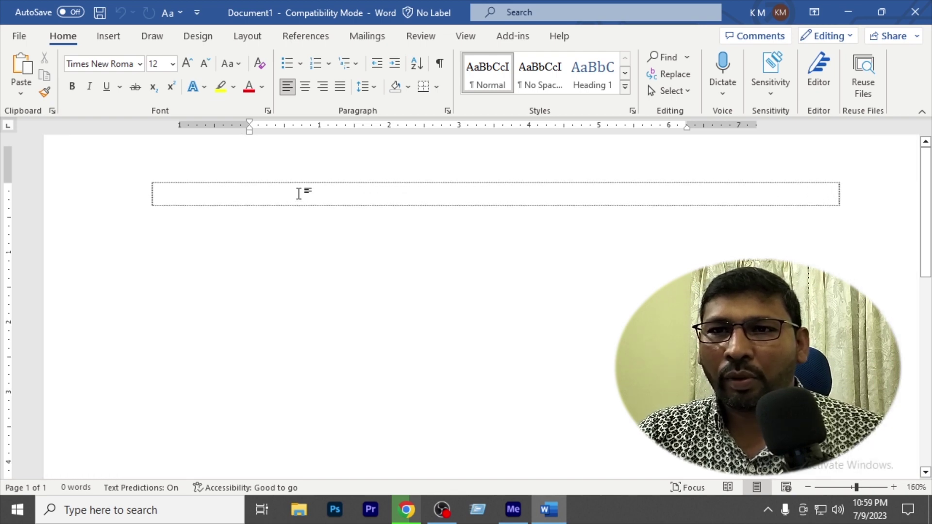
click(173, 63)
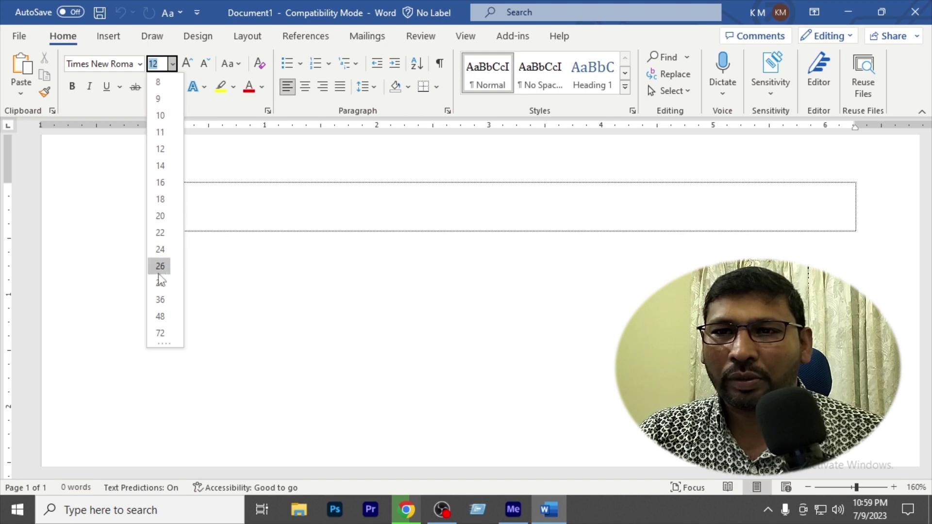
click(161, 249)
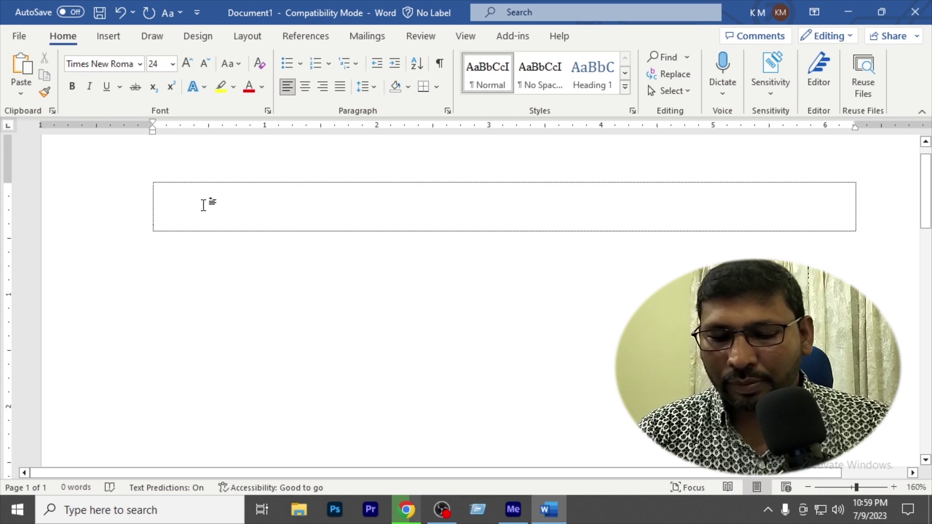
text(This )
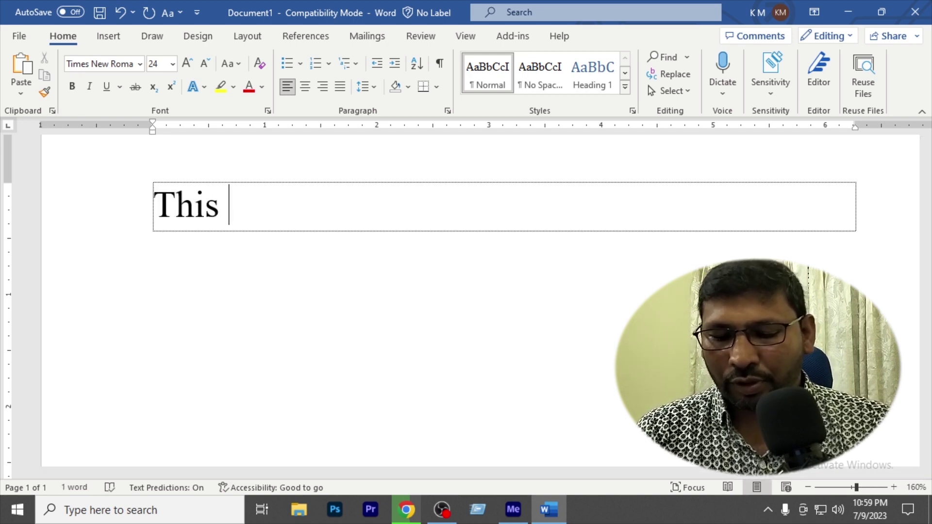
text(is )
text(m)
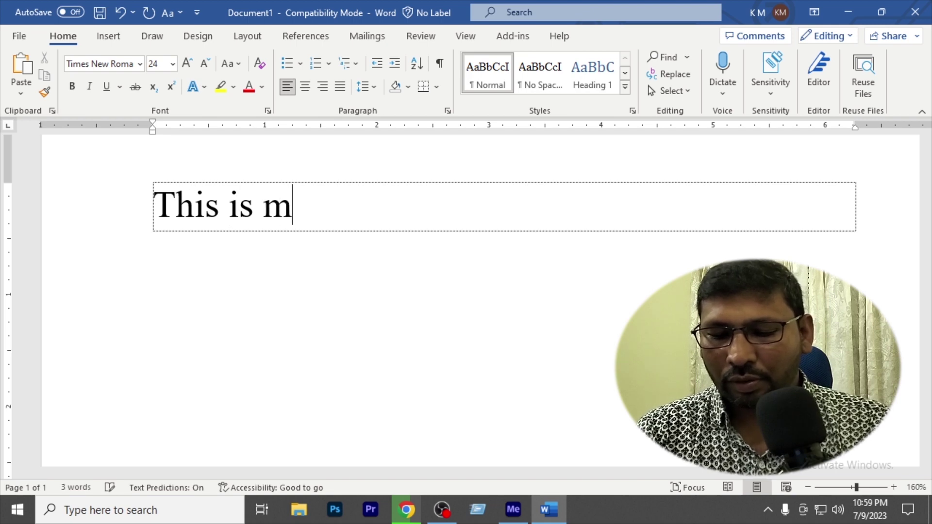
text(y computer)
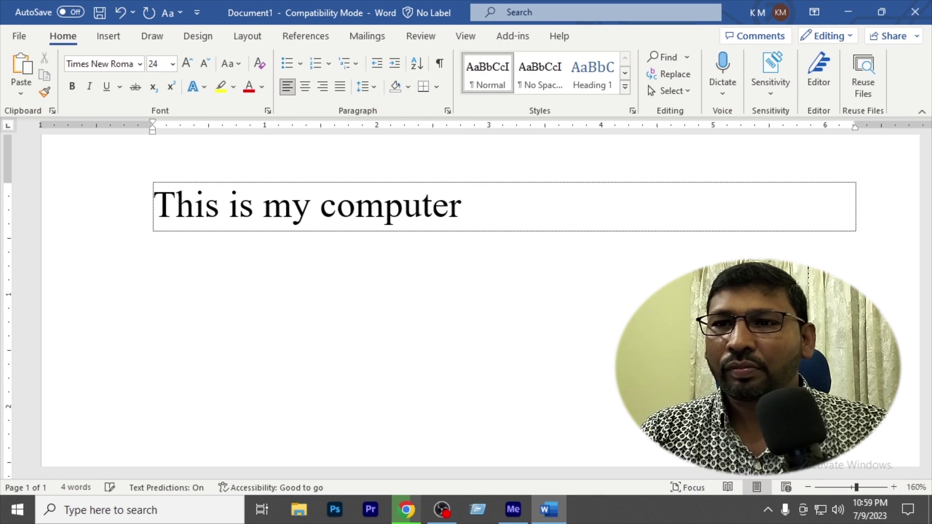
text(.)
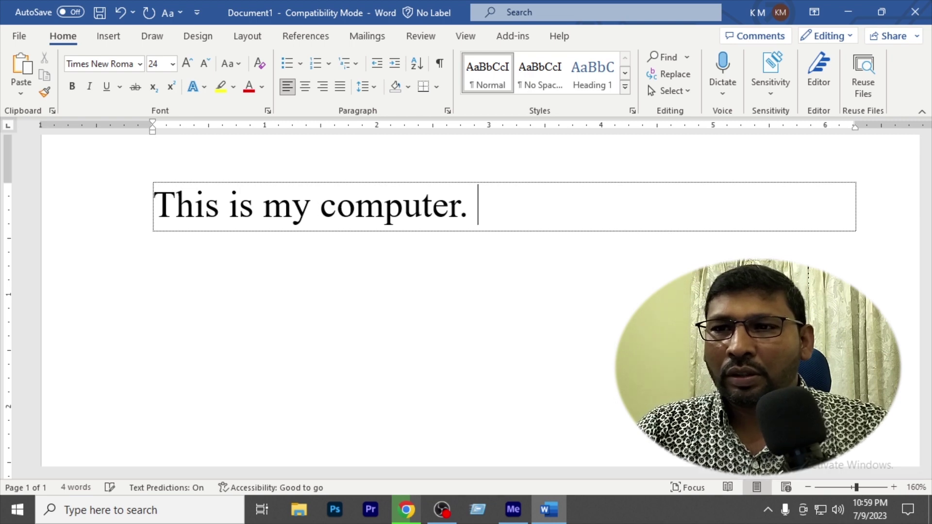
- Dictate the sentence about the computer being fast and end it with a period
key(alt+grave)
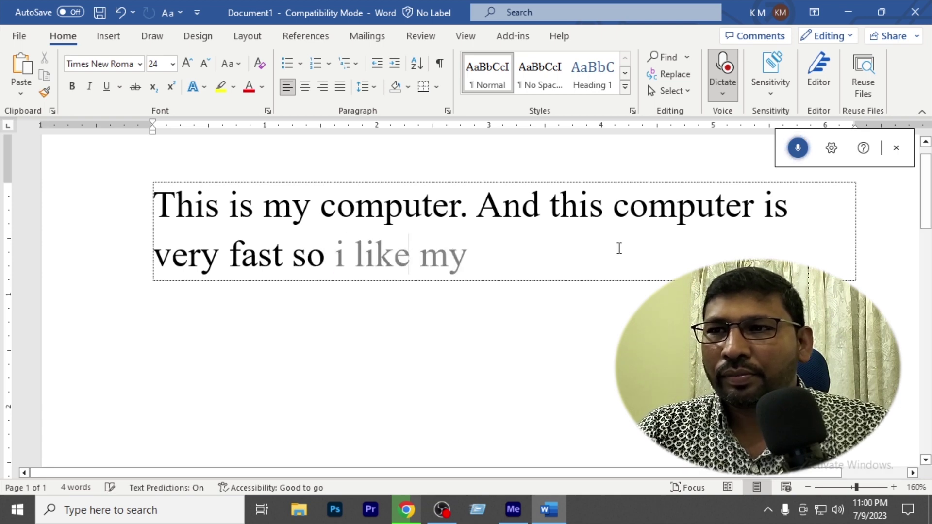
click(728, 68)
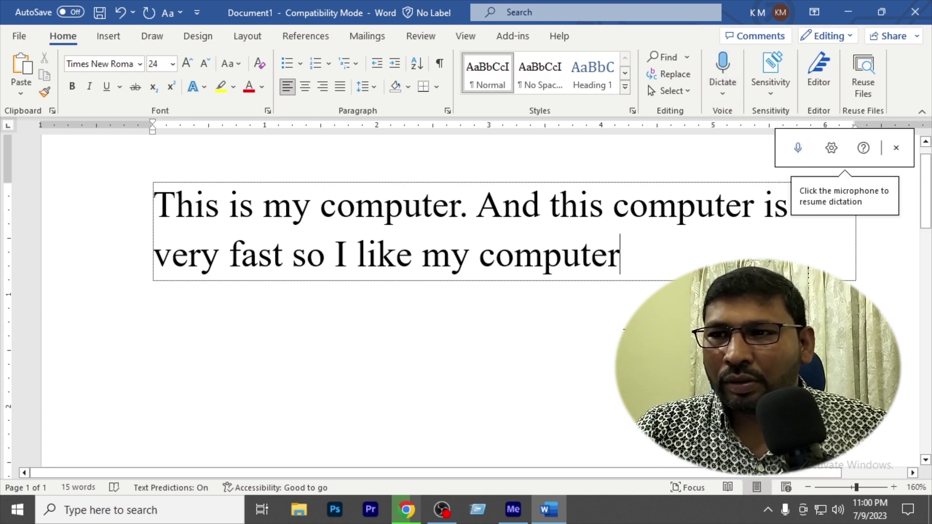
text(.)
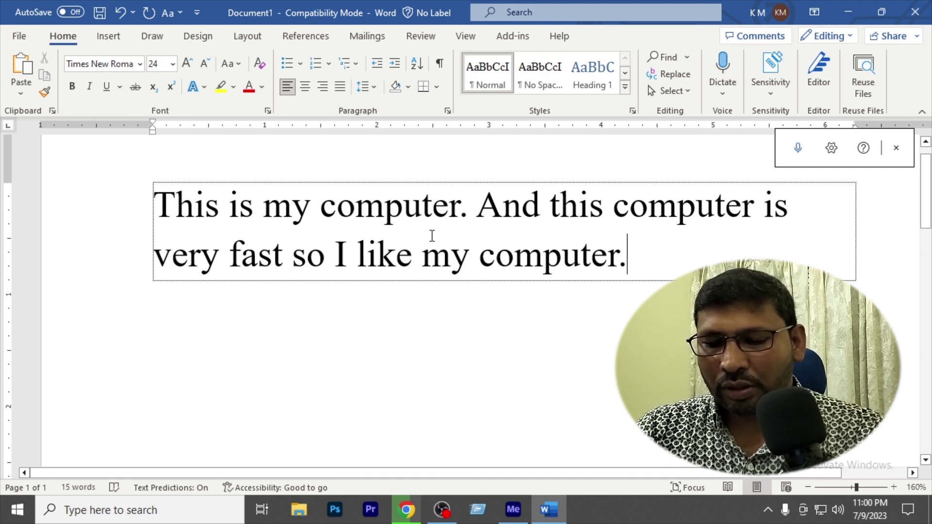
- Add a period after 'fast', capitalise 'So' and put a comma after it
click(283, 256)
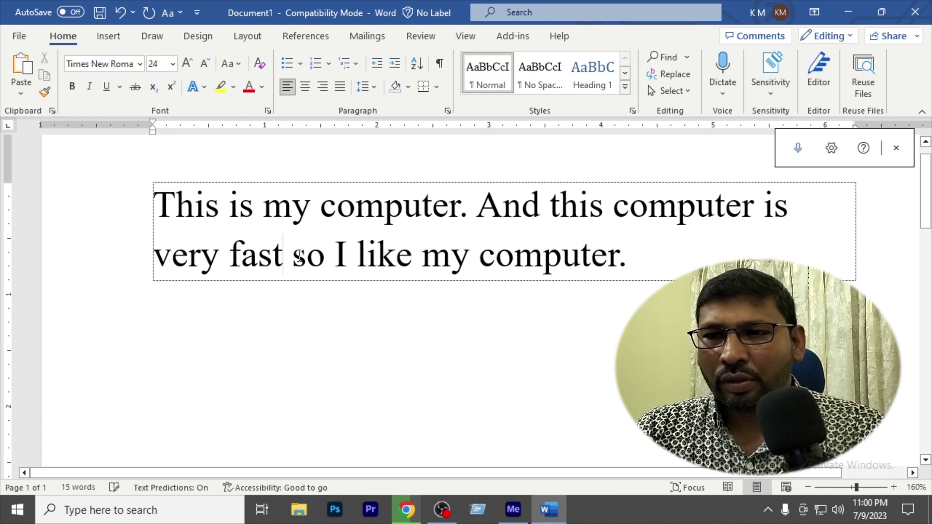
text(.)
click(316, 253)
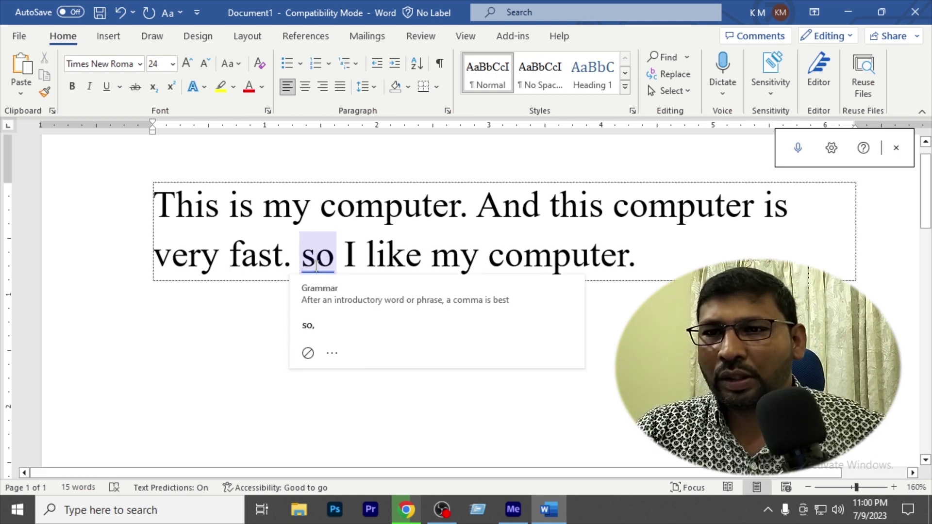
key(BackSpace)
text(S)
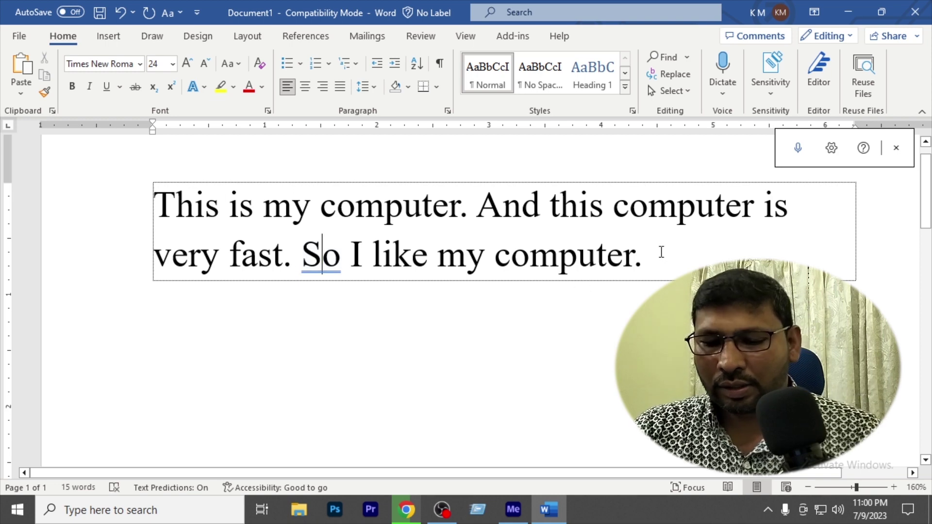
click(662, 252)
click(341, 253)
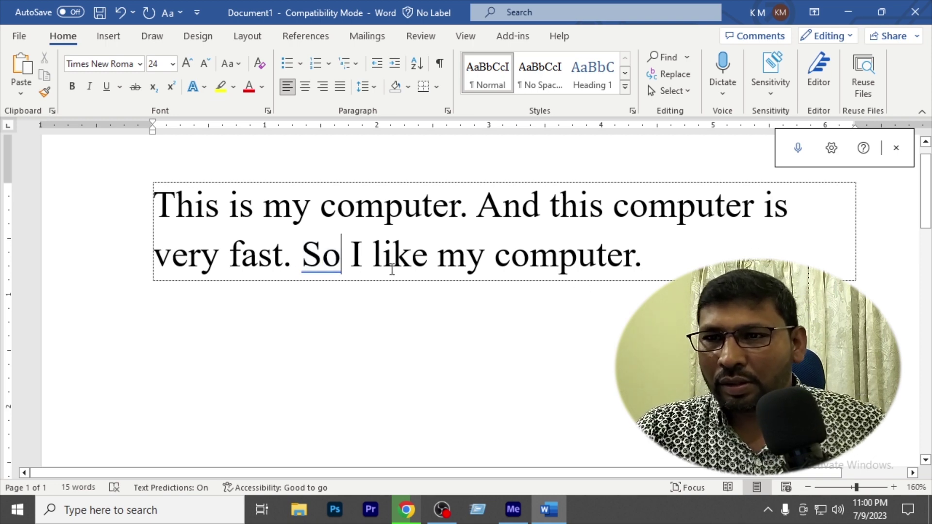
text(,)
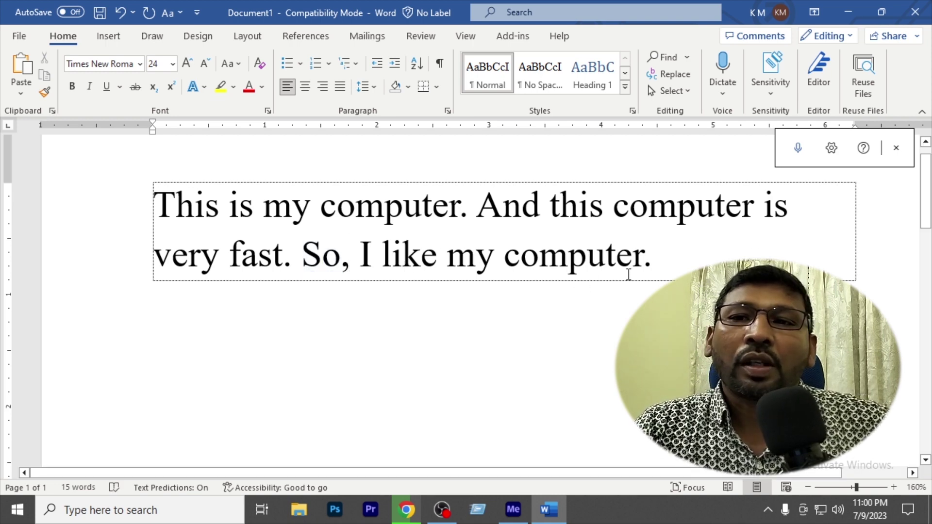
click(706, 257)
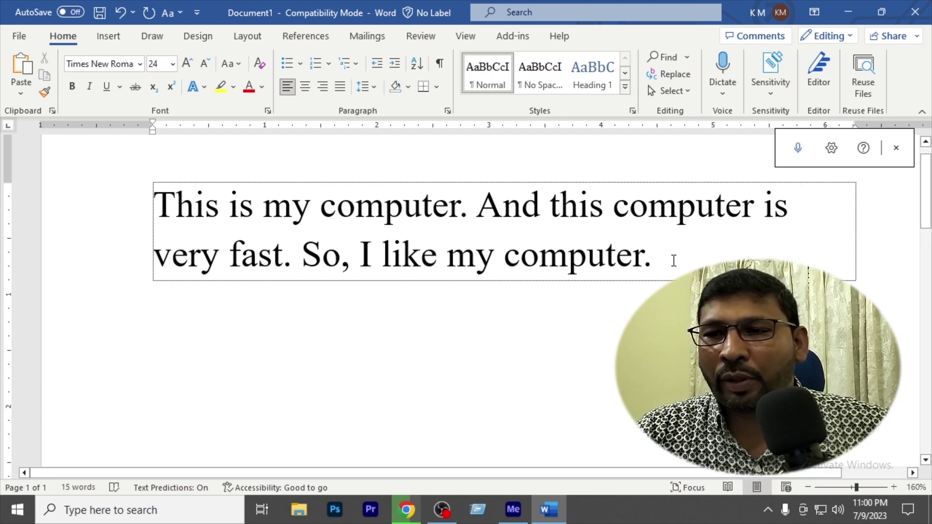
- Select both typed sentences and remove them, leaving the box empty
drag(674, 261, 189, 207)
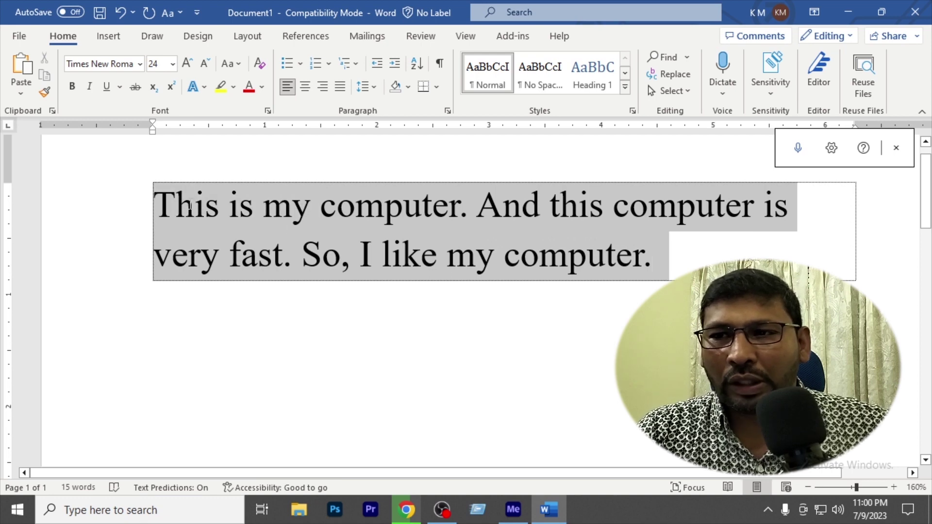
click(669, 265)
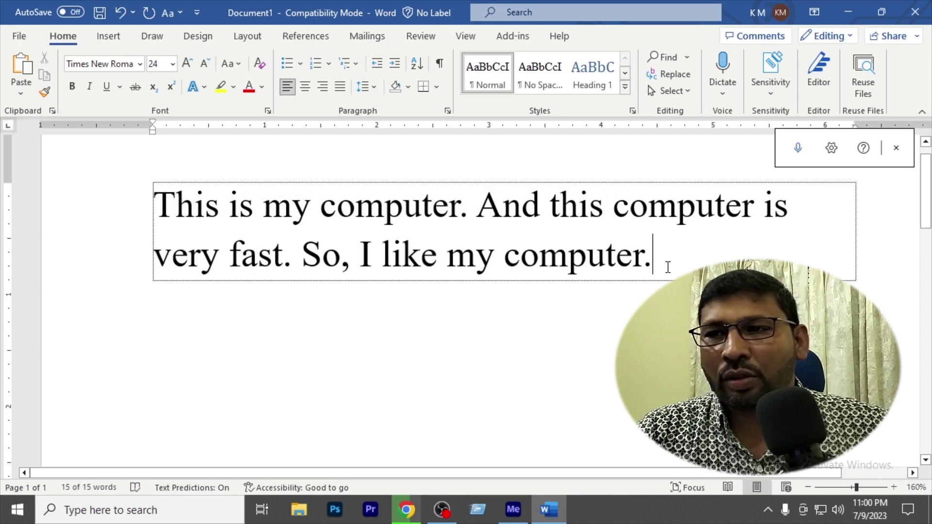
drag(668, 264, 142, 208)
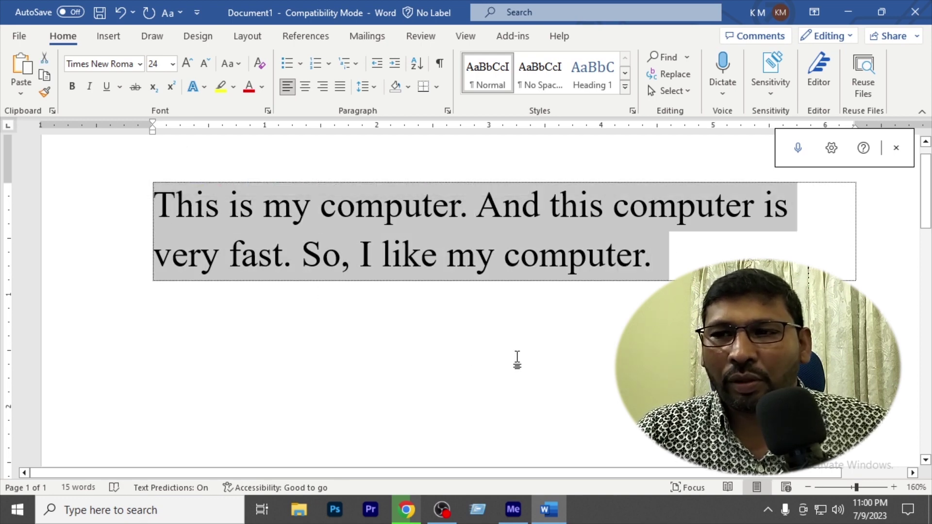
click(666, 262)
drag(665, 262, 148, 221)
key(ctrl+c)
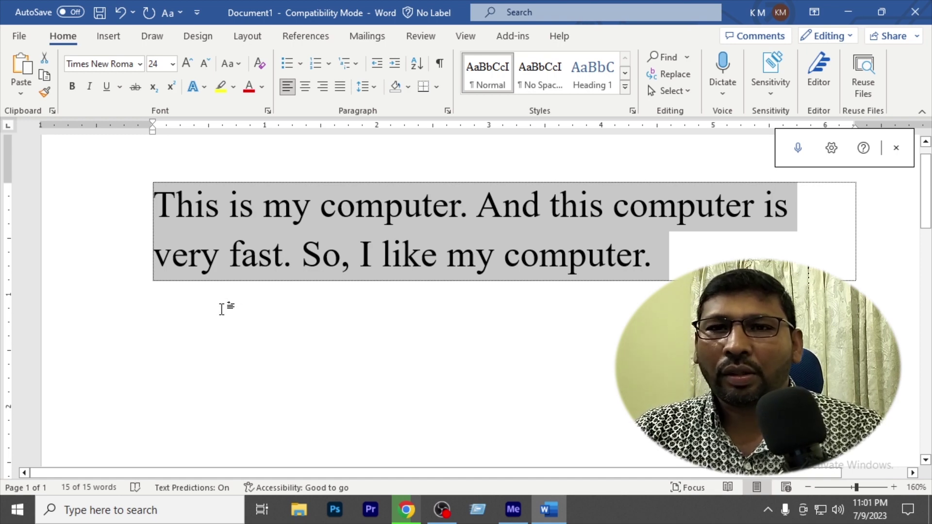
key(Delete)
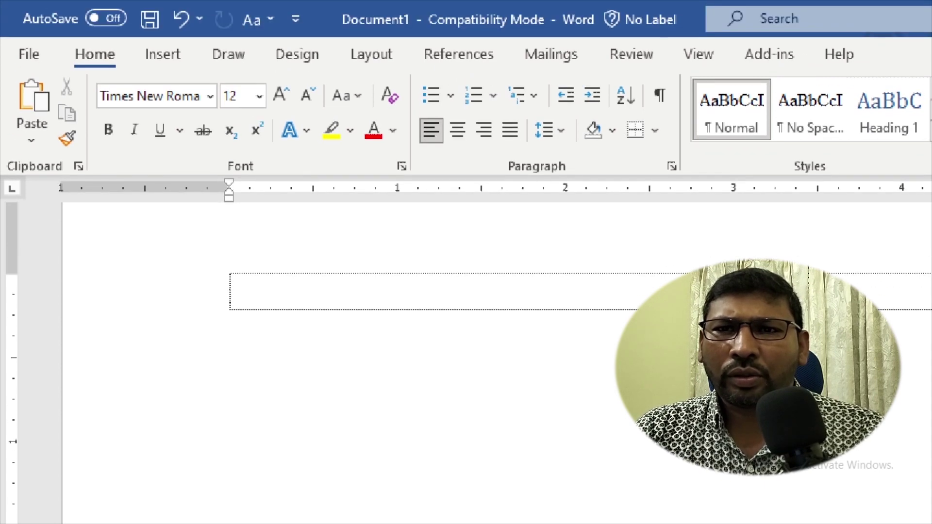
- Paste the two sentences from the clipboard back into the empty box
mouse_move(51, 70)
mouse_down()
mouse_move(100, 140)
mouse_move(96, 69)
mouse_move(47, 70)
mouse_up()
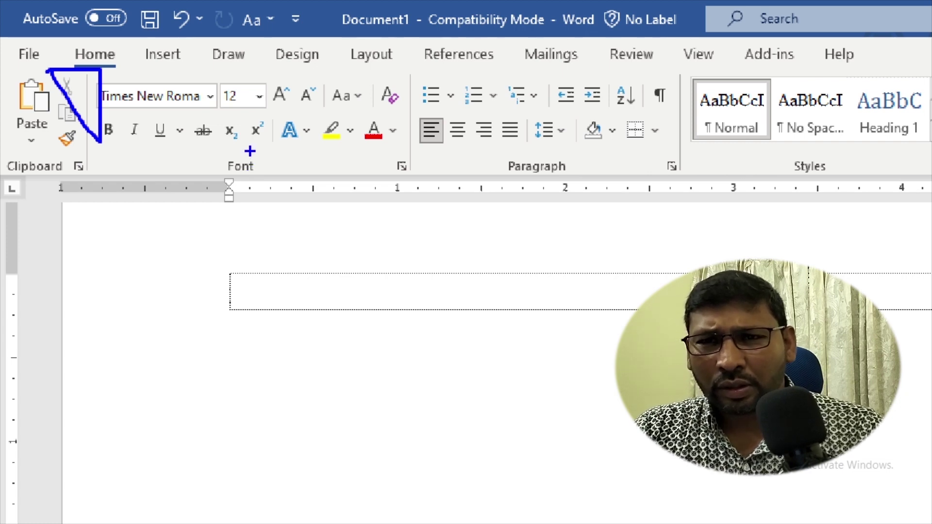
key(e)
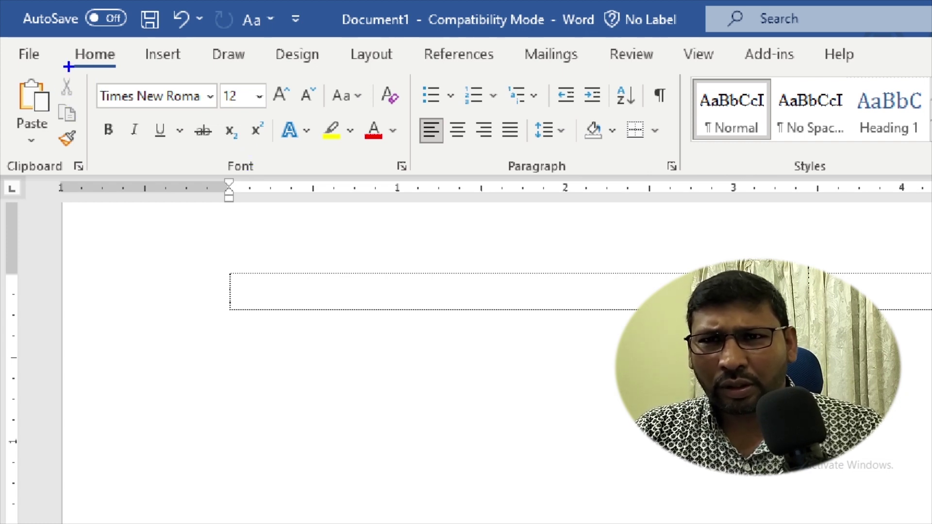
drag(50, 73, 95, 118)
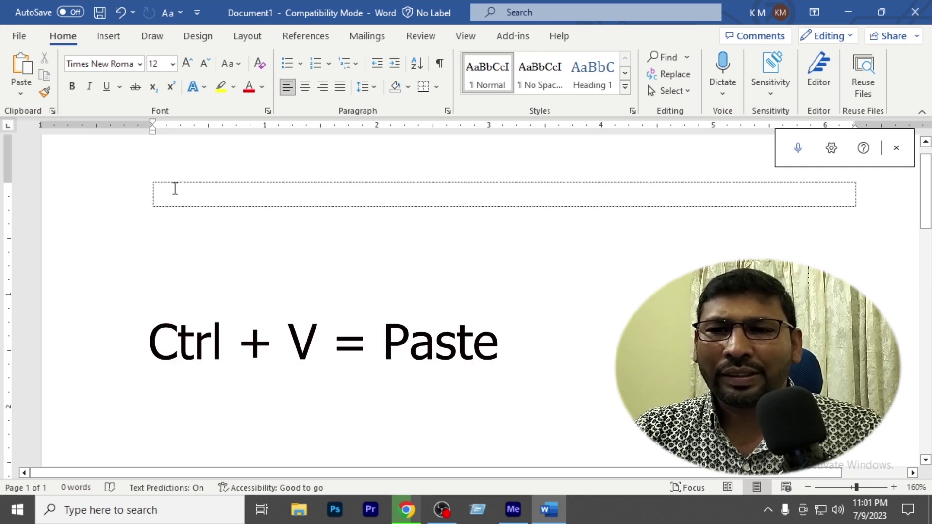
key(ctrl+v)
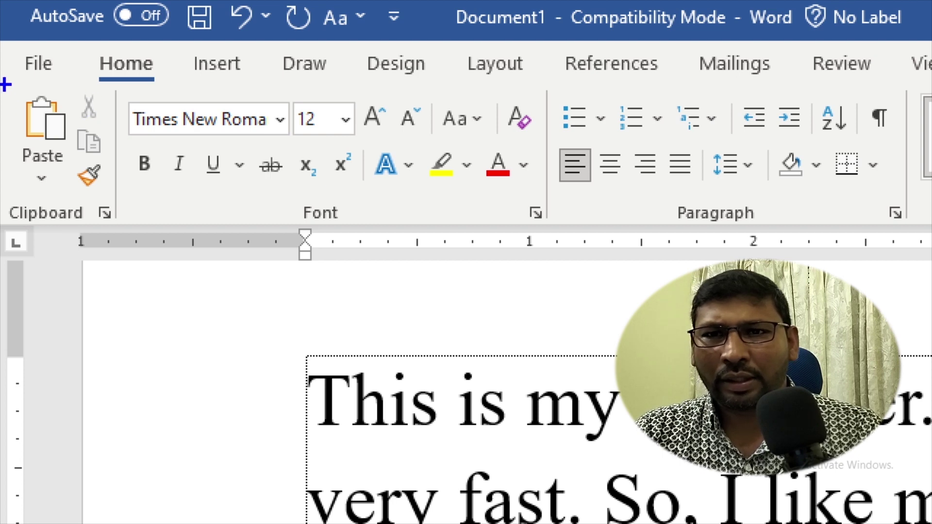
drag(6, 84, 92, 190)
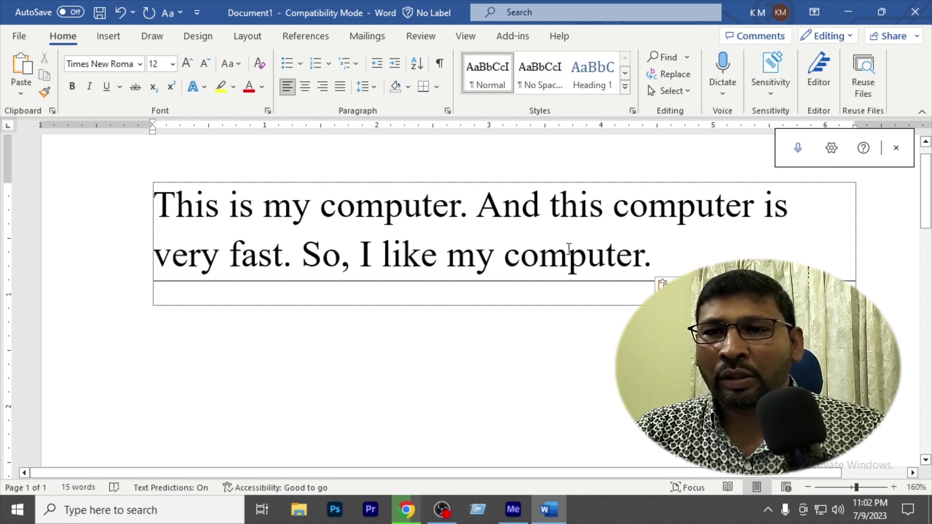
- Select the two-sentence paragraph and copy it with Ctrl+C
drag(671, 262, 154, 204)
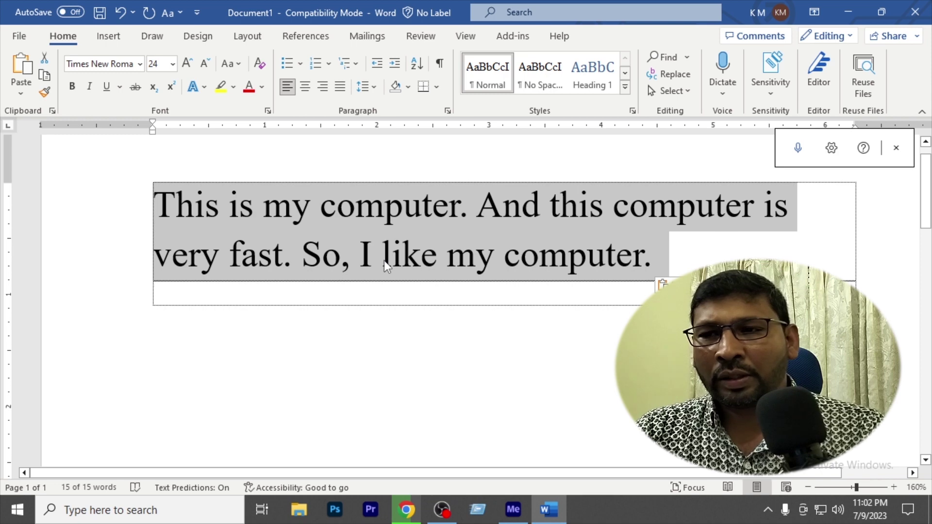
key(ctrl+a)
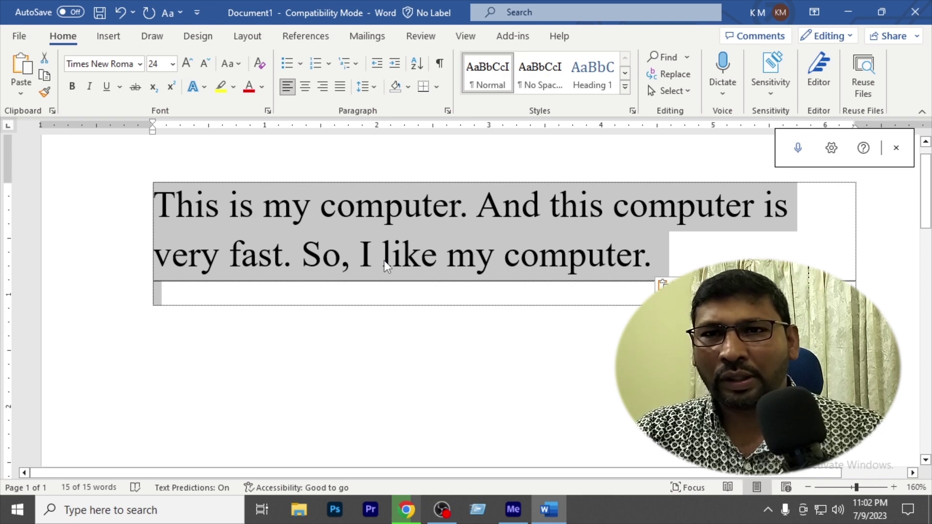
key(ctrl+c)
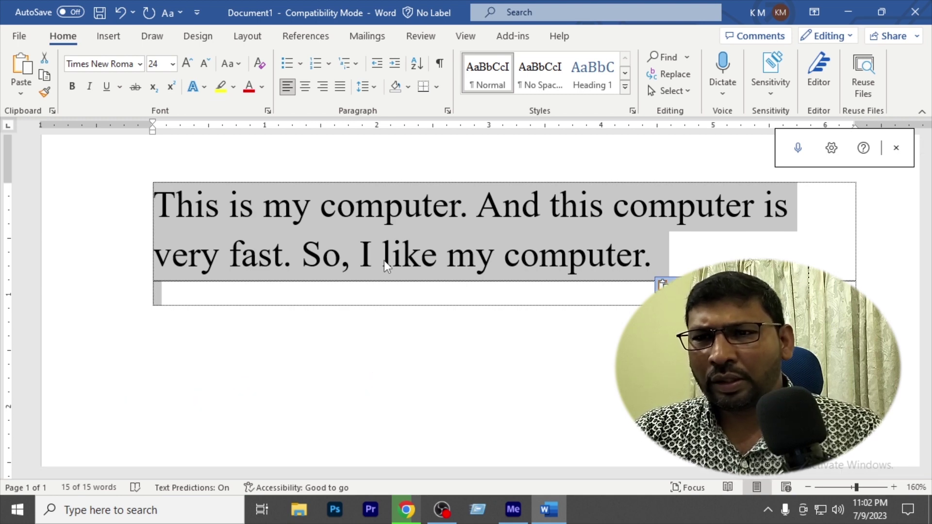
right_click(391, 214)
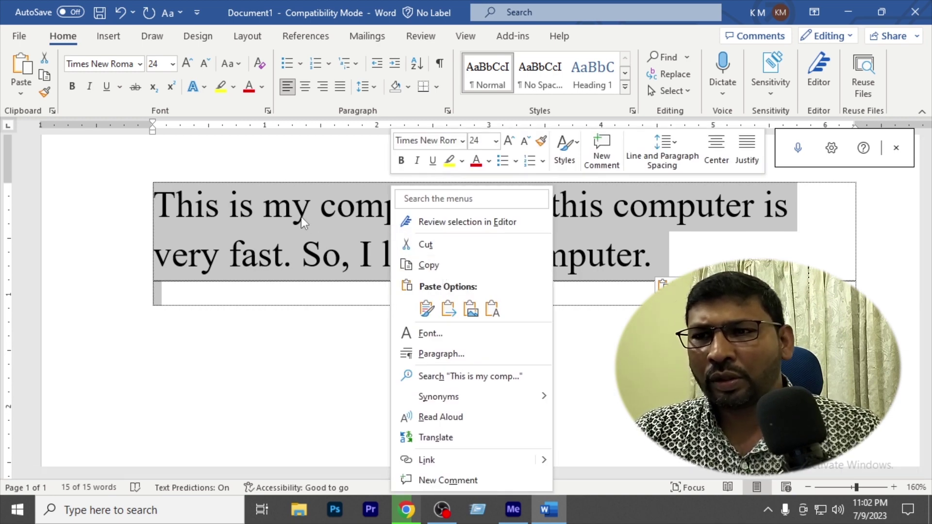
click(663, 261)
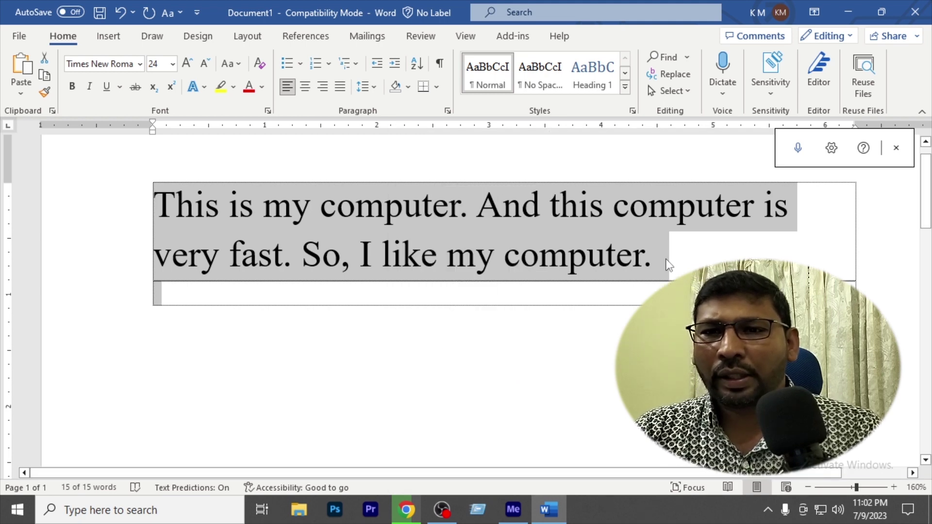
- Add a new line below, paste the copied paragraph there, then undo the paste
click(175, 304)
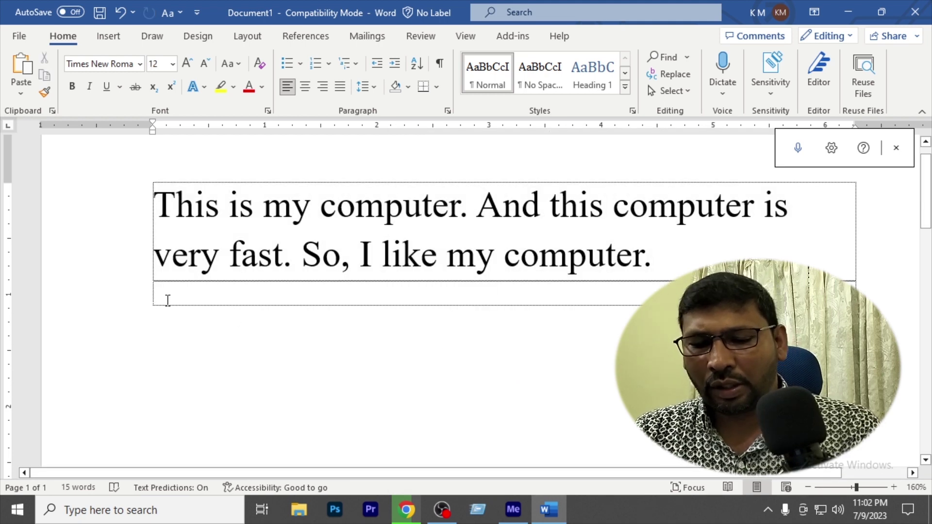
key(Tab)
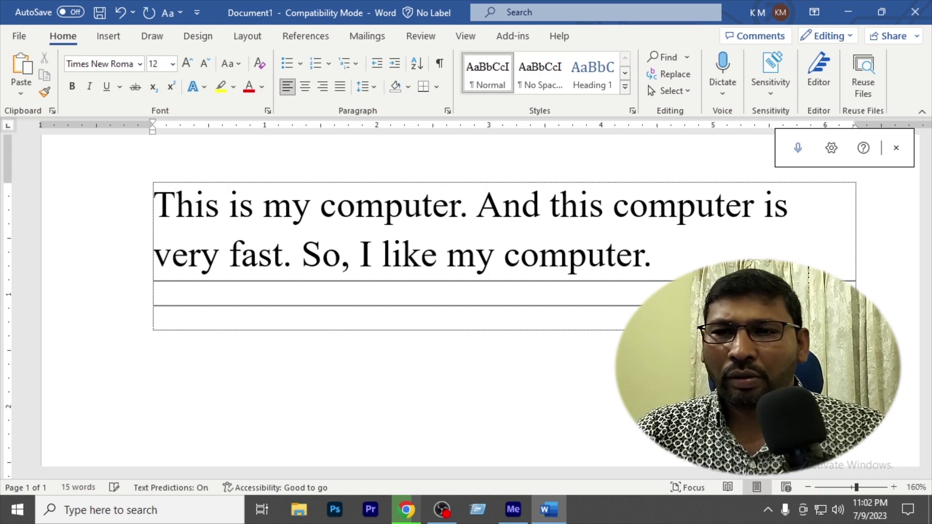
key(ctrl+v)
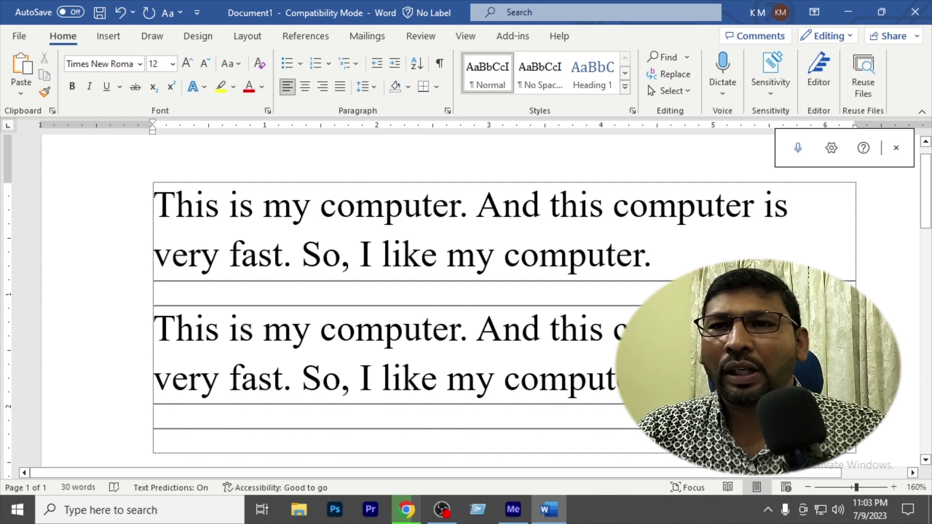
key(ctrl+z)
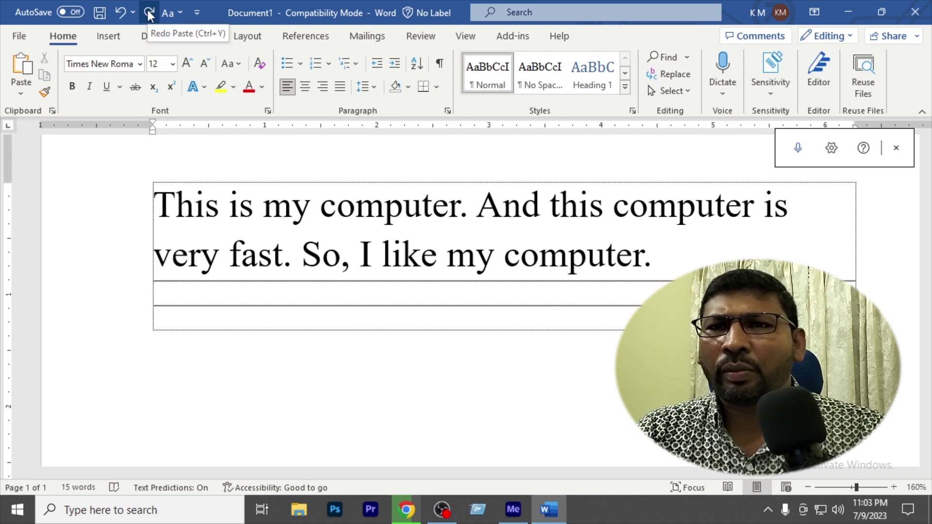
- Undo twice, then redo three times to restore the empty line and duplicate paragraph
click(121, 20)
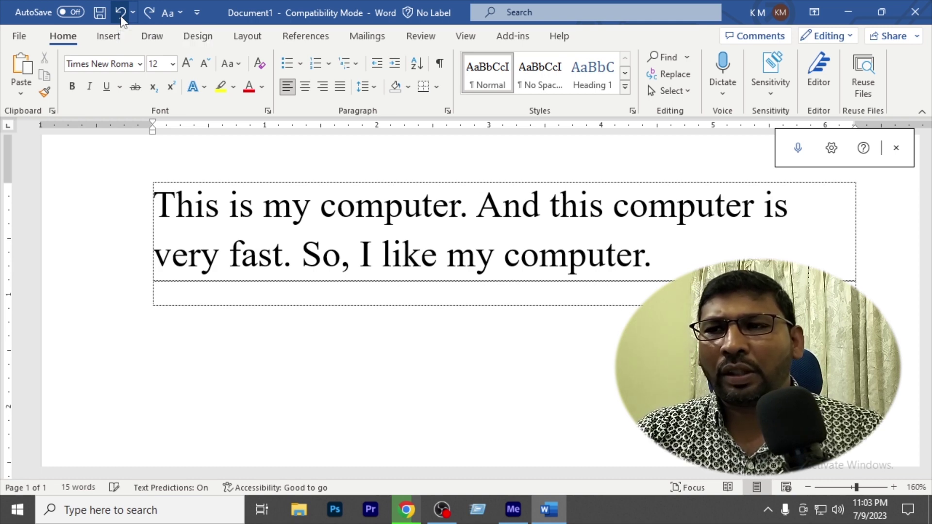
click(122, 20)
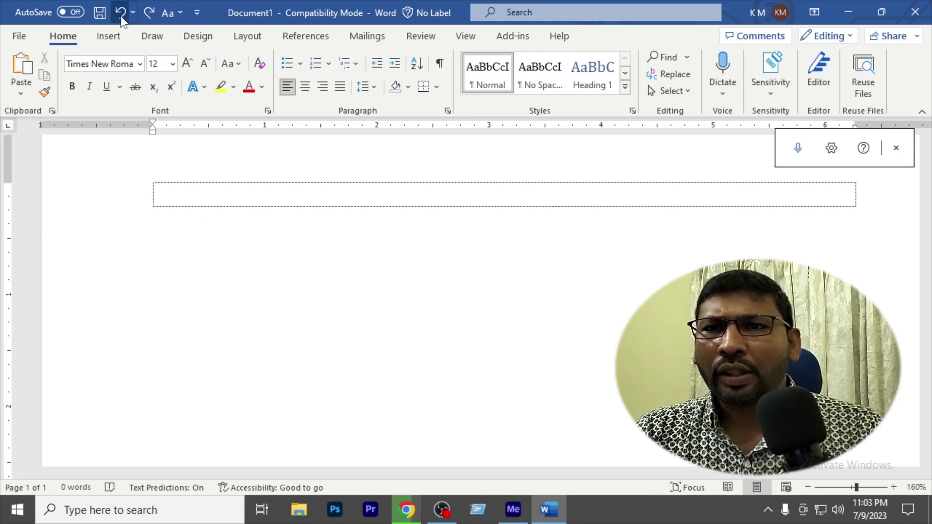
click(150, 13)
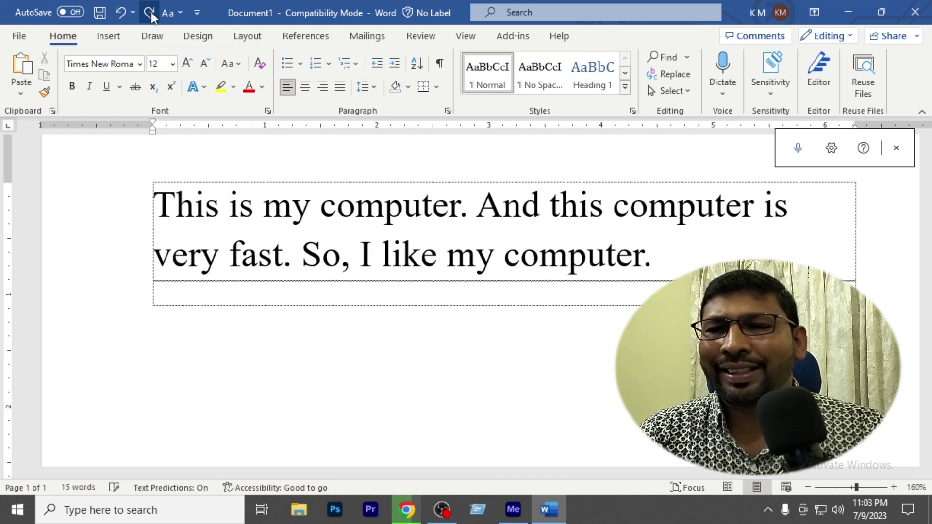
click(150, 13)
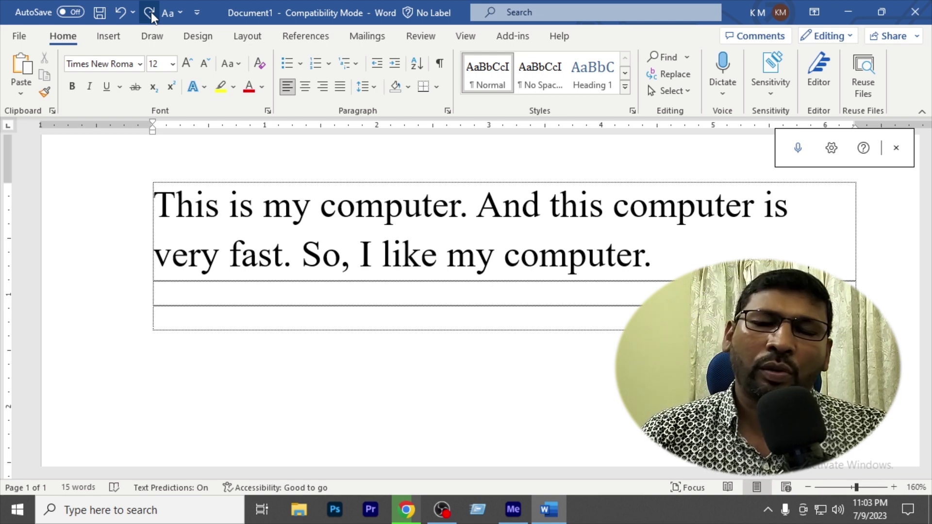
click(150, 12)
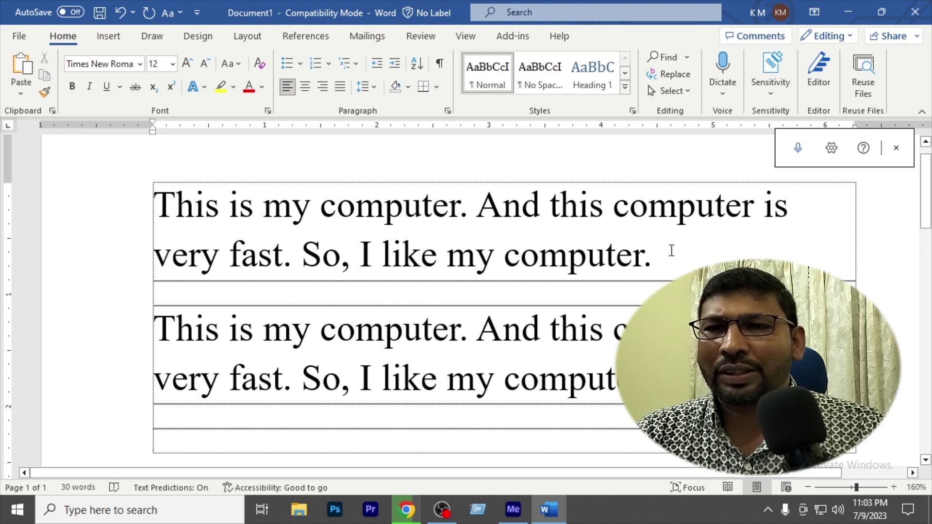
- Select the first paragraph and try the 10 Minutes and Aldo the Apache fonts
drag(682, 258, 141, 123)
click(140, 63)
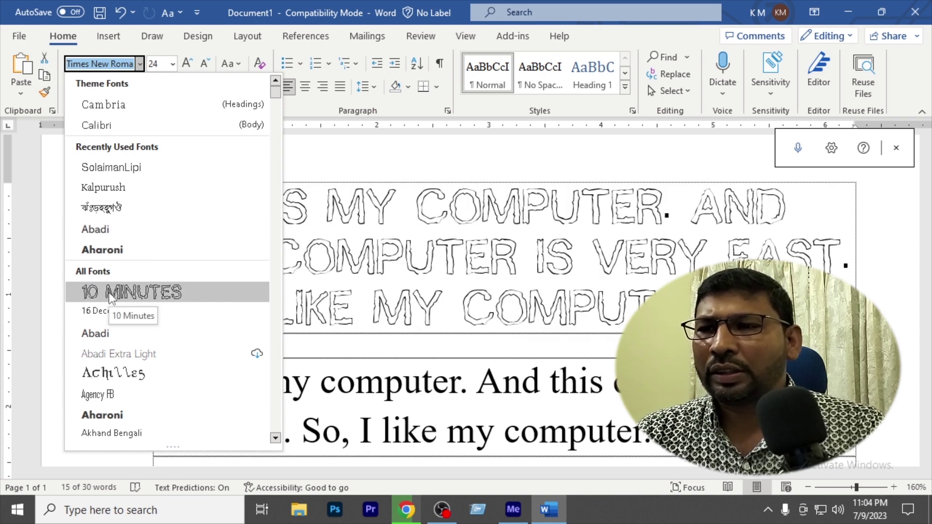
click(108, 292)
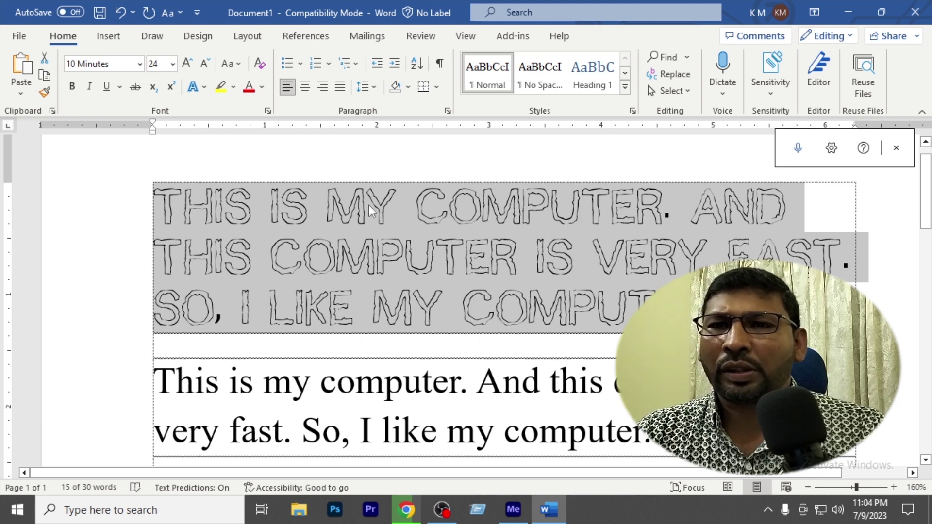
click(139, 64)
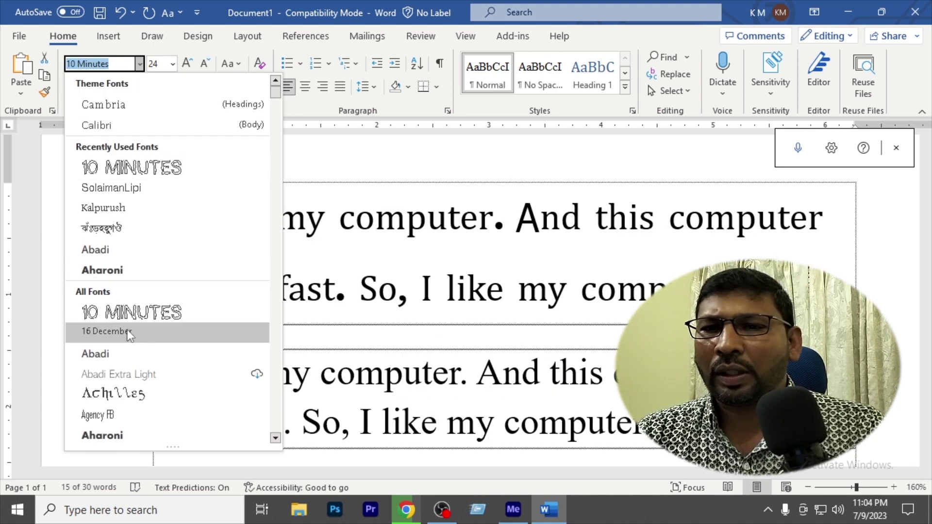
scroll(115, 354, down, 2)
scroll(115, 354, down, 2)
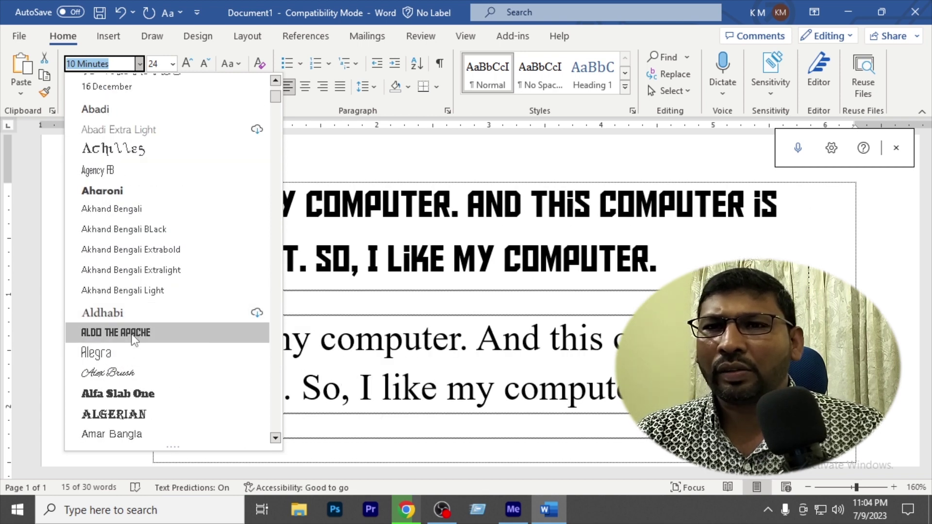
click(134, 334)
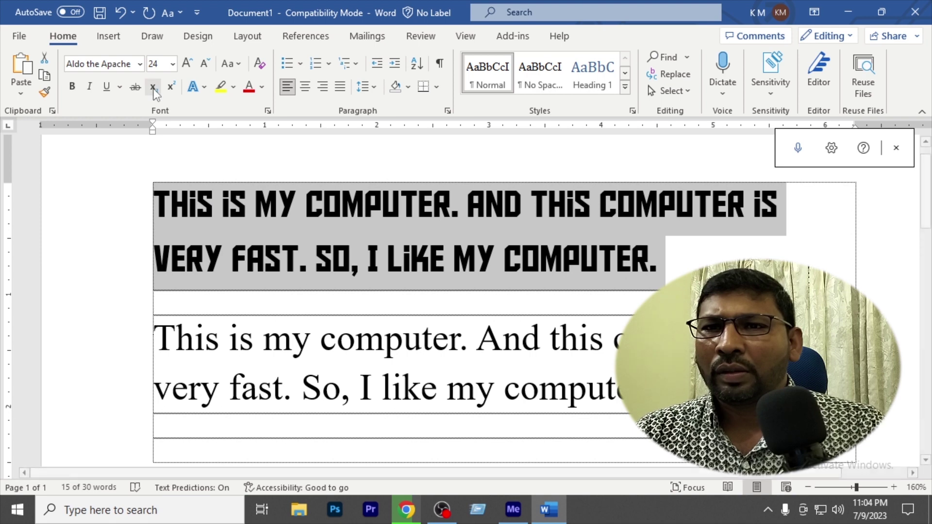
- Try Arial Nova, then settle on Barlow Black for the first paragraph
click(140, 65)
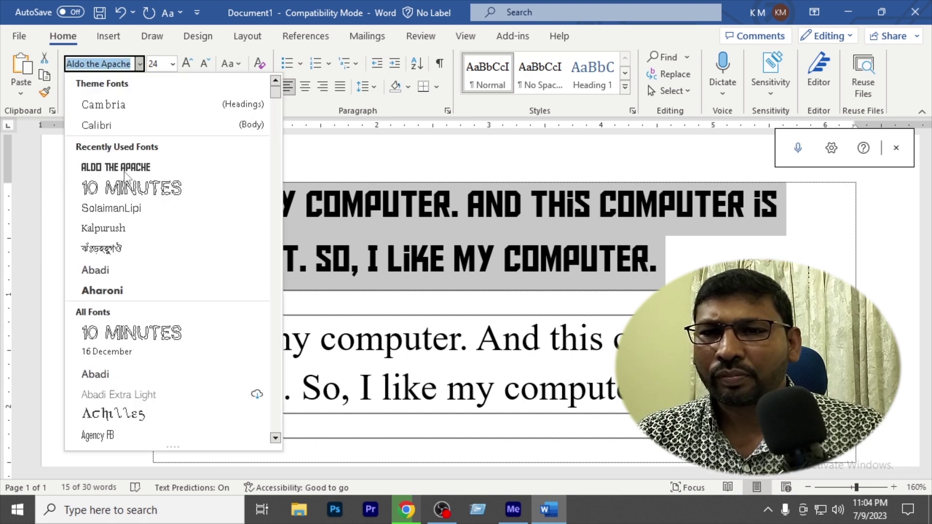
scroll(139, 371, down, 5)
scroll(140, 373, down, 3)
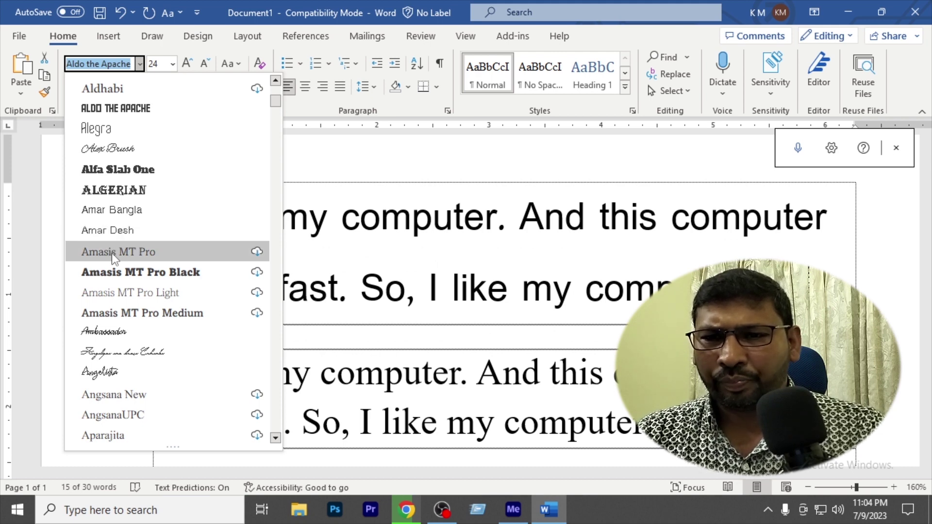
scroll(141, 376, down, 3)
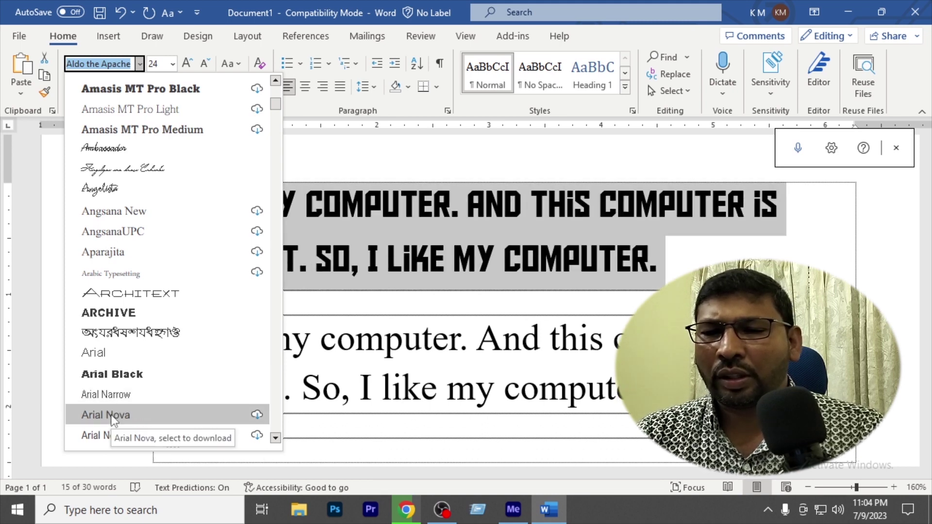
click(126, 416)
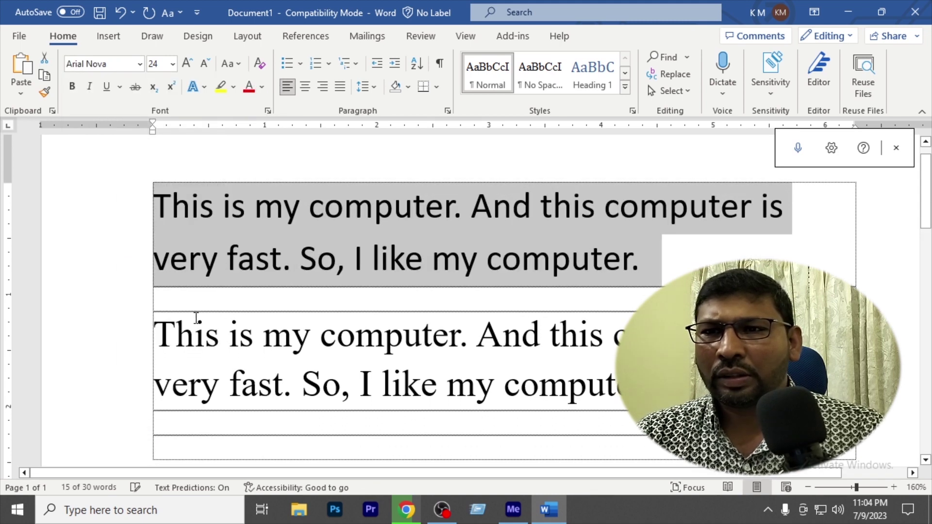
click(139, 64)
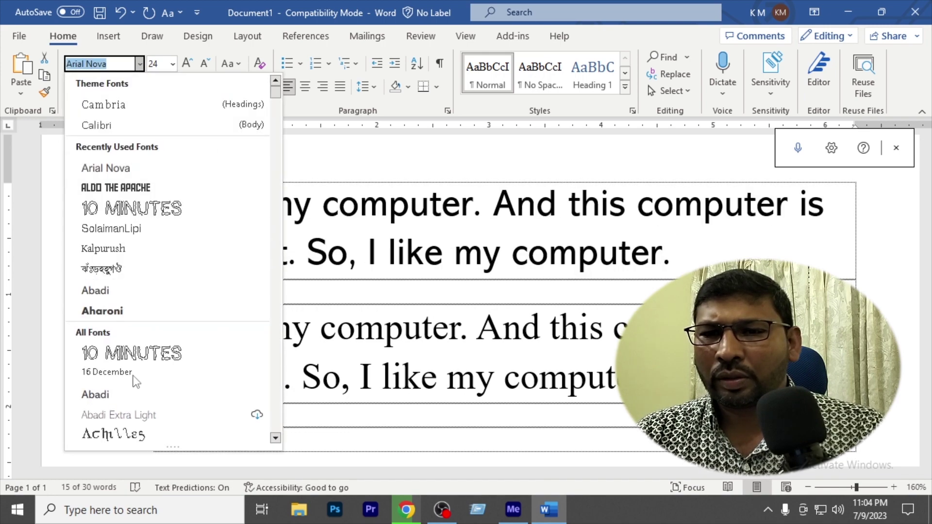
scroll(136, 381, down, 12)
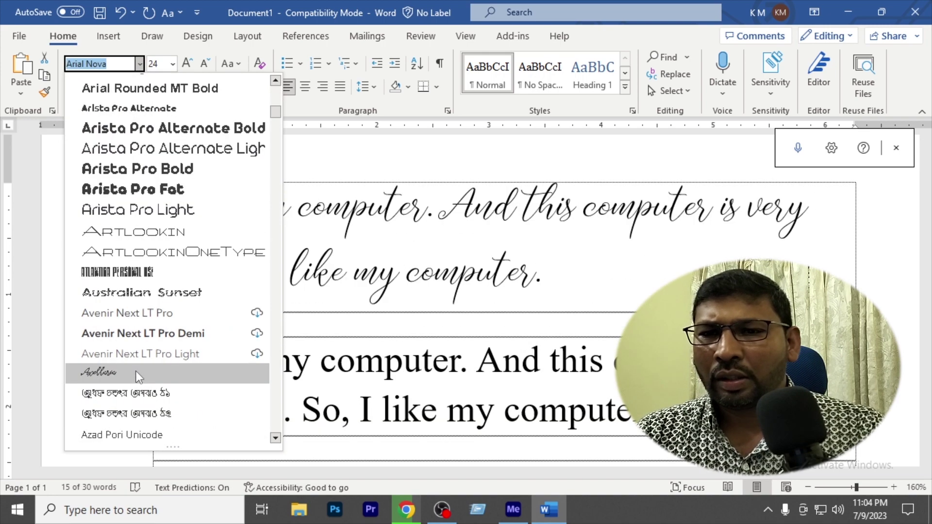
scroll(138, 378, down, 6)
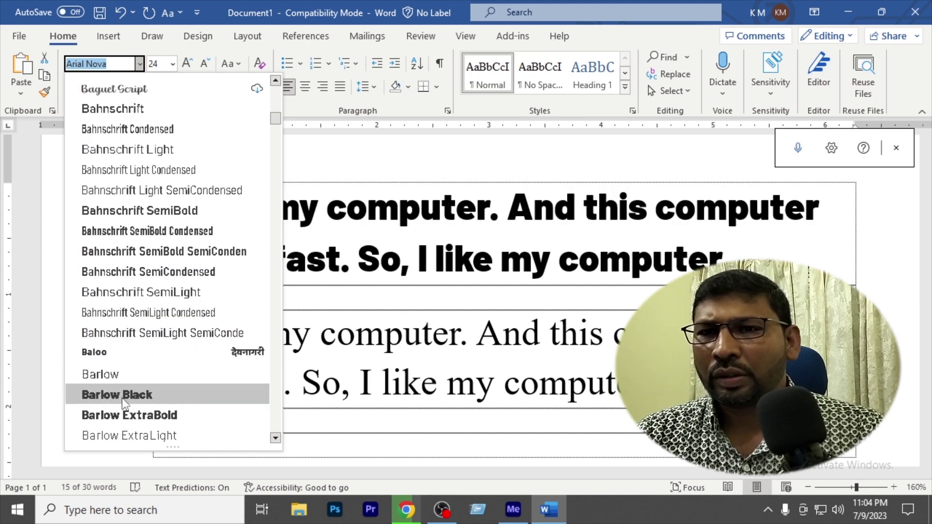
click(123, 399)
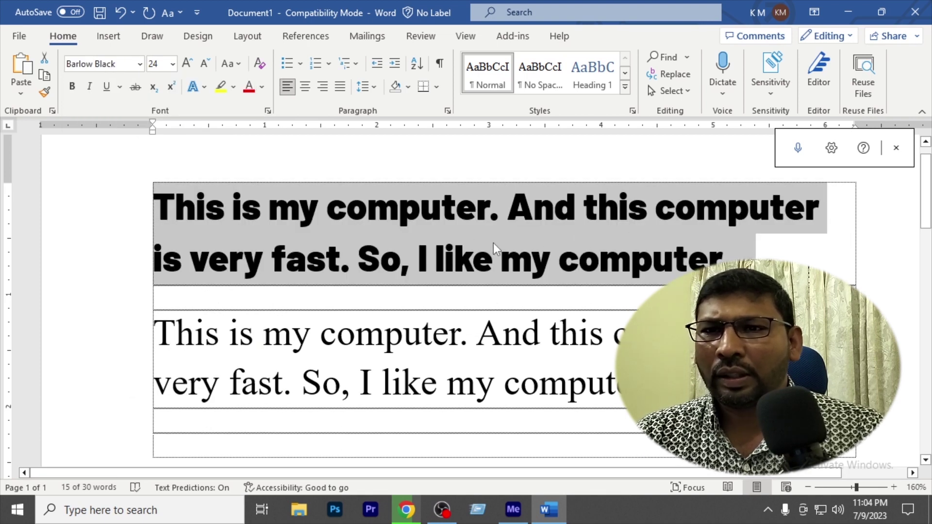
click(347, 216)
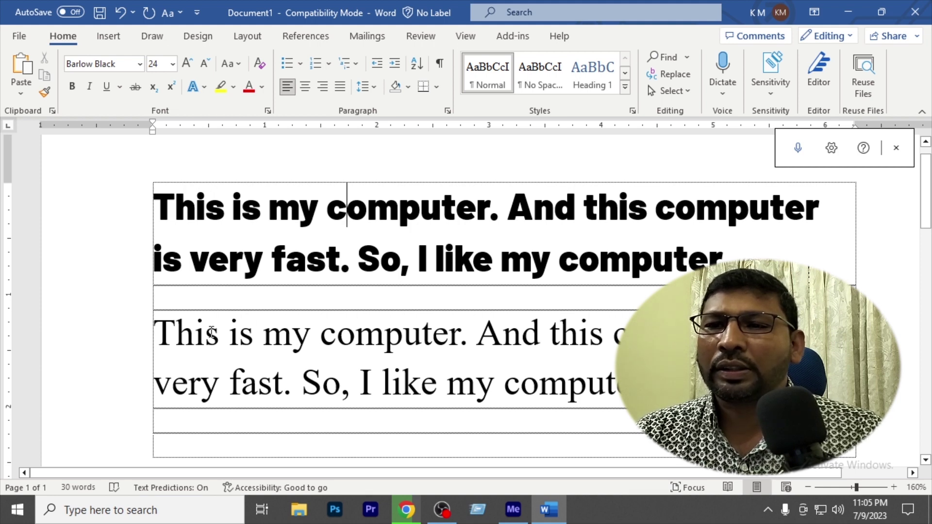
click(460, 334)
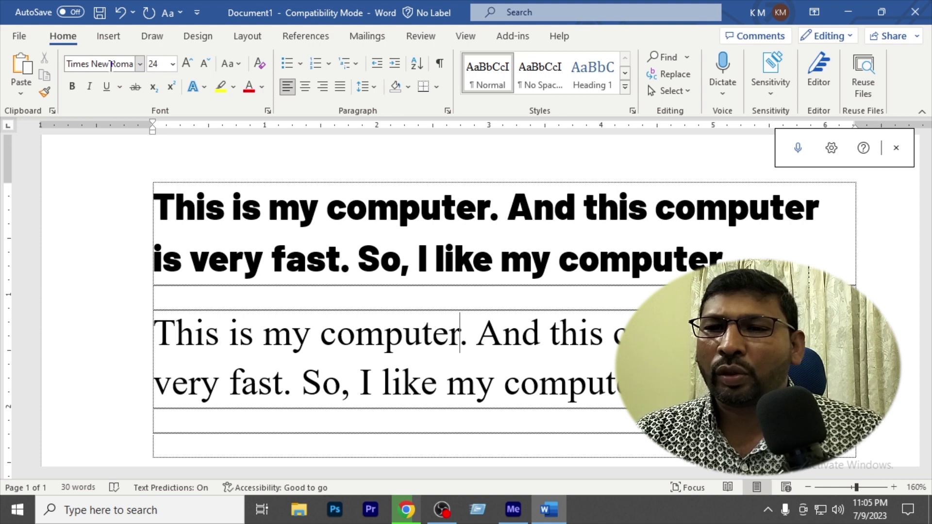
drag(460, 334, 164, 338)
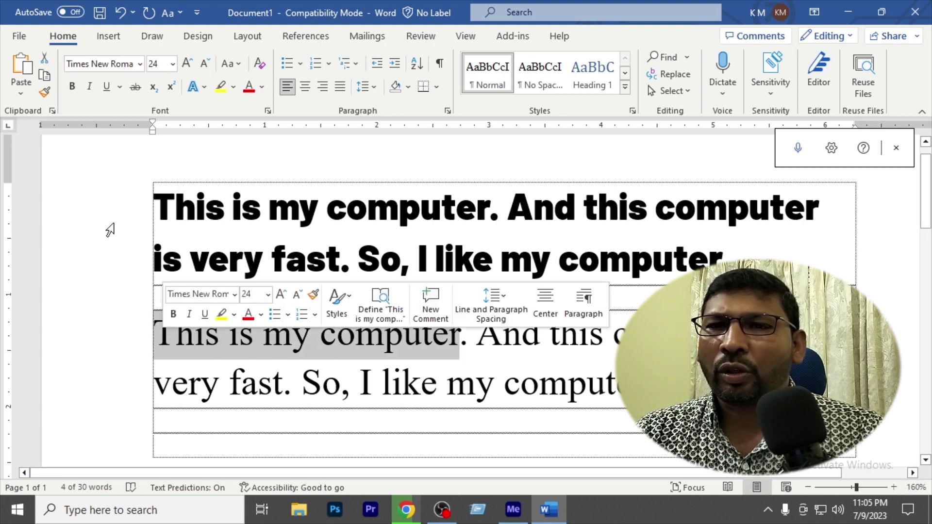
click(73, 91)
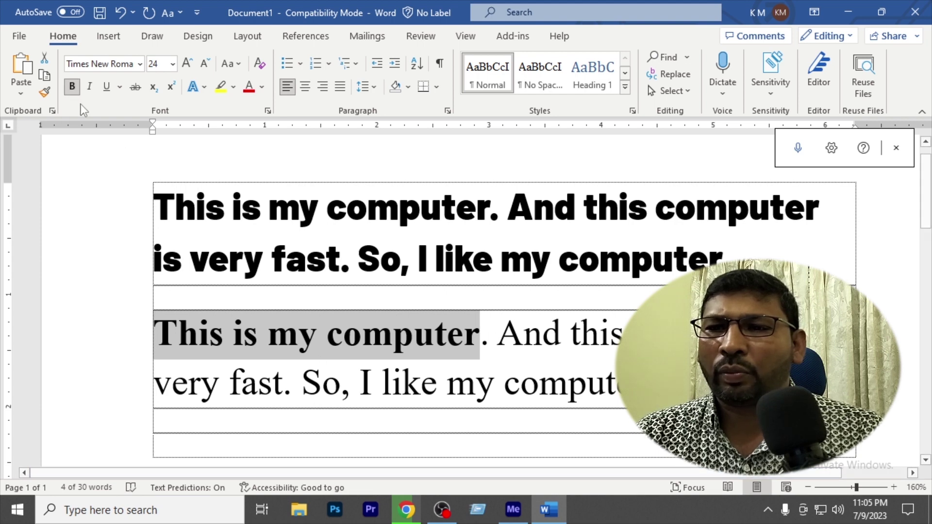
click(72, 86)
click(72, 86)
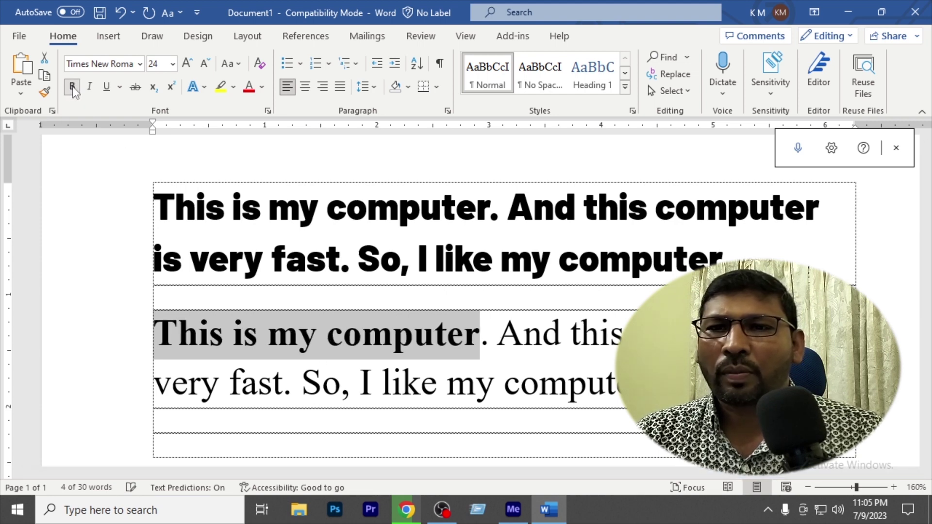
click(72, 87)
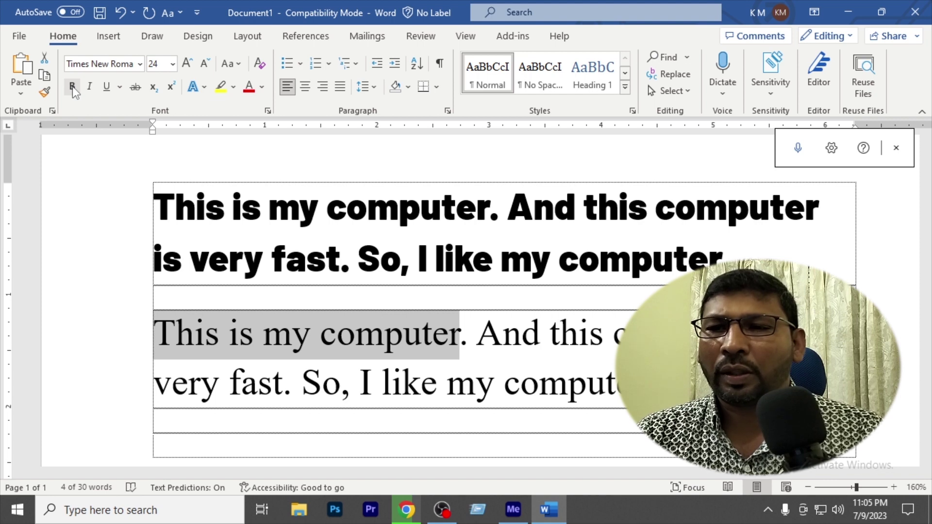
click(458, 363)
shift+click(147, 335)
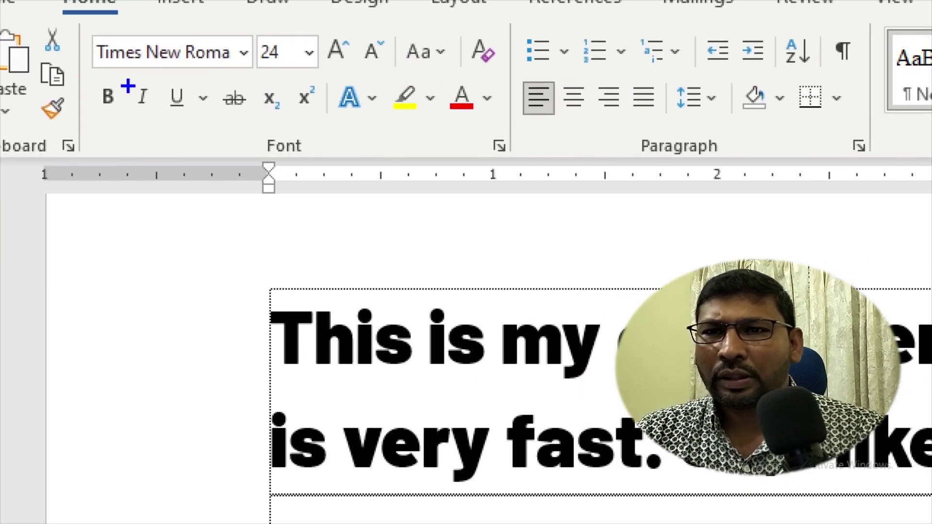
mouse_move(118, 76)
mouse_down()
mouse_move(161, 124)
mouse_move(168, 85)
mouse_move(117, 75)
mouse_up()
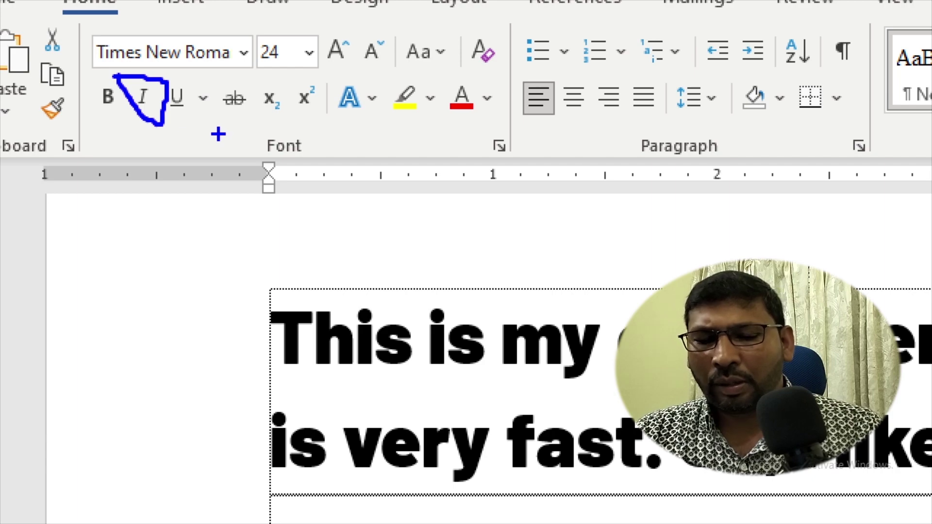
key(ctrl+shift+Right)
key(ctrl+shift+Right)
key(ctrl+shift+Right)
key(ctrl+shift+Right)
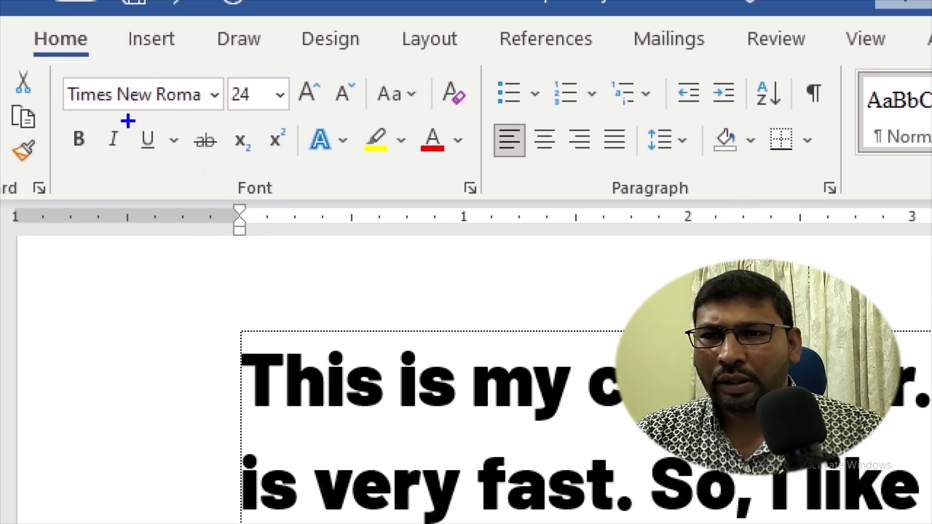
mouse_move(127, 121)
mouse_down()
mouse_move(141, 152)
mouse_move(189, 170)
mouse_up()
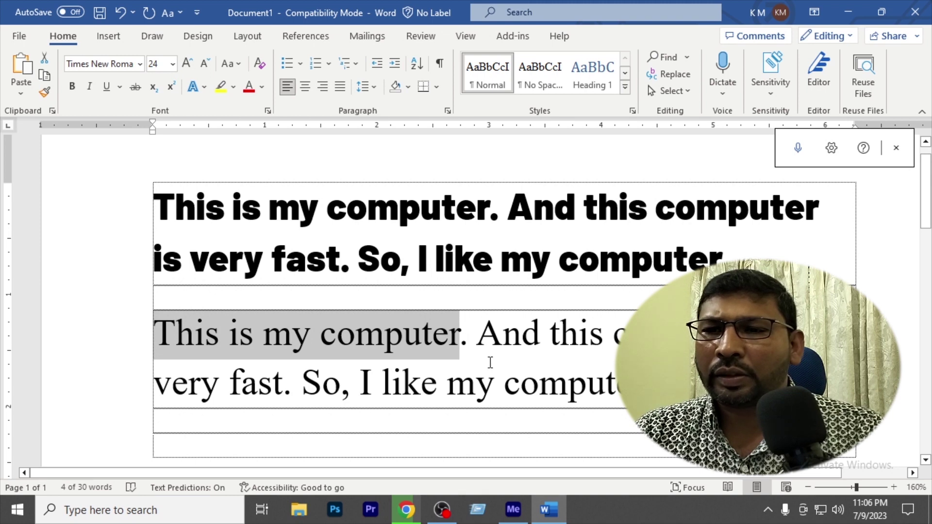
click(487, 362)
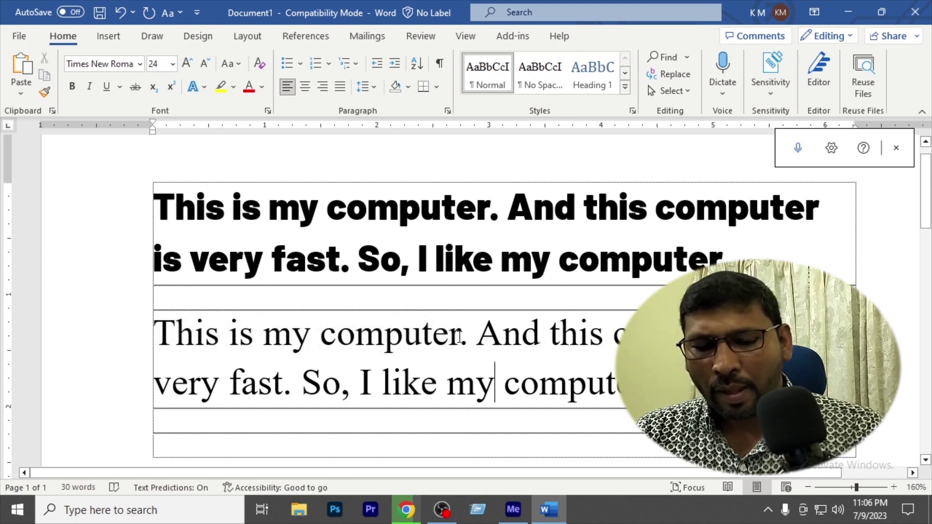
drag(460, 340, 153, 335)
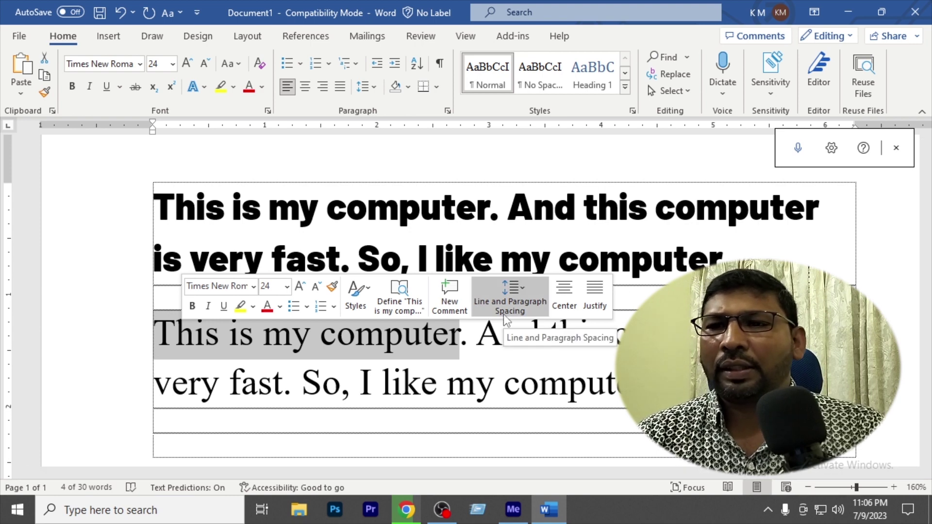
key(ctrl+i)
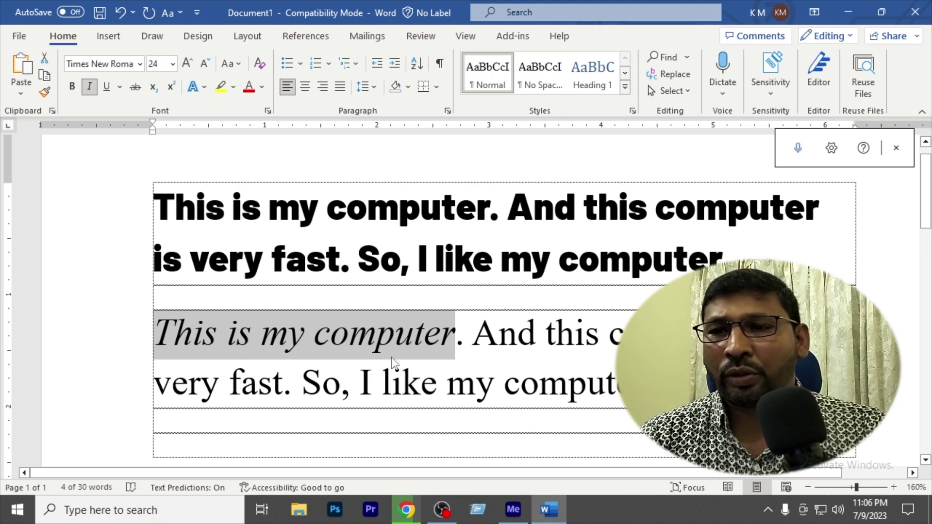
key(ctrl+i)
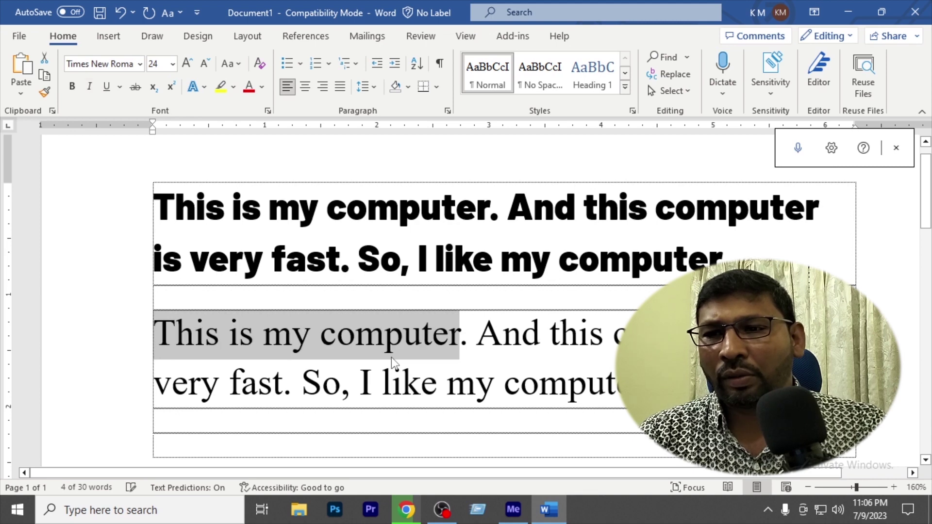
key(ctrl+i)
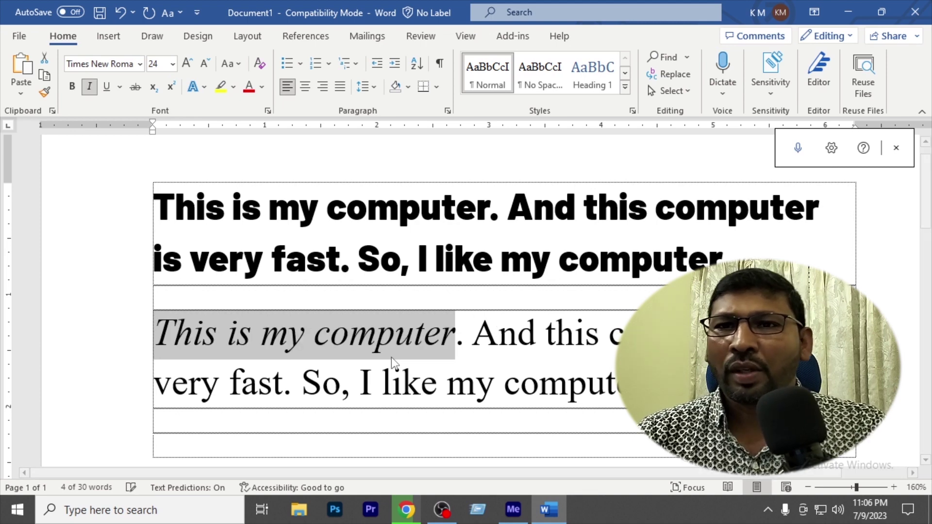
key(ctrl+i)
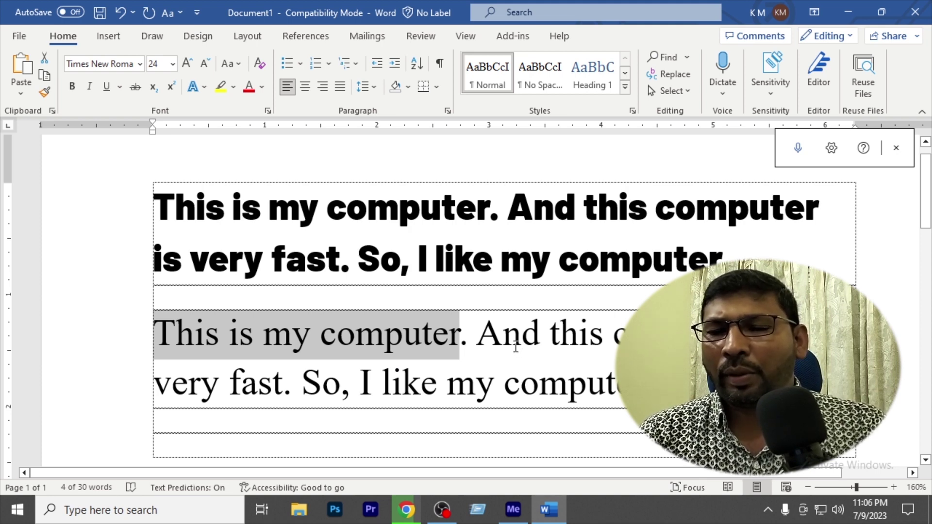
key(ctrl+u)
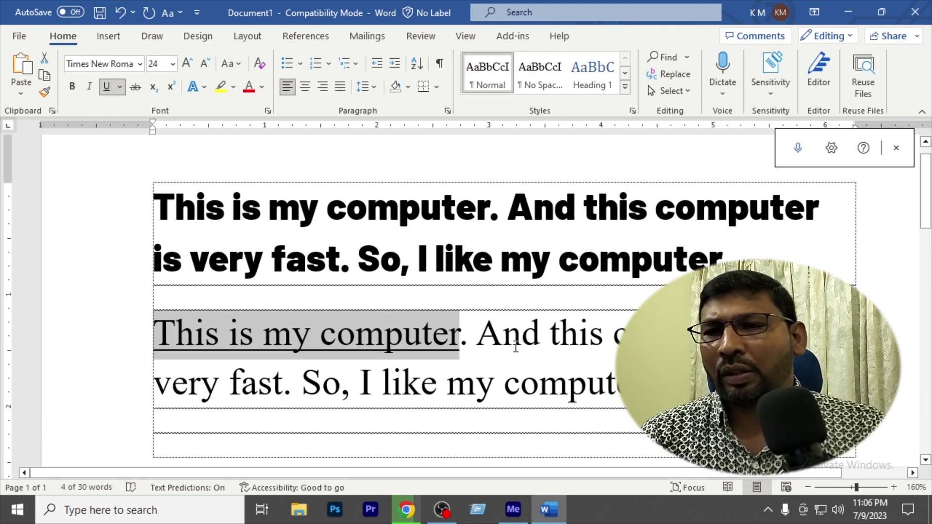
key(ctrl+u)
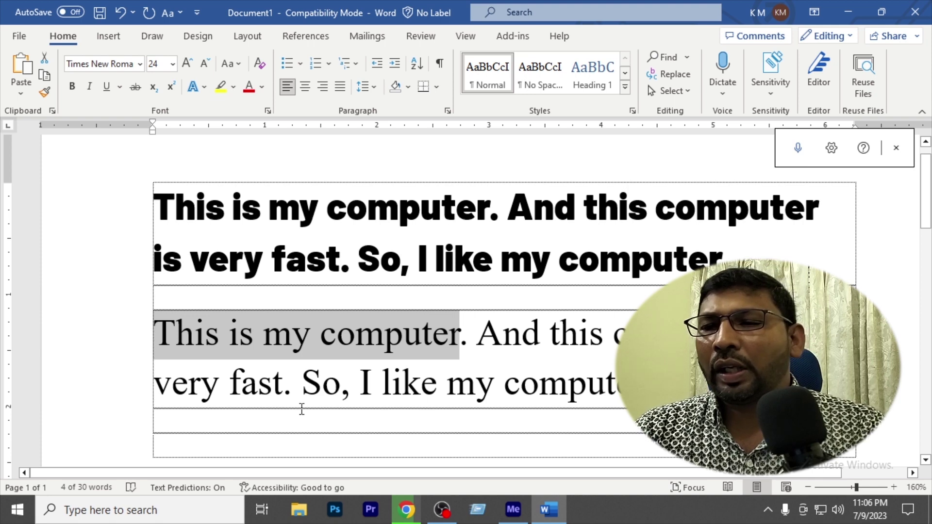
key(Right)
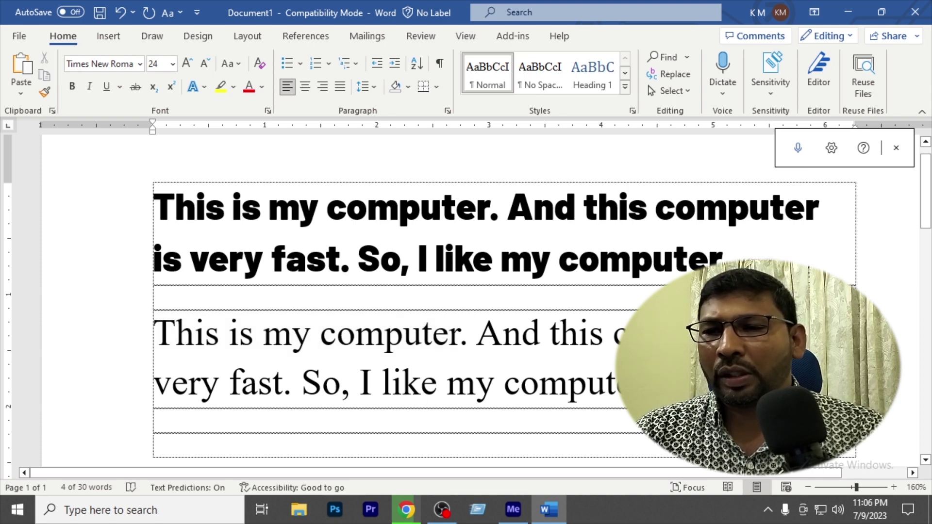
- Delete the lower duplicate paragraph, keeping only the Barlow Black sentences (15 words)
drag(541, 341, 475, 344)
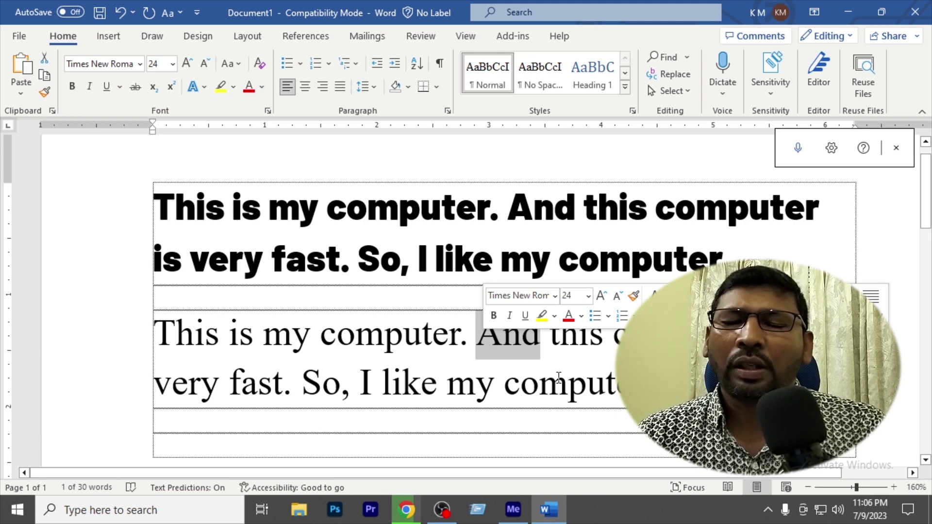
key(Delete)
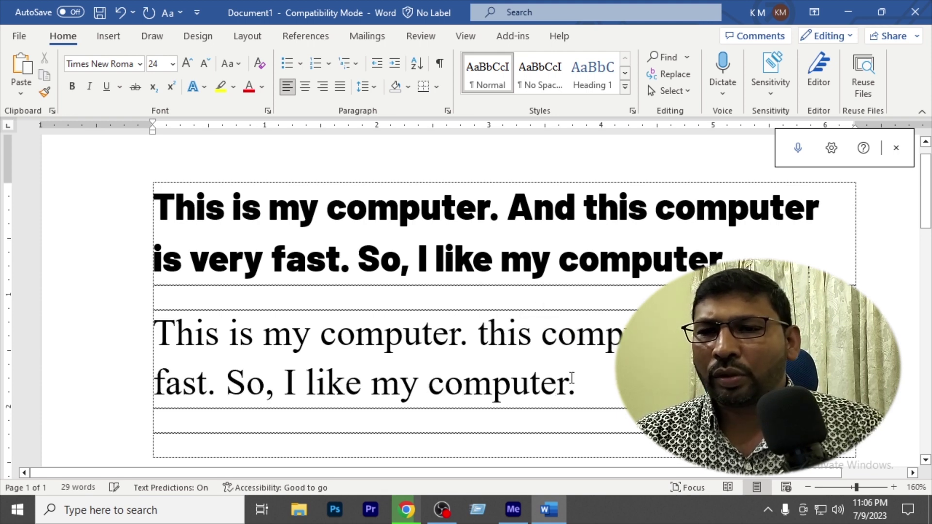
drag(600, 389, 142, 339)
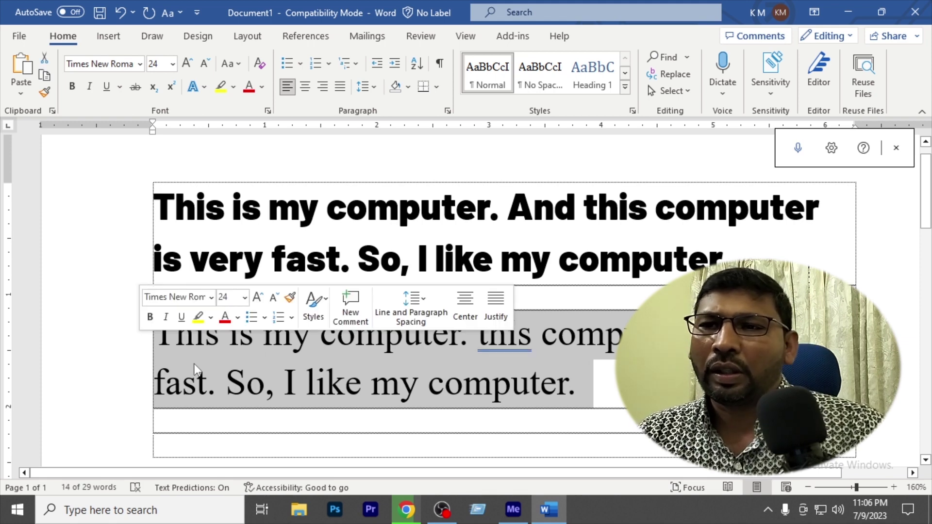
key(Delete)
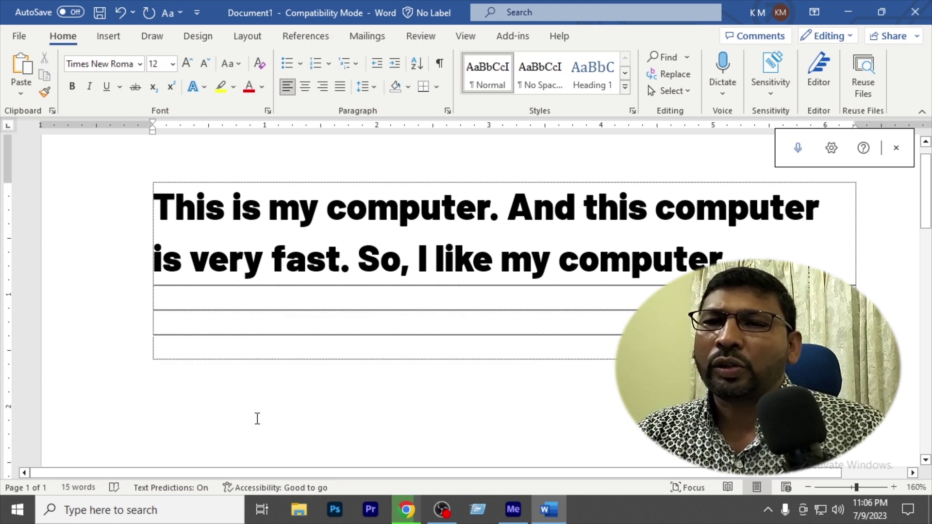
drag(742, 262, 371, 272)
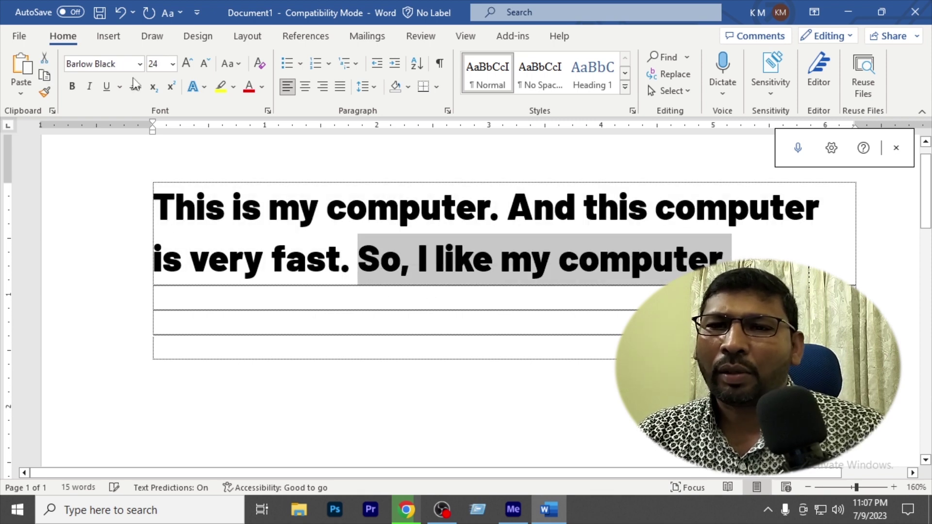
- Apply Kalpurush to 'So, I like my computer.' and Ambassador to the first two sentences
click(140, 64)
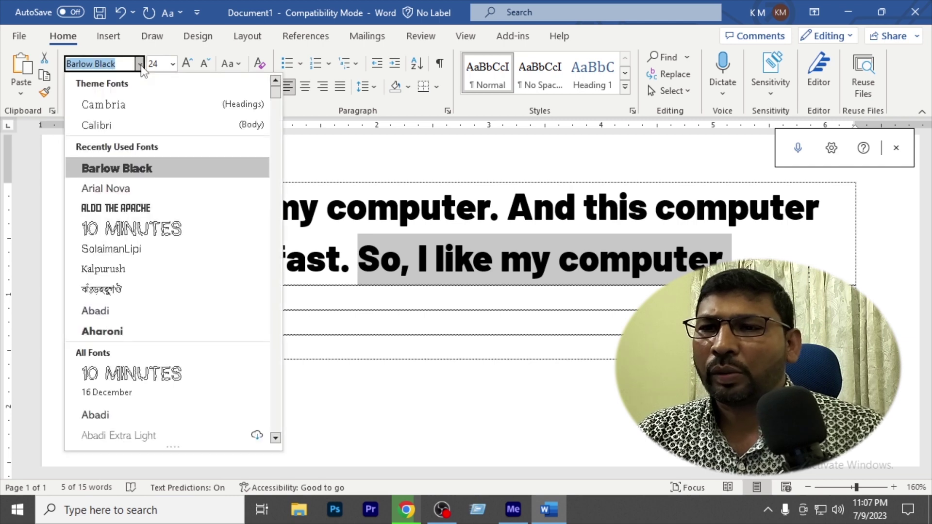
click(113, 275)
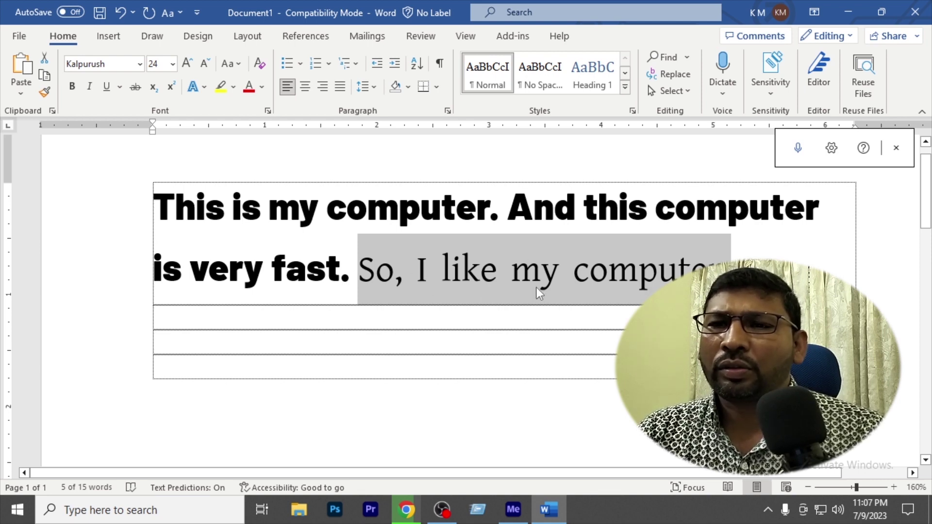
click(751, 231)
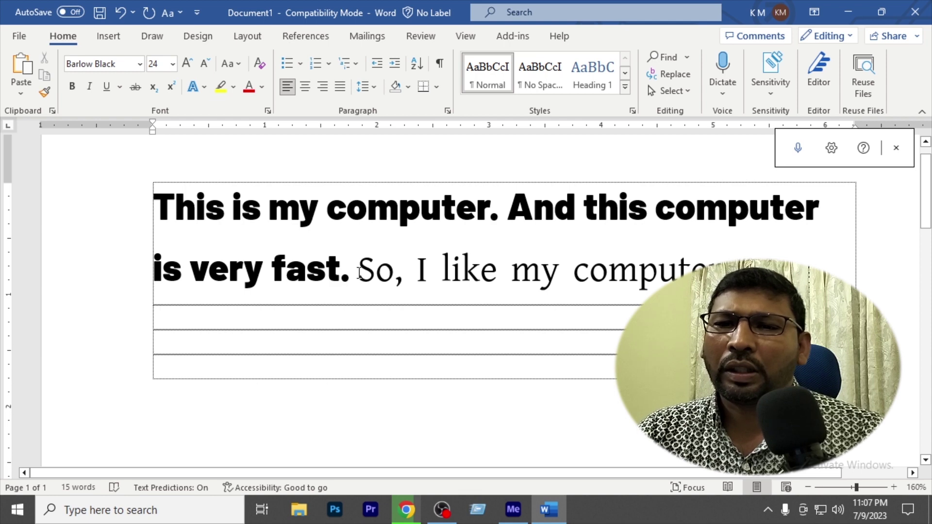
drag(359, 271, 150, 208)
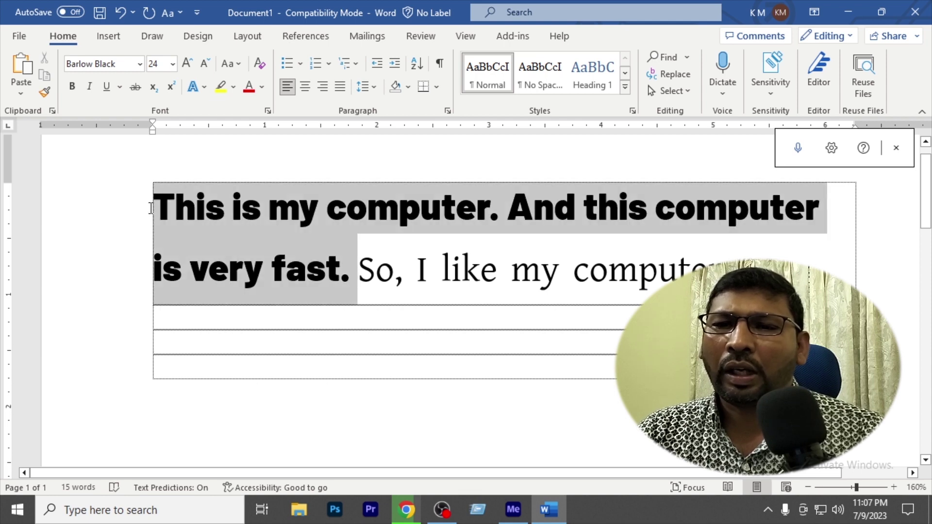
click(139, 64)
scroll(165, 393, down, 7)
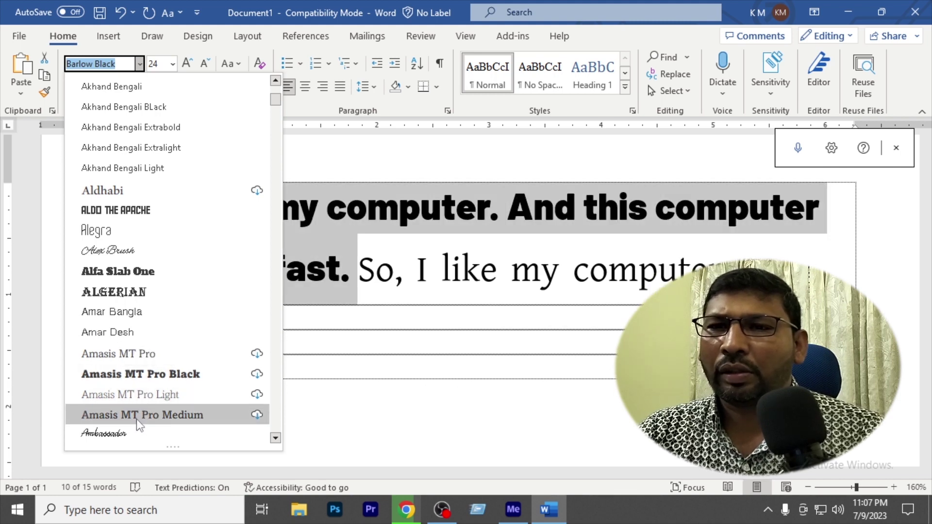
click(118, 435)
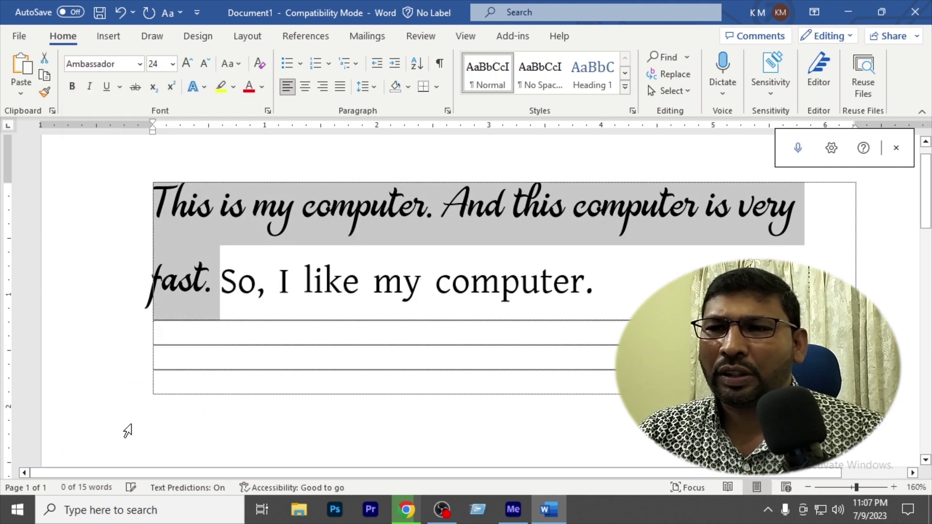
click(442, 236)
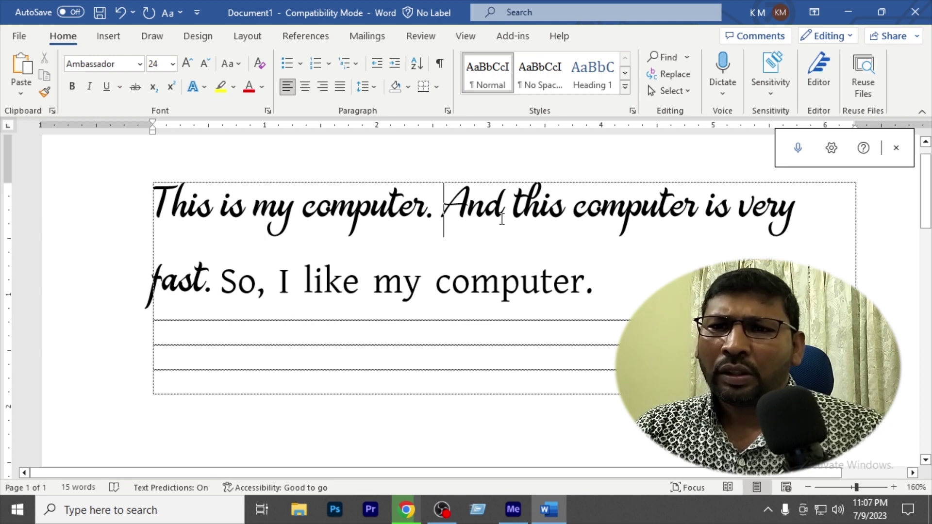
click(218, 284)
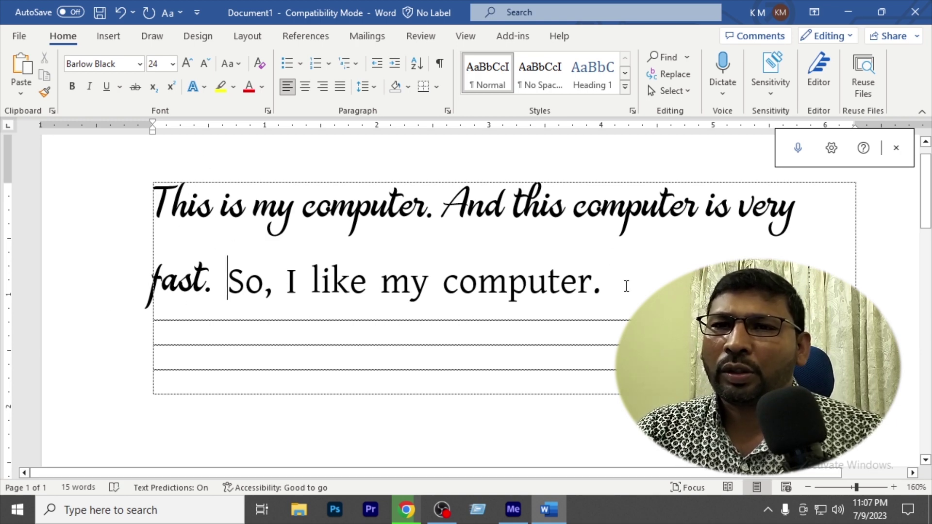
drag(626, 287, 106, 210)
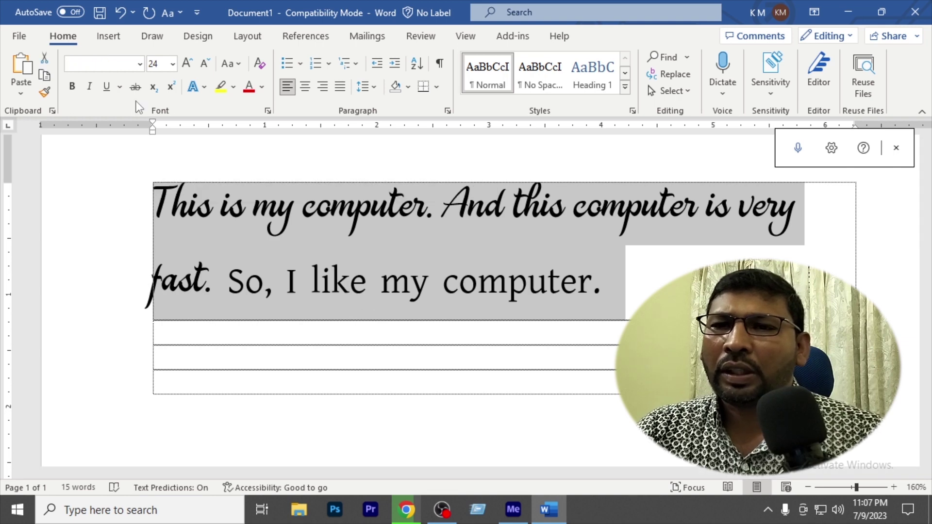
click(173, 66)
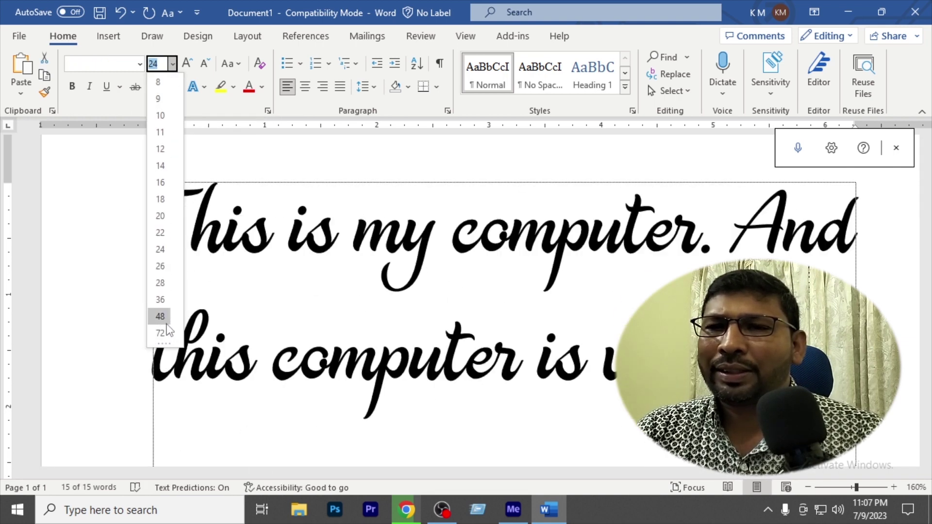
click(165, 320)
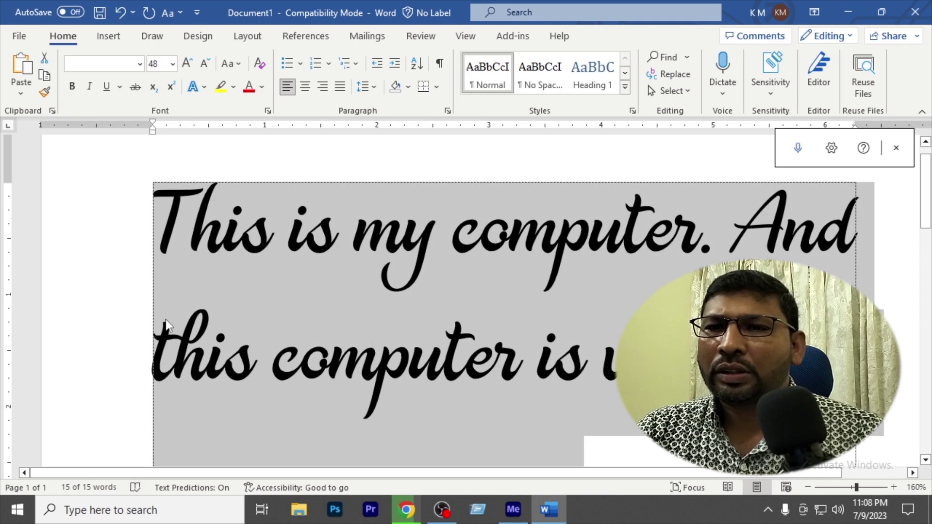
click(173, 64)
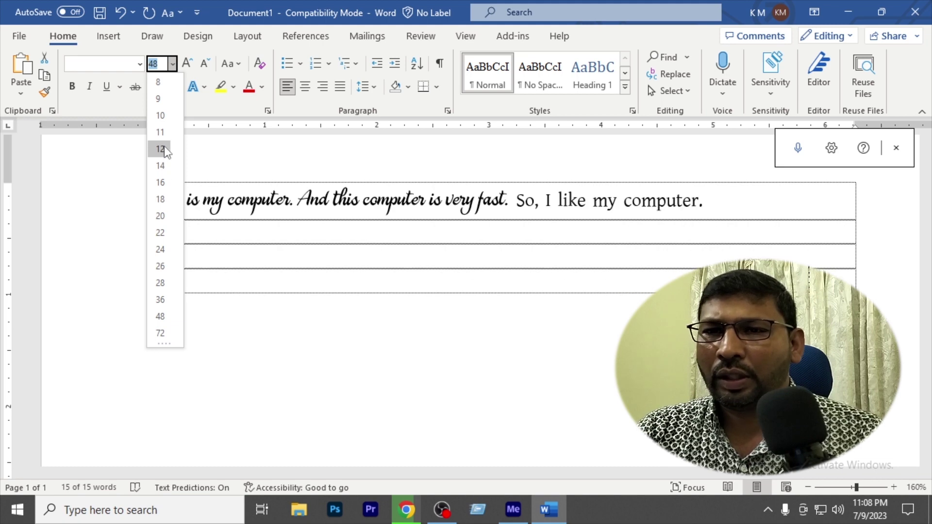
click(162, 148)
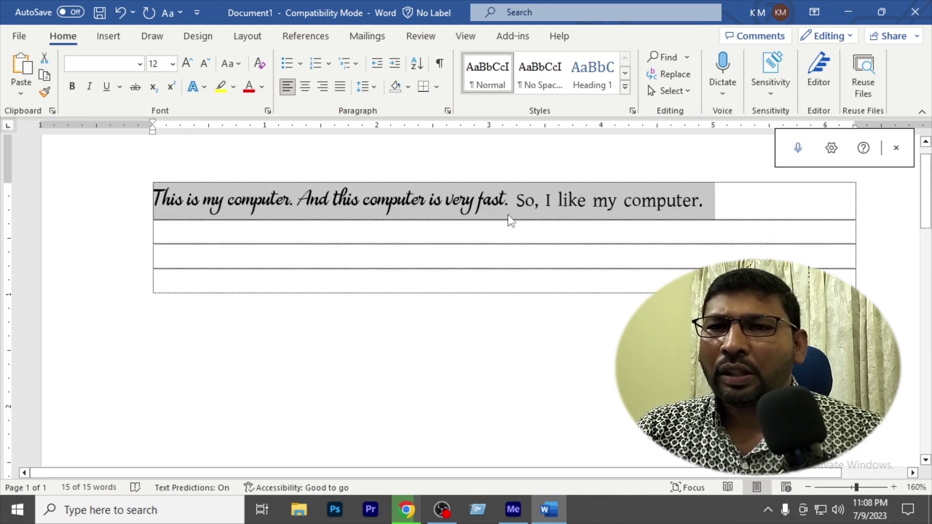
click(172, 64)
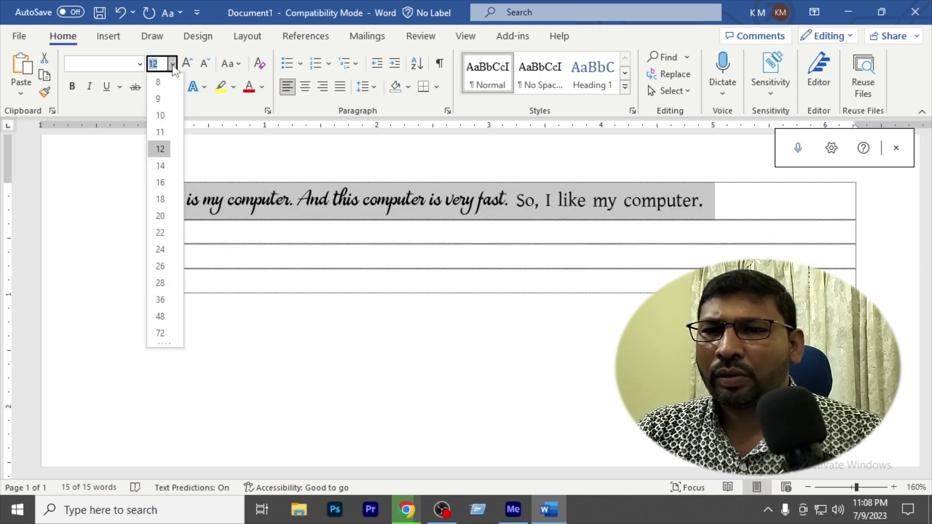
click(162, 249)
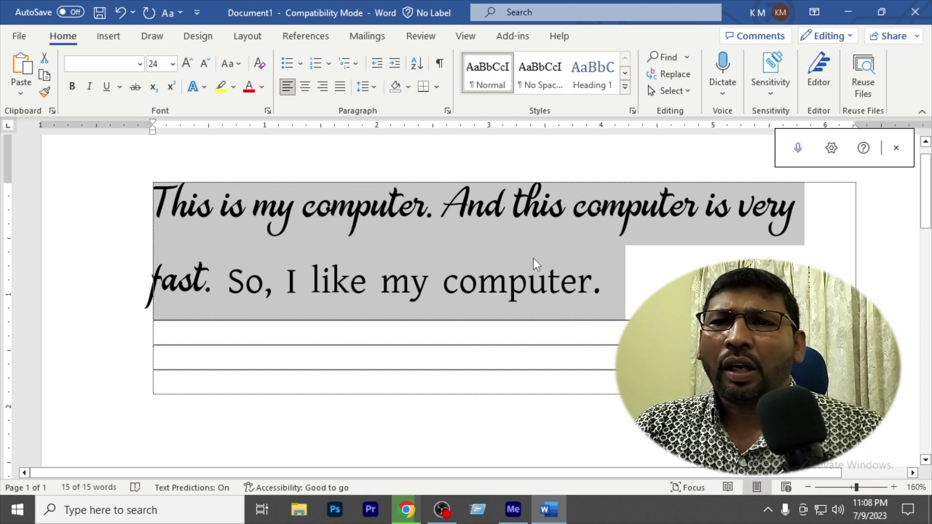
click(485, 241)
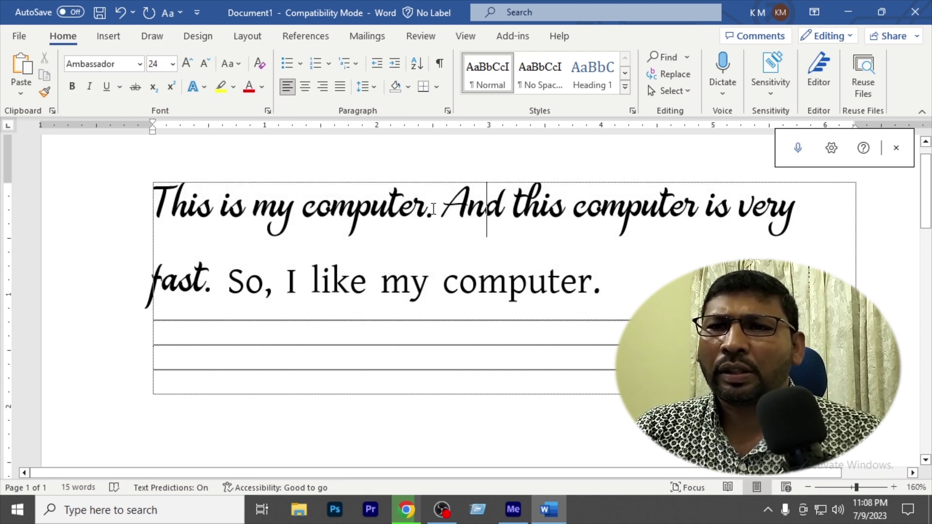
drag(433, 210, 155, 209)
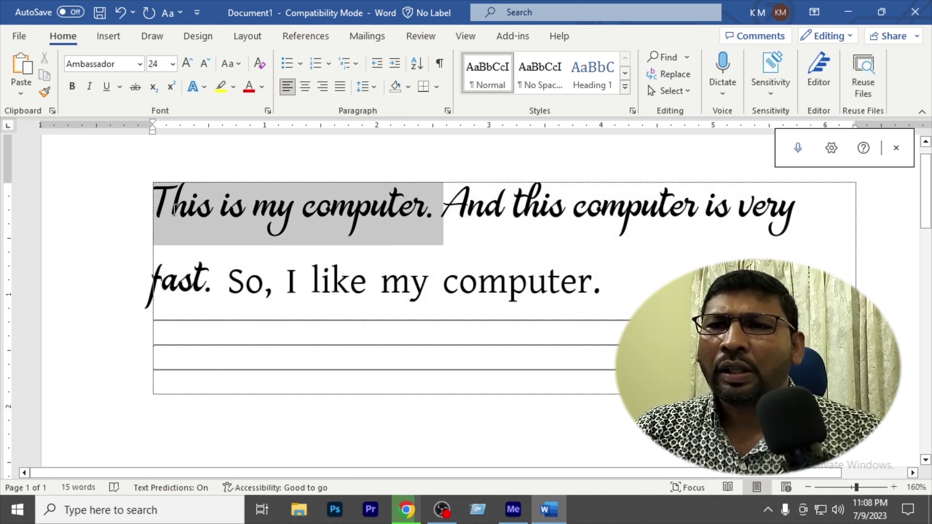
click(188, 63)
click(188, 63)
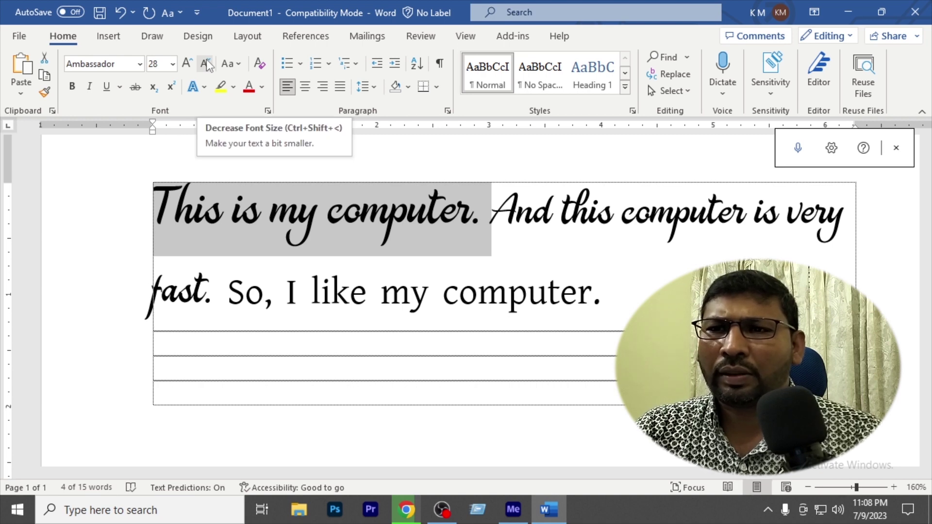
click(207, 63)
click(207, 63)
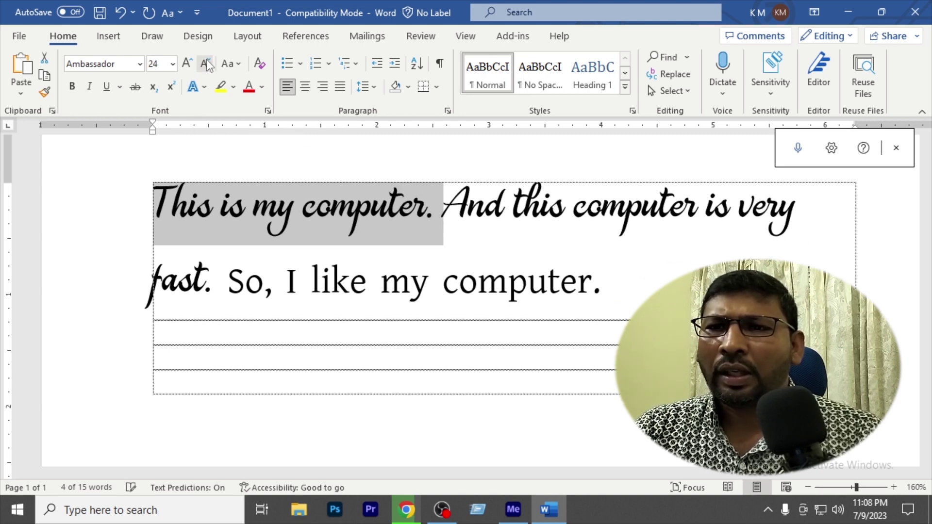
click(207, 63)
click(207, 64)
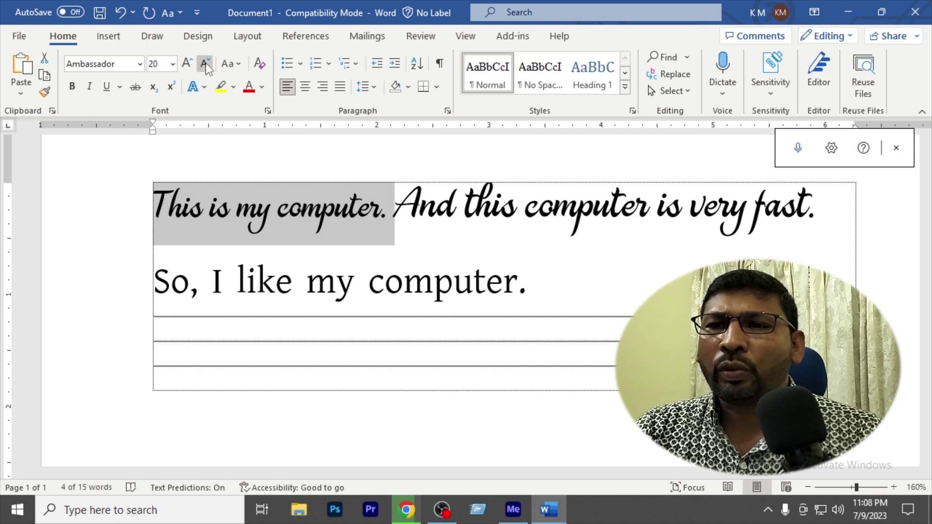
click(207, 63)
click(206, 63)
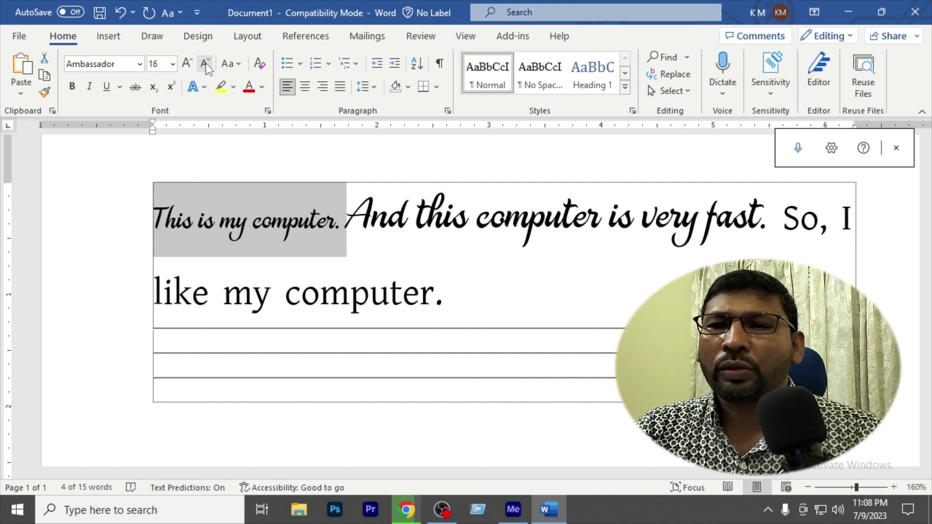
click(206, 64)
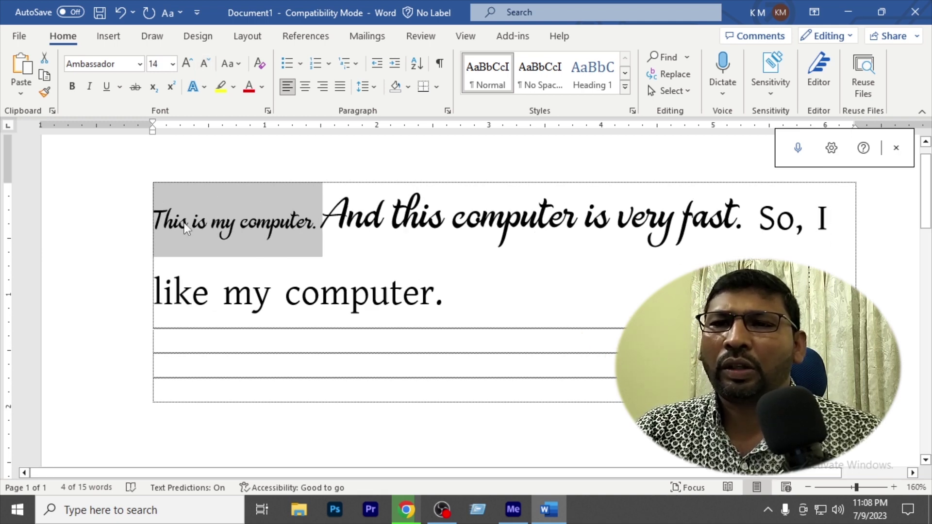
click(318, 226)
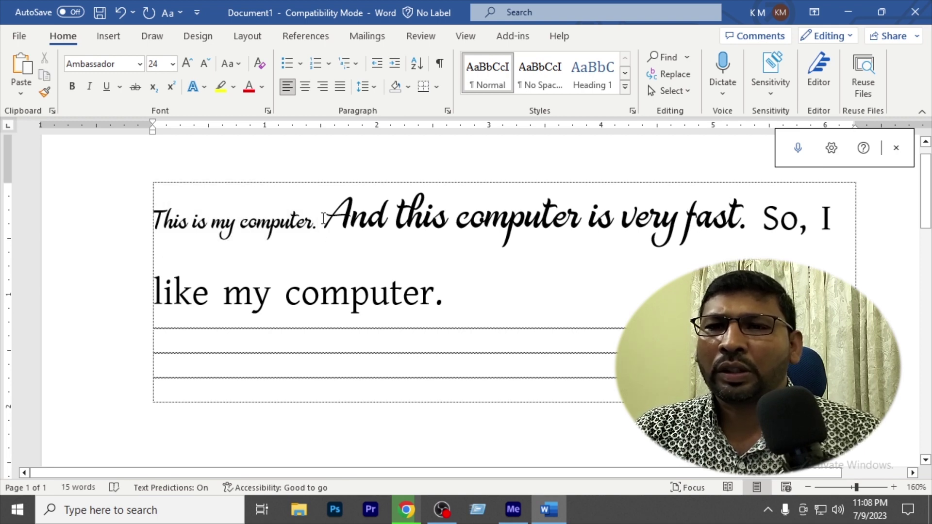
drag(280, 216, 130, 216)
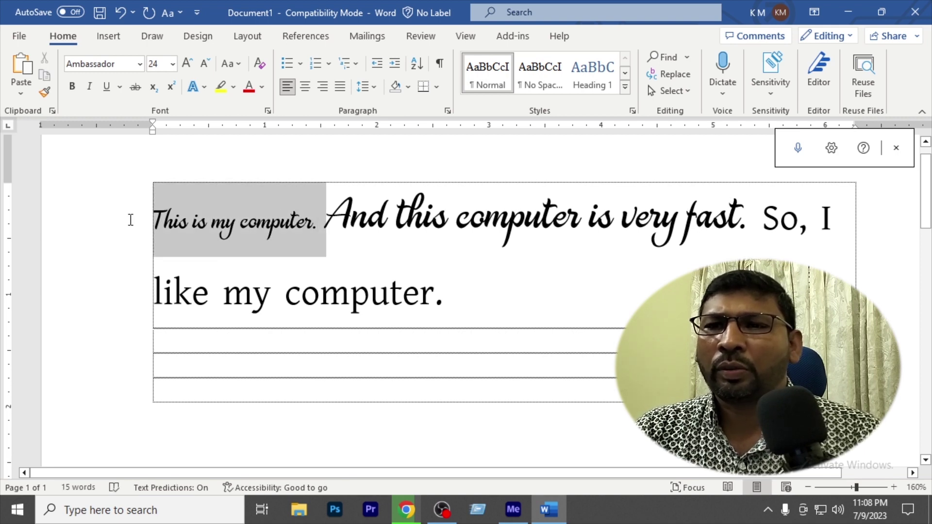
click(187, 65)
click(187, 65)
click(187, 65)
click(188, 65)
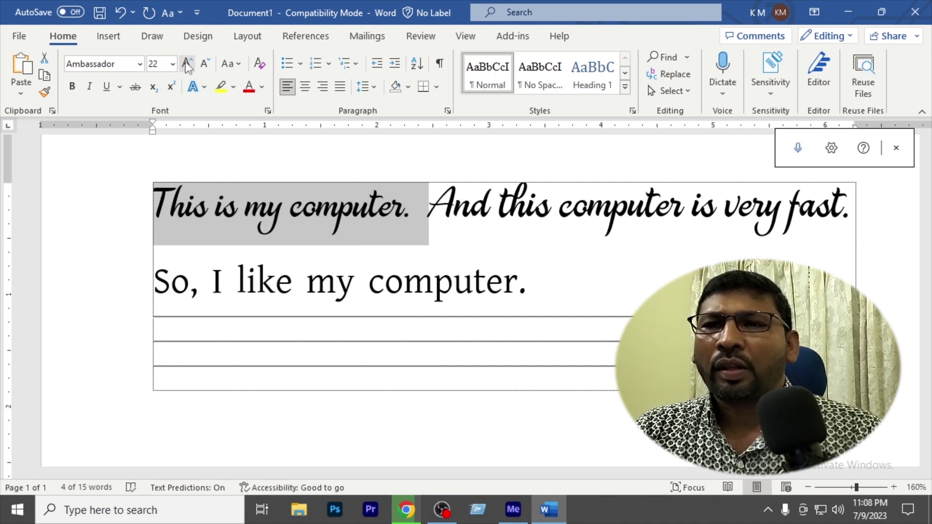
click(188, 65)
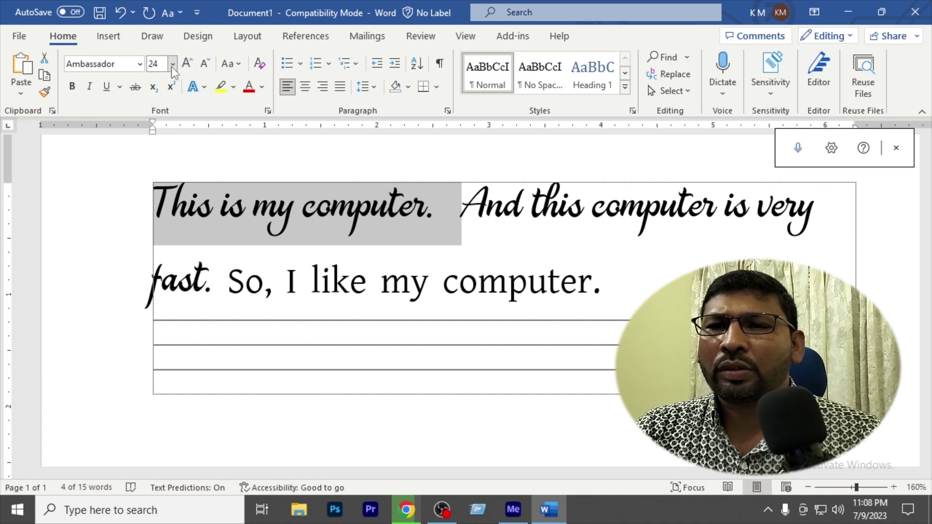
- Set the whole three-sentence paragraph to 20 pt, after briefly trying 14 pt
drag(597, 277, 169, 182)
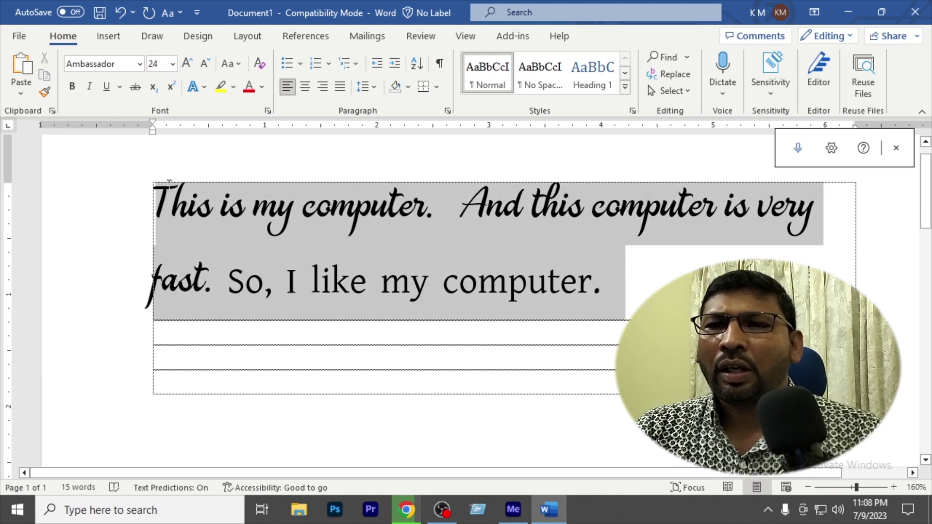
click(173, 63)
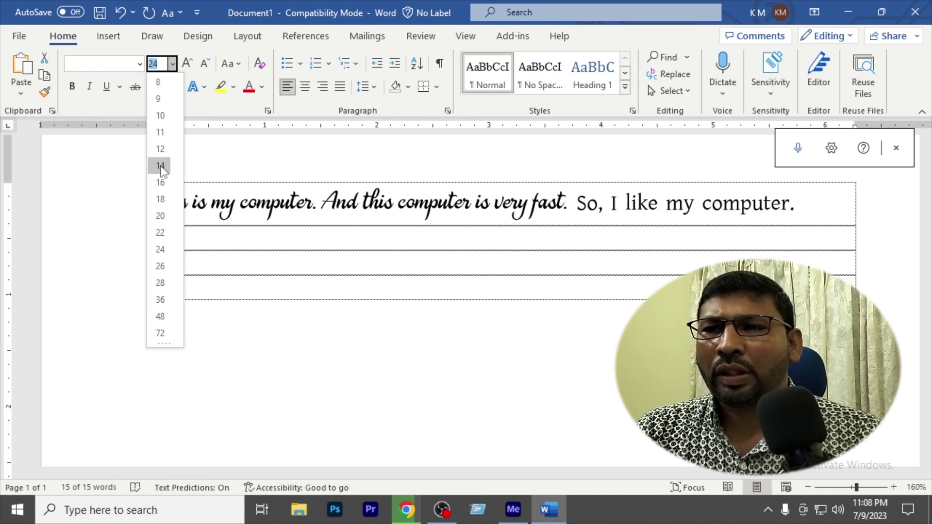
click(160, 166)
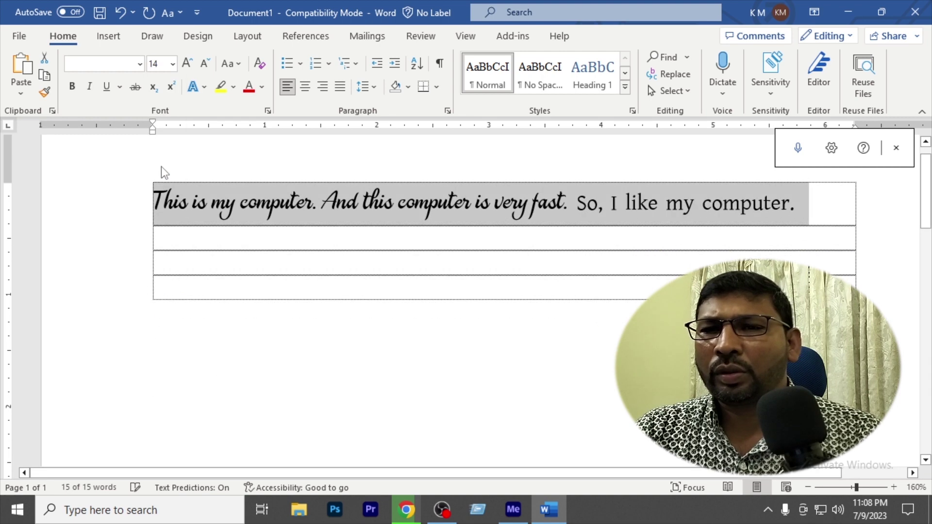
click(173, 66)
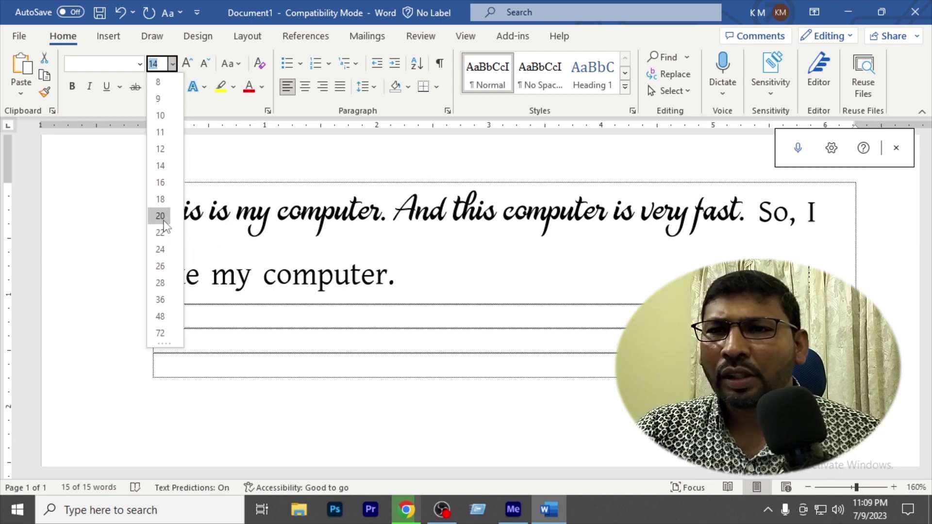
click(162, 217)
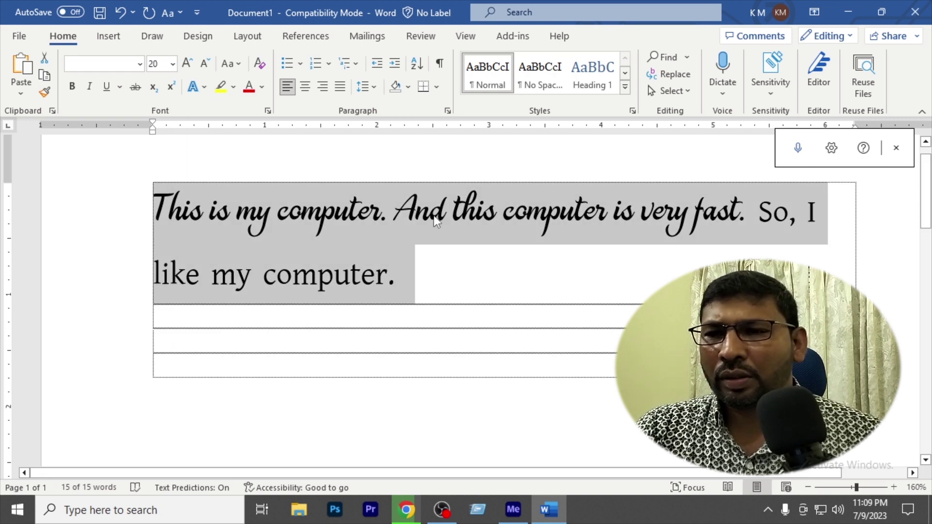
click(415, 258)
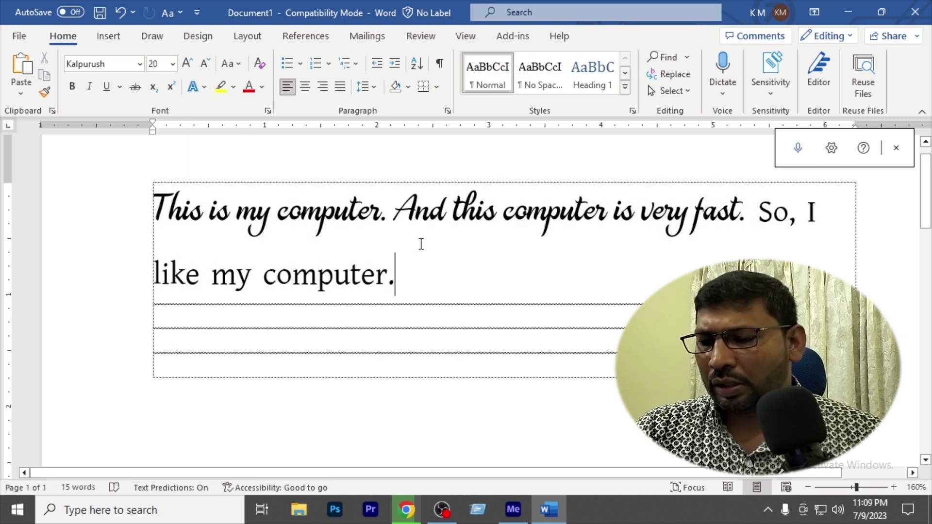
click(397, 214)
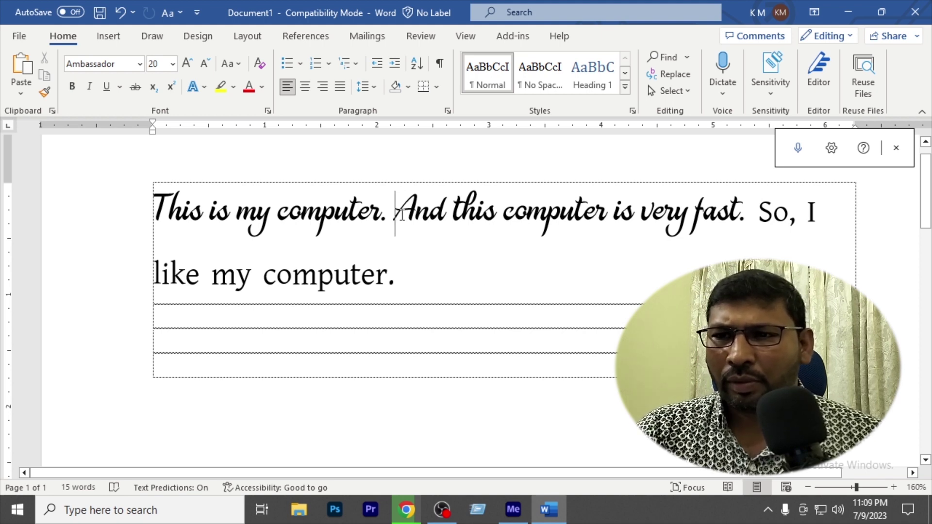
- Break the paragraph before 'And' and 'So' into three lines, then select all three
key(Return)
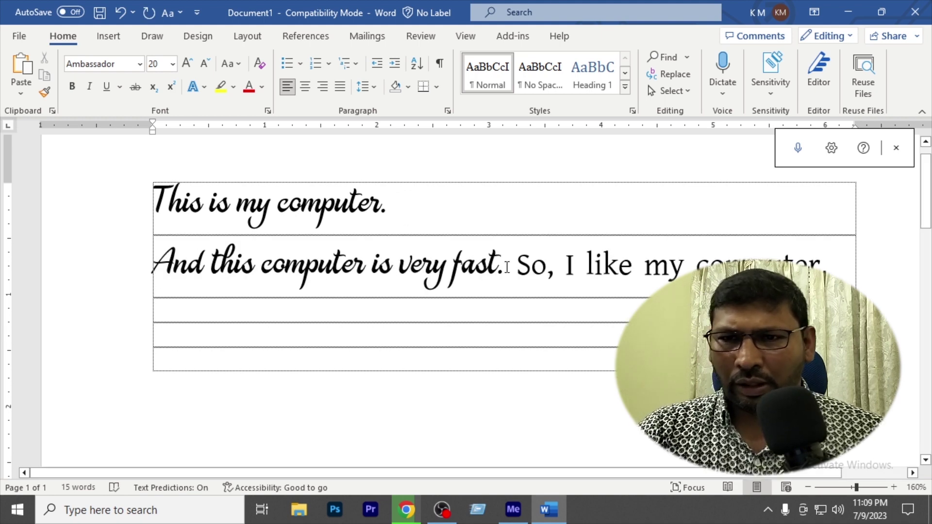
click(515, 274)
key(Return)
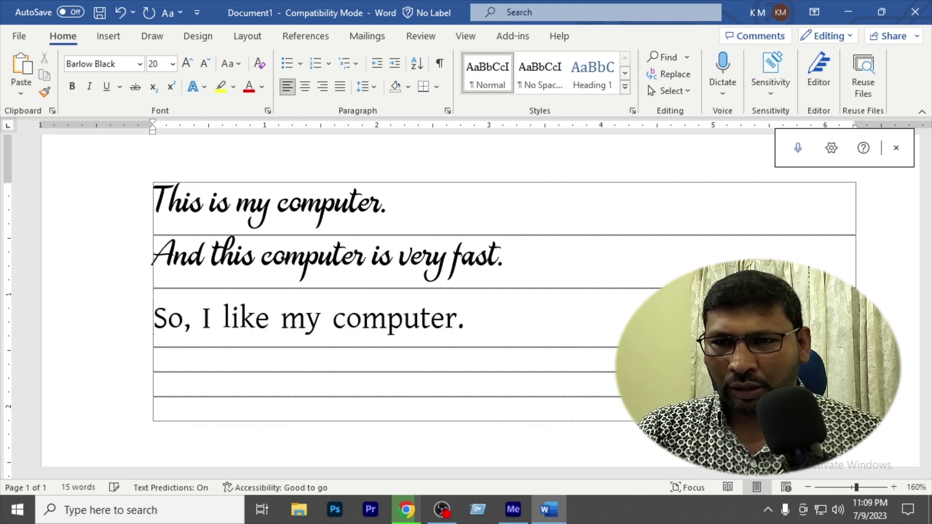
drag(493, 325, 135, 218)
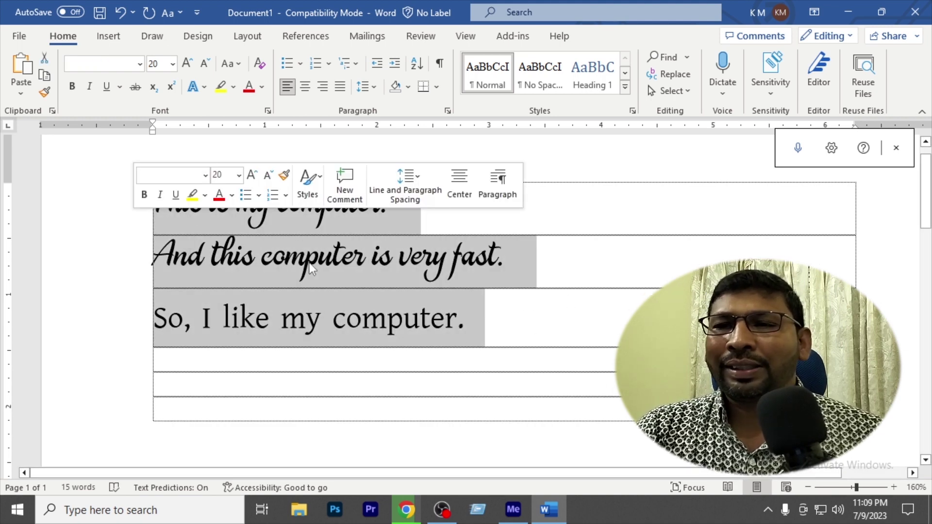
click(559, 262)
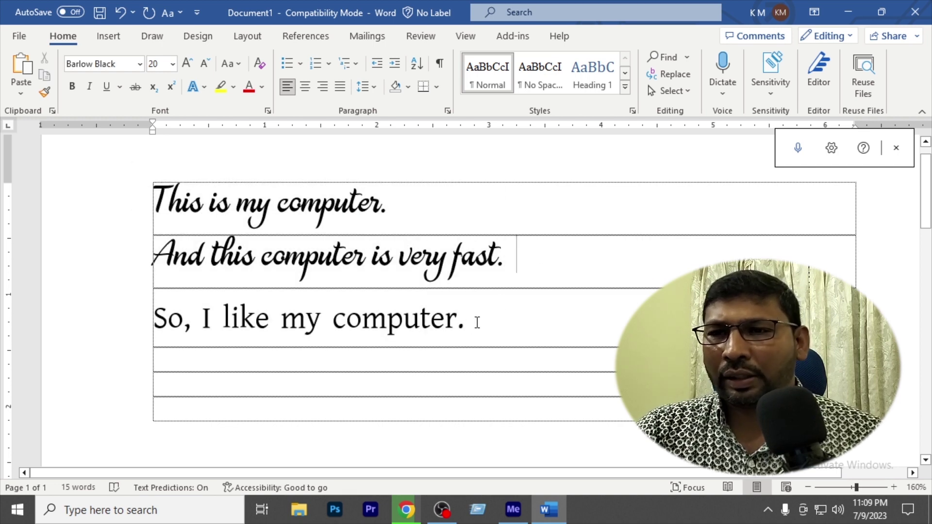
drag(481, 322, 157, 219)
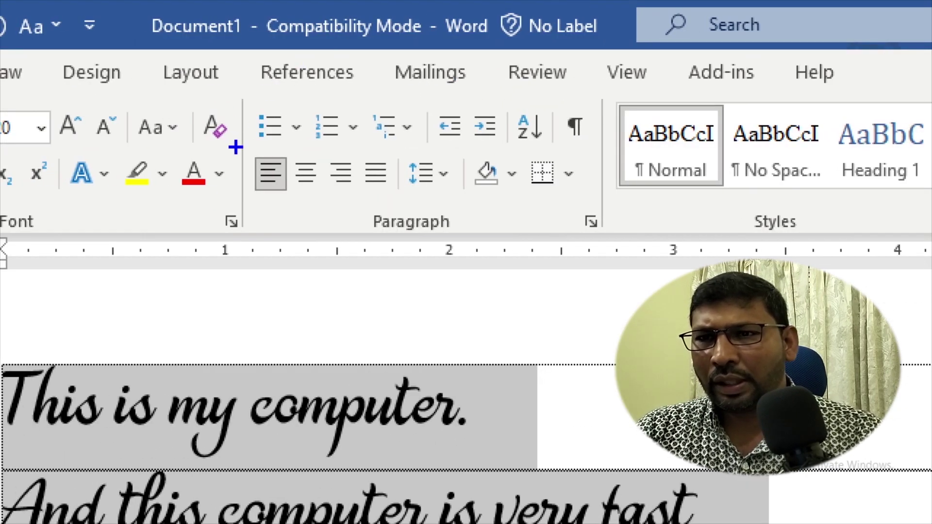
- Select from the end of 'So, I like my computer.' up to 'This is my computer.'
mouse_move(235, 147)
mouse_down()
mouse_move(340, 210)
mouse_move(464, 210)
mouse_move(460, 196)
mouse_move(470, 206)
mouse_up()
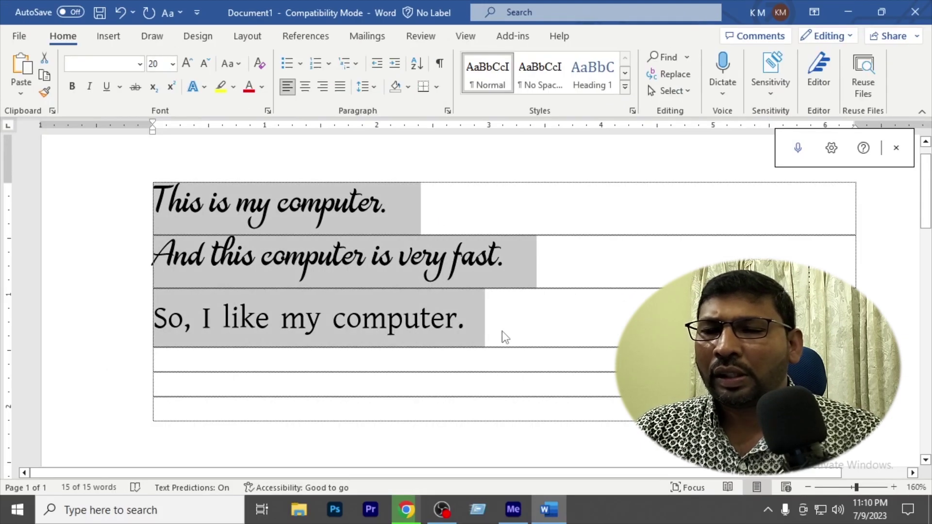
drag(502, 331, 160, 223)
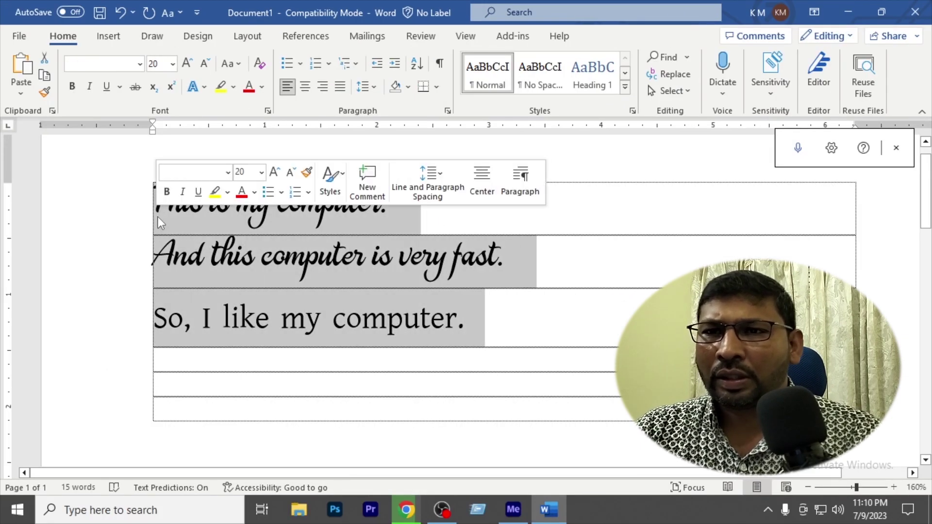
- Try centred and right alignment on the three sentences, then leave them justified
click(306, 88)
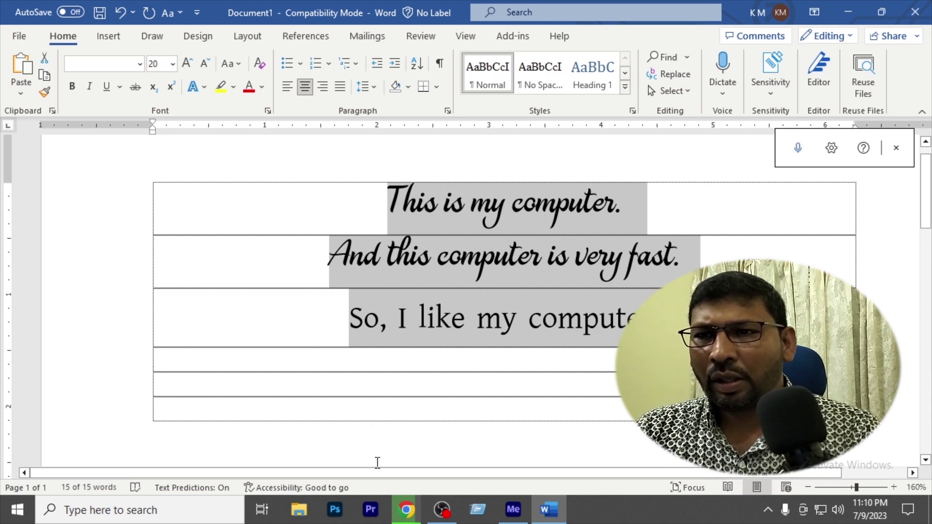
scroll(162, 402, down, 1)
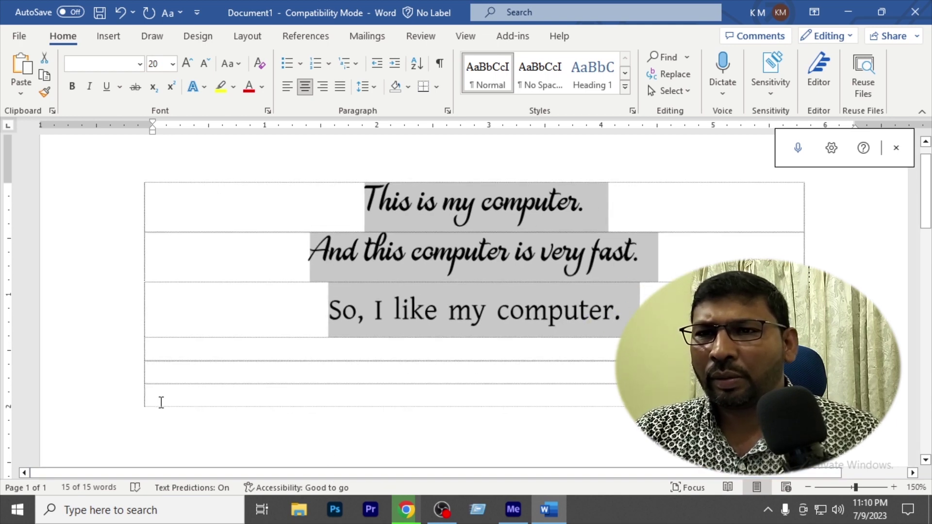
scroll(161, 402, down, 1)
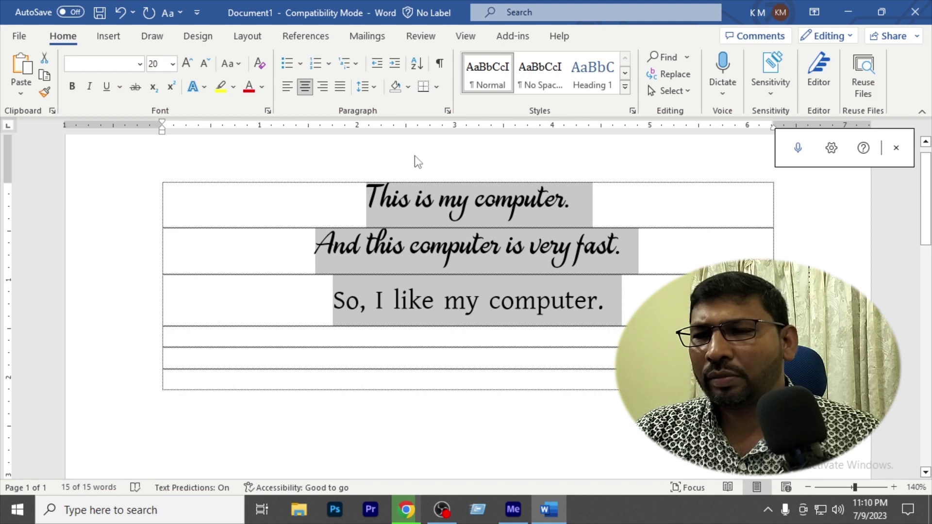
click(323, 88)
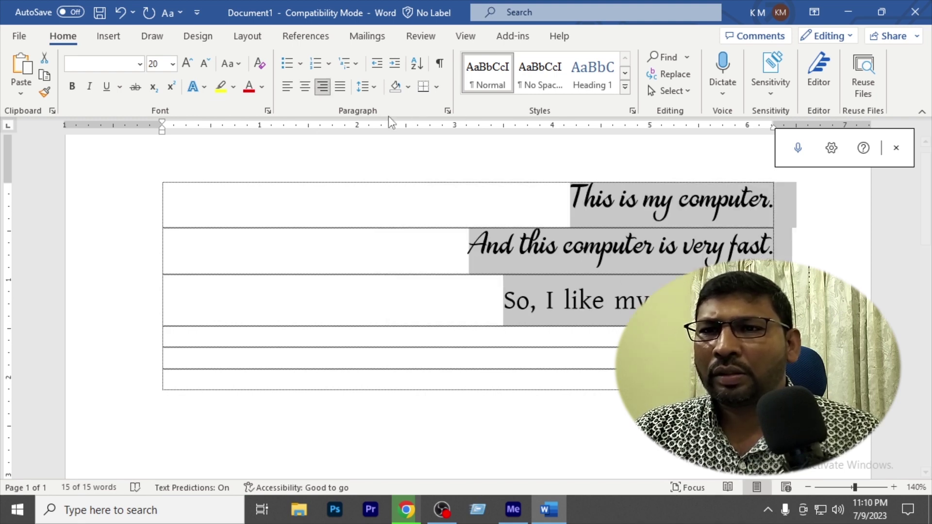
click(341, 87)
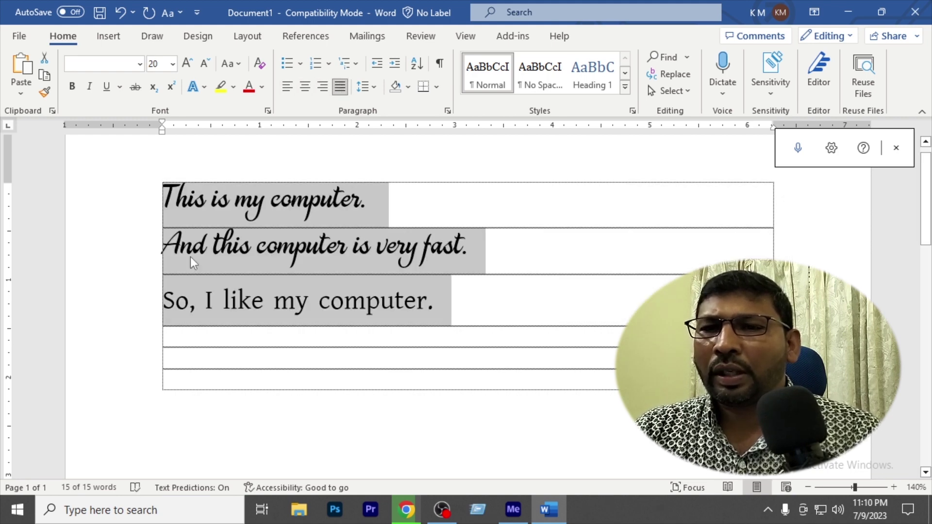
click(177, 256)
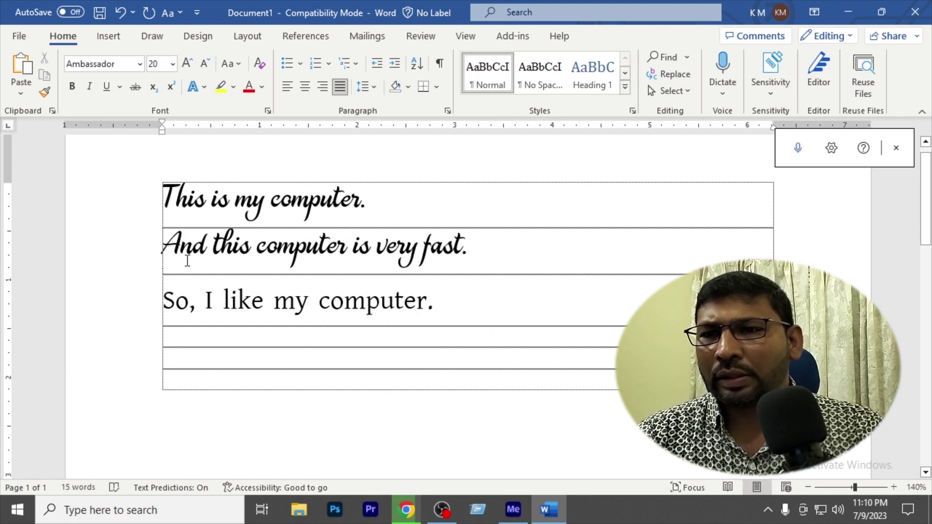
- Merge the second and third sentences back onto the first line as one paragraph
key(BackSpace)
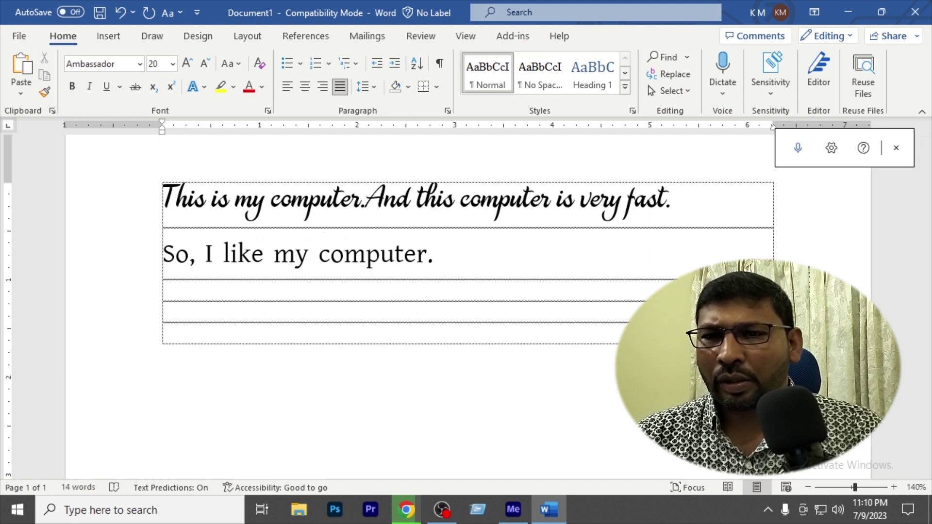
click(162, 256)
key(BackSpace)
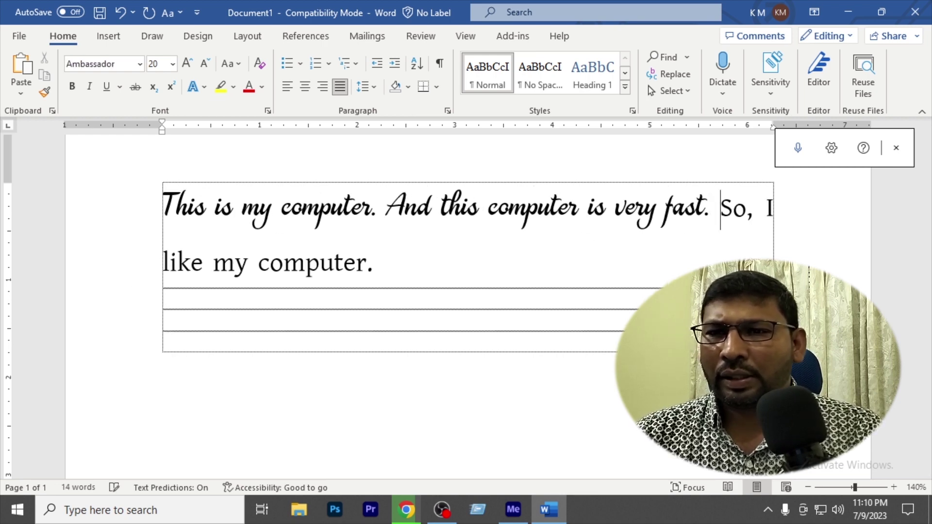
click(385, 263)
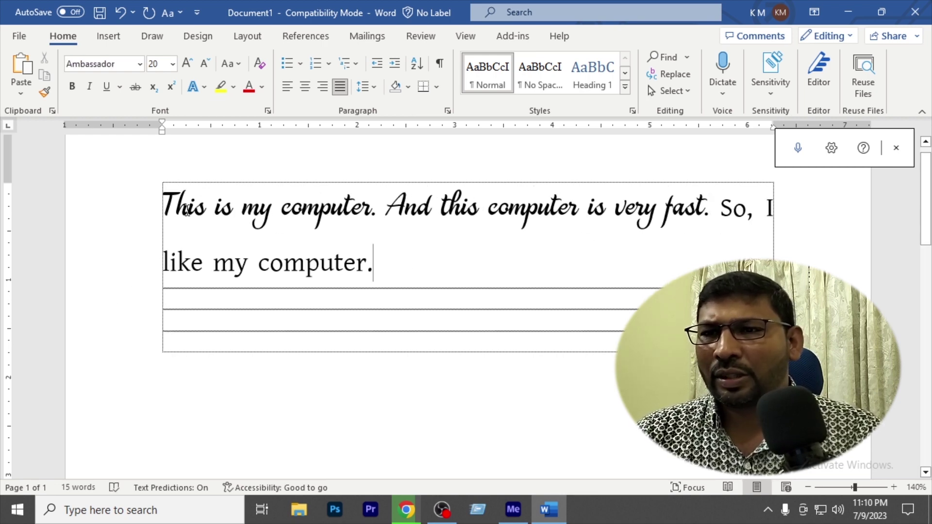
- Justify the merged paragraph and select the whole paragraph again
double_click(94, 185)
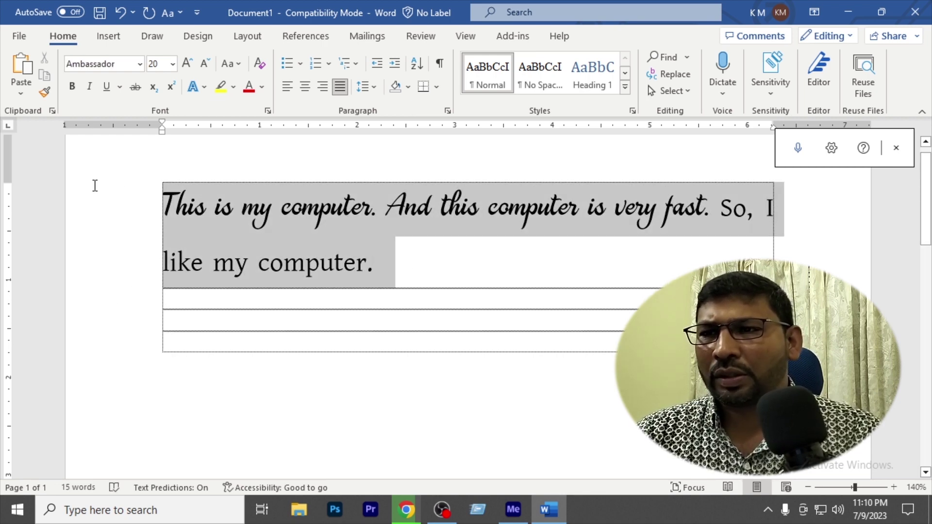
click(341, 89)
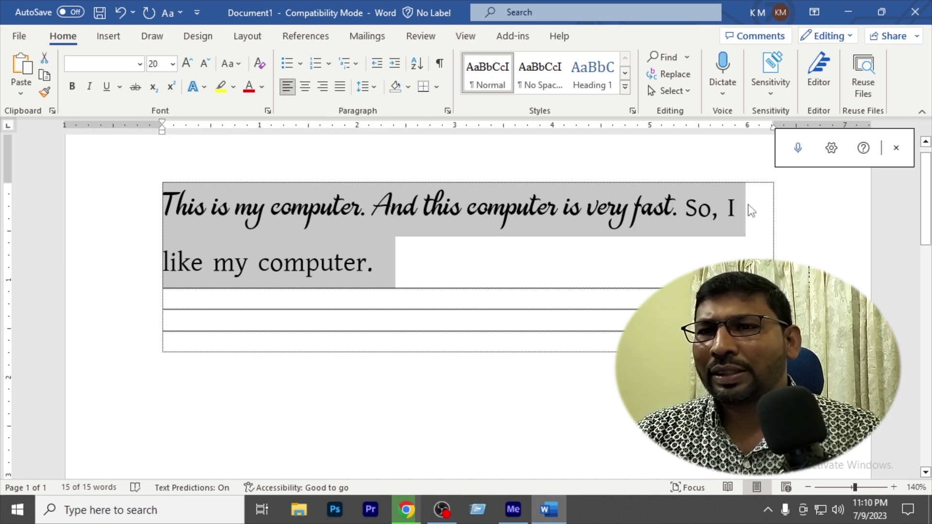
click(341, 87)
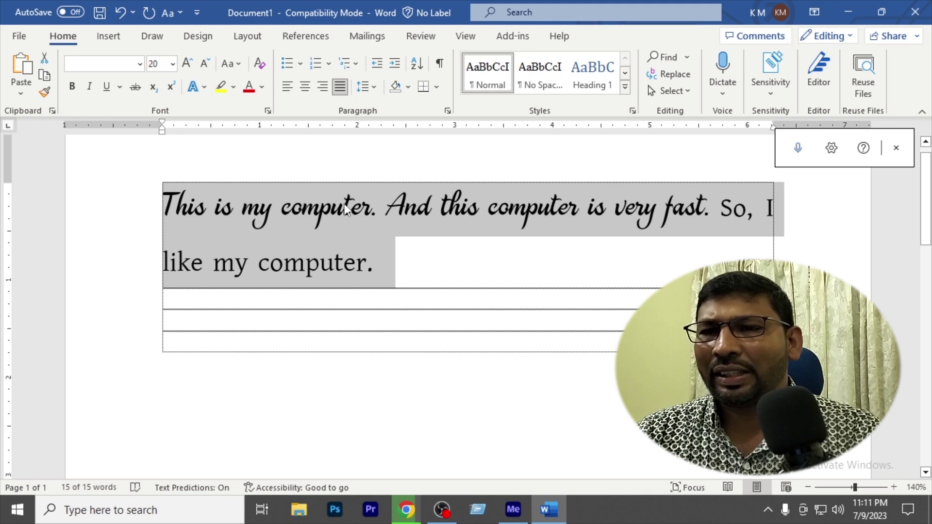
click(410, 268)
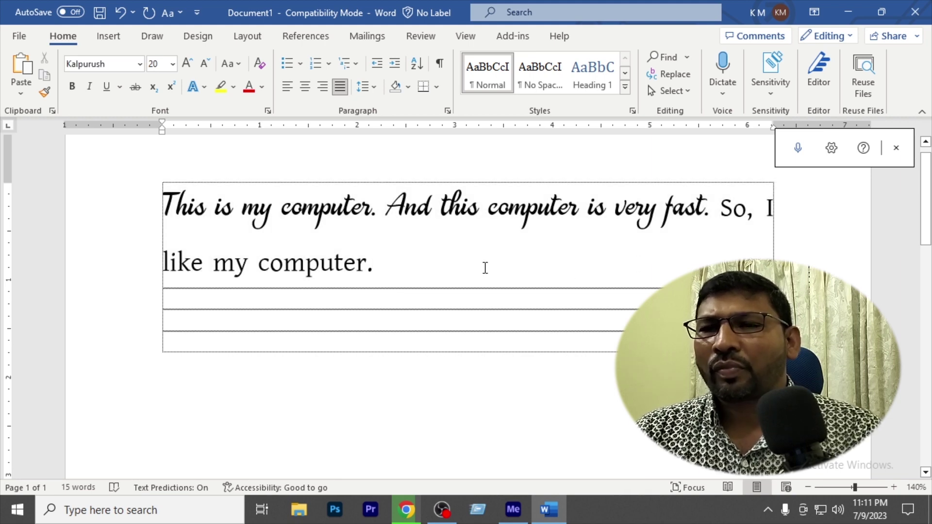
triple_click(250, 218)
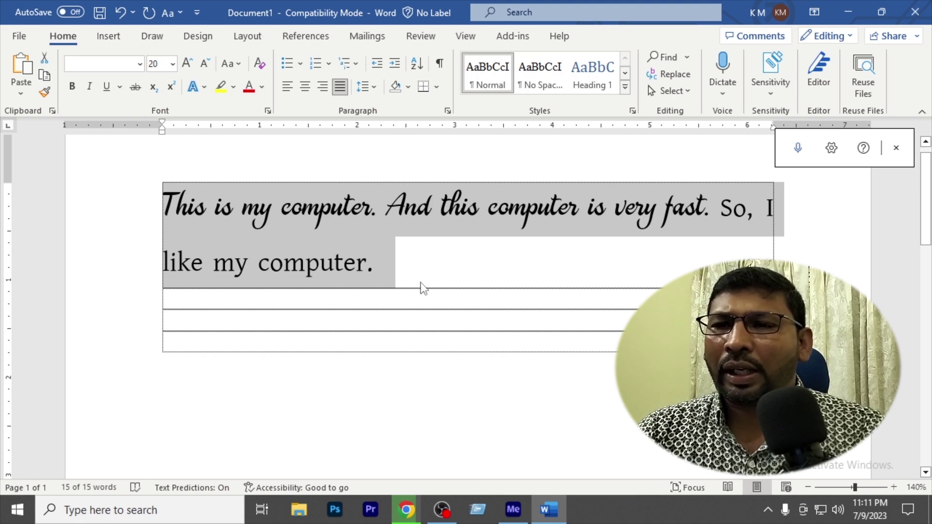
click(398, 266)
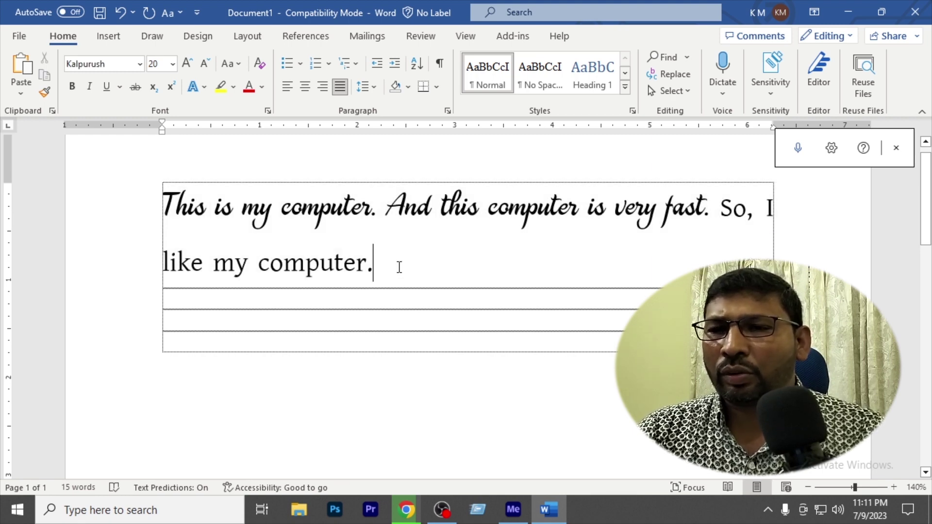
double_click(129, 199)
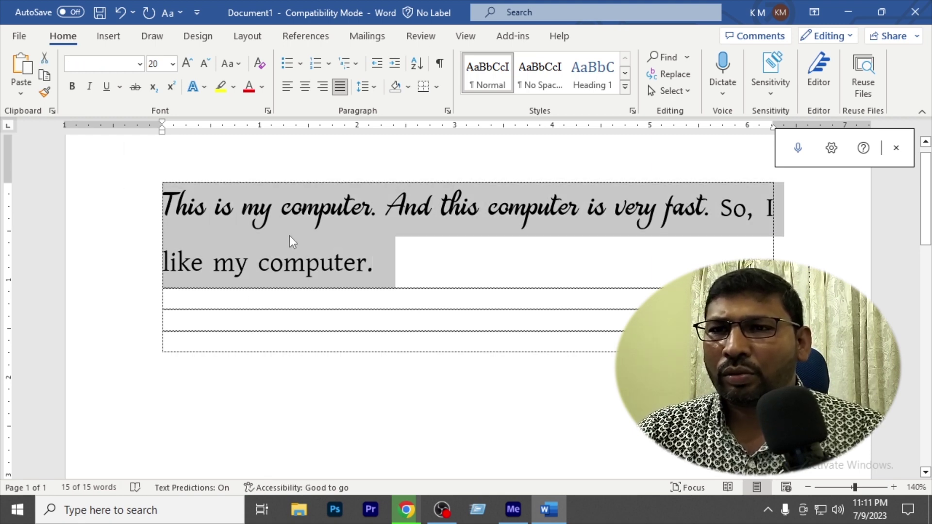
- Try single line spacing, then a wider preset spacing, on the paragraph
click(375, 88)
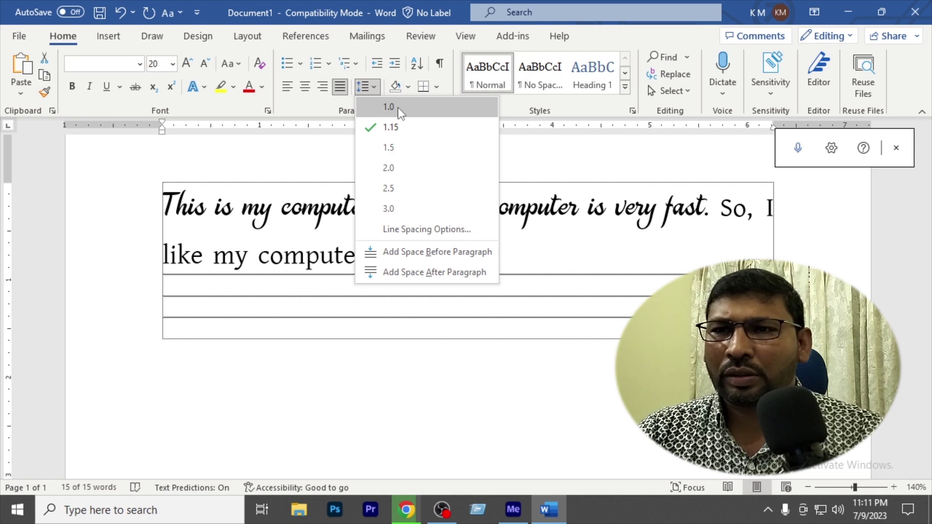
click(399, 112)
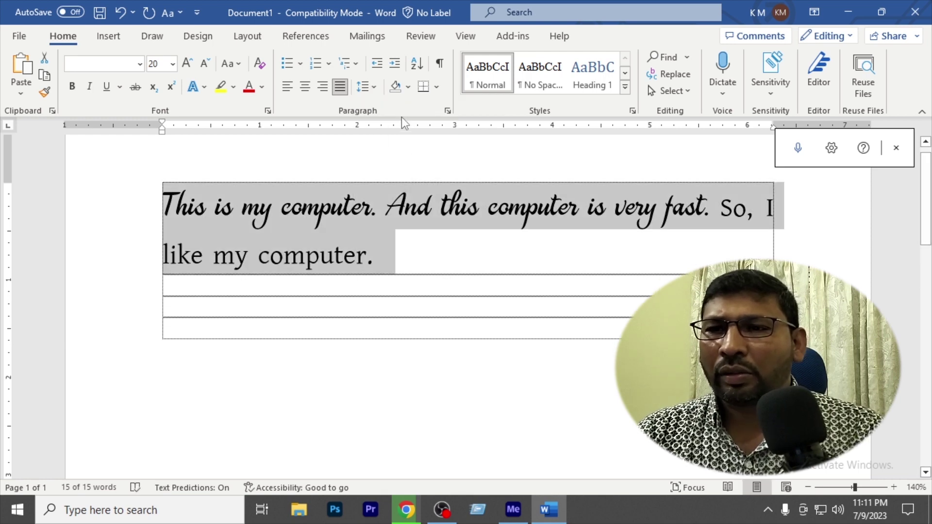
click(370, 87)
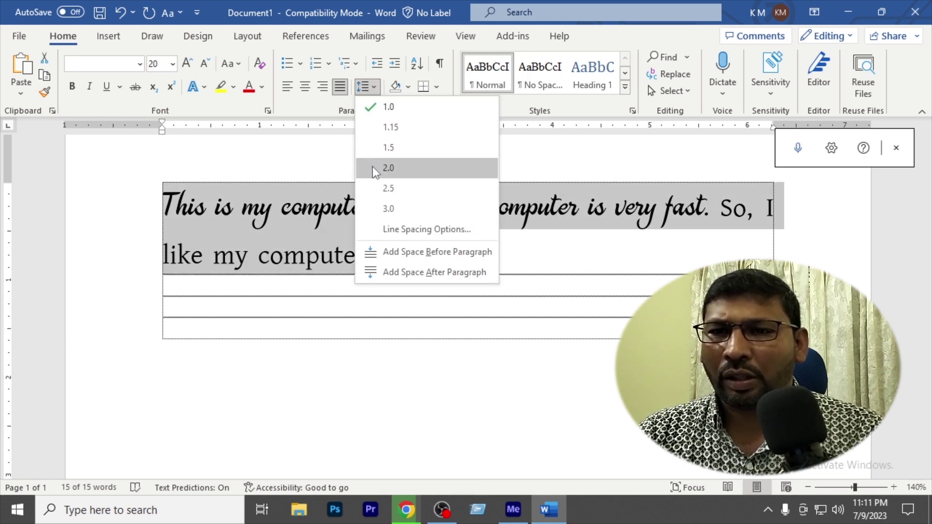
click(387, 189)
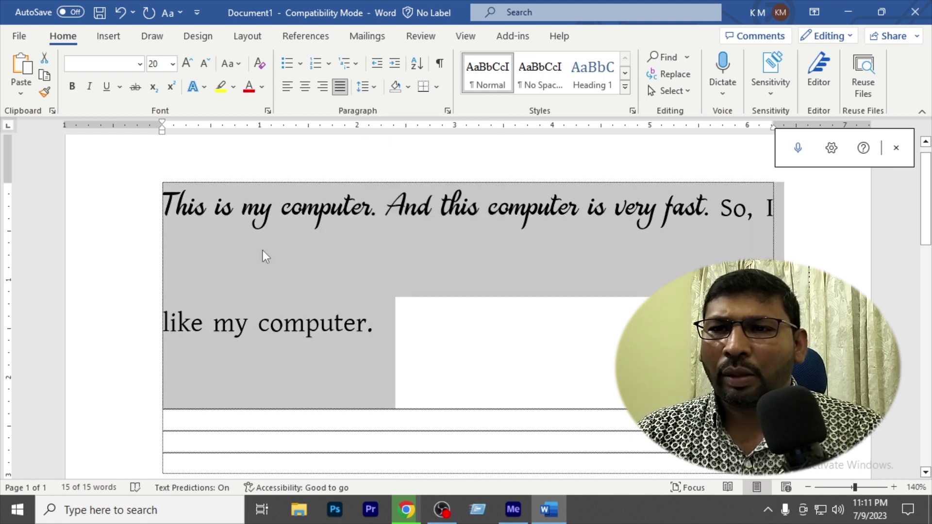
- Change the paragraph's Multiple line spacing from 2.5 to 5 and reselect the paragraph
click(370, 86)
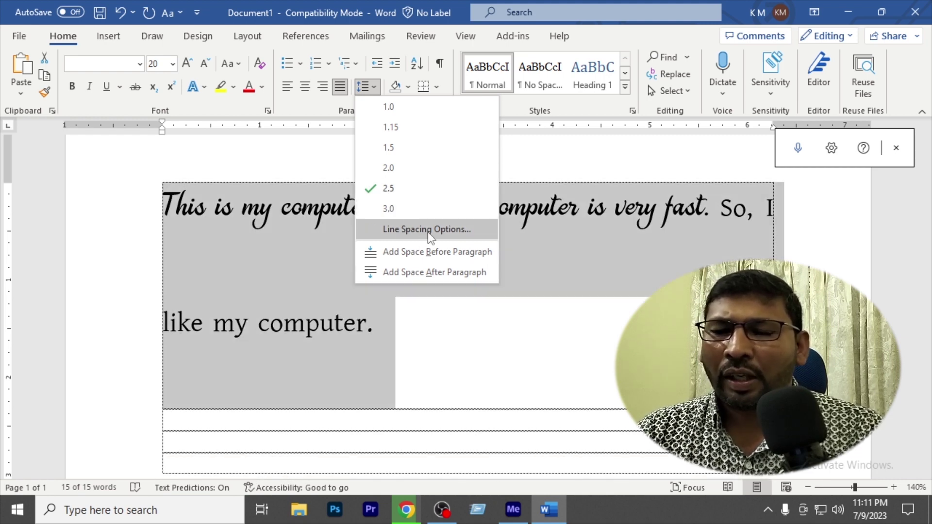
click(455, 230)
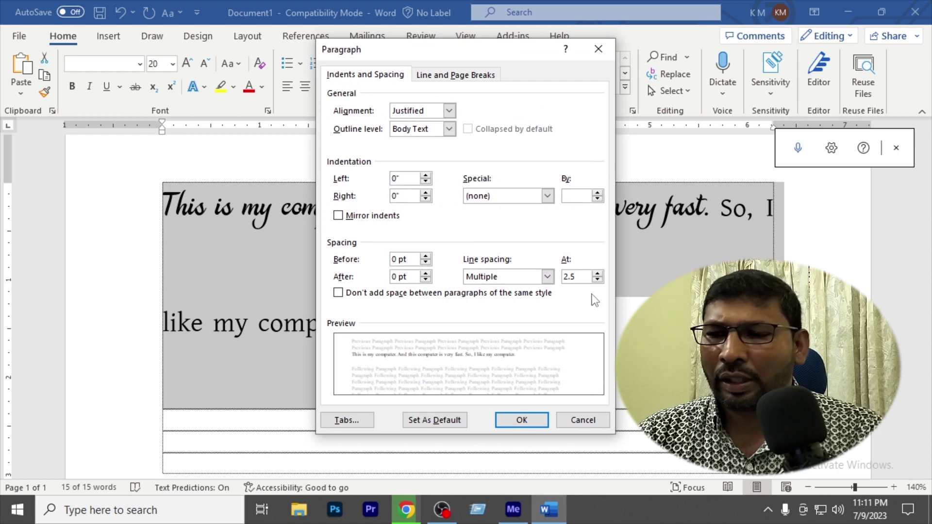
click(584, 277)
drag(584, 276, 563, 280)
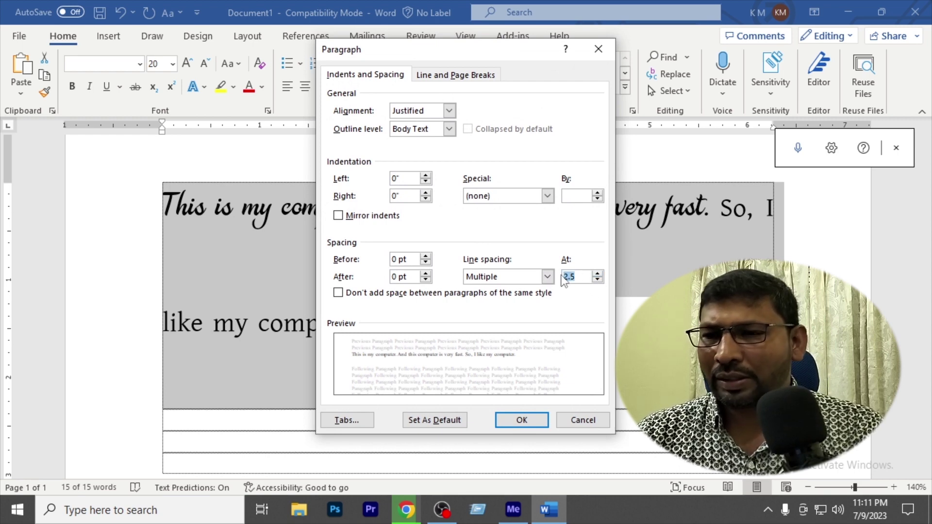
text(5)
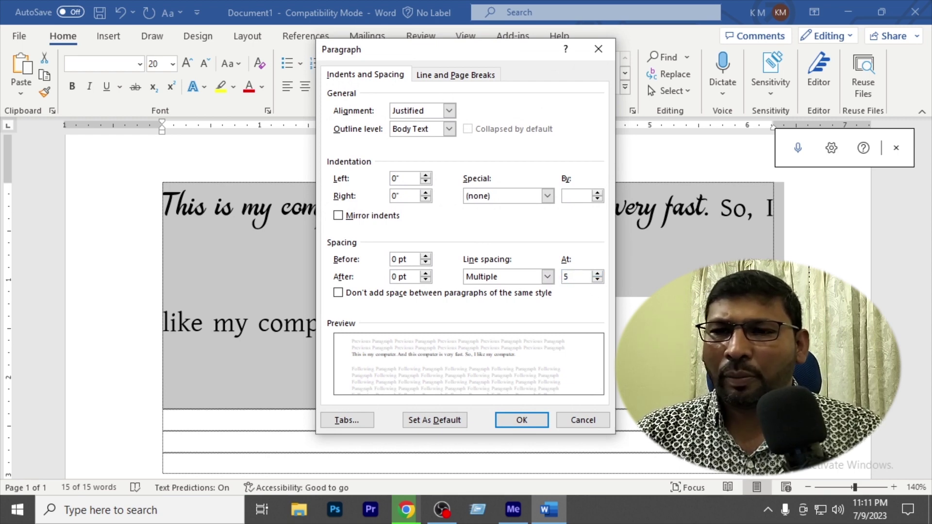
key(Return)
scroll(508, 360, down, 3)
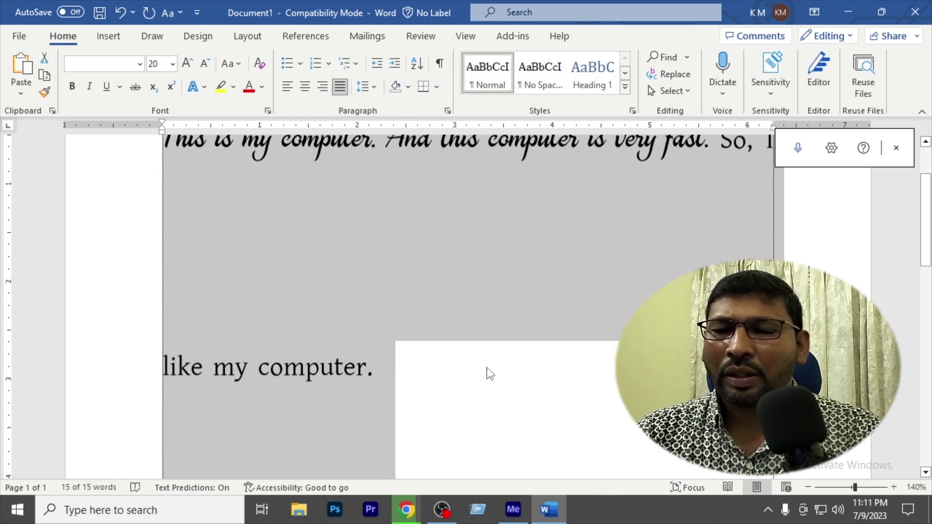
scroll(355, 400, down, 3)
scroll(354, 386, up, 5)
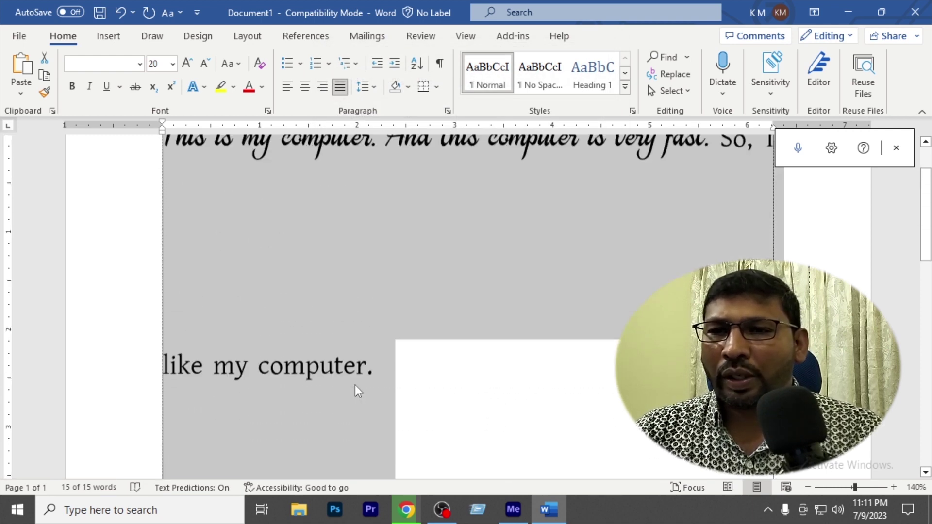
drag(375, 438, 140, 218)
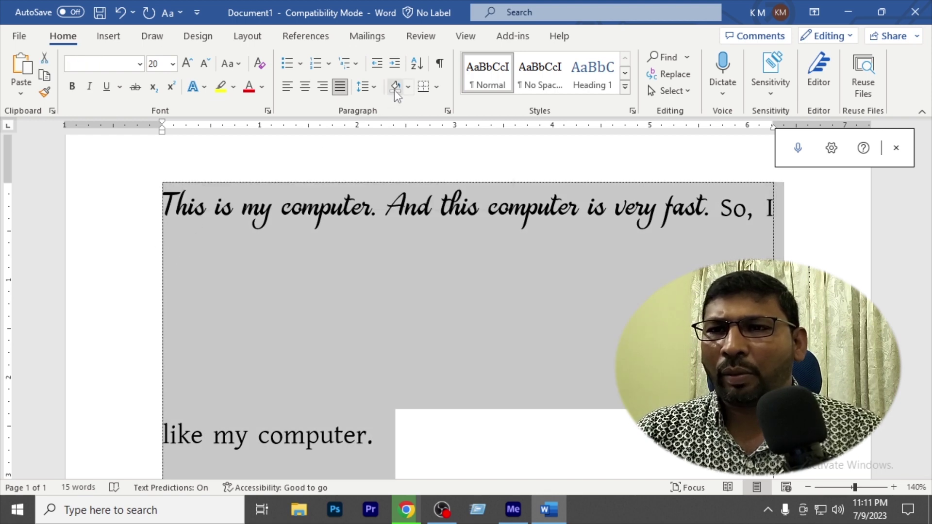
click(373, 90)
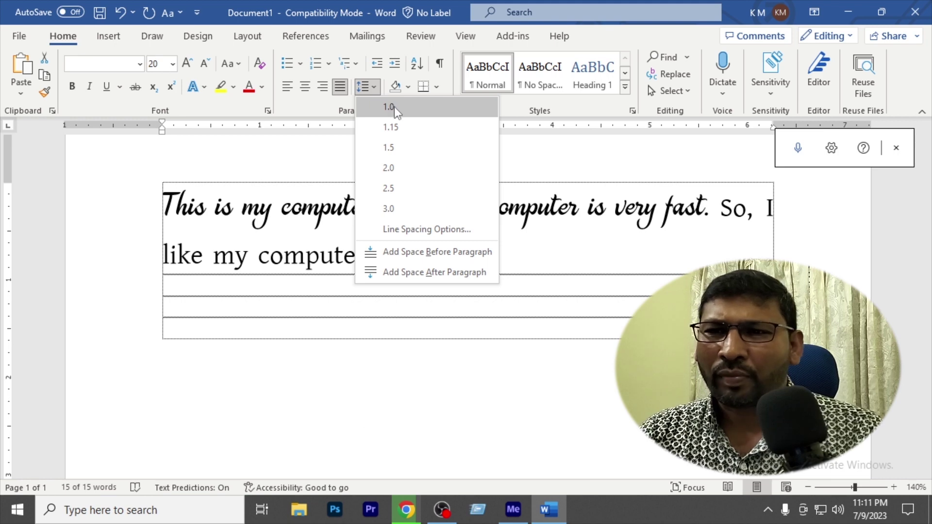
click(393, 106)
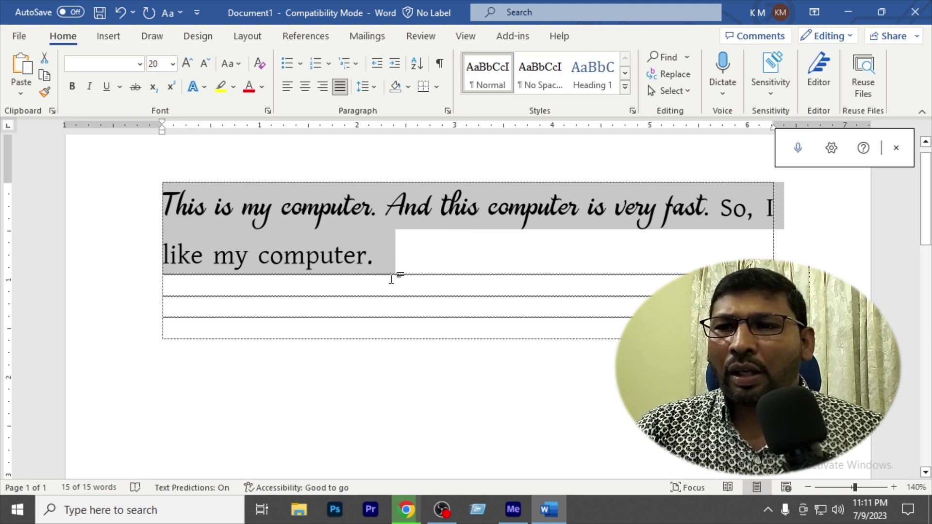
- Split the text before 'And' and 'So,' into three lines and select them all
click(394, 208)
key(Return)
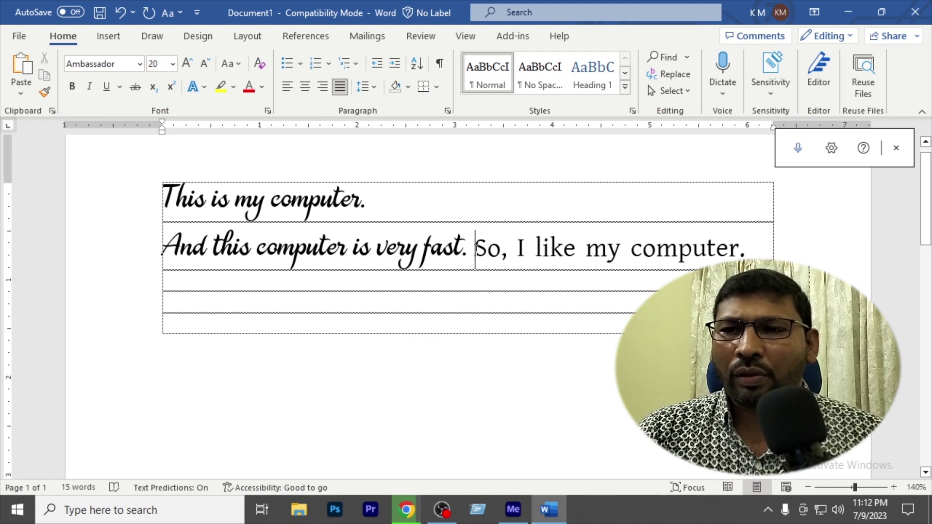
key(Return)
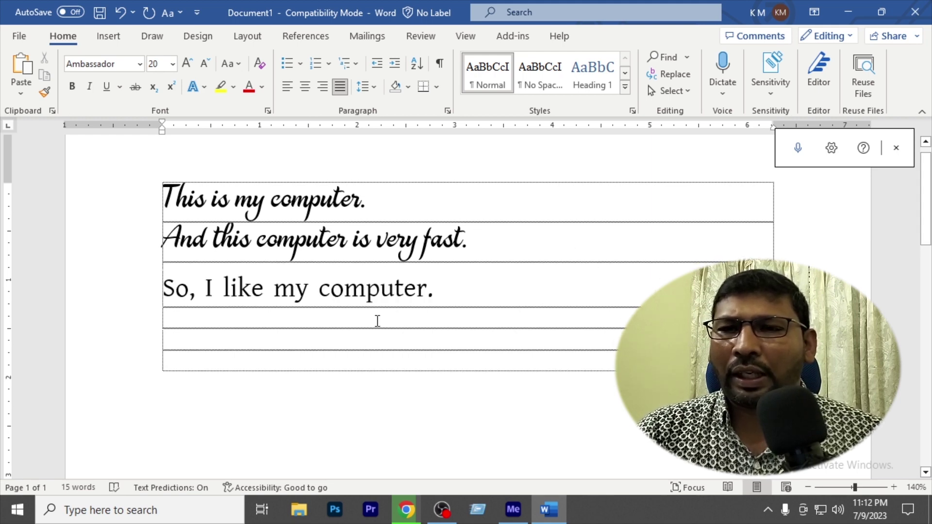
drag(436, 290, 109, 214)
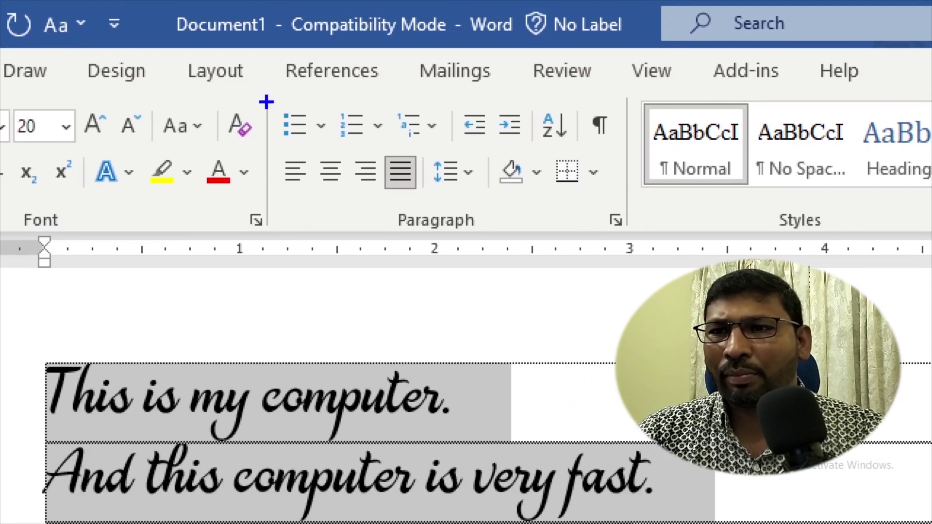
mouse_move(270, 95)
mouse_down()
mouse_move(362, 145)
mouse_move(397, 153)
mouse_move(484, 145)
mouse_move(457, 150)
mouse_up()
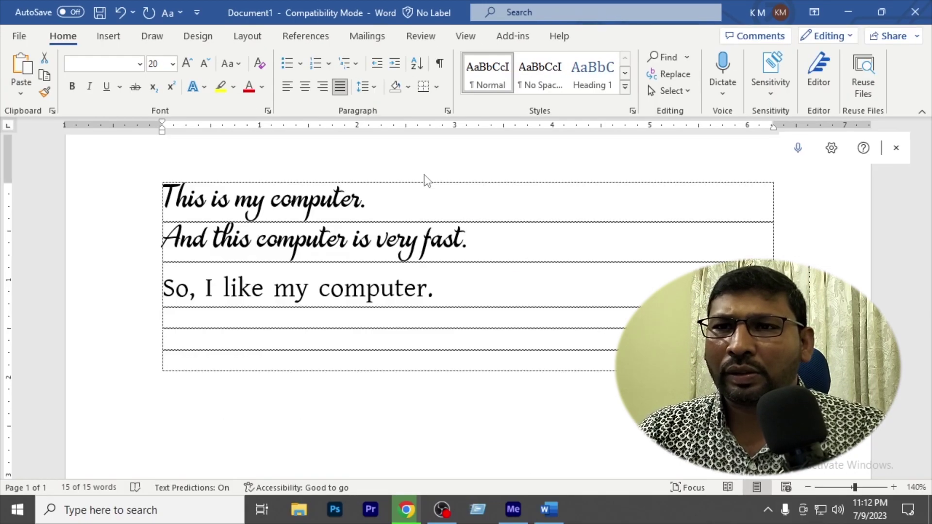
key(ctrl+a)
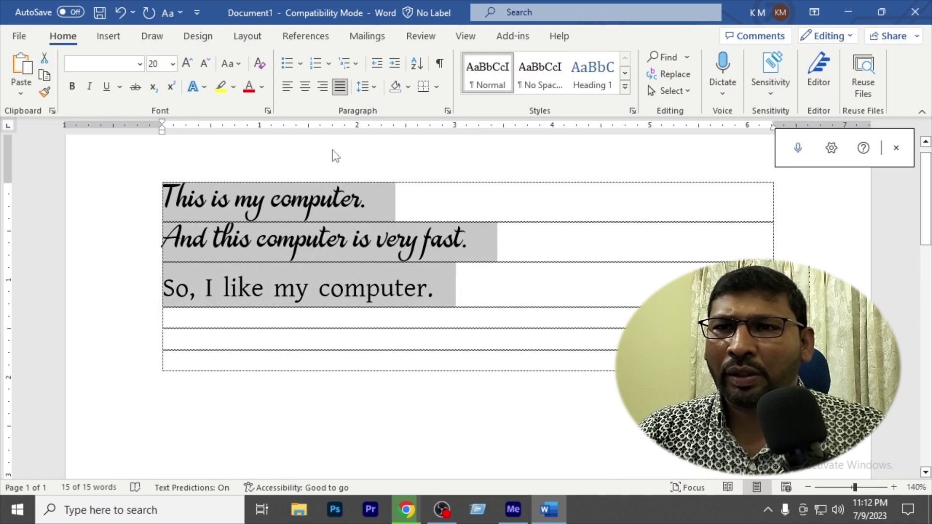
- Try arrow bullets, then filled round bullets, on the three sentences
click(300, 65)
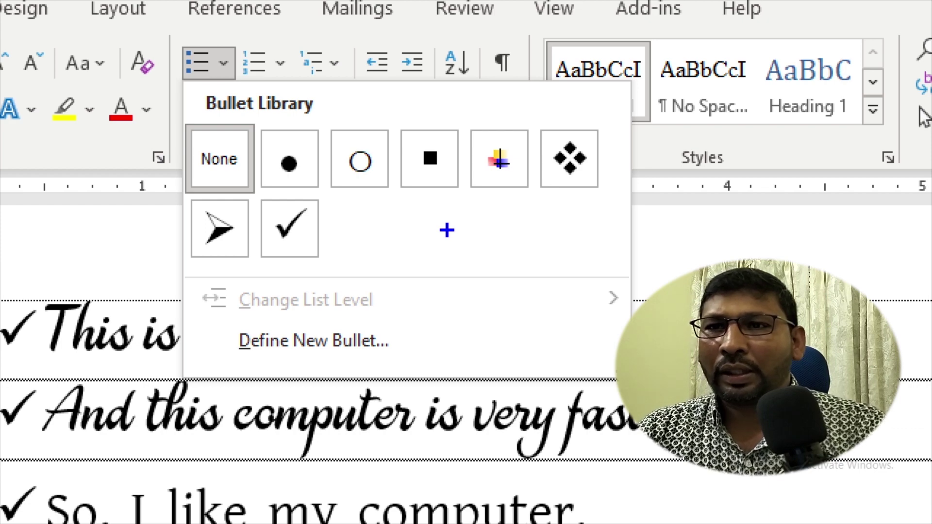
key(Escape)
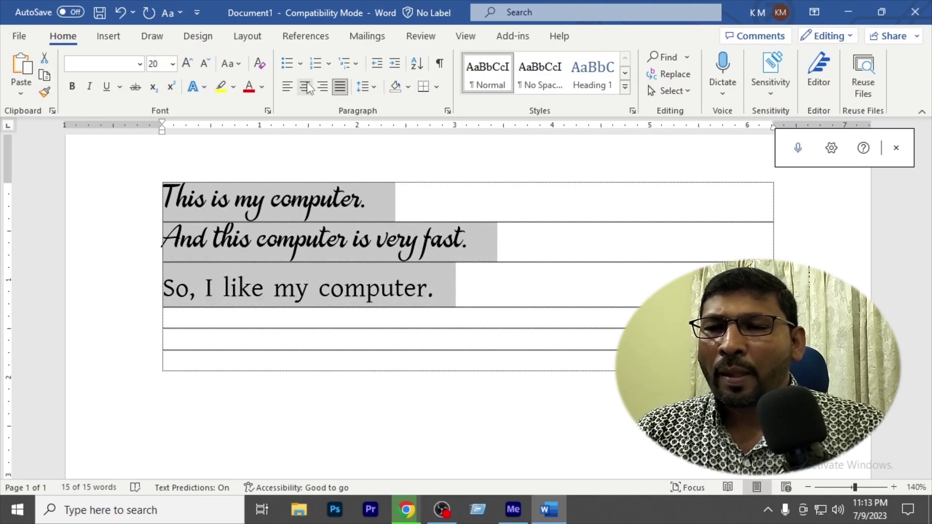
click(300, 64)
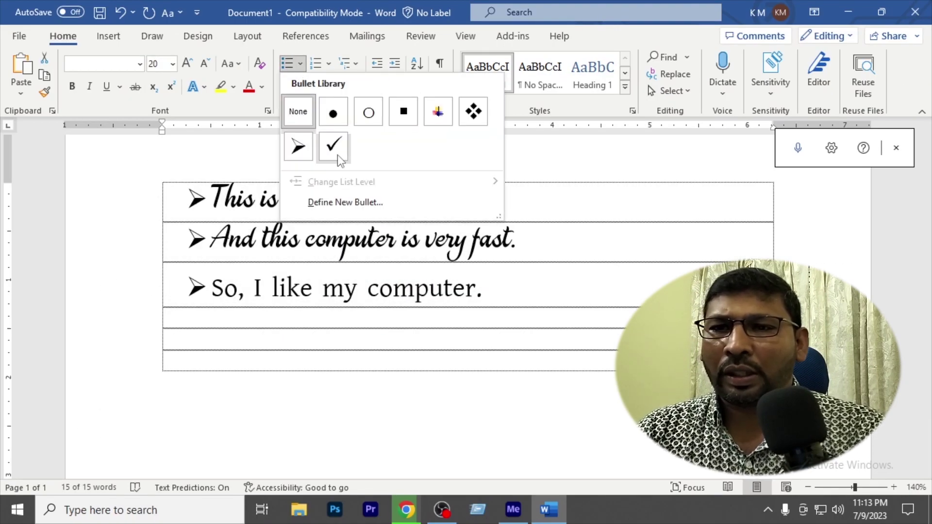
click(299, 147)
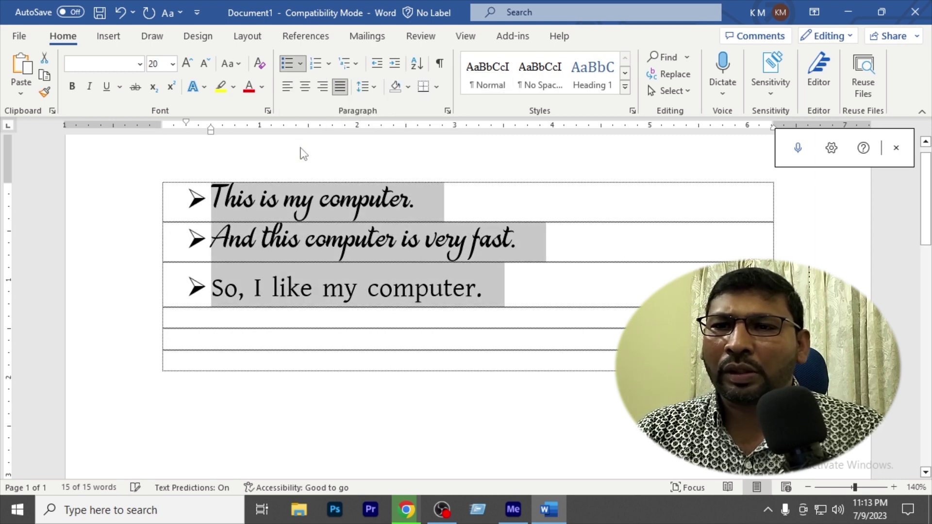
click(301, 65)
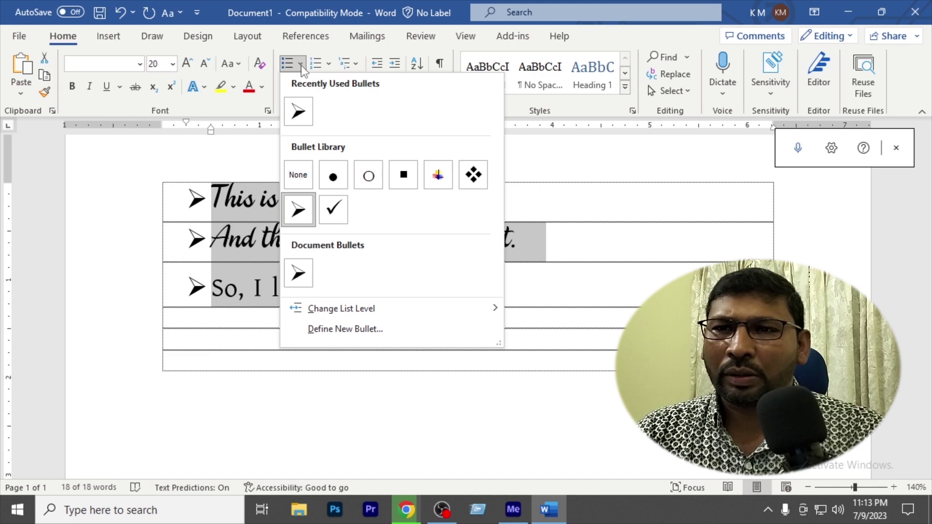
click(334, 176)
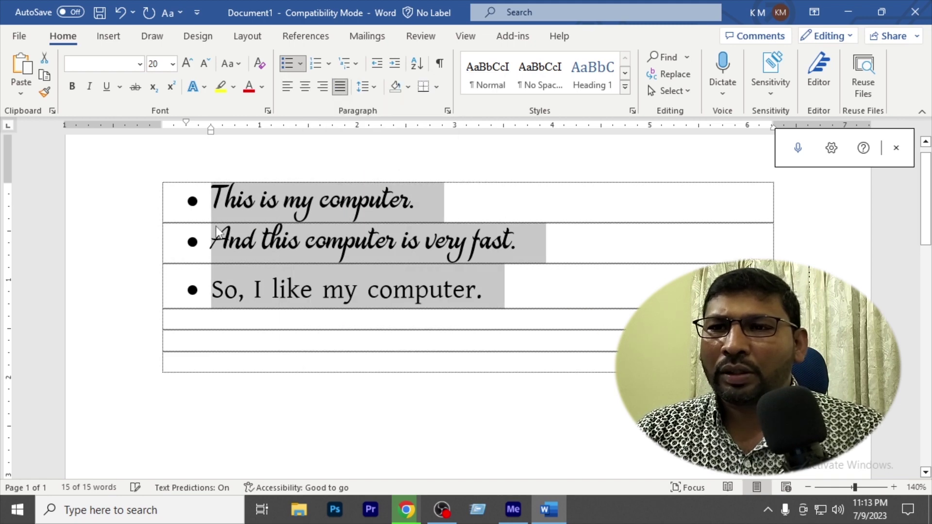
- Switch the list to checkmark bullets and bring up the numbering formats
click(301, 62)
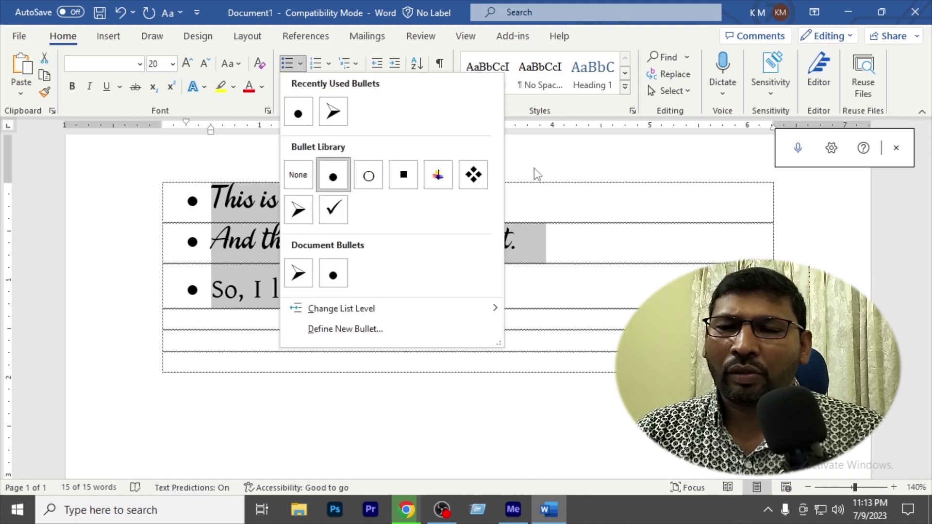
click(334, 208)
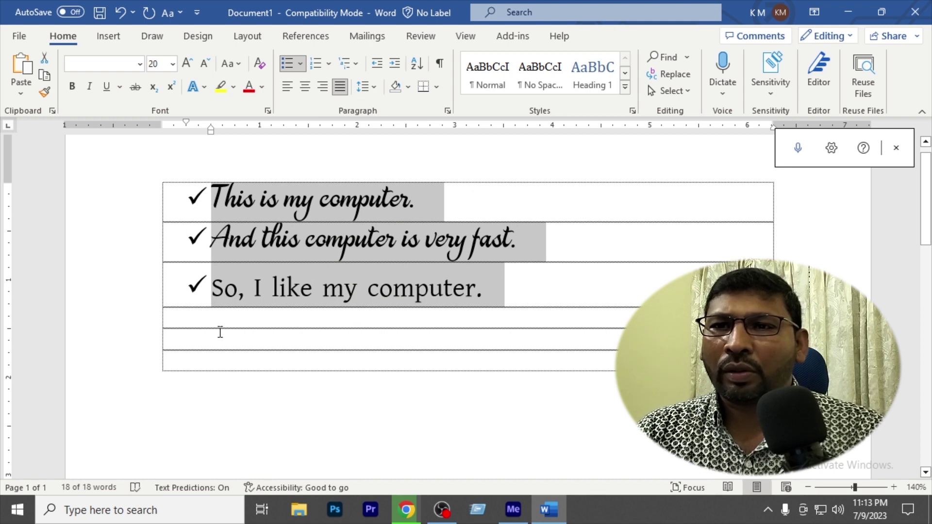
click(300, 64)
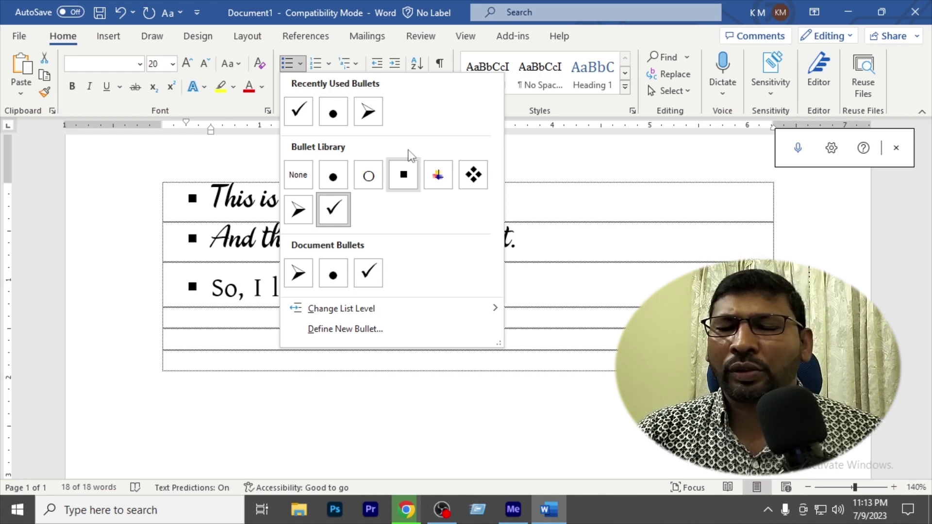
click(330, 66)
click(330, 66)
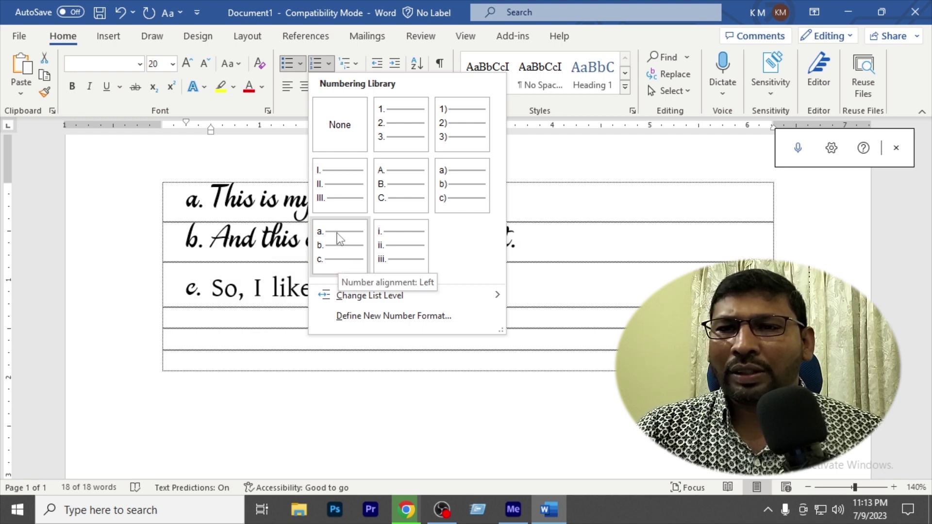
- Letter the three lines a., b., c., then remove the lettering from the third line
click(351, 258)
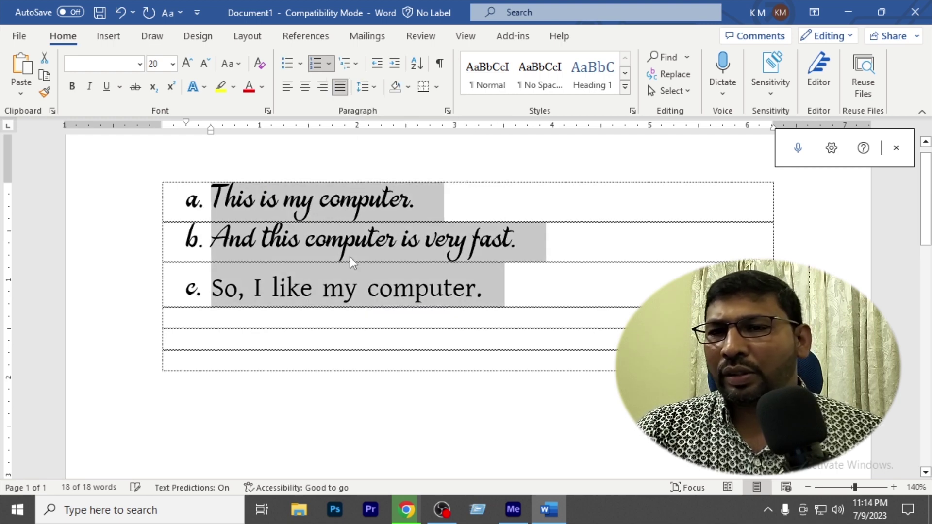
click(524, 298)
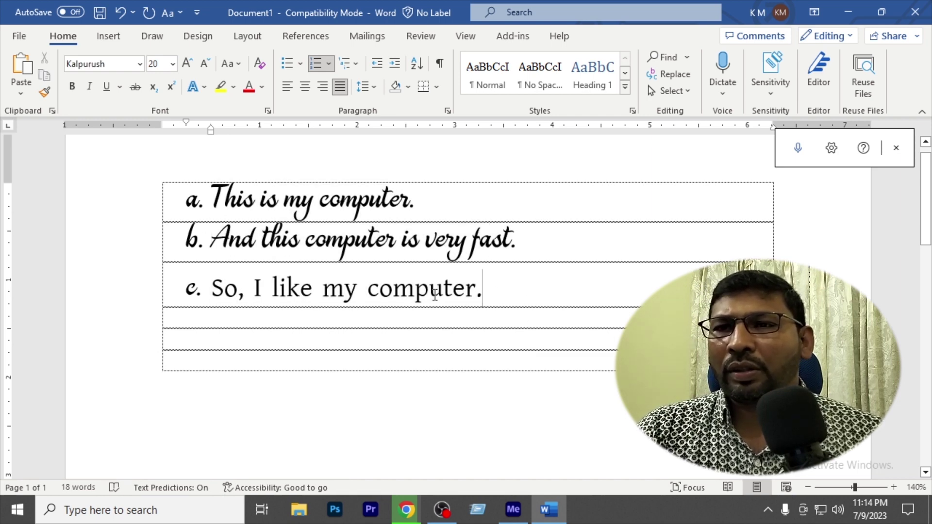
click(333, 63)
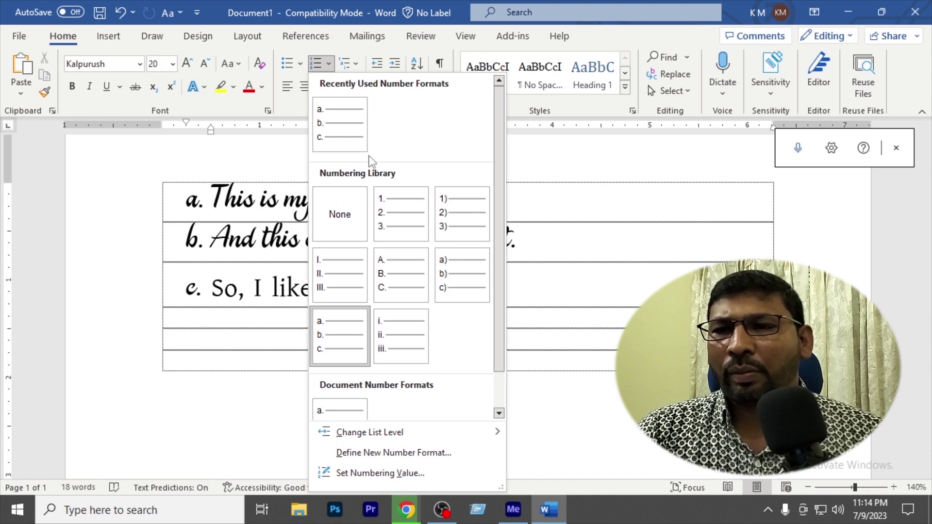
click(343, 216)
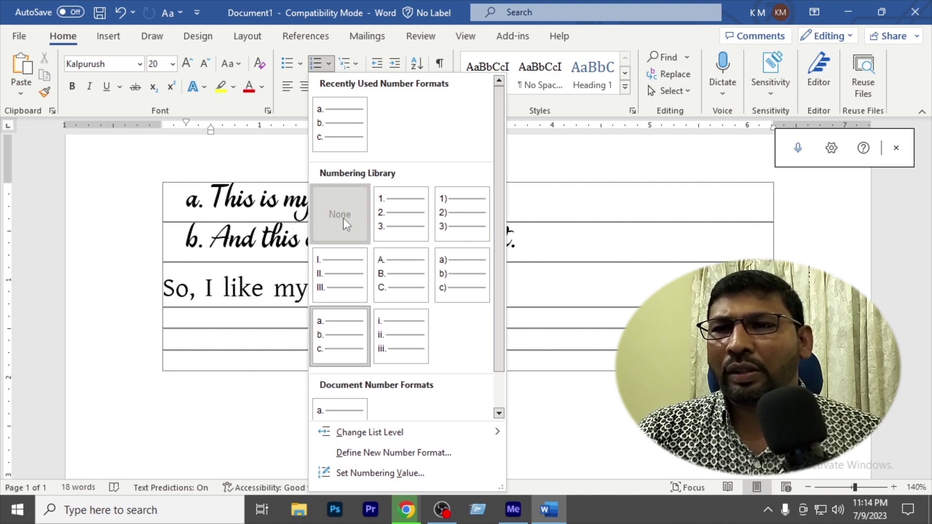
- Set the remaining lines to numbering None, leaving plain sentences, and select the first sentence
drag(446, 292, 167, 208)
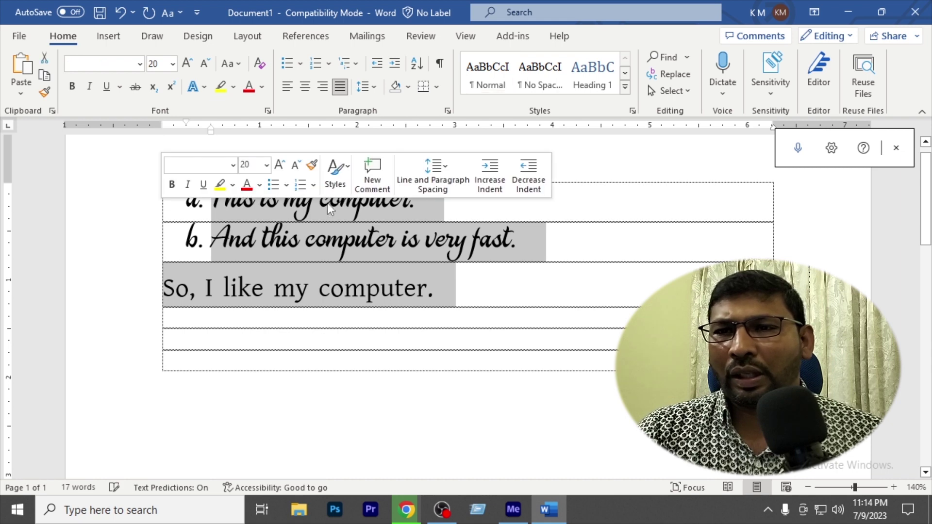
click(330, 64)
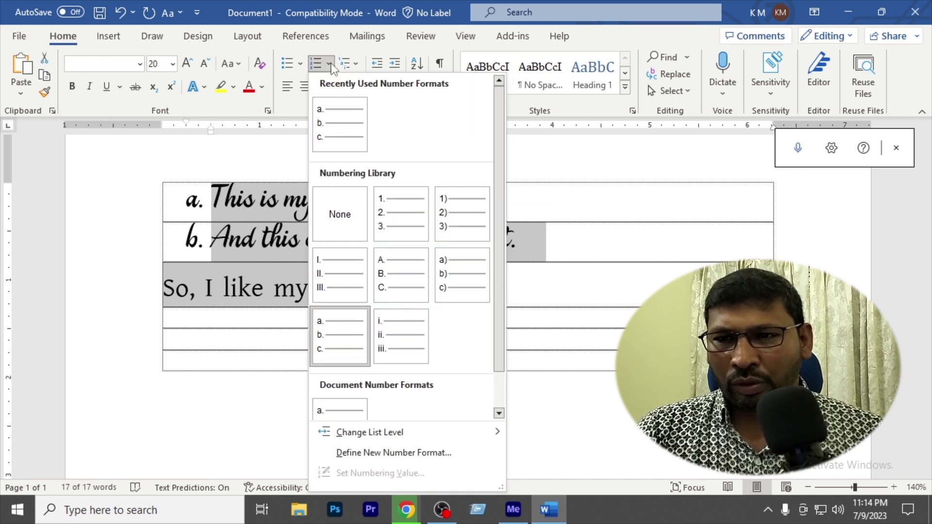
click(349, 216)
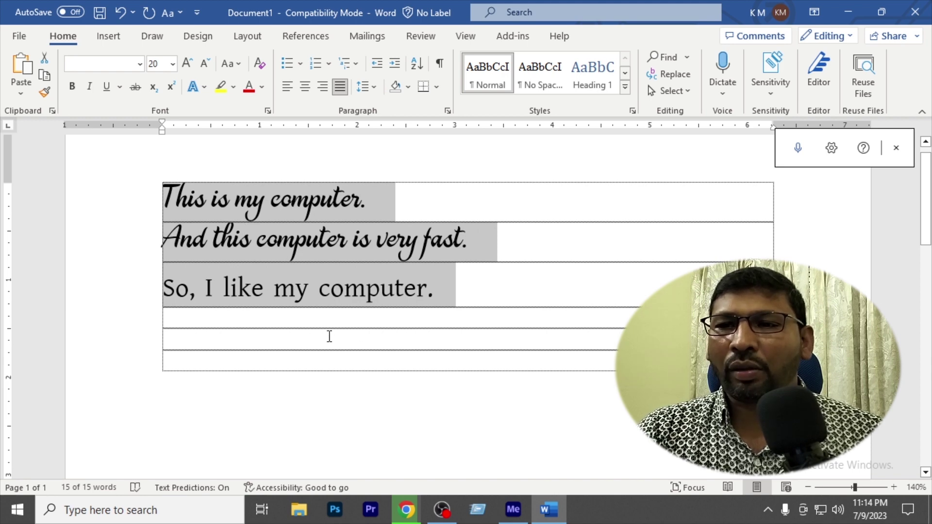
click(459, 287)
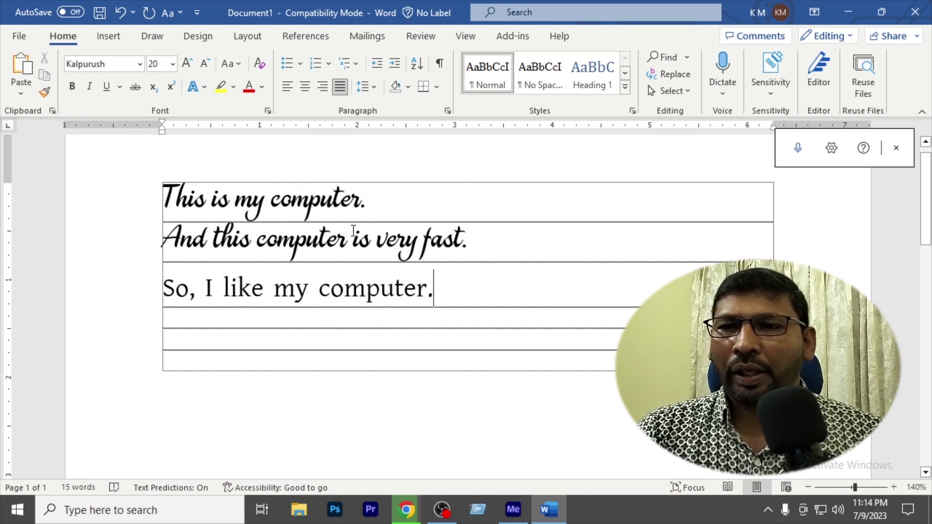
drag(451, 289, 163, 195)
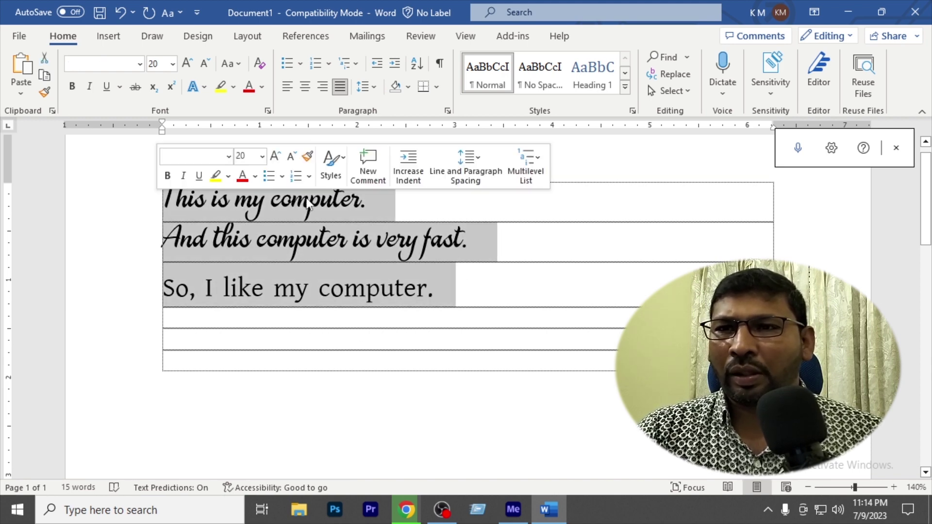
click(371, 203)
triple_click(362, 201)
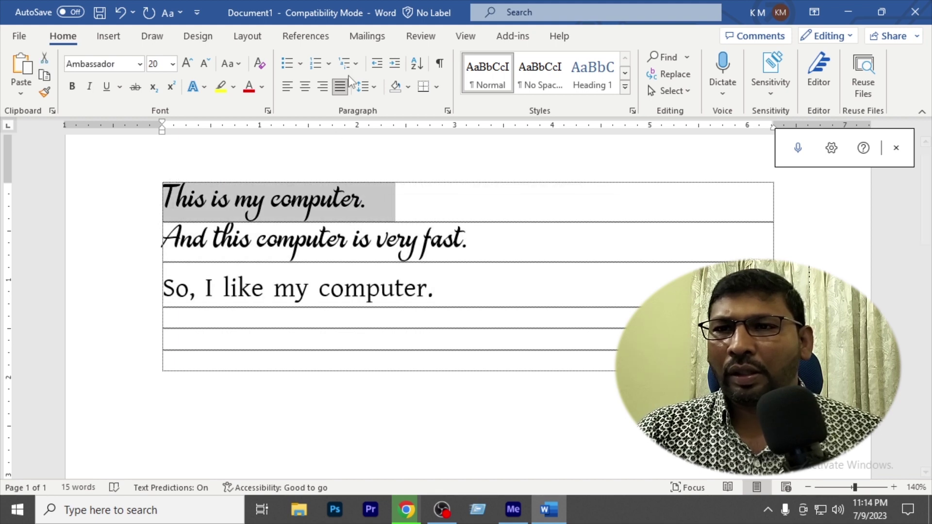
- Apply a multilevel list to the three sentences, settling on the 1), 2), 3) style
click(357, 63)
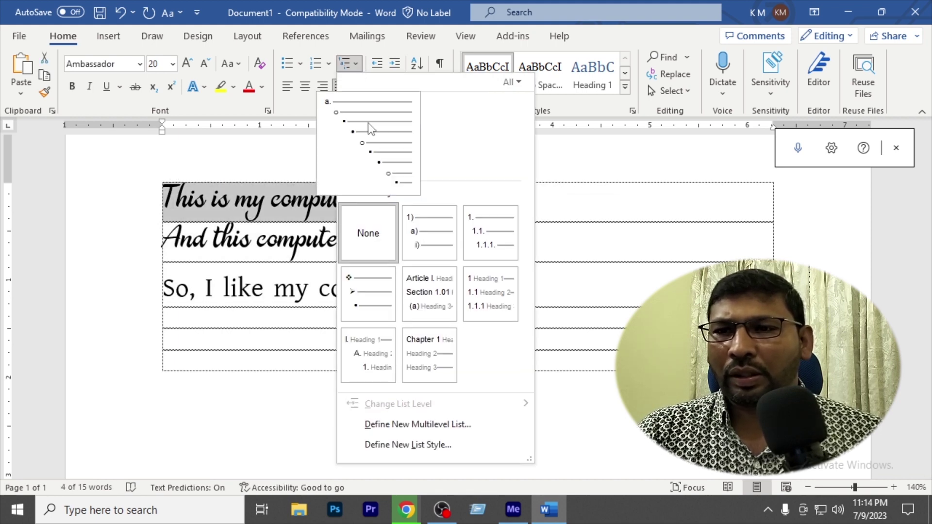
click(590, 278)
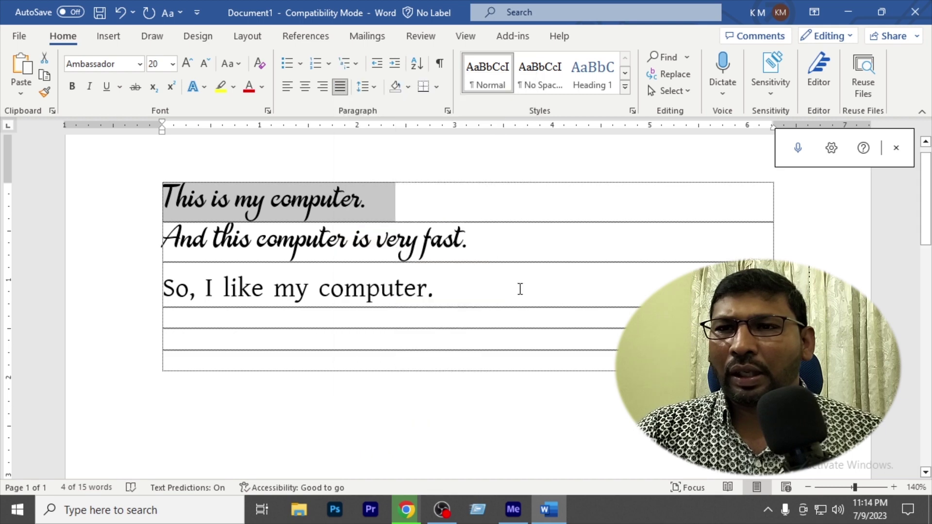
drag(432, 289, 156, 199)
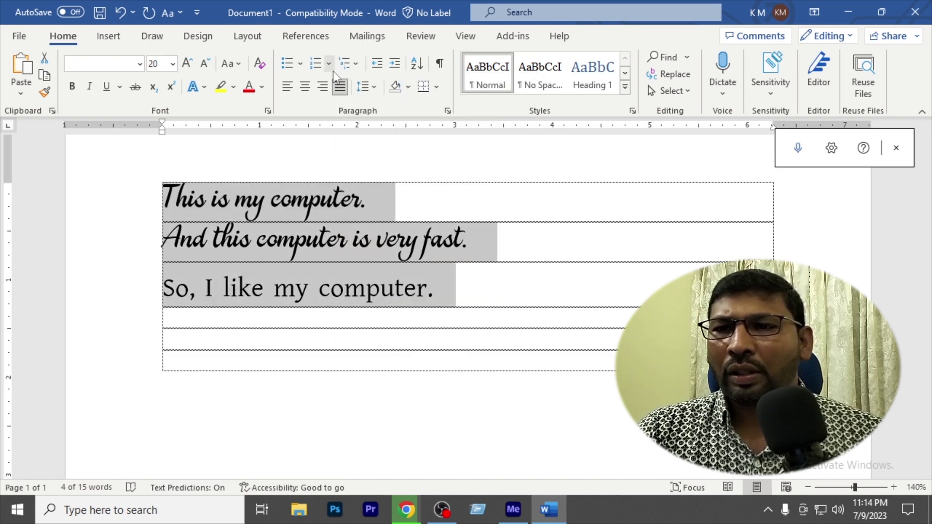
click(356, 64)
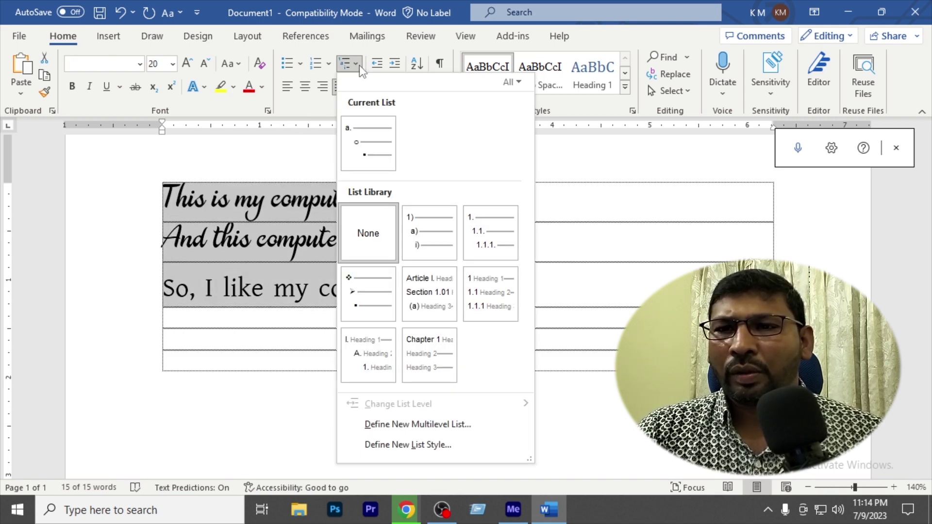
click(379, 296)
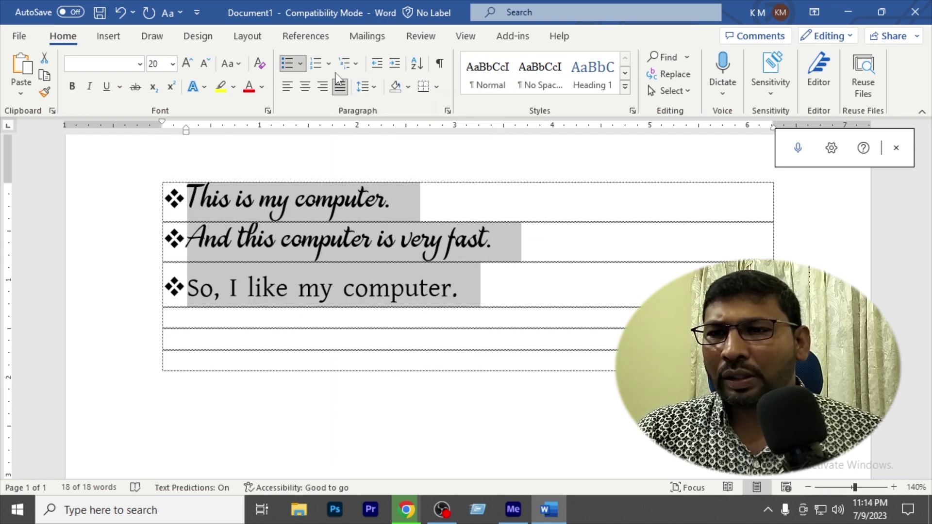
click(356, 64)
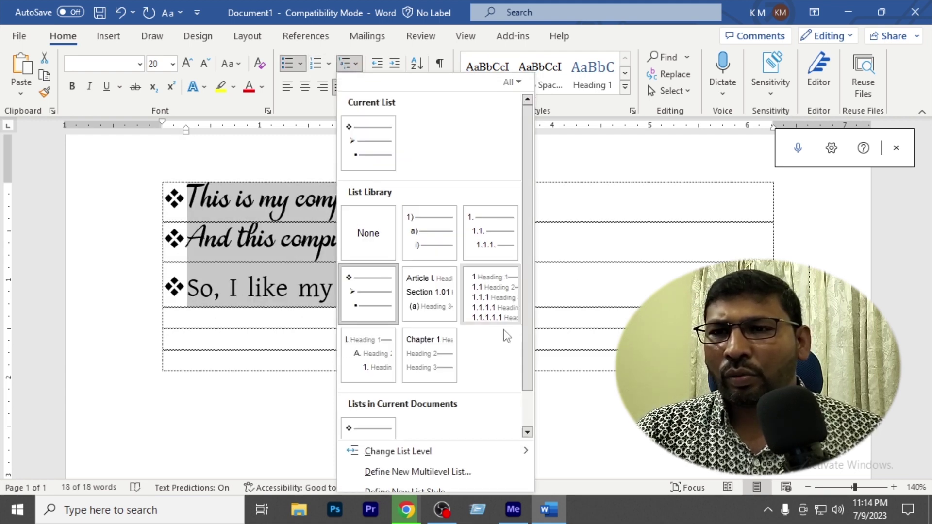
mouse_move(435, 245)
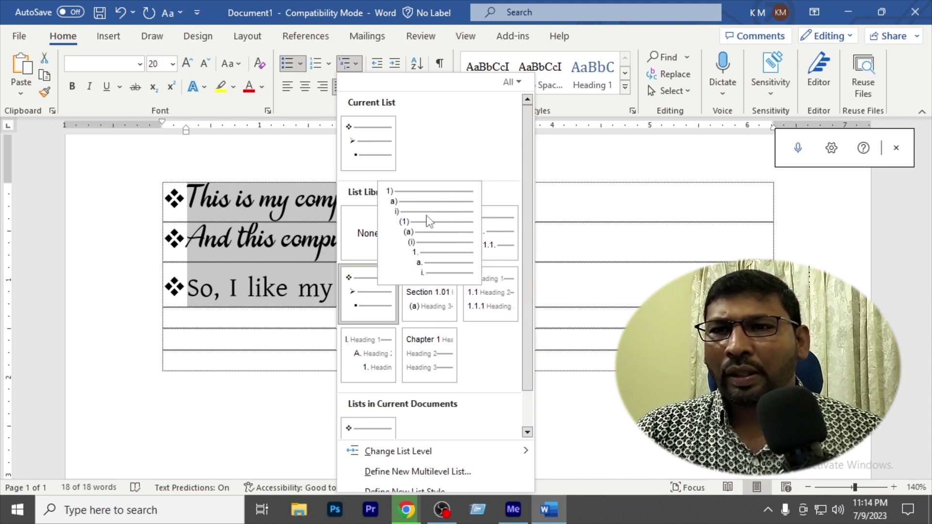
click(427, 220)
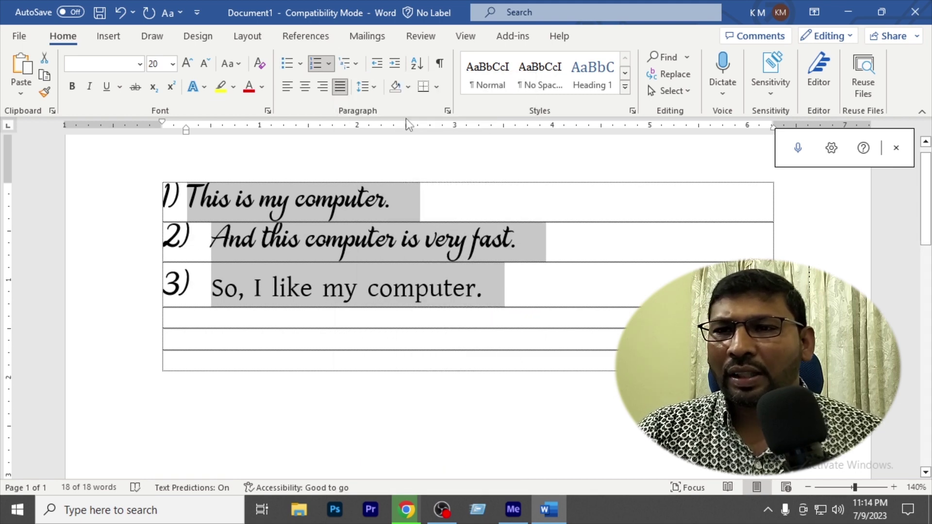
- Browse the other multilevel styles without changing, then select 'And this computer is very fast.'
click(356, 68)
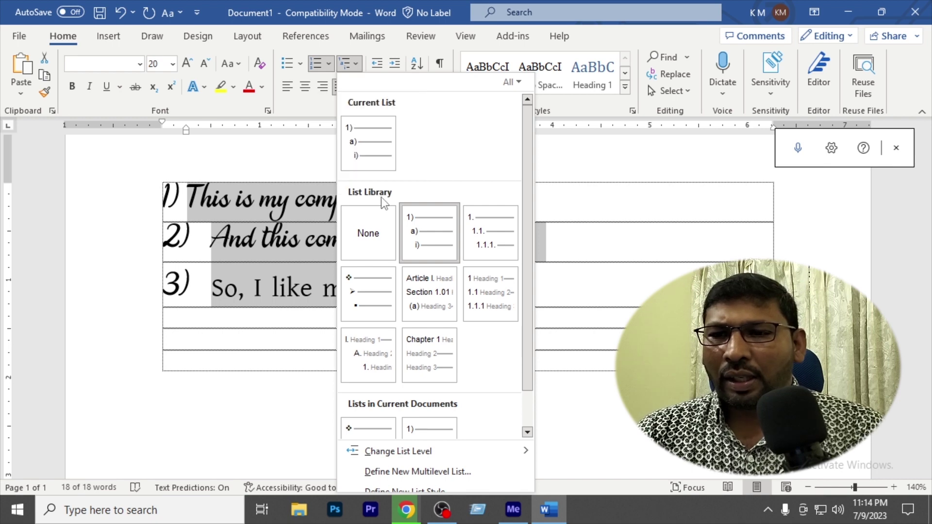
mouse_move(409, 315)
scroll(398, 343, down, 1)
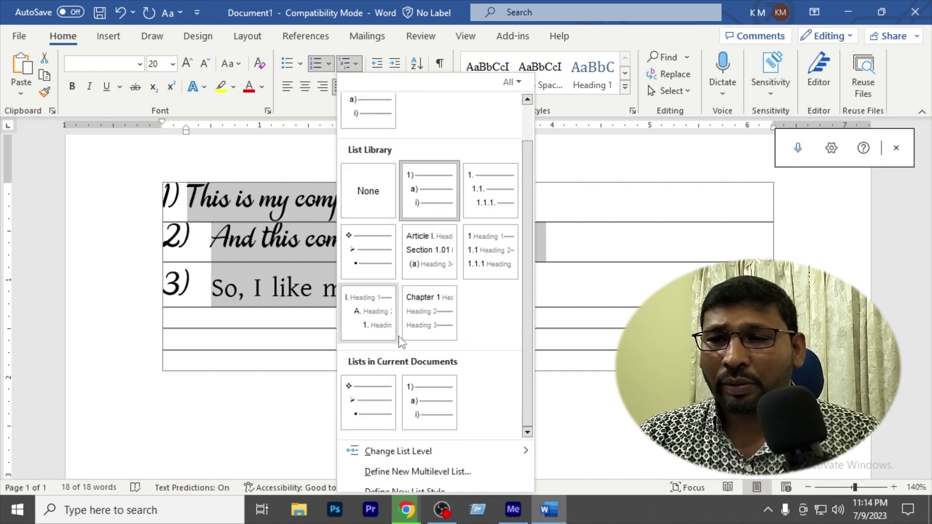
mouse_move(374, 451)
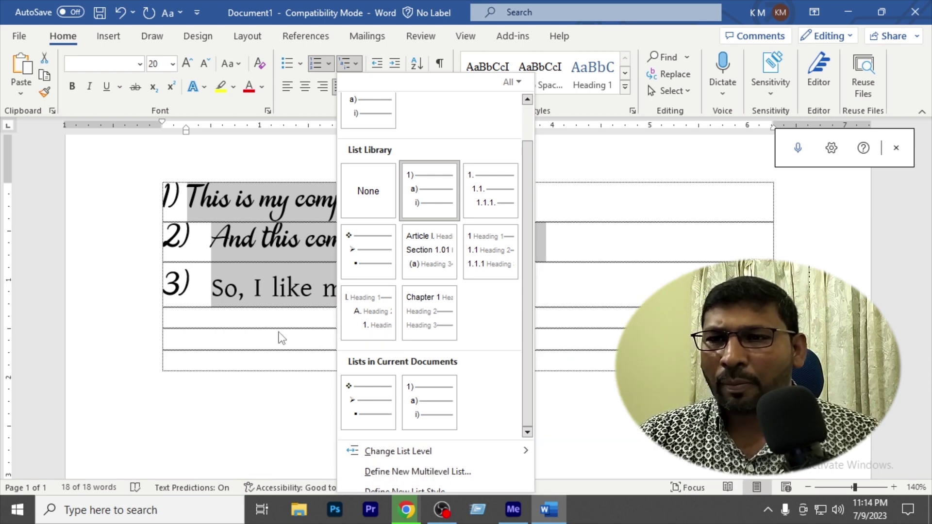
click(269, 321)
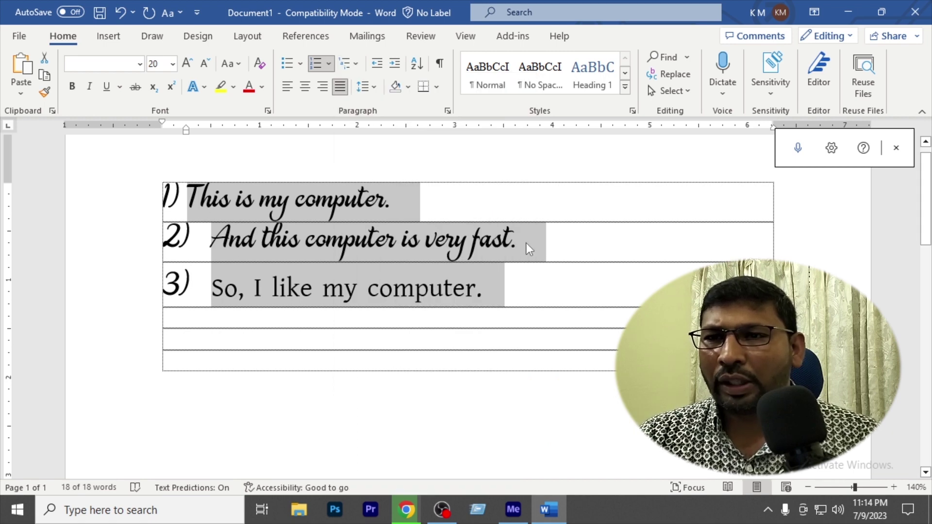
click(542, 243)
drag(542, 243, 129, 239)
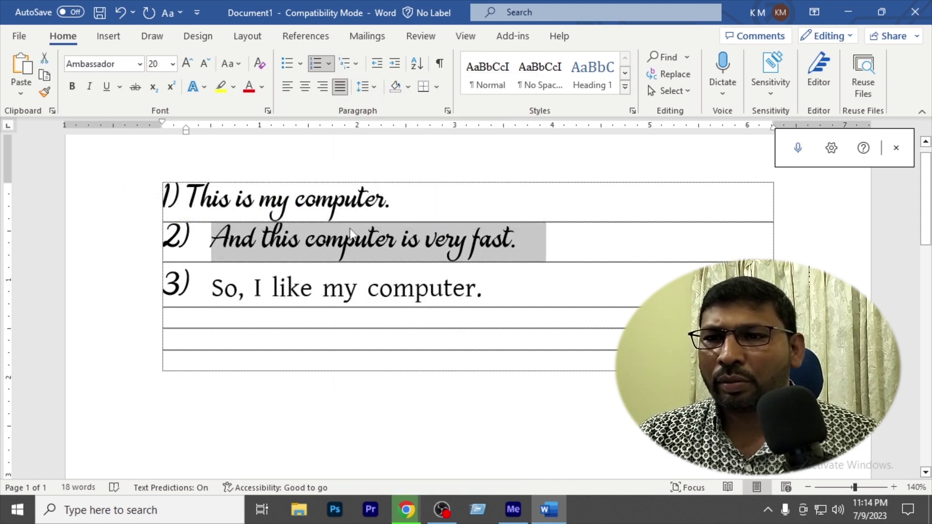
- Demote the second sentence to list level i)
click(359, 70)
mouse_move(435, 451)
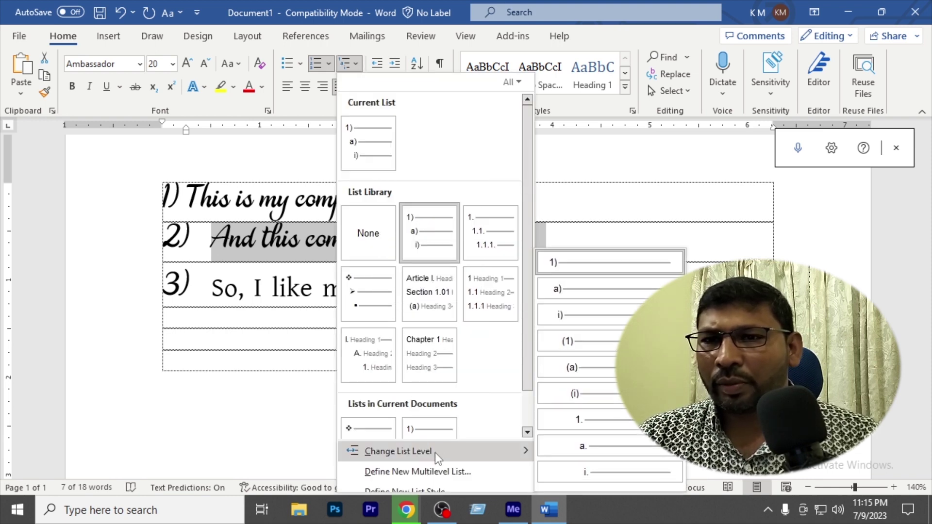
click(595, 320)
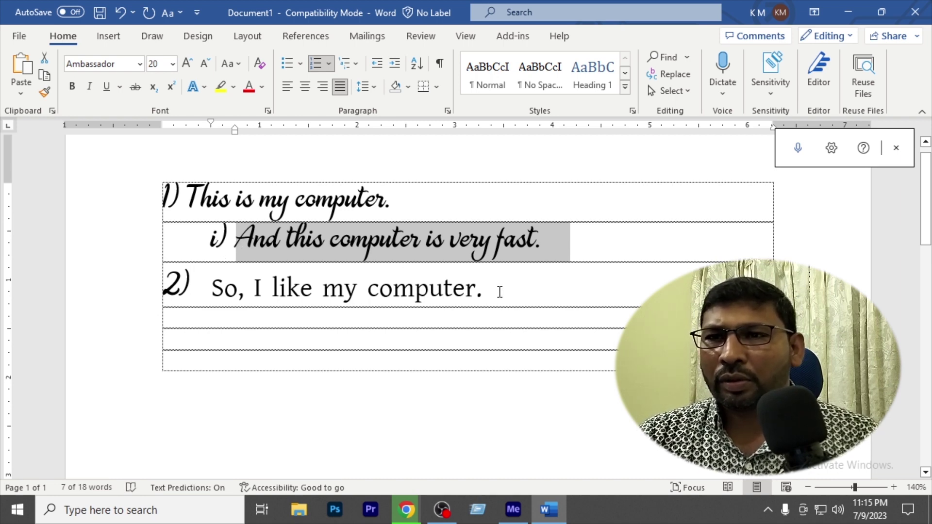
- Move 'So, I like my computer.' to the lettered list level, numbered b)
drag(499, 290, 177, 284)
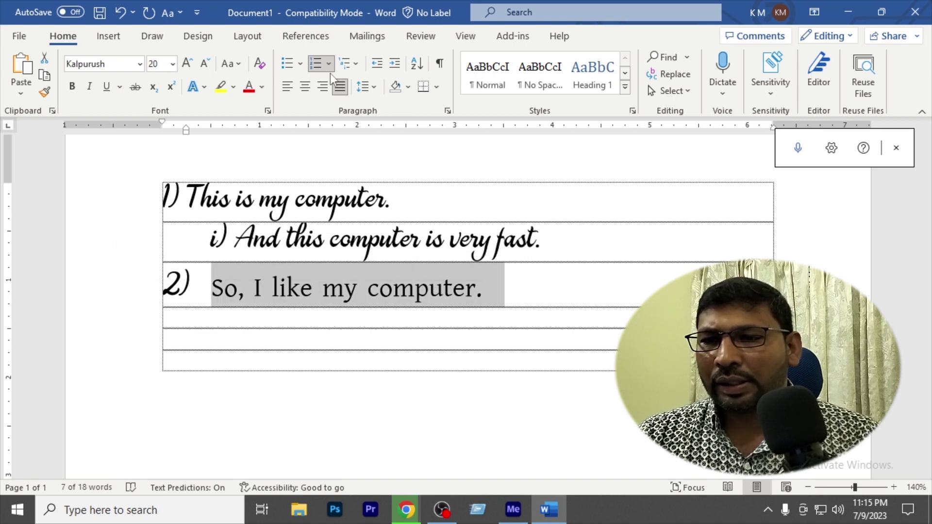
click(357, 67)
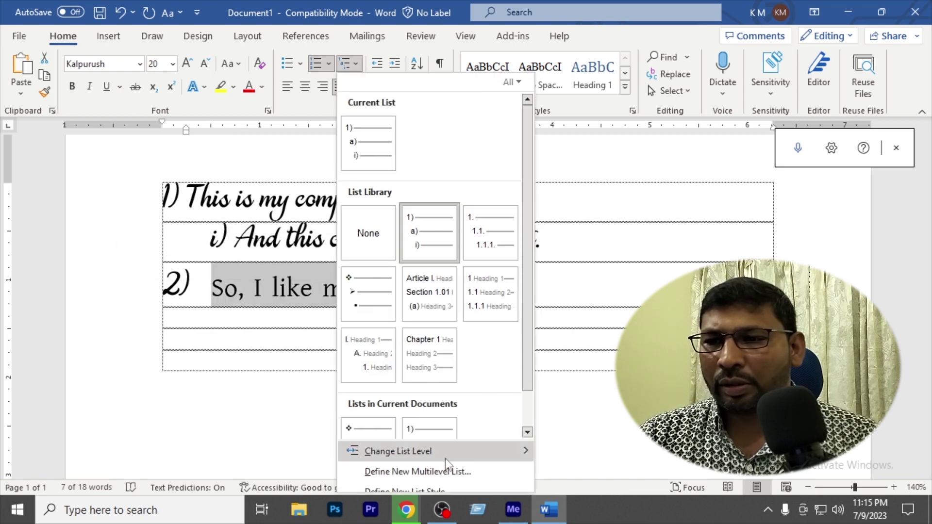
mouse_move(431, 456)
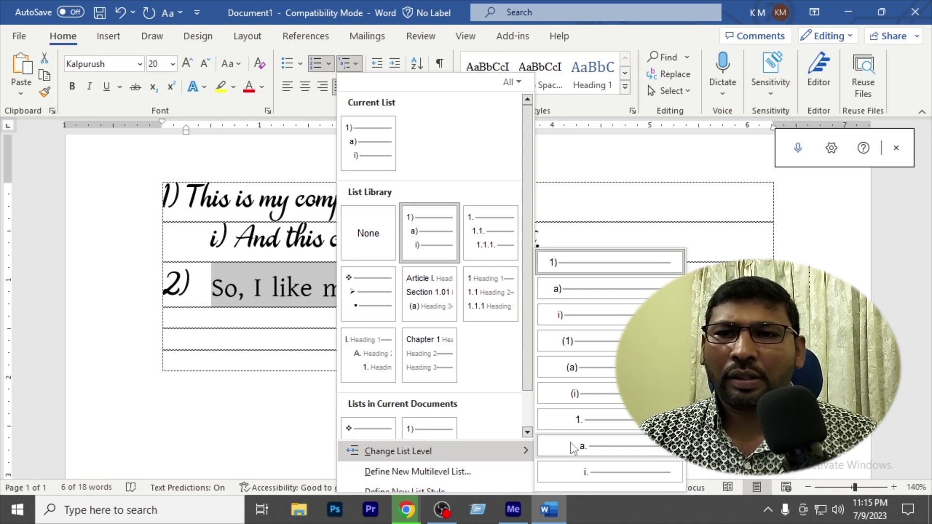
click(597, 294)
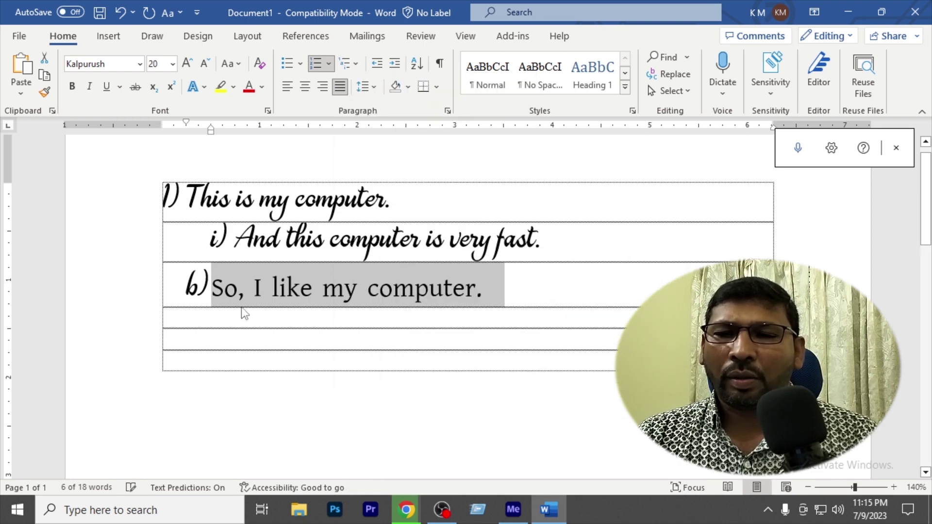
click(199, 287)
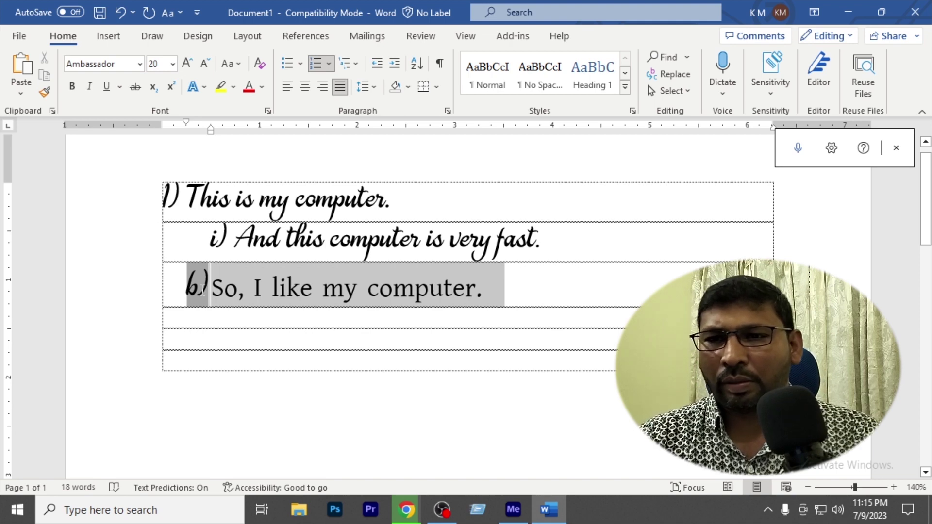
- Undo the lettering, the 1) 2) 3) numbering and the diamond bullets, leaving three plain sentences
text(a)
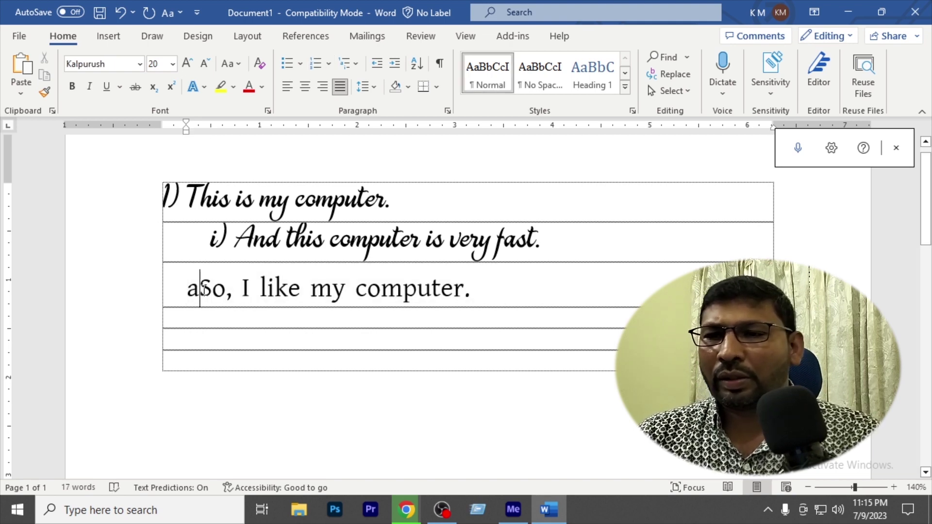
text())
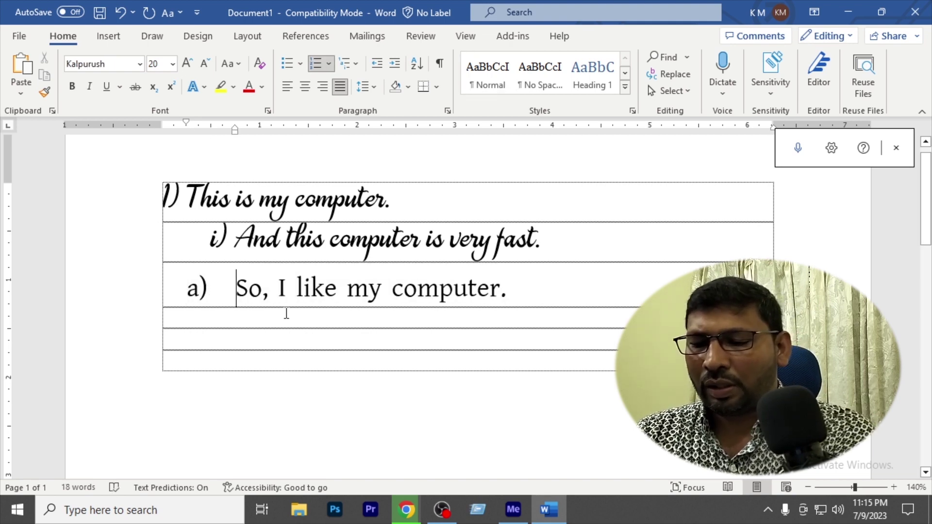
drag(485, 287, 86, 200)
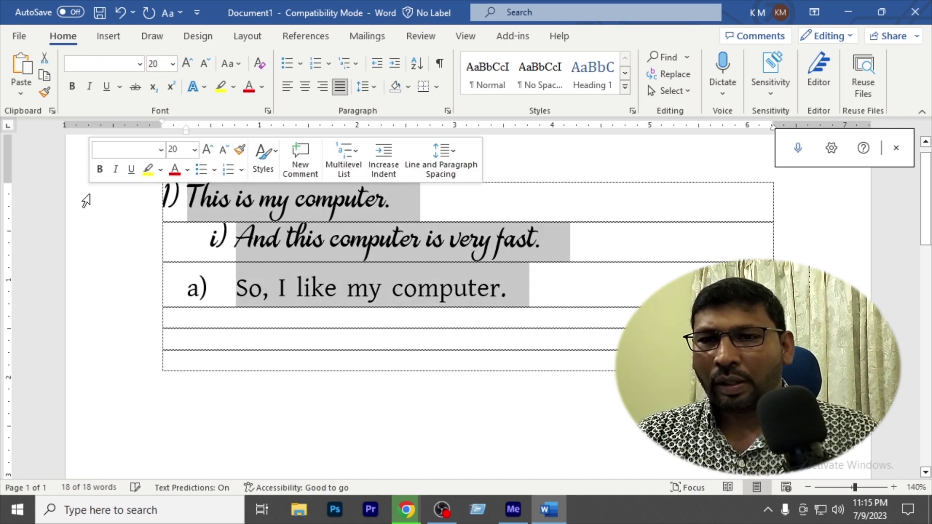
key(ctrl+z)
key(ctrl+z)
key(ctrl+z)
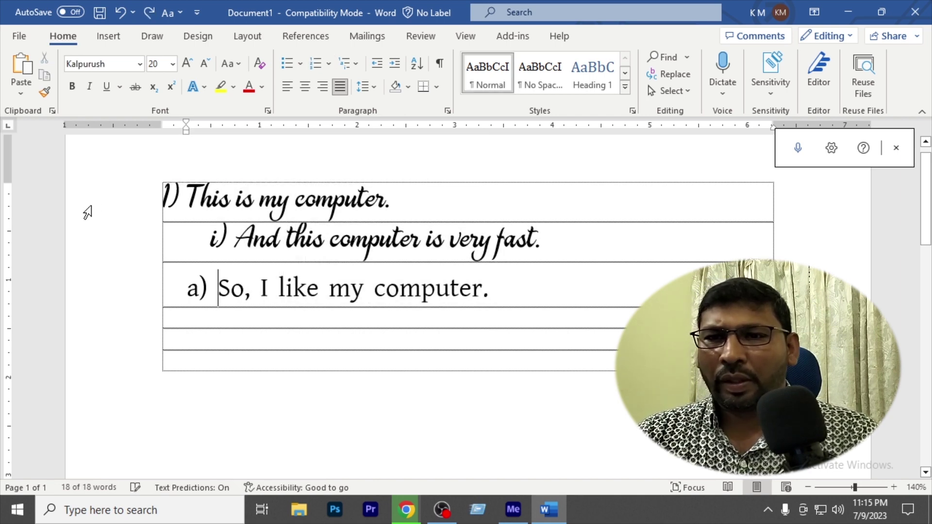
key(ctrl+z)
key(ctrl+z)
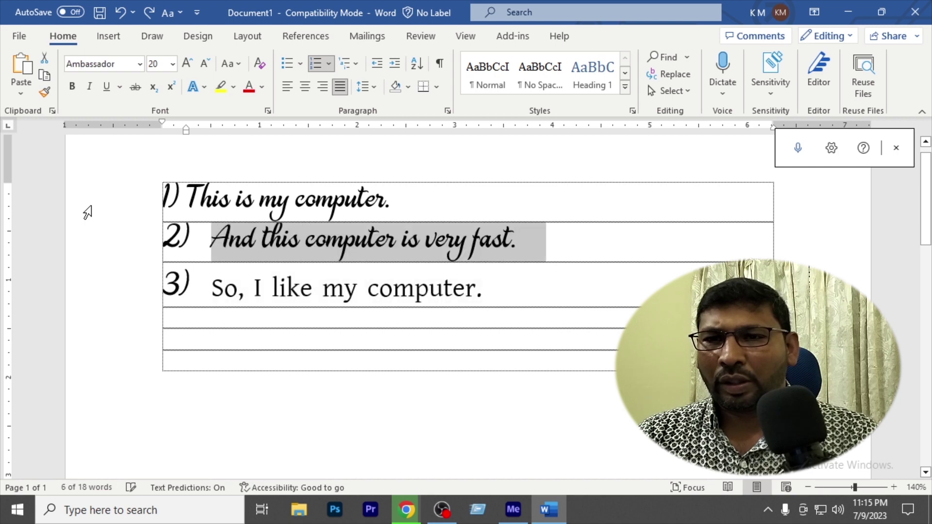
key(ctrl+z)
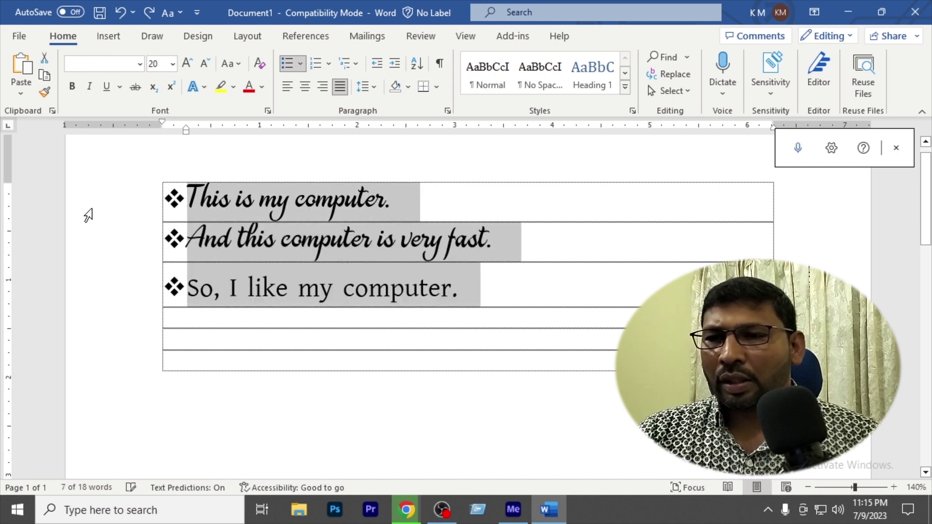
key(ctrl+z)
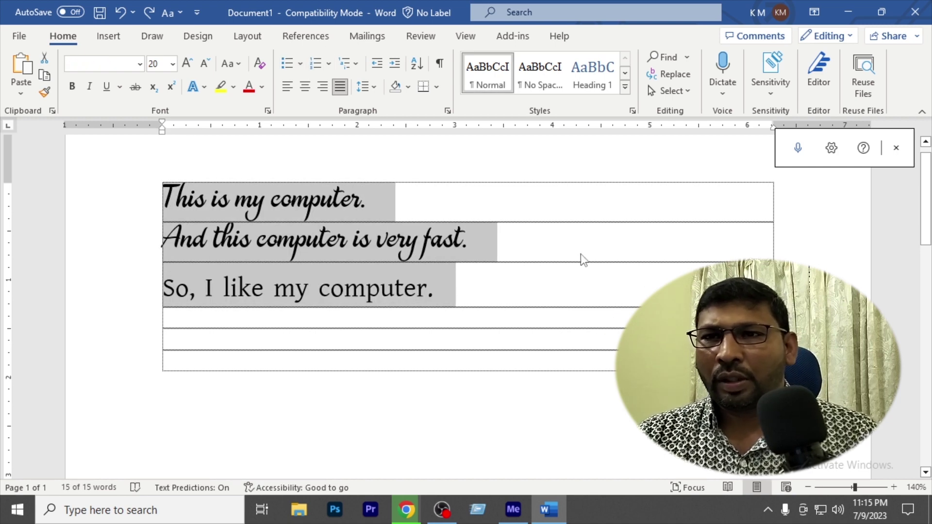
click(511, 290)
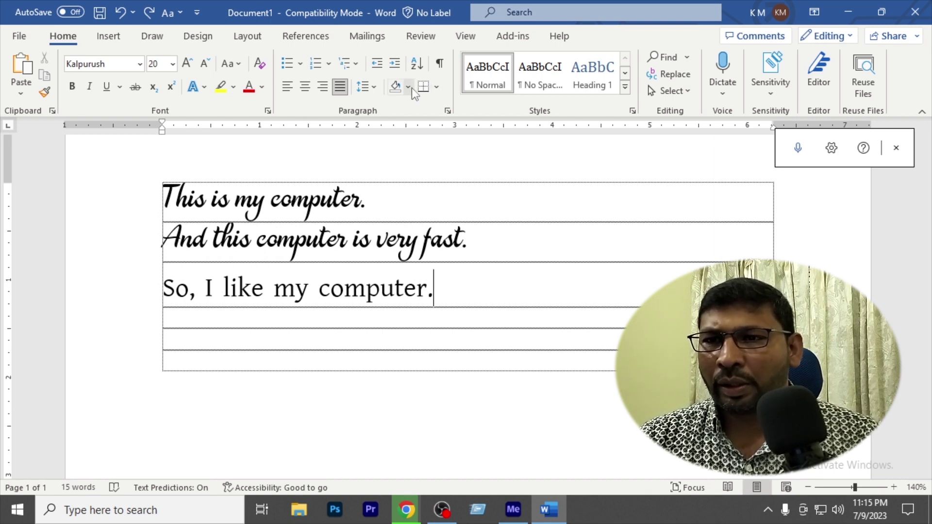
- Shade 'And this computer is very fast.' dark blue
click(506, 252)
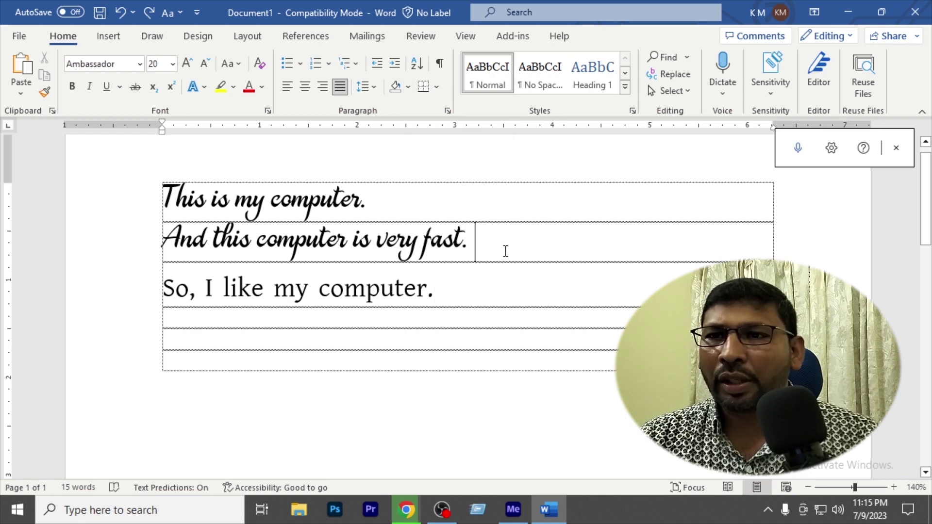
drag(442, 248, 121, 245)
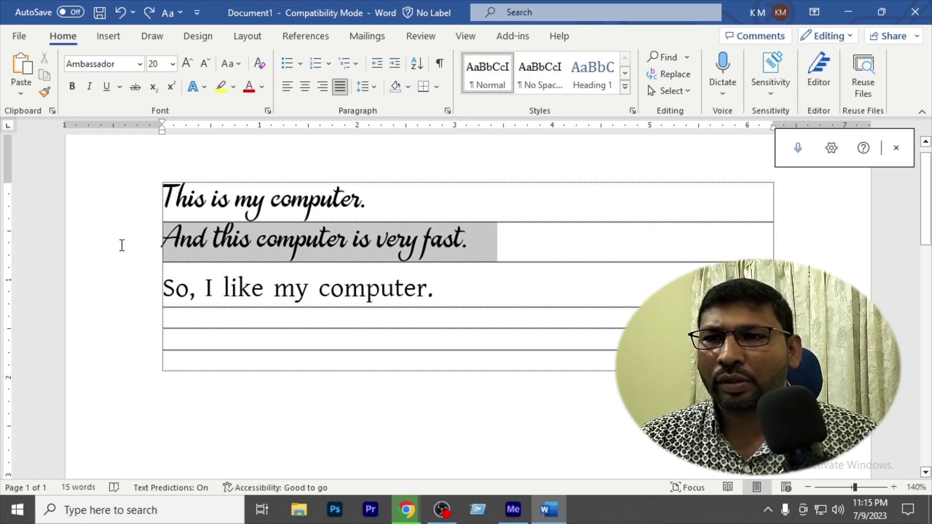
click(407, 86)
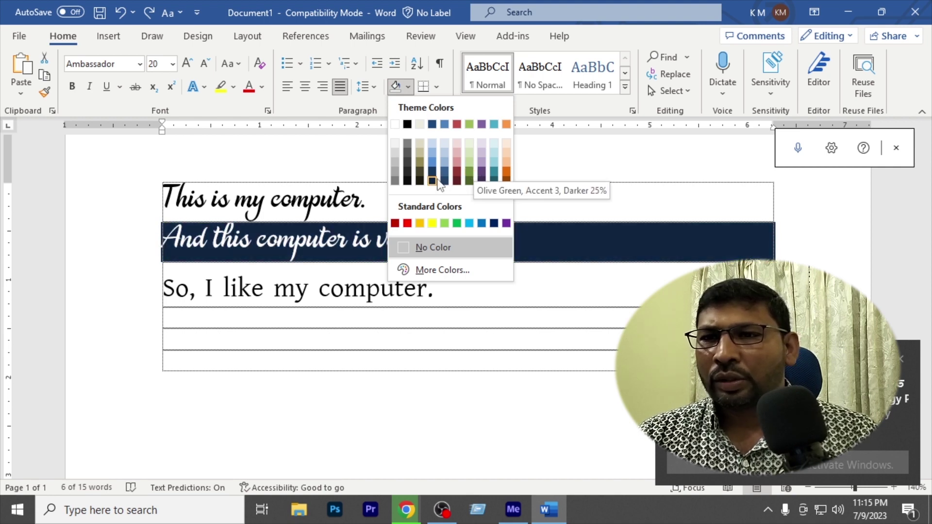
click(494, 223)
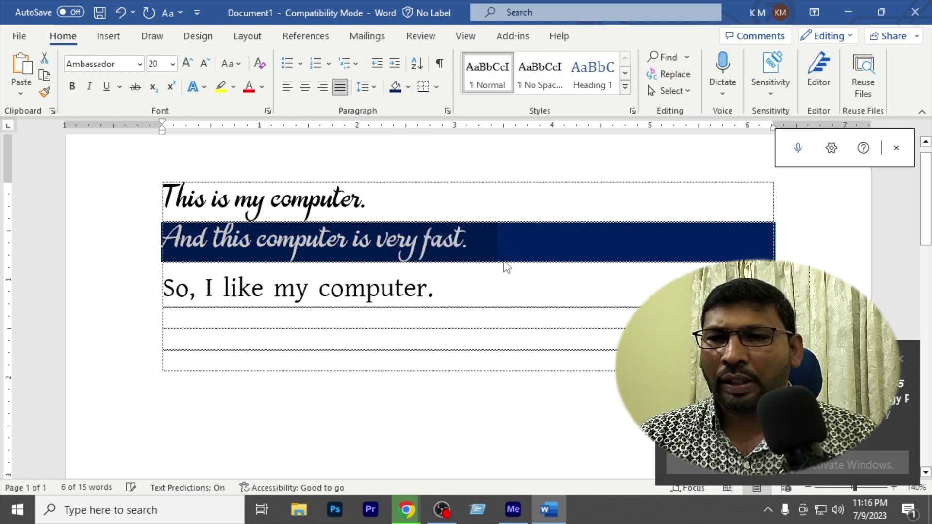
click(510, 241)
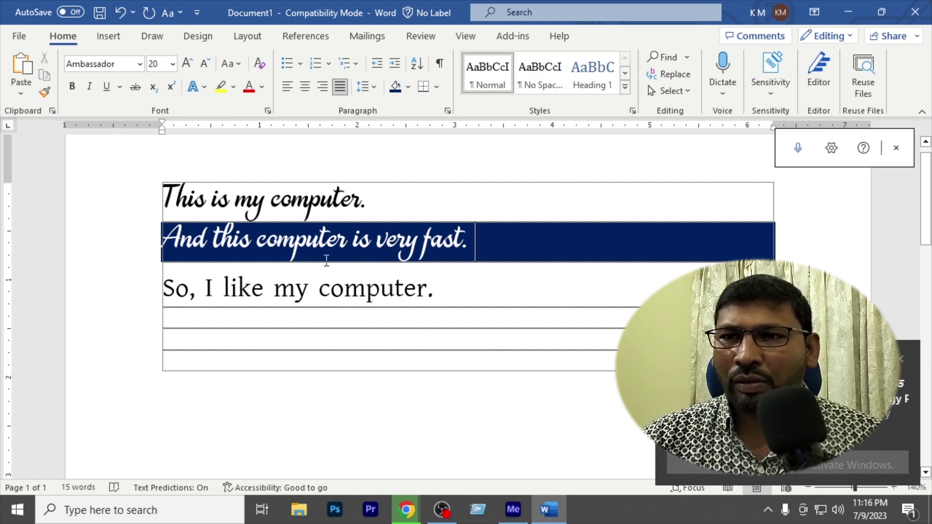
- Shade 'So, I like my computer.' gold
drag(449, 292, 92, 294)
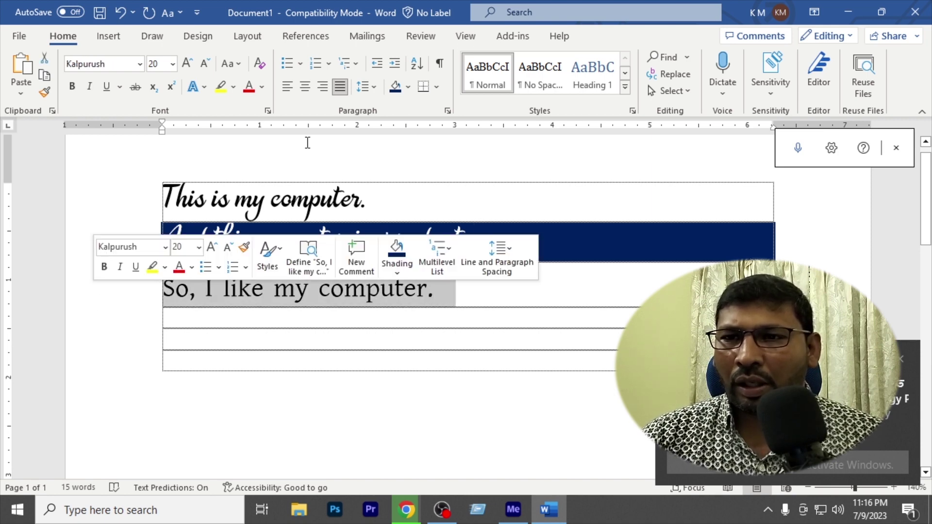
click(406, 86)
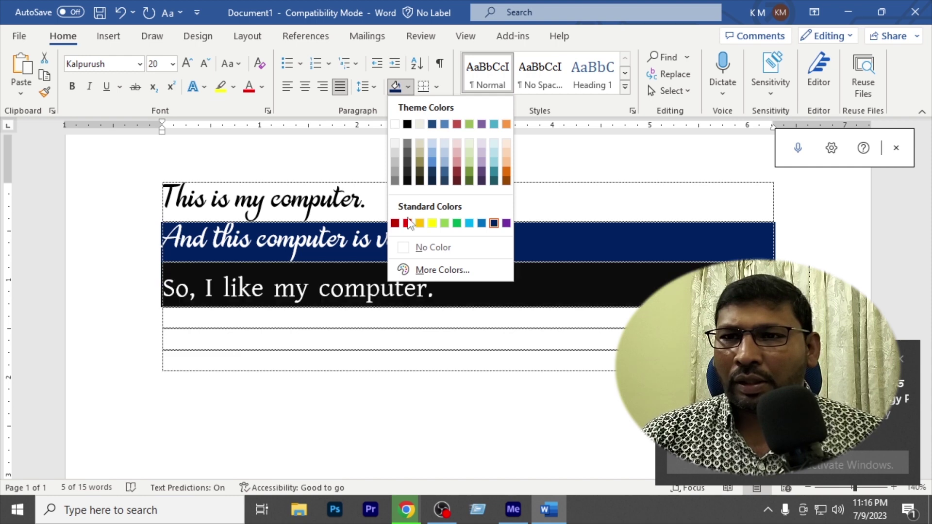
click(419, 224)
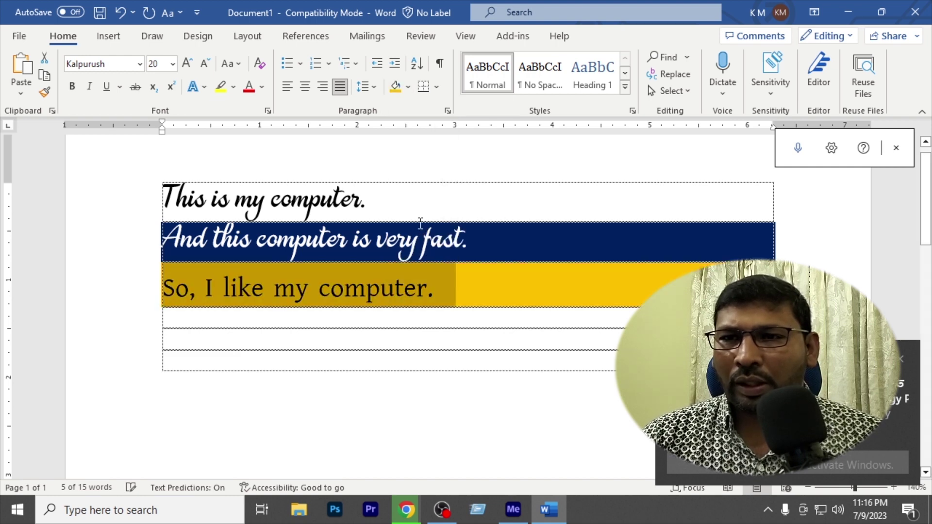
- Shade 'This is my computer.' light green
click(392, 208)
drag(404, 202, 105, 202)
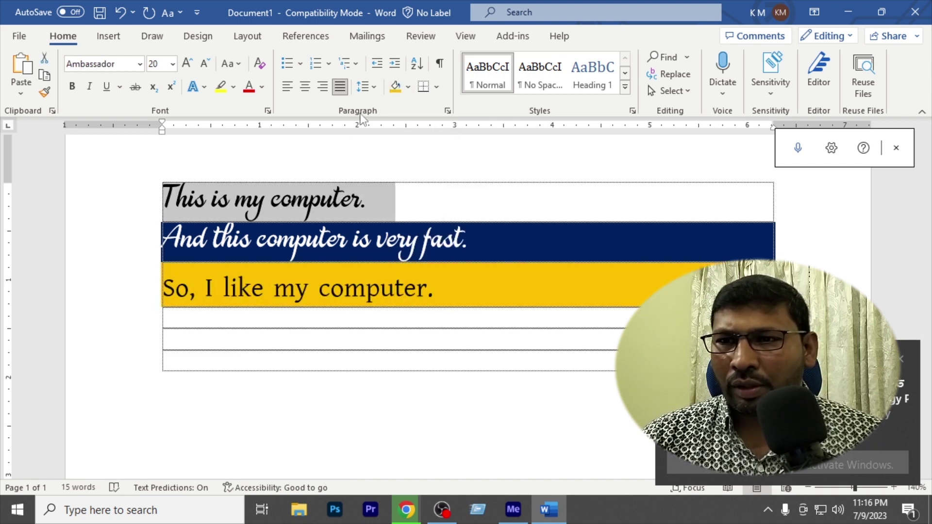
click(408, 87)
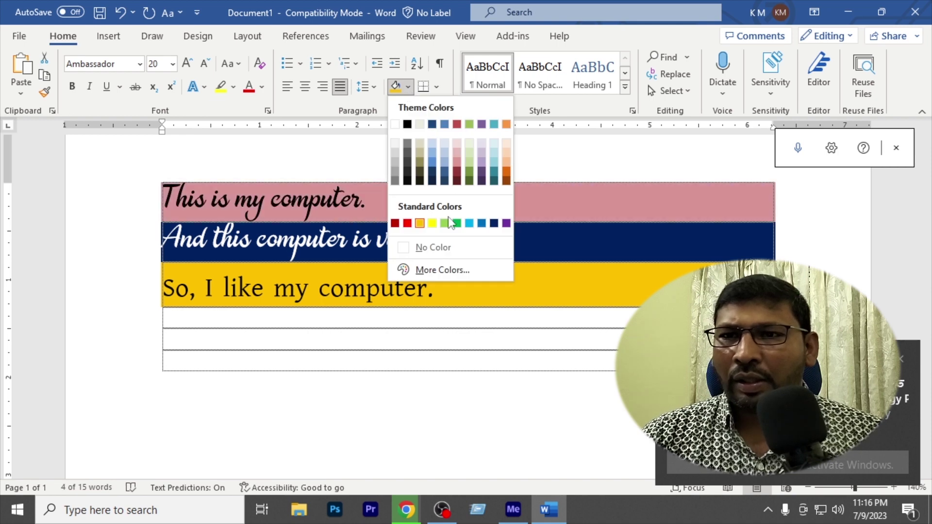
click(445, 223)
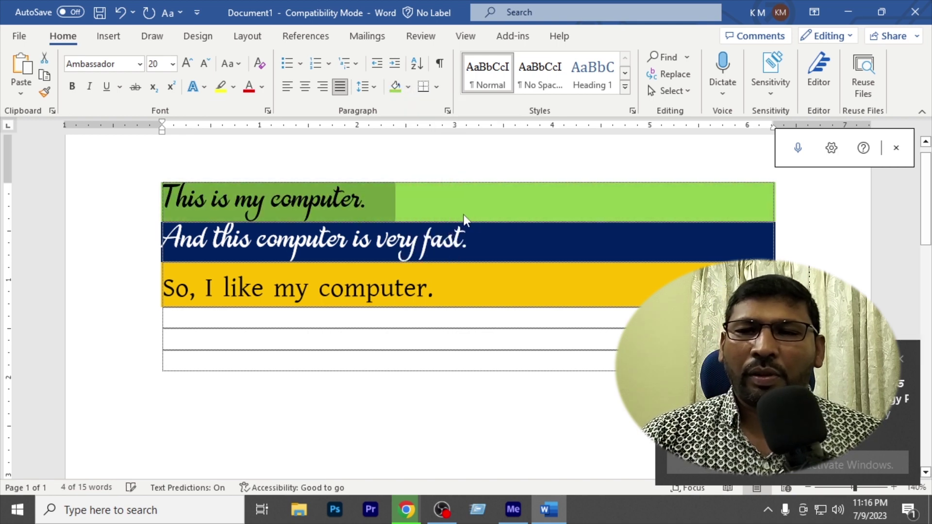
click(485, 198)
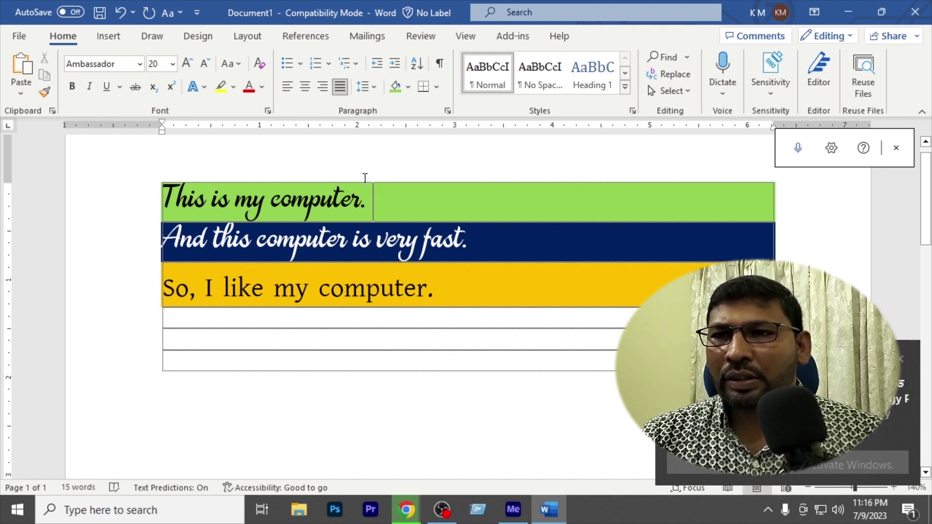
- Apply All Borders to the three shaded lines
click(438, 89)
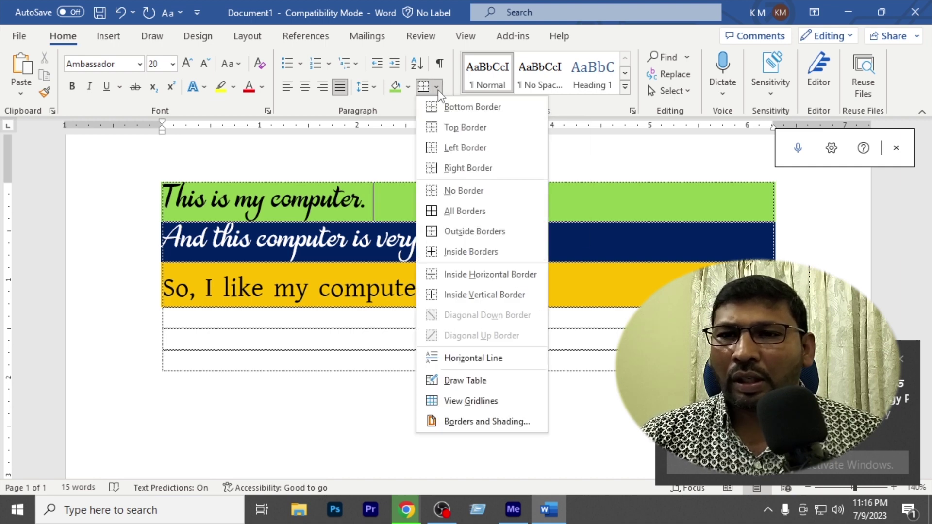
click(385, 161)
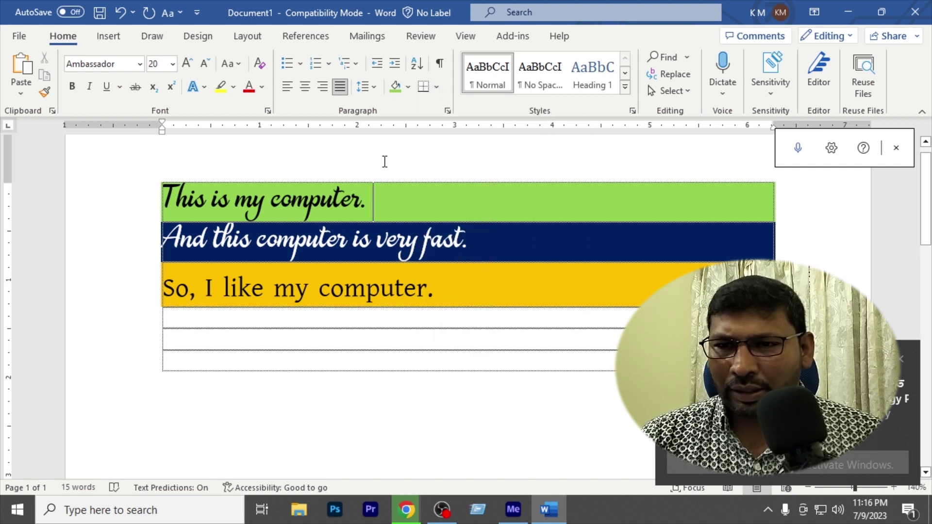
click(449, 295)
drag(448, 295, 127, 210)
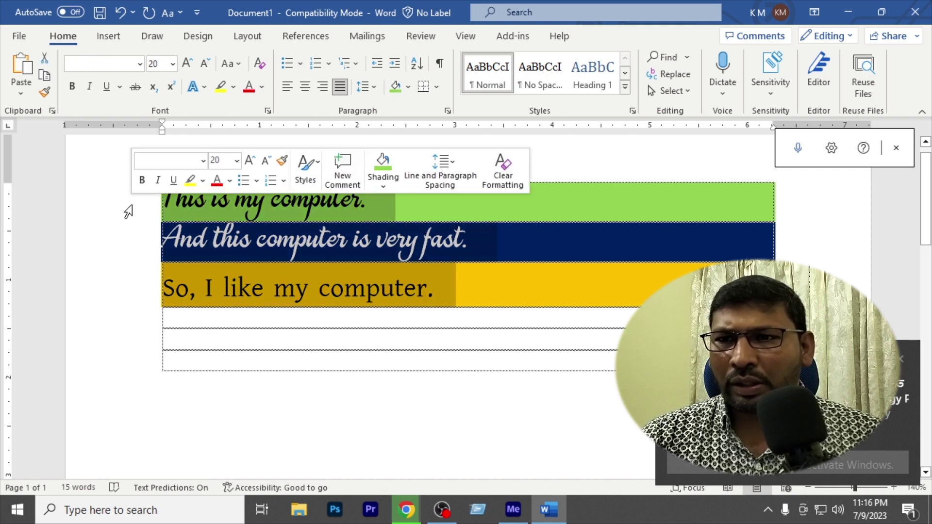
click(437, 88)
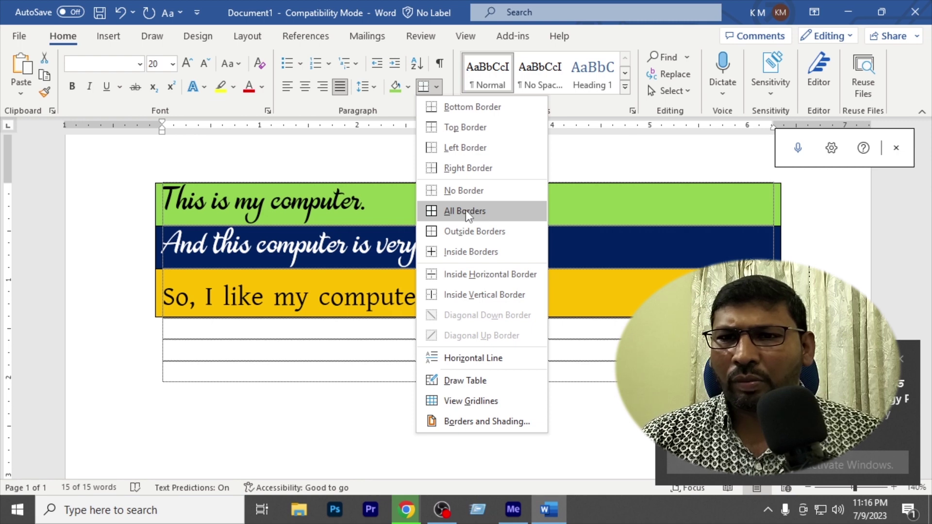
click(465, 211)
click(482, 243)
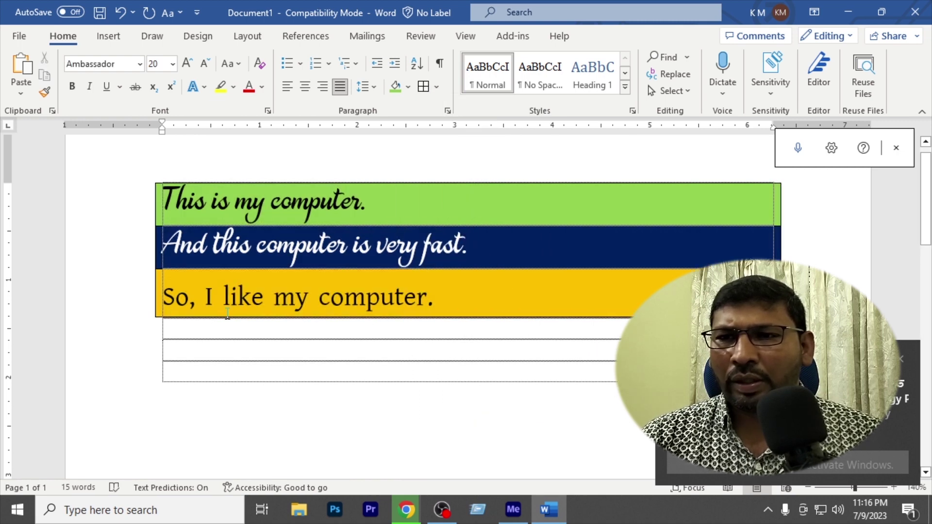
- Reselect all three bordered lines and bring up the border choices again
click(447, 299)
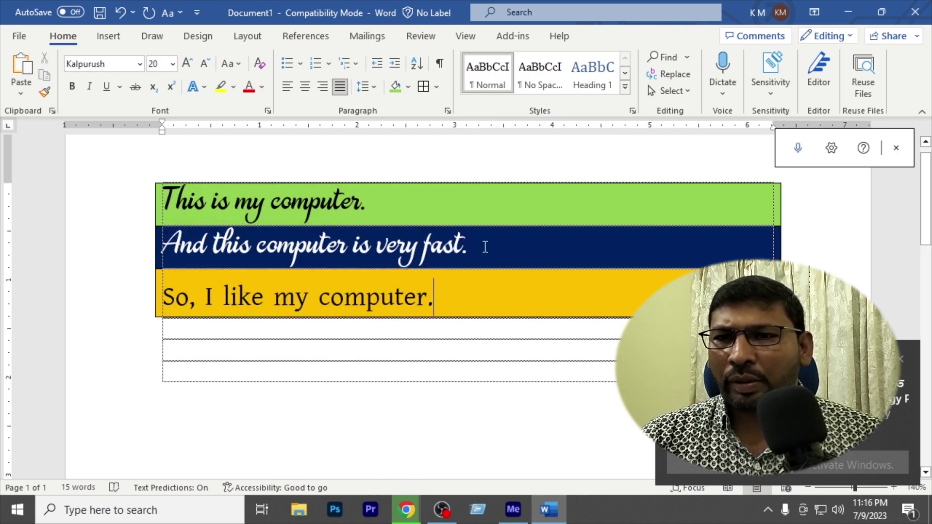
click(485, 246)
key(Up)
drag(434, 304, 145, 202)
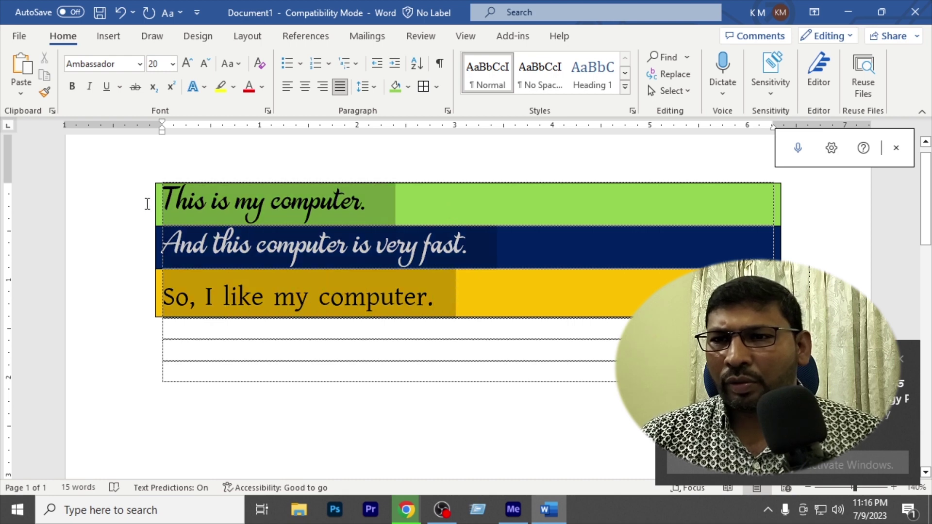
click(437, 87)
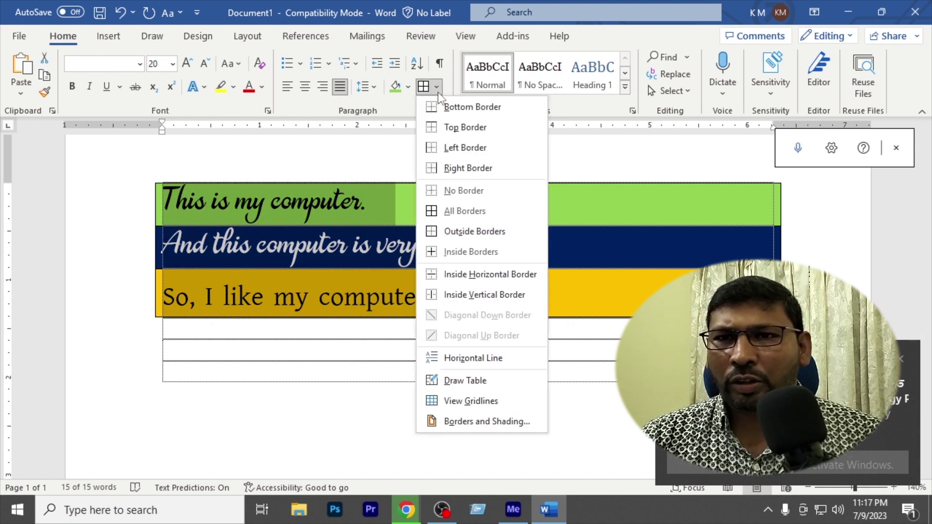
- Convert the three shaded lines into a one-column table
click(115, 41)
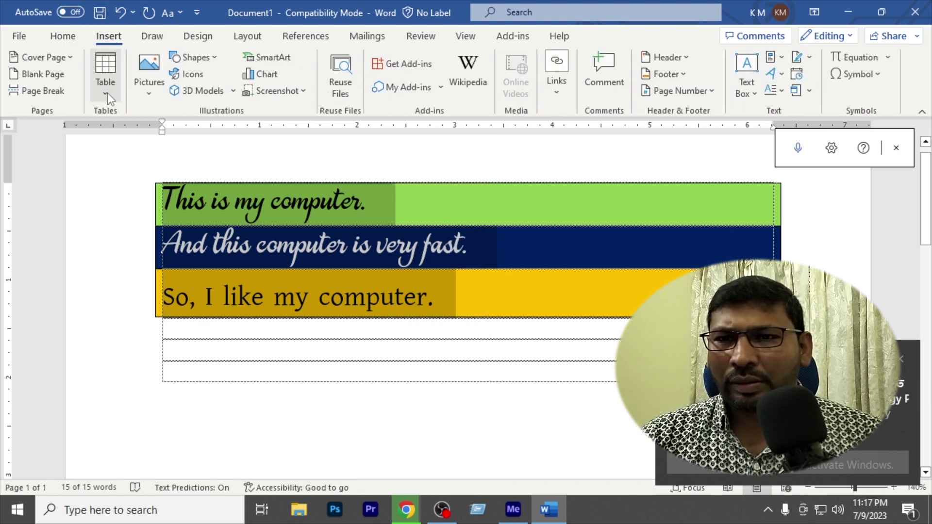
click(107, 93)
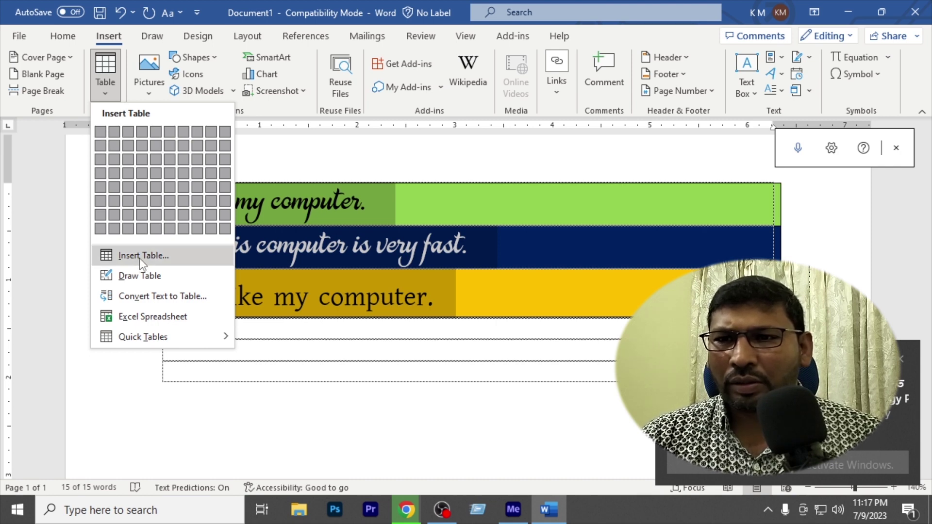
click(165, 297)
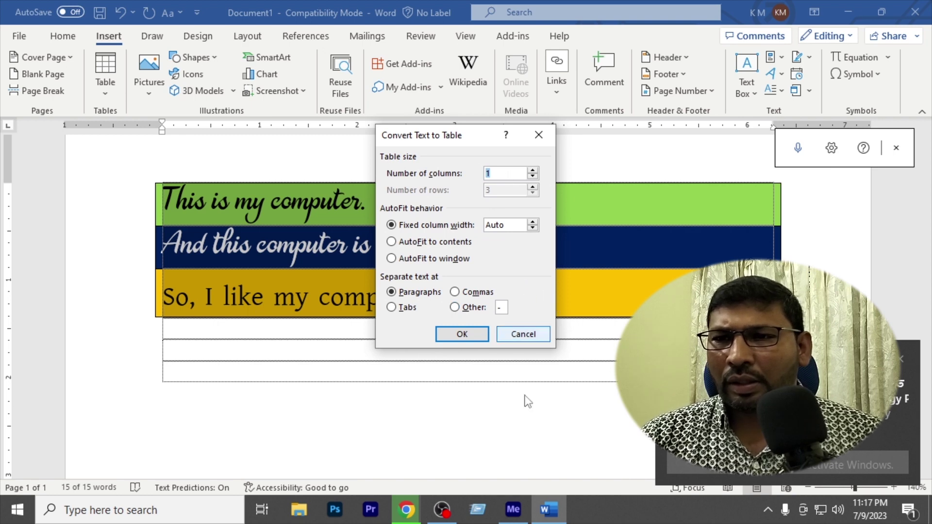
click(461, 335)
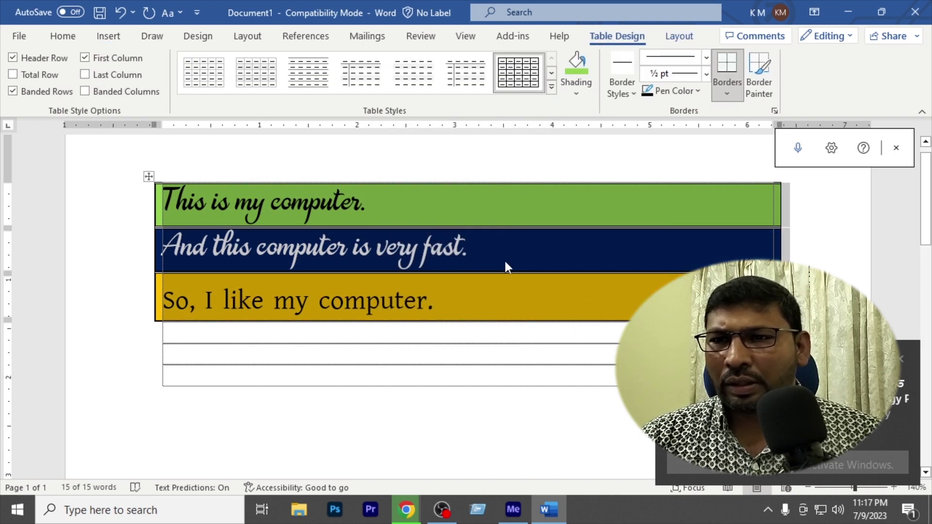
click(505, 262)
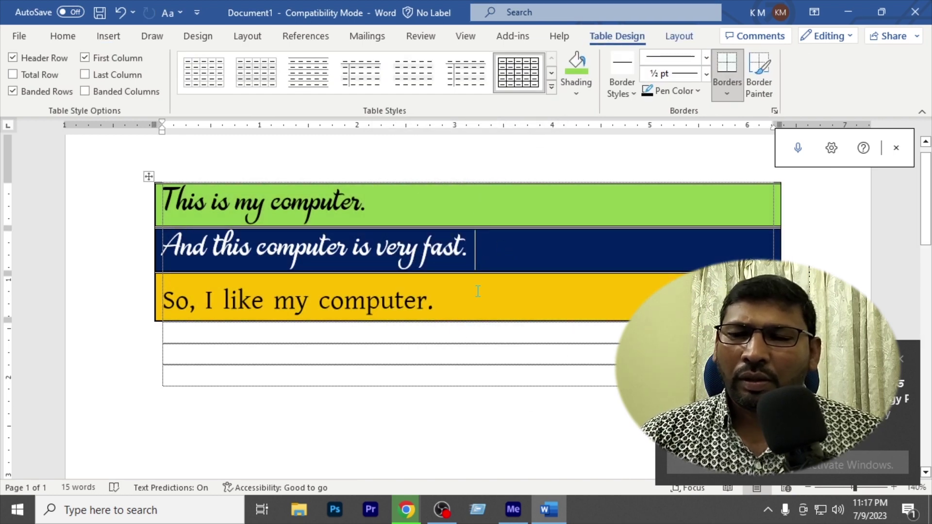
- Select the three table rows, then undo the table conversion
click(495, 304)
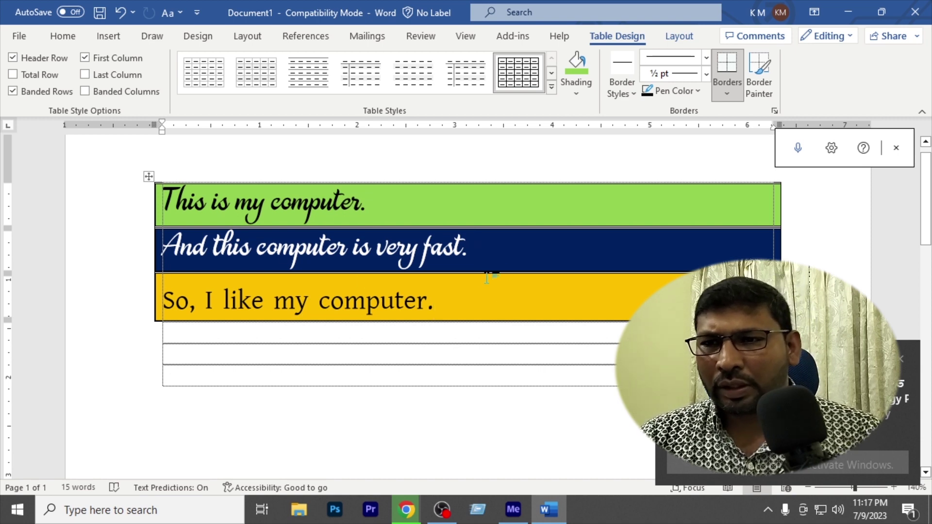
drag(467, 302, 490, 208)
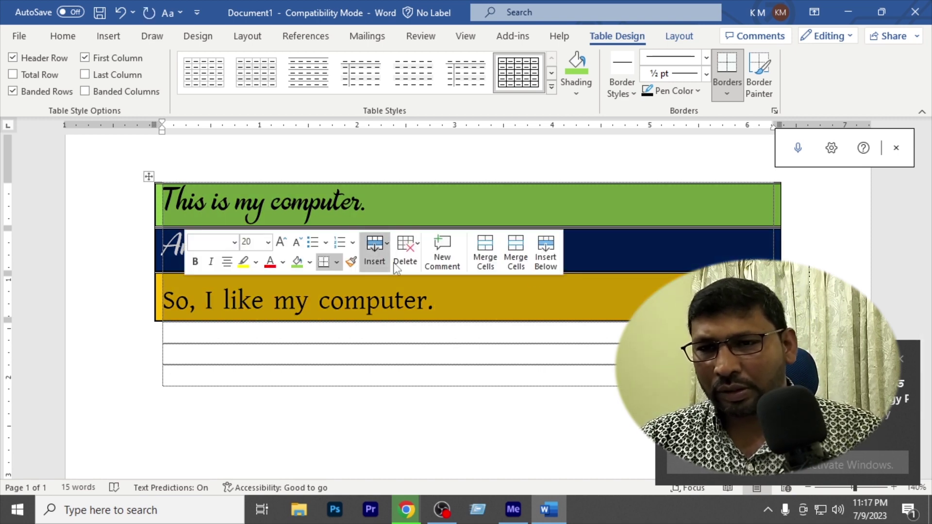
click(609, 253)
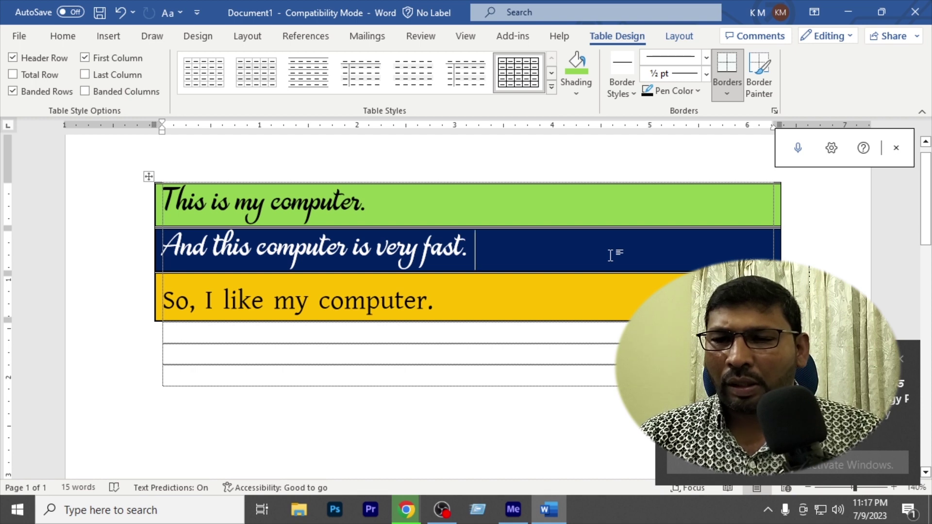
key(ctrl+a)
click(471, 297)
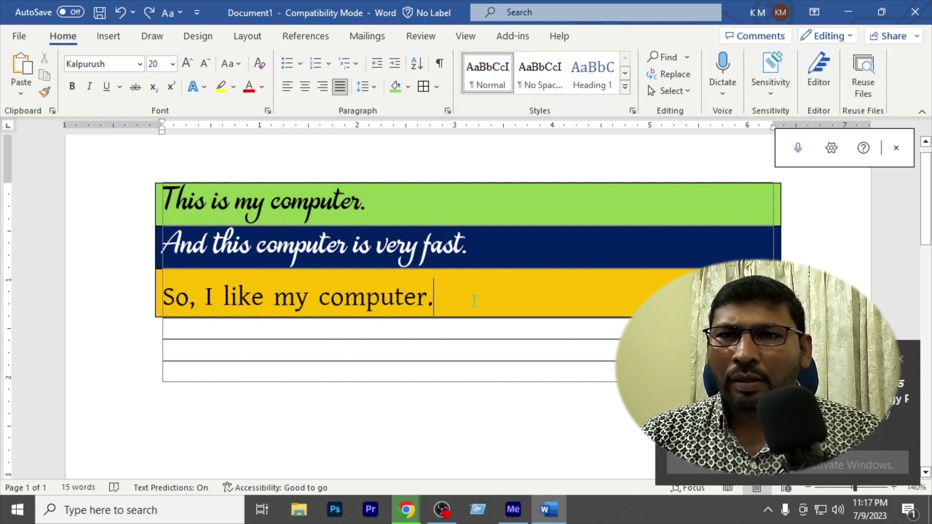
- Reselect the three sentences and bring up the Insert Table choices again
drag(406, 292, 175, 214)
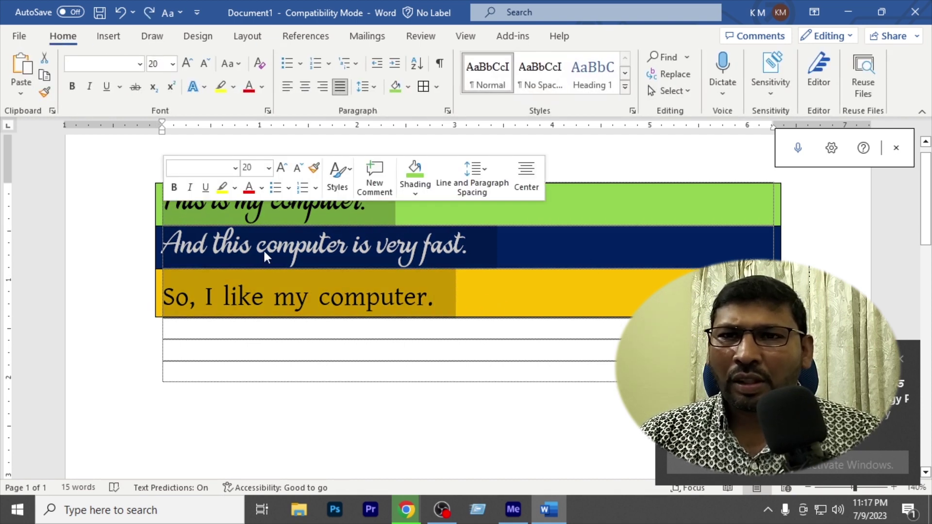
click(108, 36)
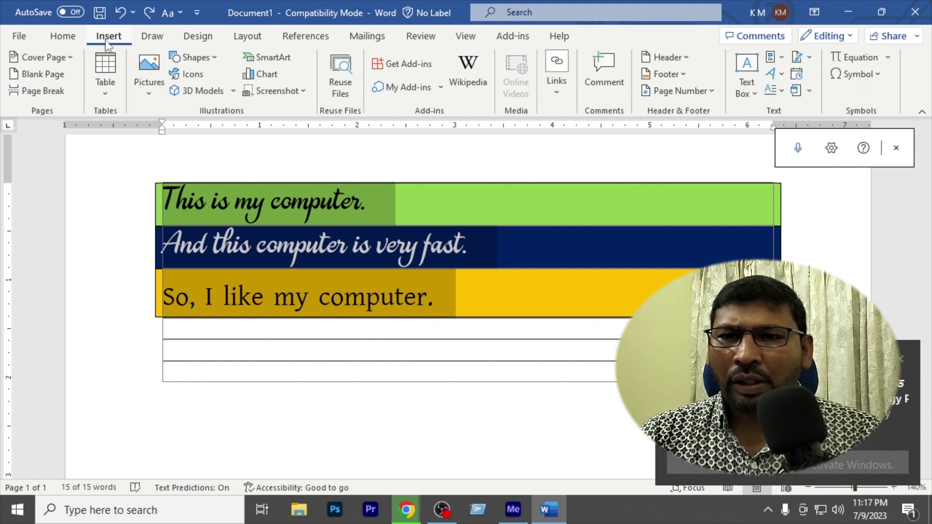
click(113, 92)
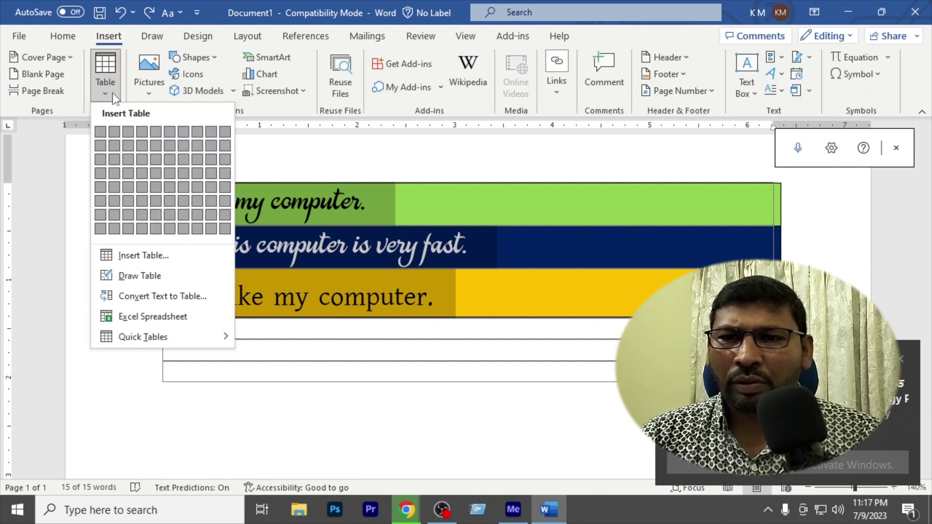
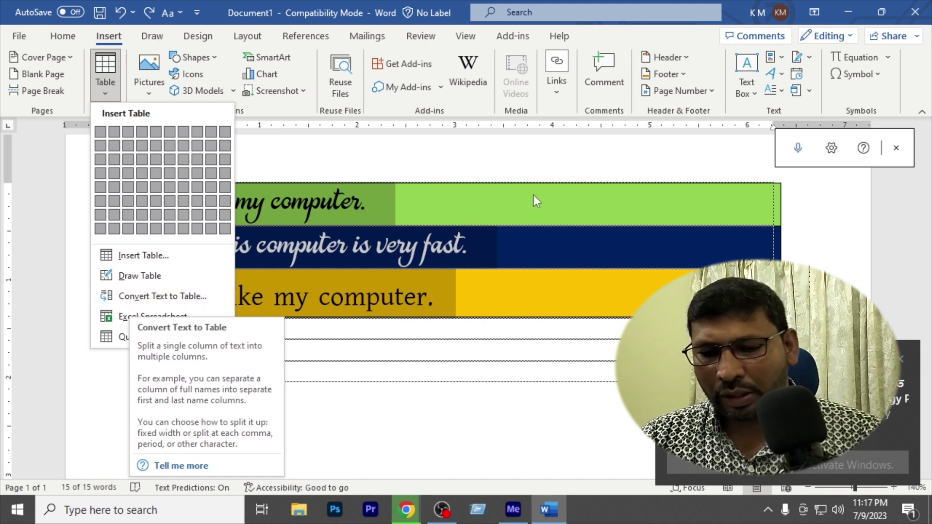
- Dismiss the table options and type 'kamal' after the green line's sentence
click(481, 204)
click(412, 209)
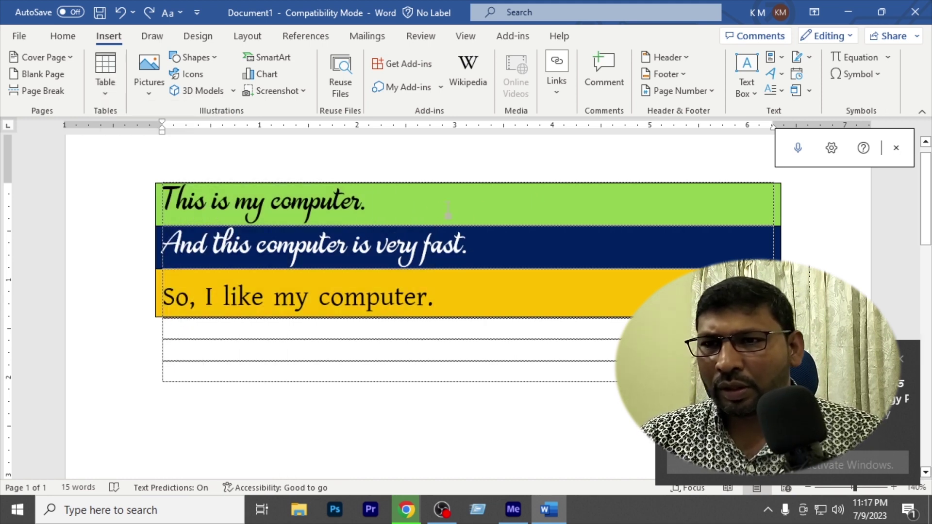
drag(373, 204, 504, 204)
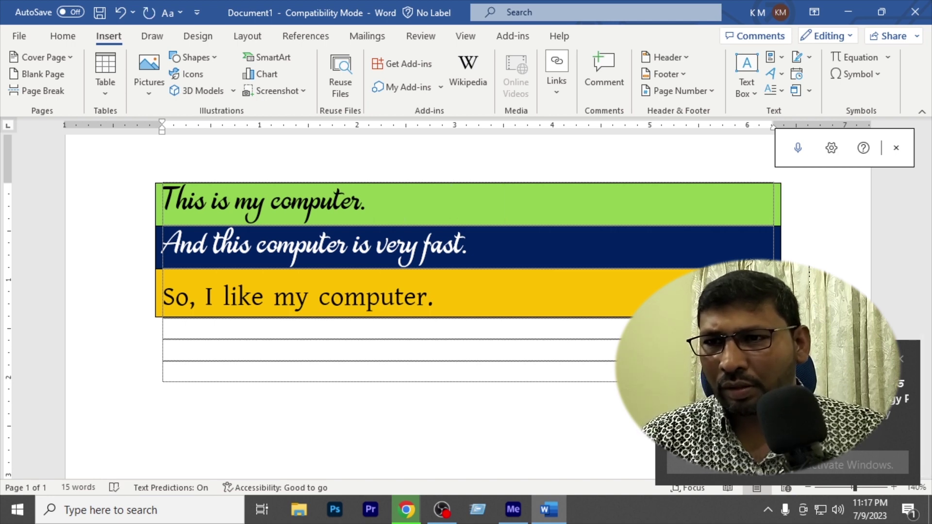
text(kamal)
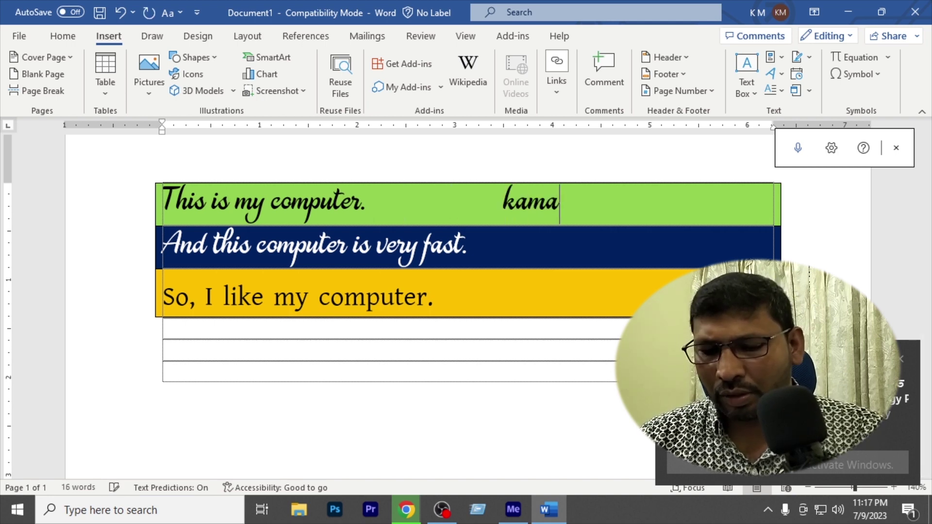
- Add 'Jamal' and 'Rahim' after a tab on the blue and yellow lines
click(522, 250)
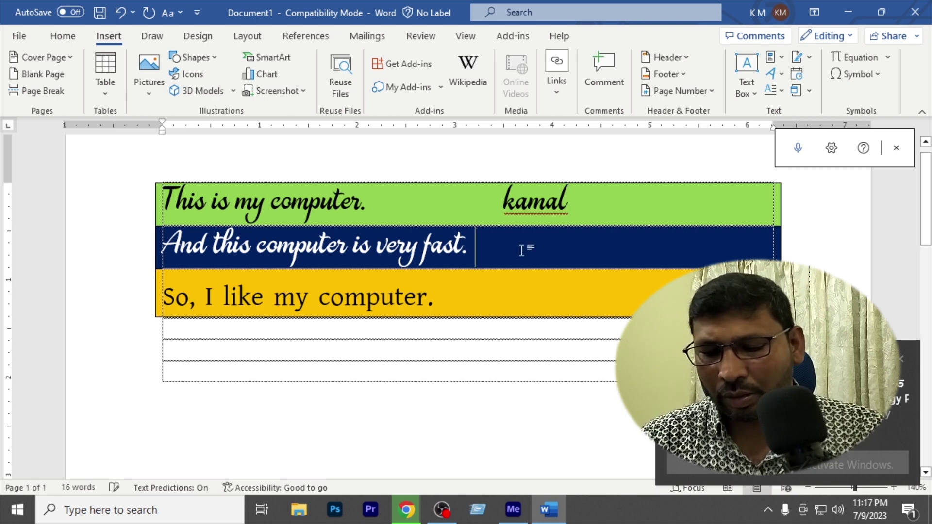
key(Tab)
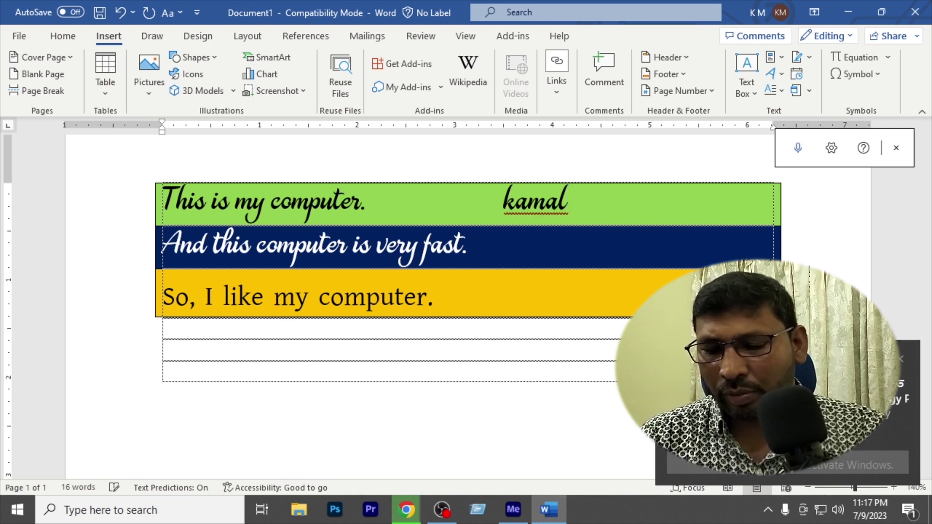
text(Ja)
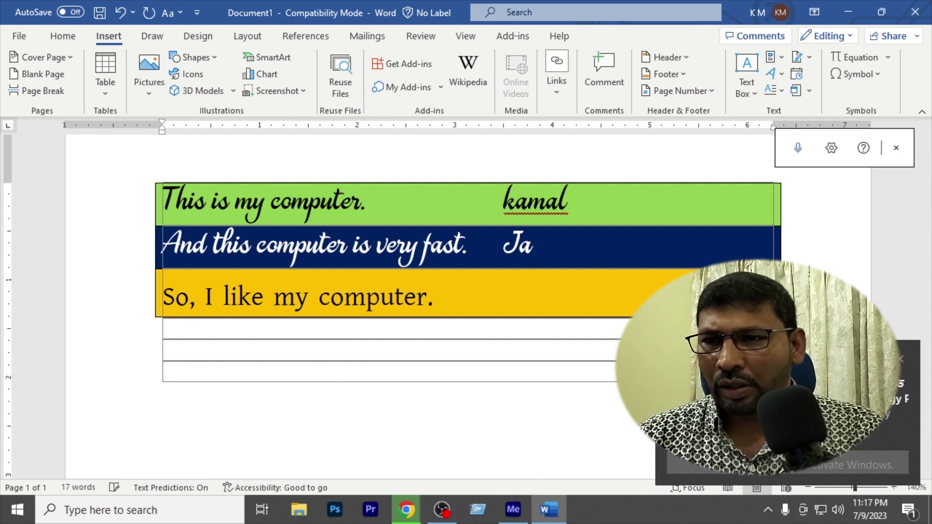
text(mal)
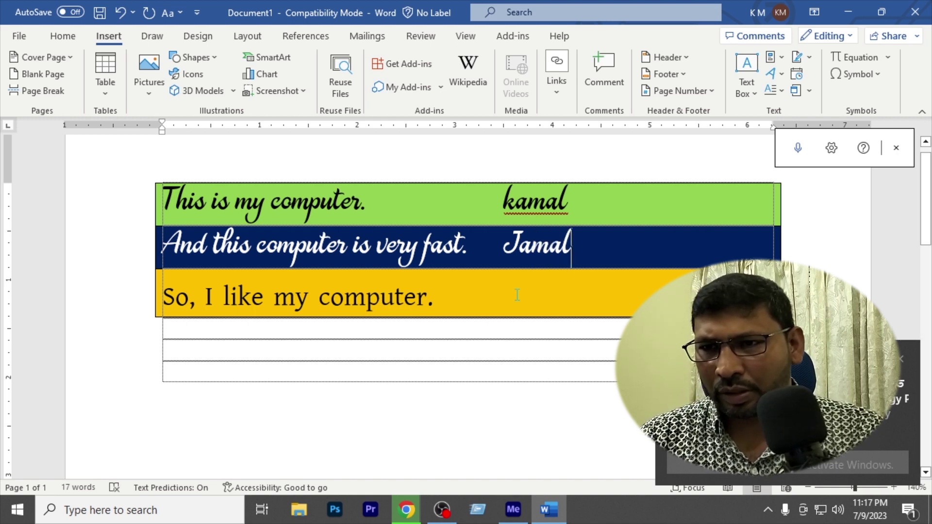
click(517, 295)
key(Tab)
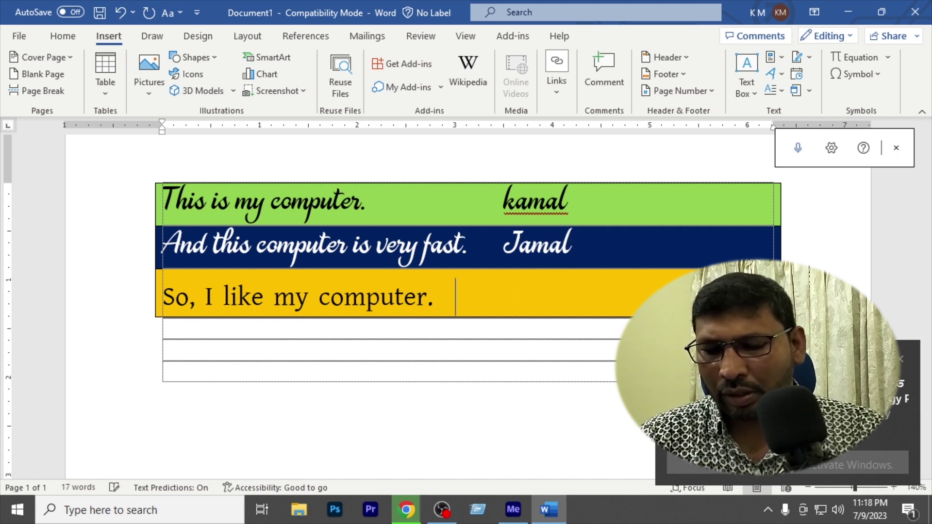
text(Ra)
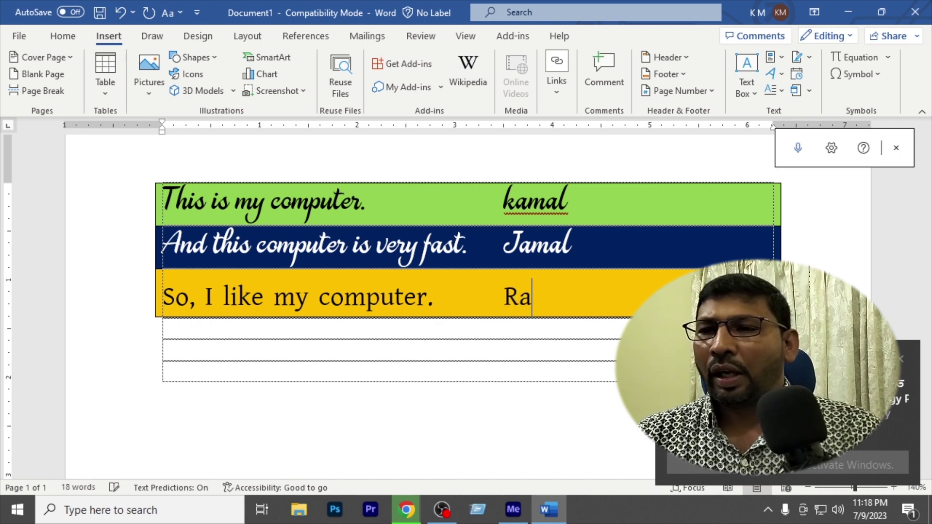
text(him)
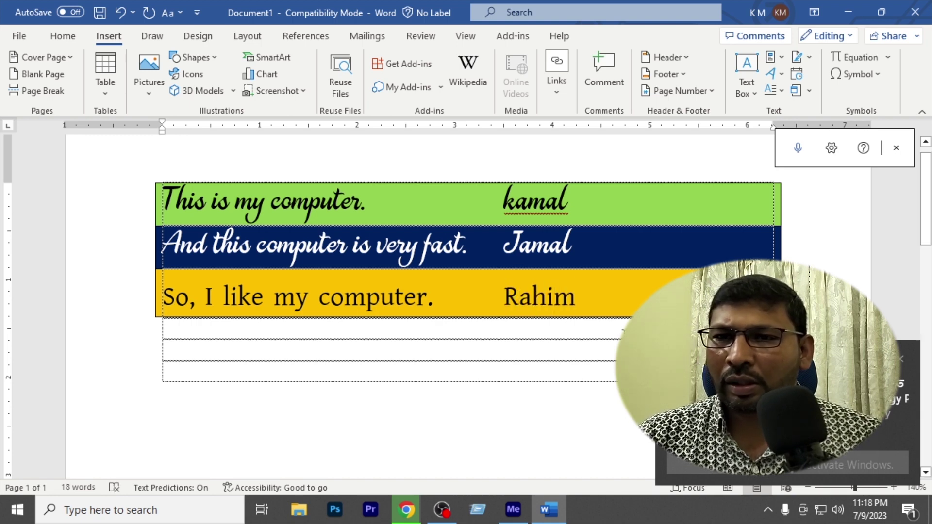
drag(603, 316, 96, 208)
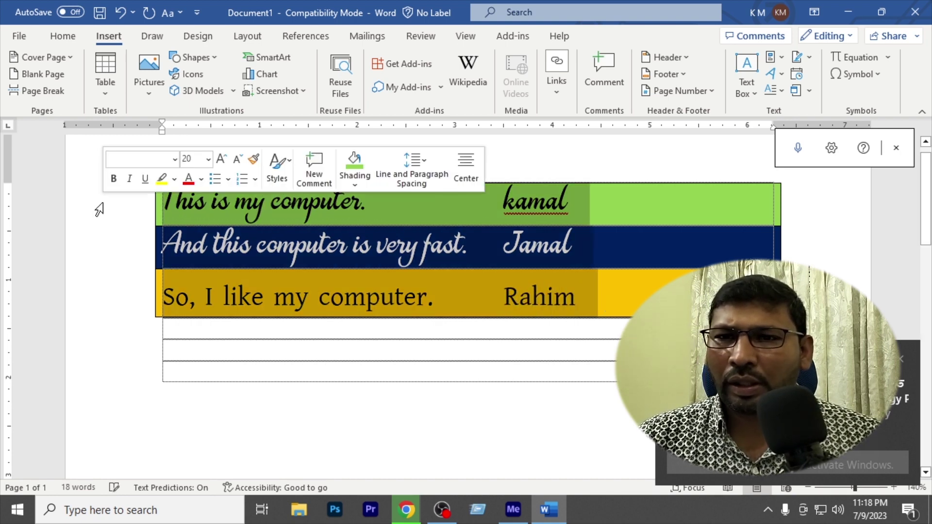
click(108, 97)
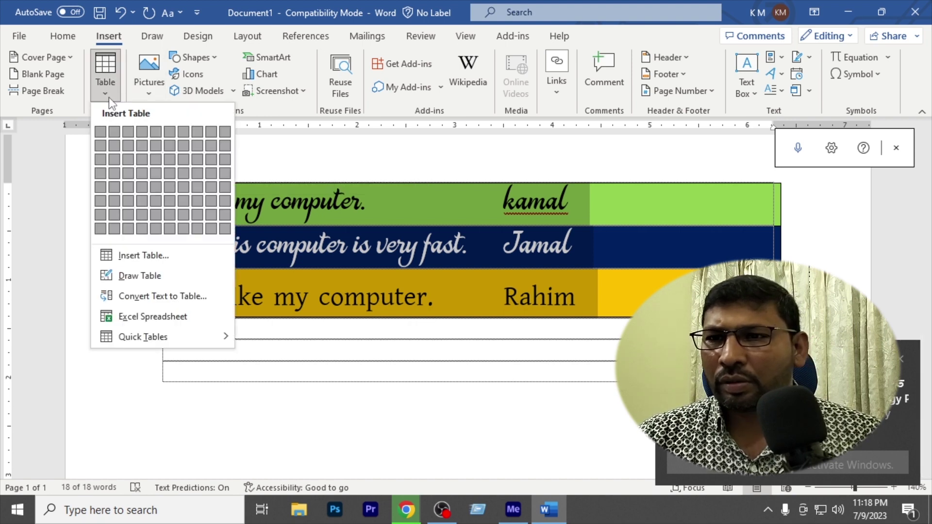
click(156, 295)
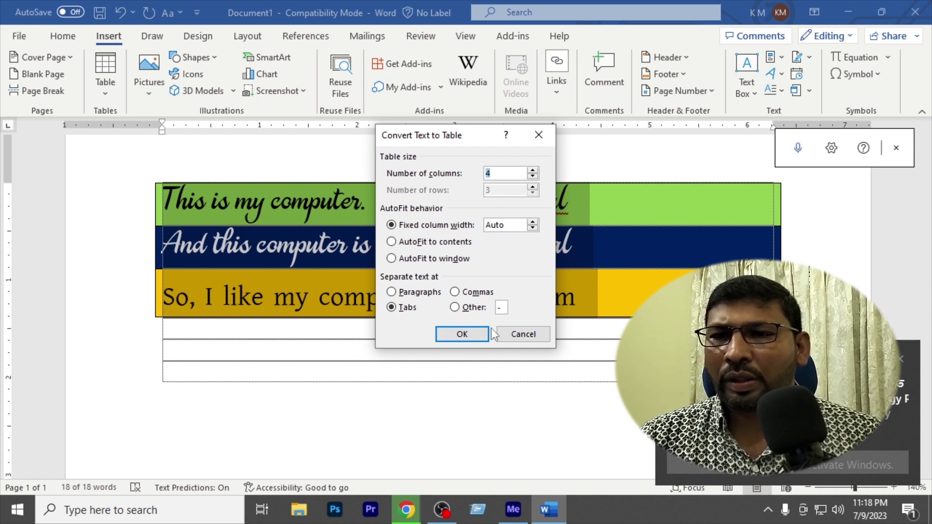
click(467, 334)
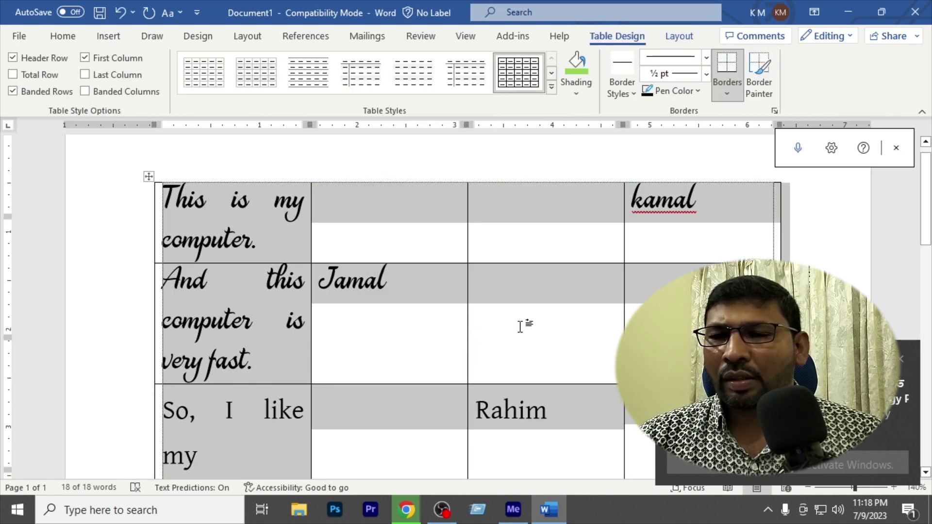
scroll(519, 326, down, 3)
scroll(514, 323, up, 3)
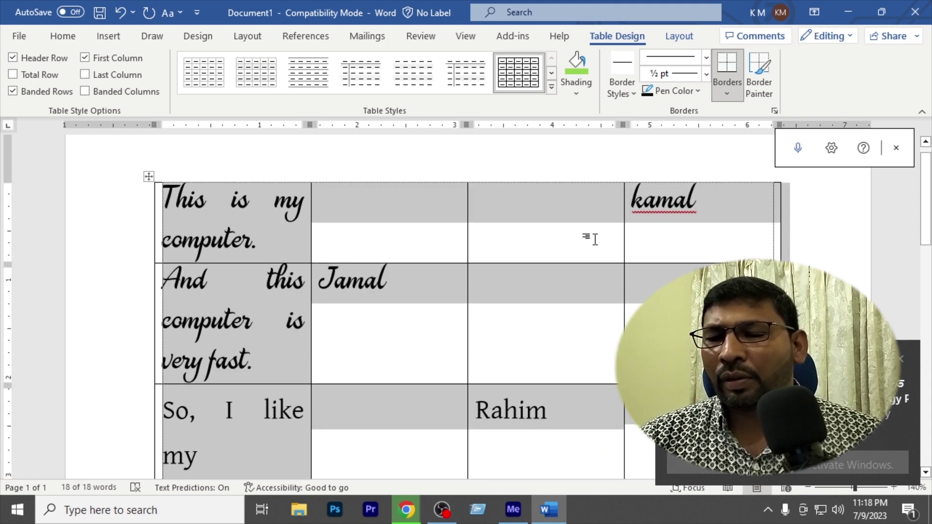
click(517, 204)
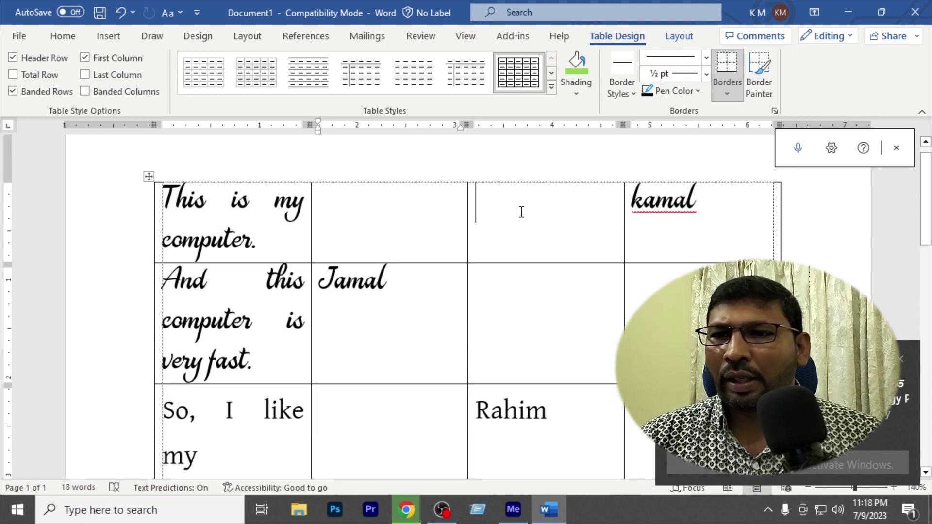
scroll(563, 262, down, 2)
click(397, 320)
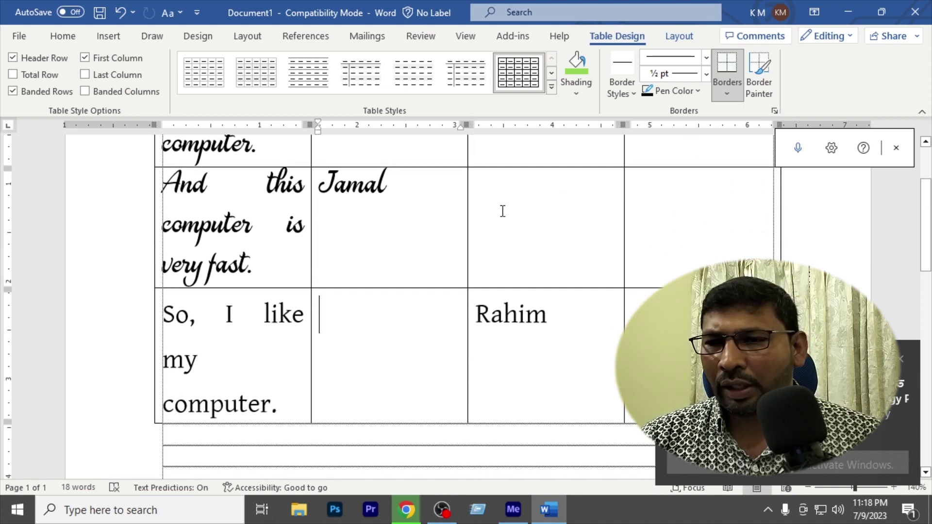
click(525, 210)
click(725, 198)
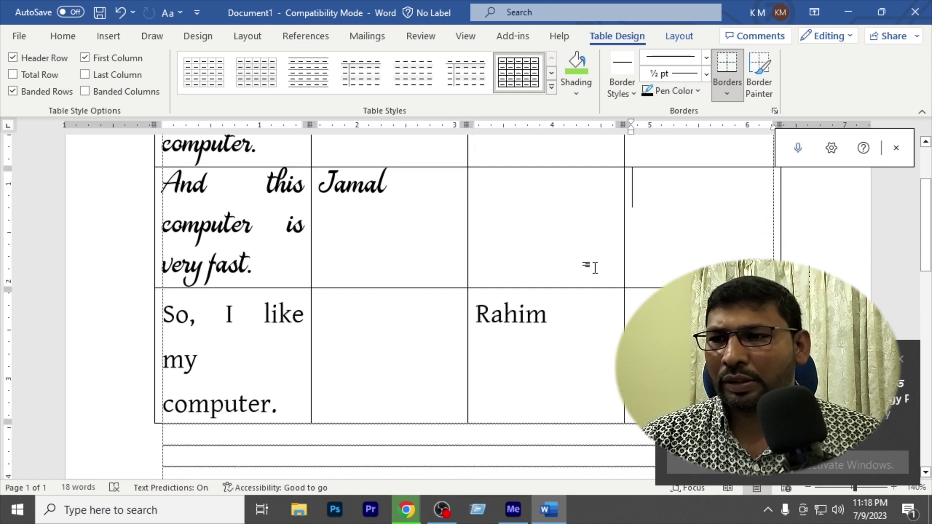
click(383, 329)
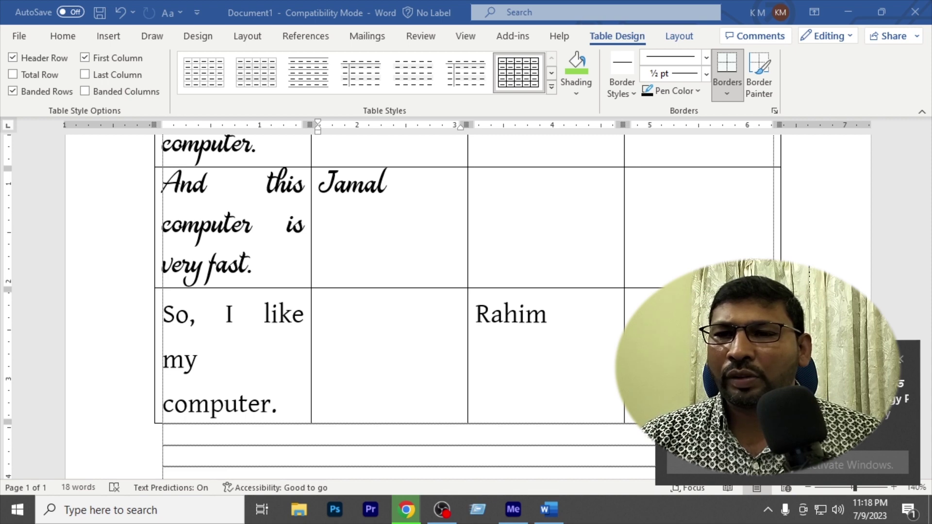
scroll(419, 281, up, 3)
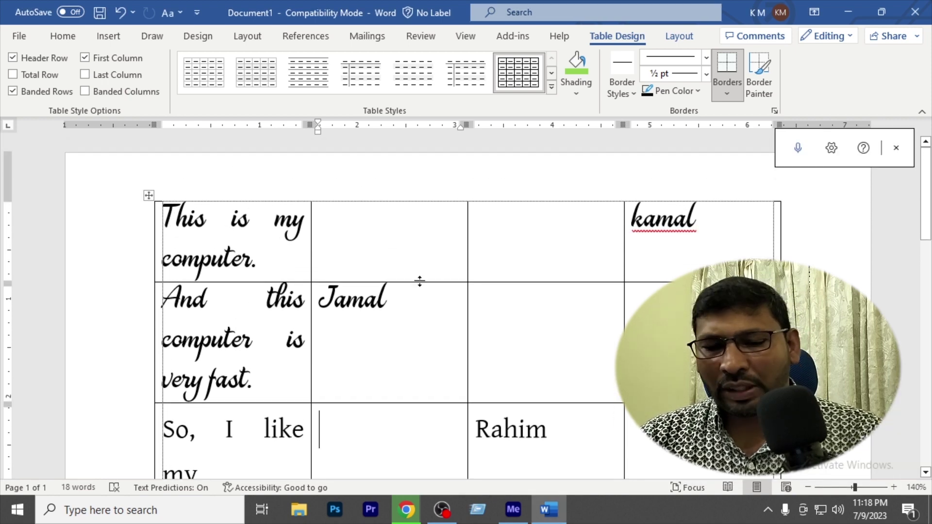
click(348, 231)
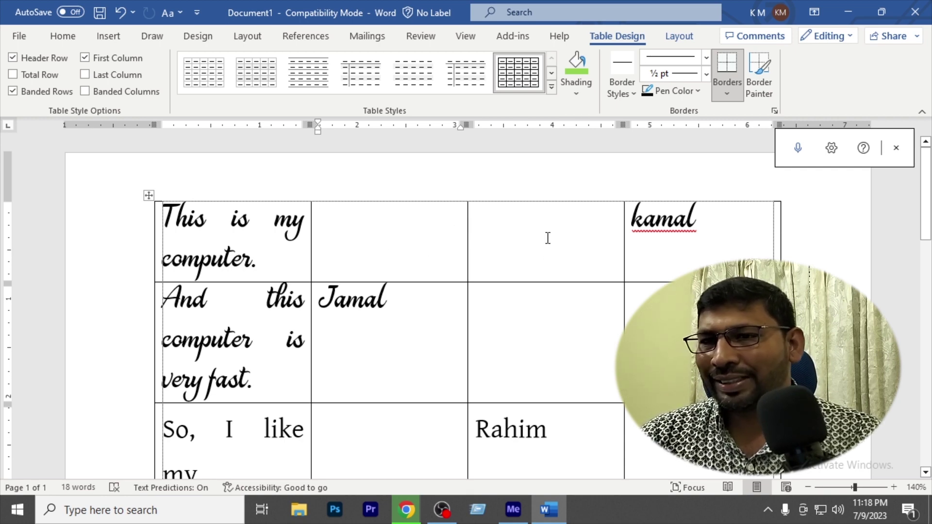
click(579, 227)
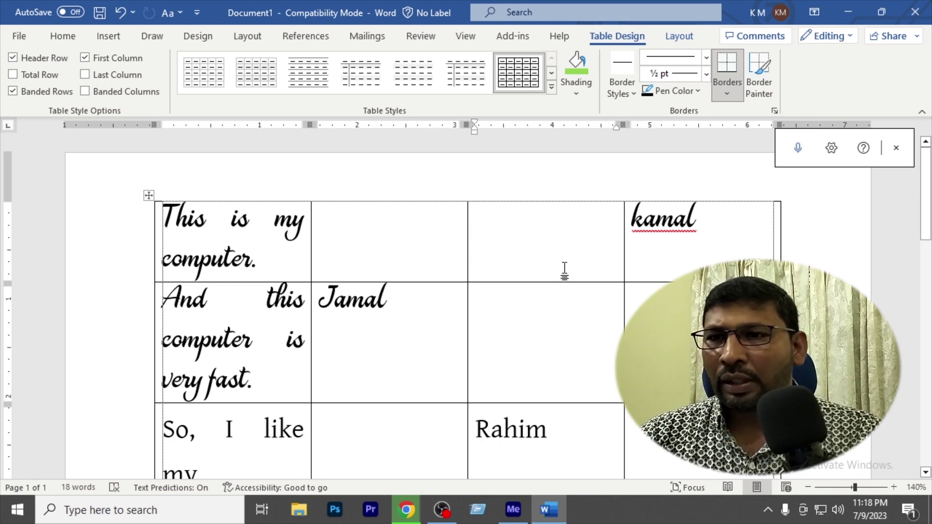
- Undo the table conversion and shrink the gaps before kamal, Jamal and Rahim to one space
key(ctrl+z)
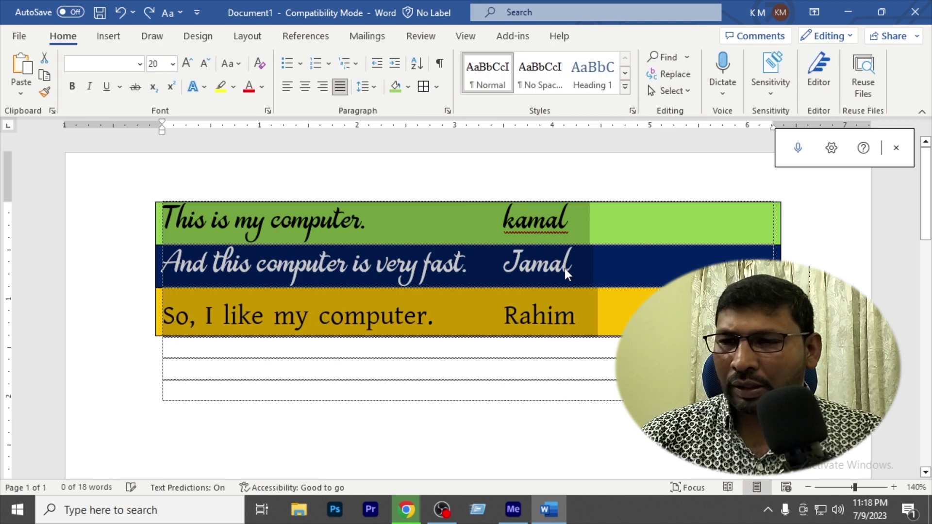
right_click(500, 232)
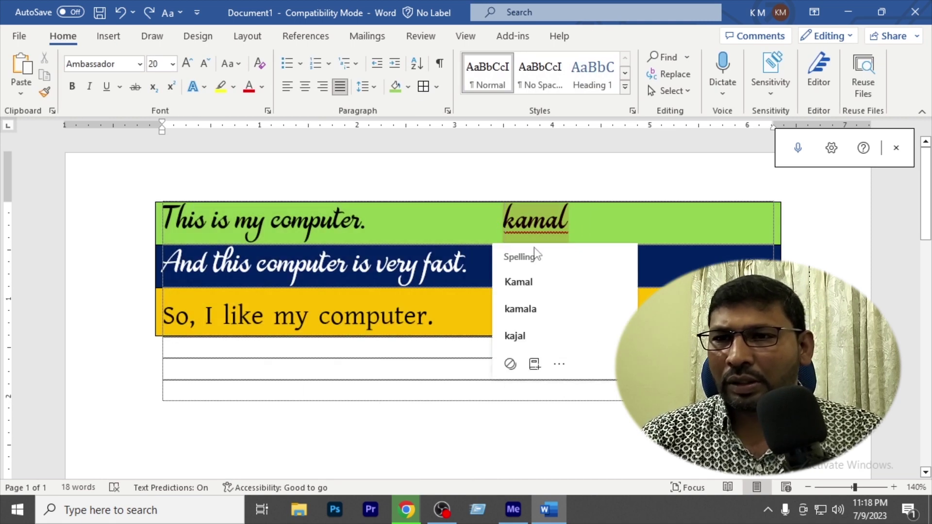
key(BackSpace)
key(BackSpace)
key(BackSpace)
key(BackSpace)
key(BackSpace)
key(BackSpace)
key(BackSpace)
key(BackSpace)
key(BackSpace)
key(BackSpace)
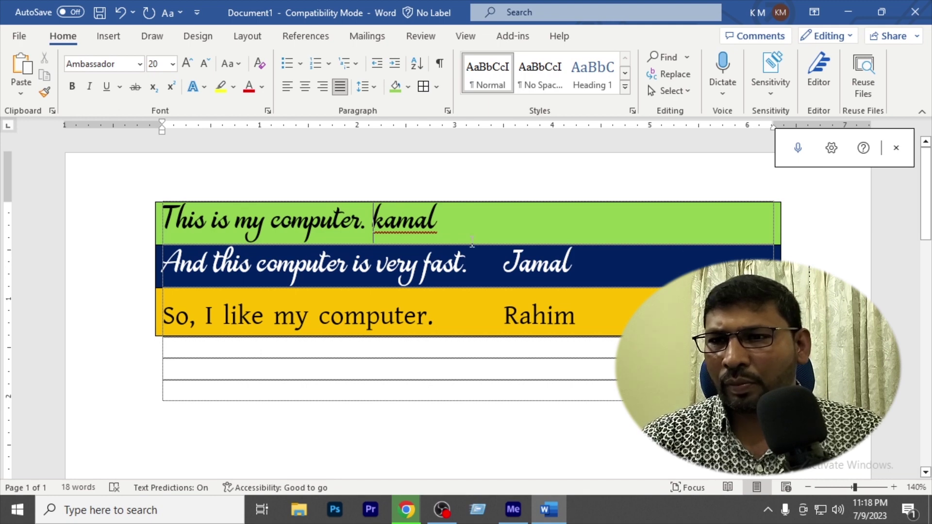
click(504, 269)
key(BackSpace)
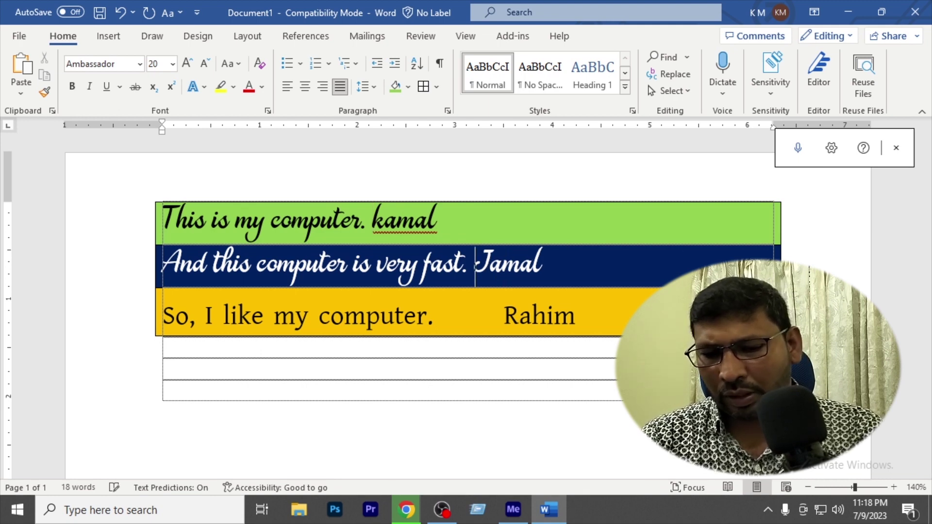
key(BackSpace)
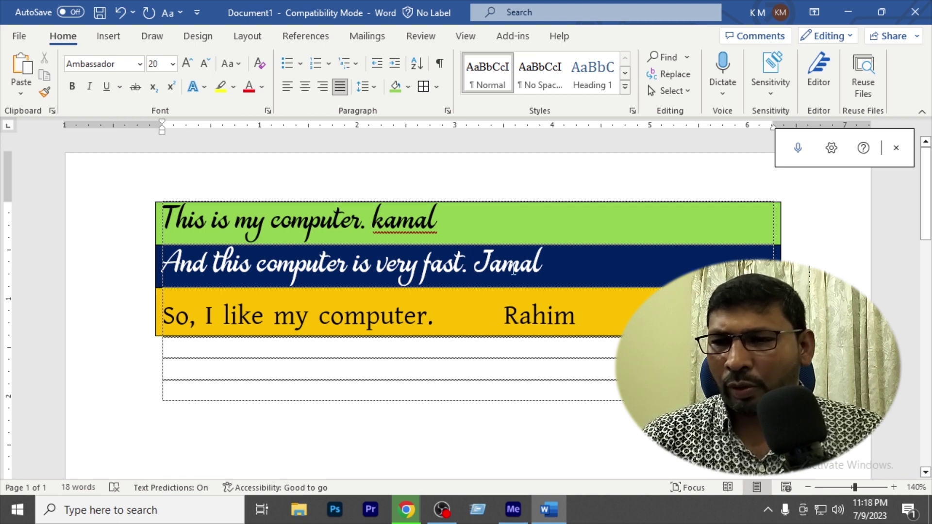
click(507, 316)
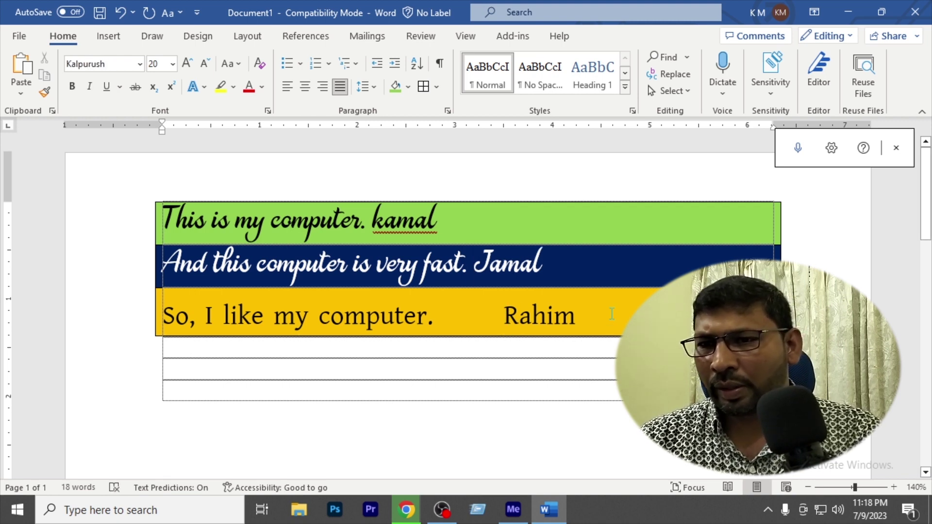
key(BackSpace)
key(BackSpace)
key(BackSpace)
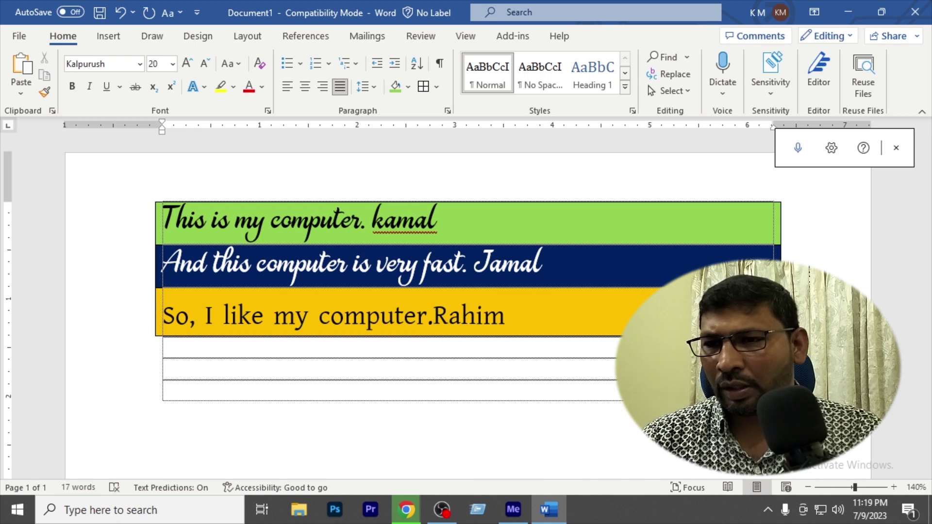
click(576, 321)
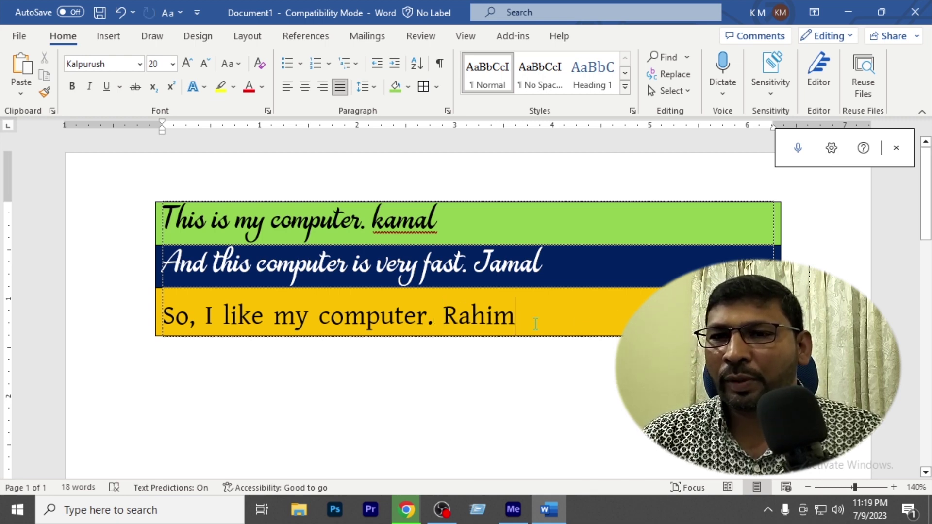
- Try converting the three lines into a table, then undo the conversion
drag(520, 322, 149, 212)
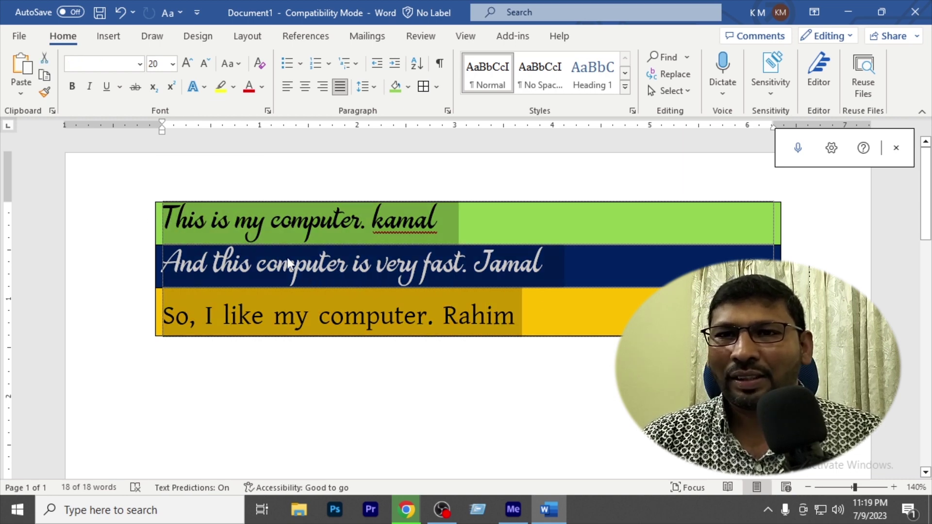
click(109, 36)
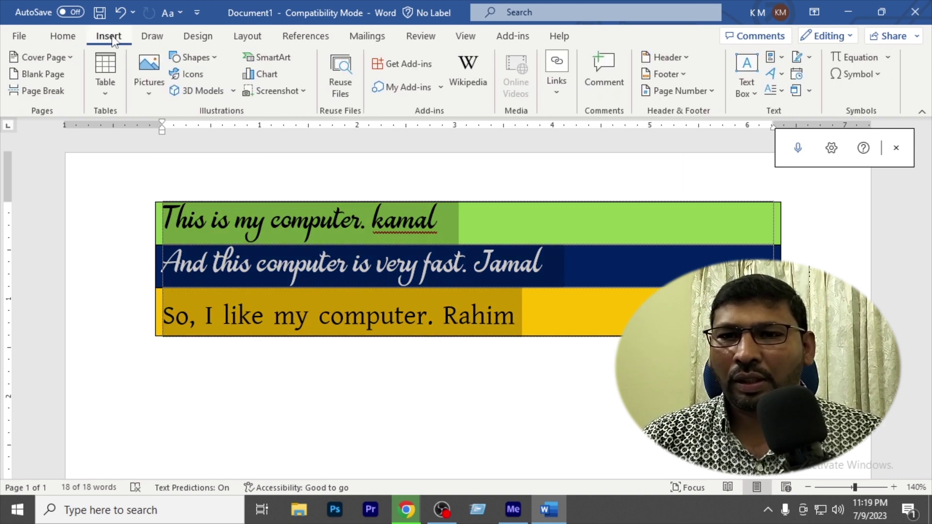
click(111, 95)
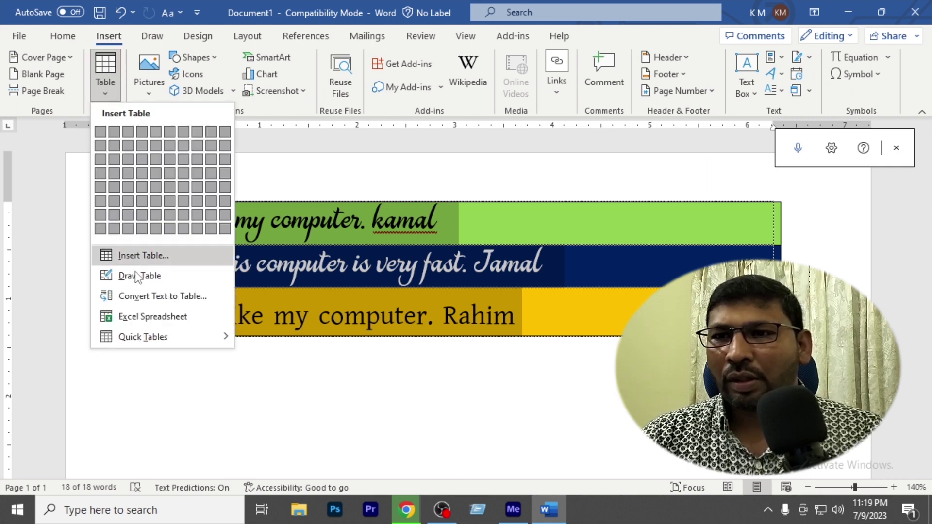
click(148, 297)
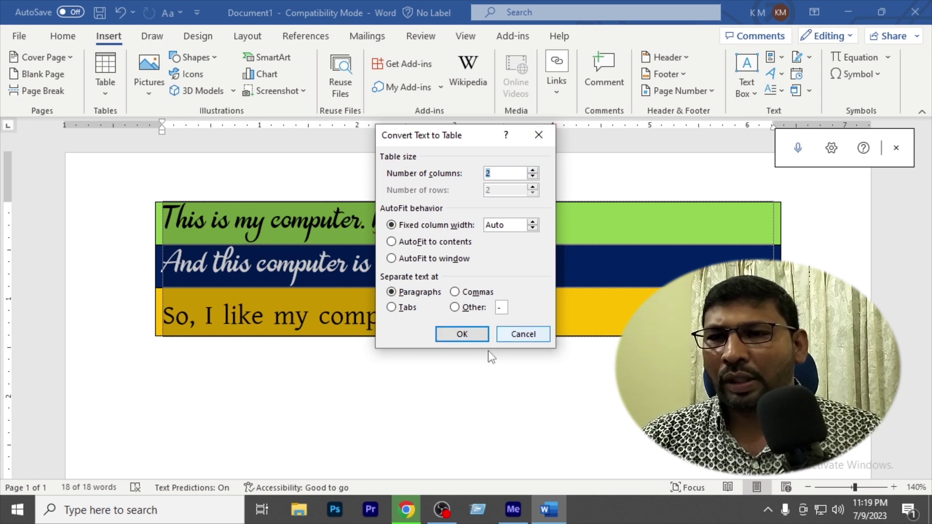
click(469, 335)
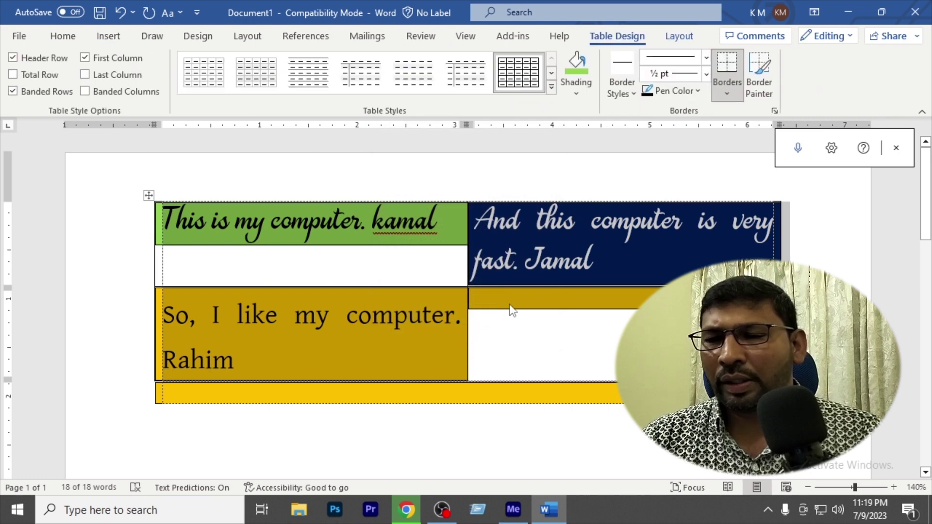
right_click(373, 230)
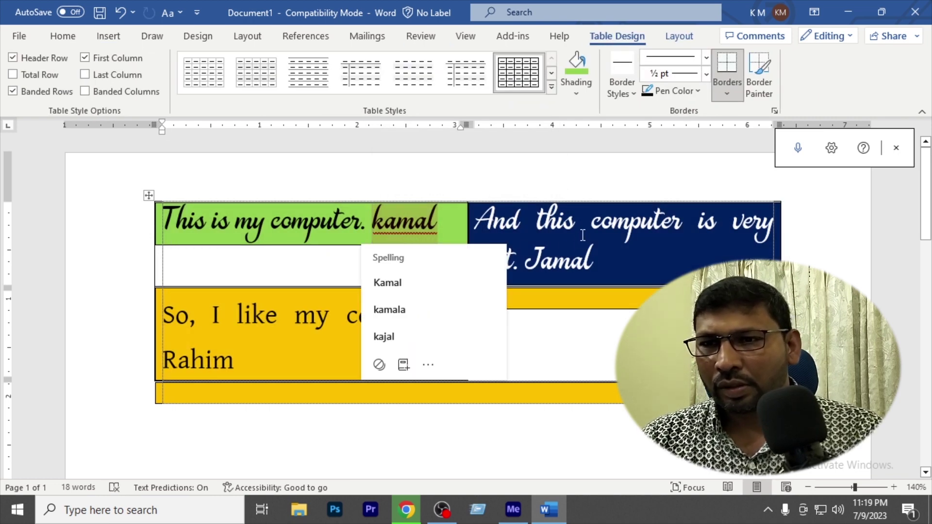
key(ctrl+z)
- Insert a tab before kamal, Jamal and Rahim, then select all three lines
right_click(388, 233)
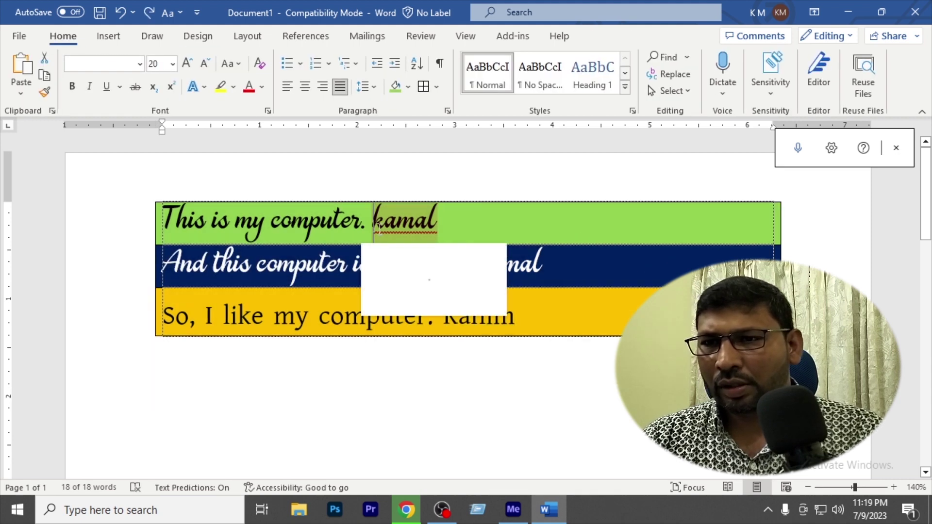
key(Escape)
key(Tab)
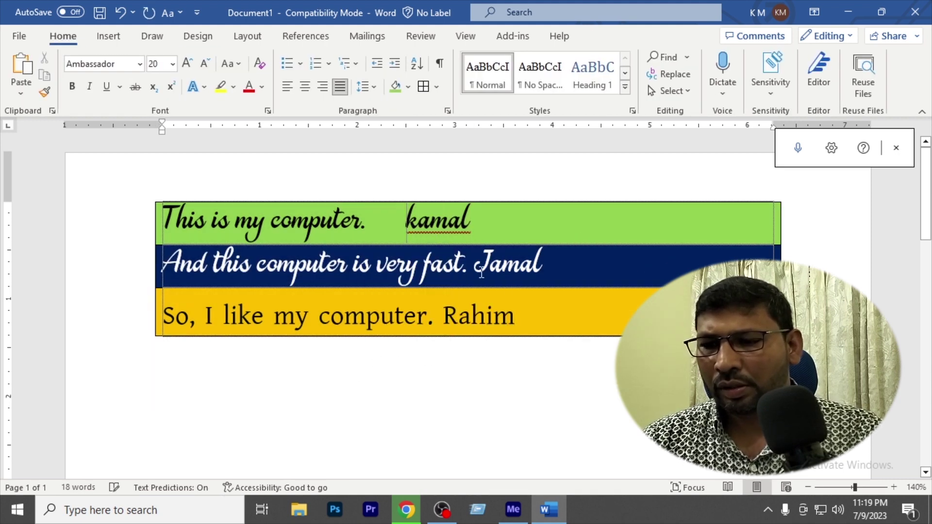
click(475, 272)
key(Tab)
click(445, 314)
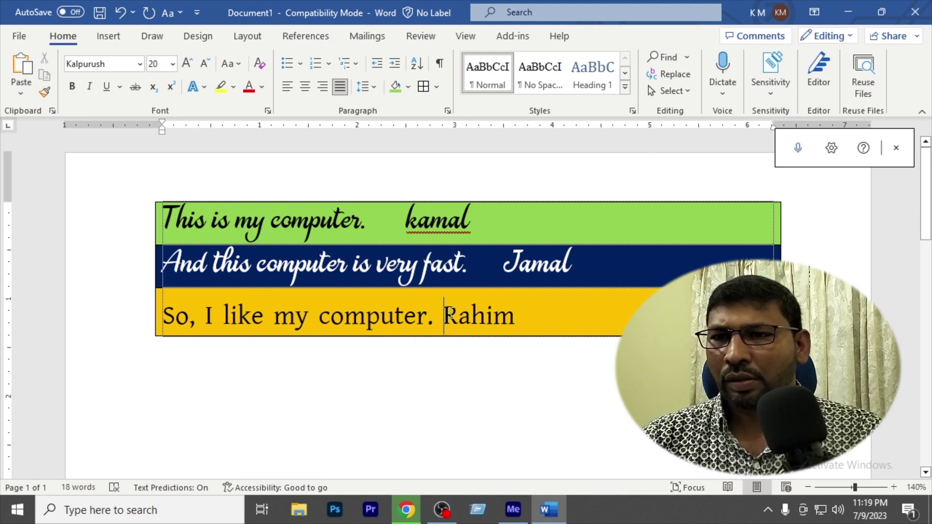
key(BackSpace)
key(Tab)
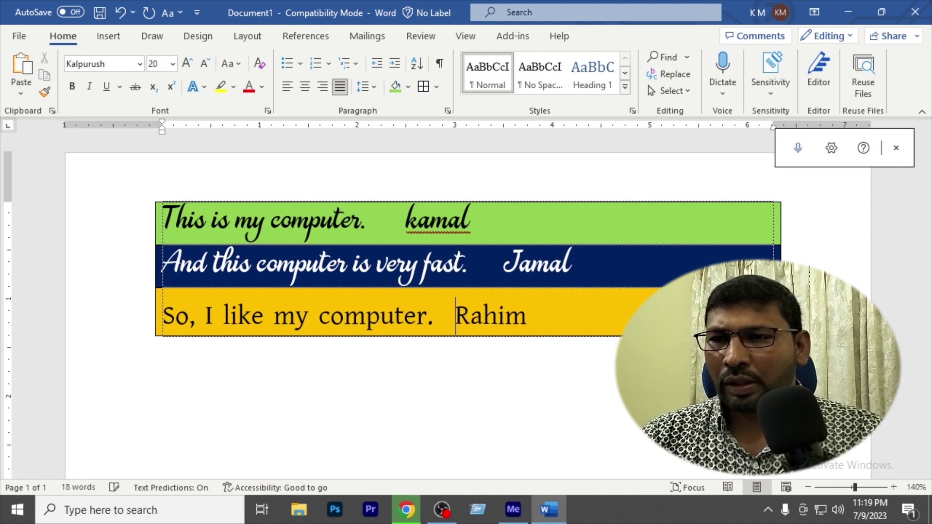
drag(563, 306, 122, 221)
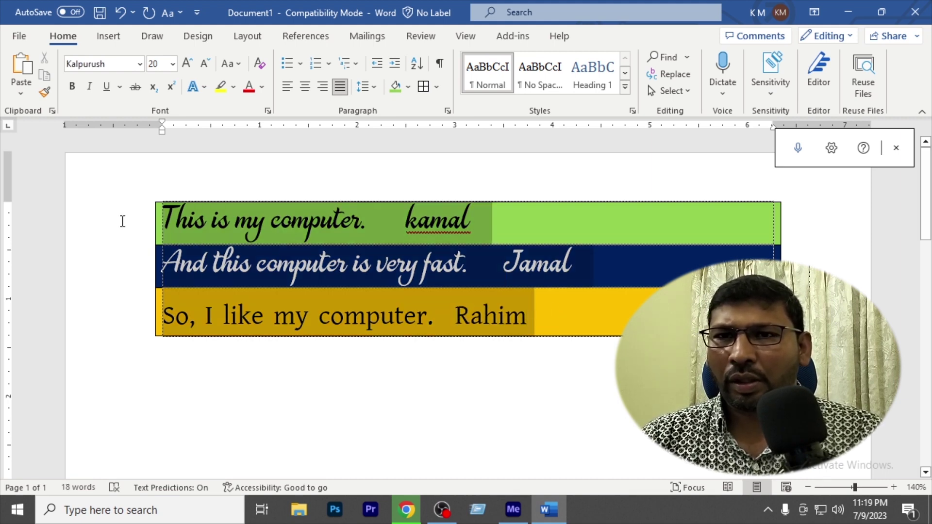
- Convert the tab-separated lines into a two-column table of sentences and names, then select its rows
click(109, 36)
click(113, 95)
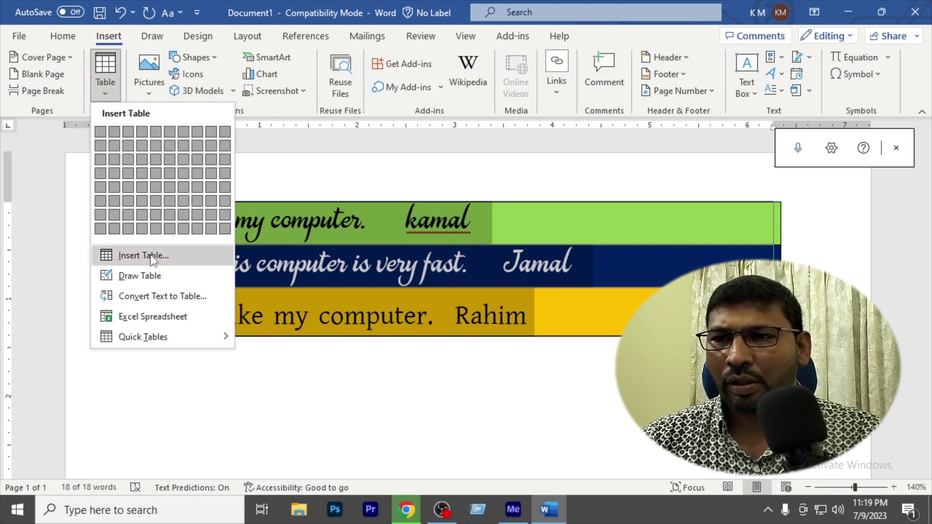
click(167, 296)
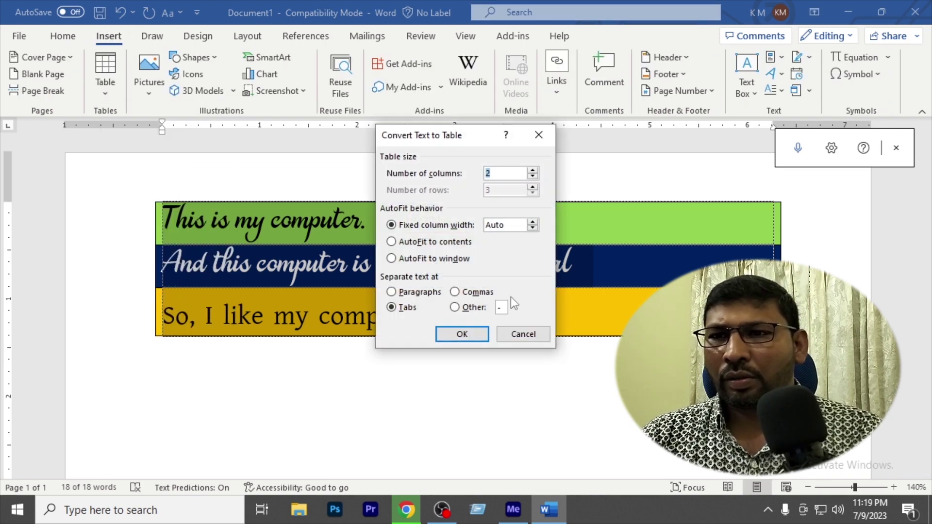
click(478, 335)
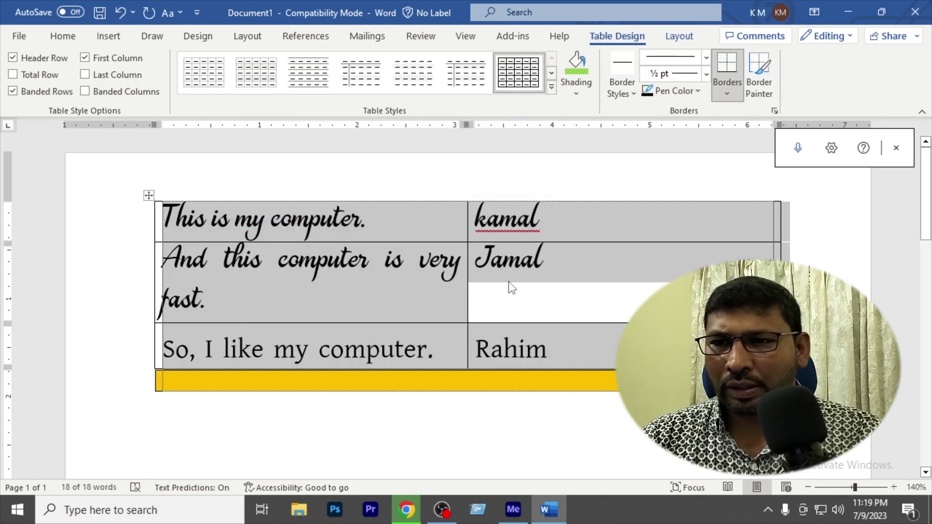
click(530, 285)
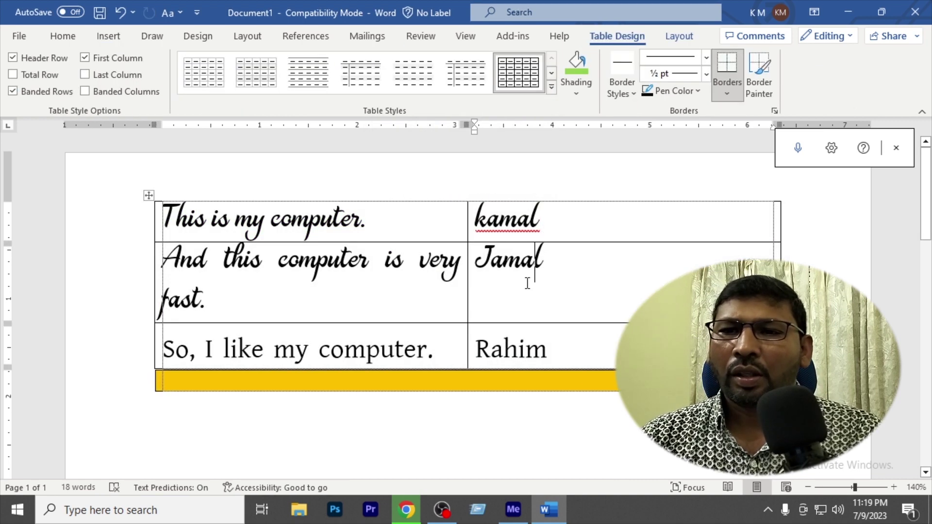
click(574, 354)
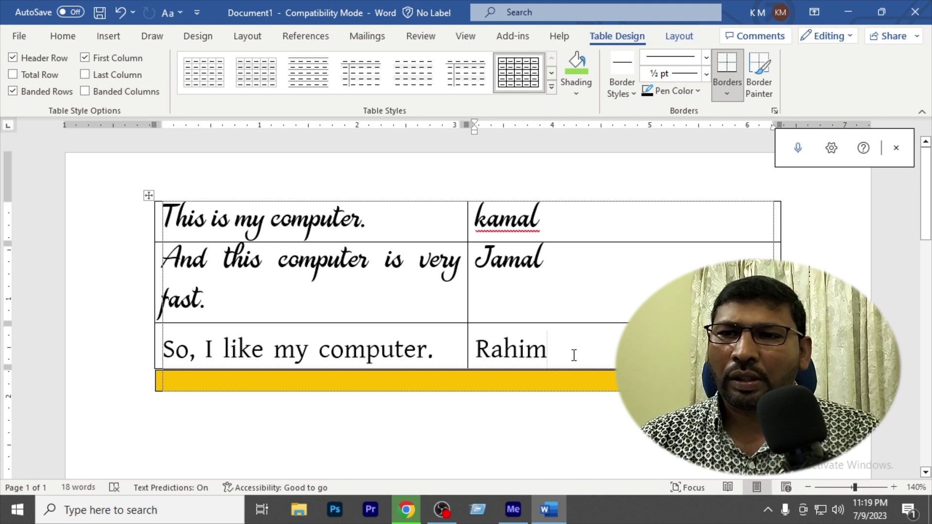
drag(568, 356, 194, 265)
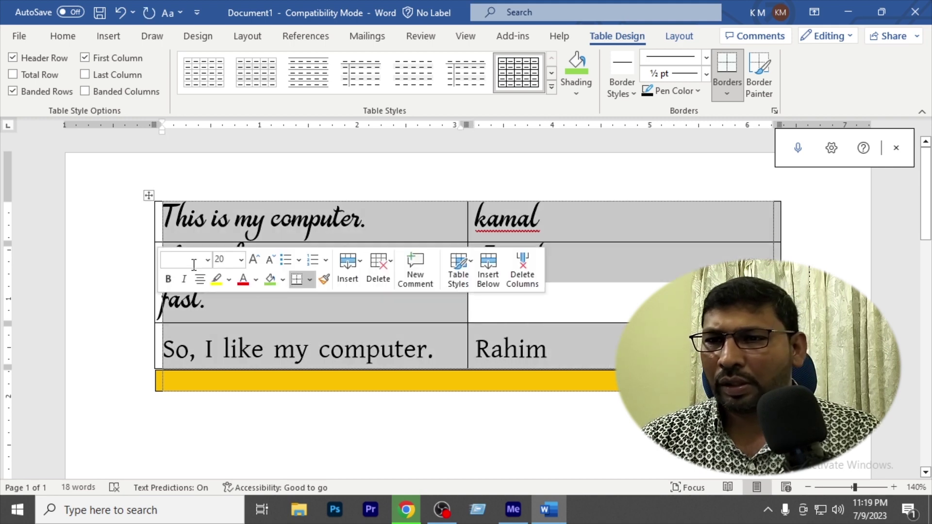
- Drag the column border and table edges so each sentence fits on one line
drag(467, 307, 552, 294)
click(509, 316)
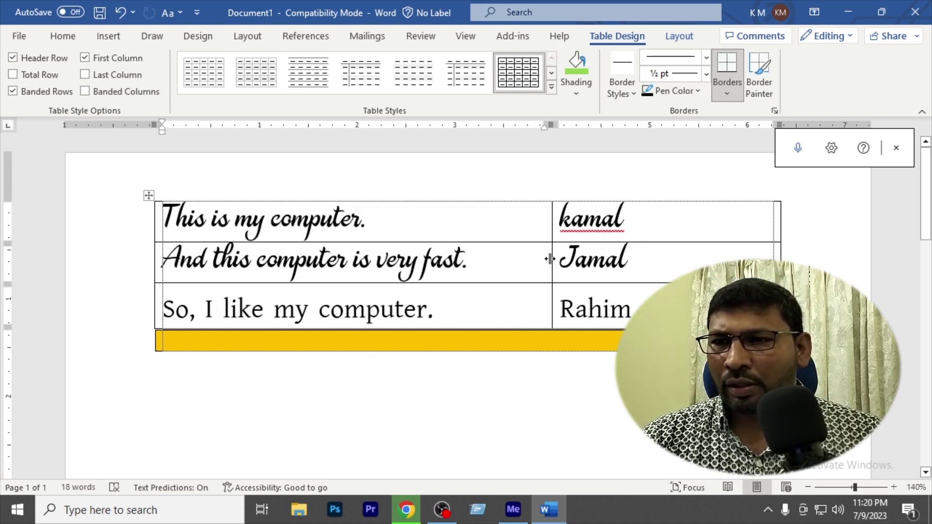
drag(549, 259, 546, 306)
drag(779, 258, 680, 265)
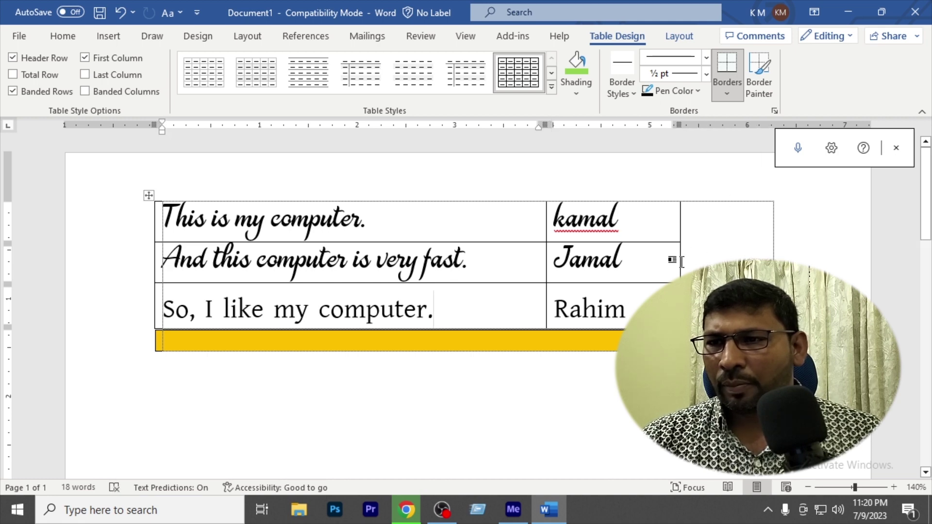
drag(680, 262, 773, 264)
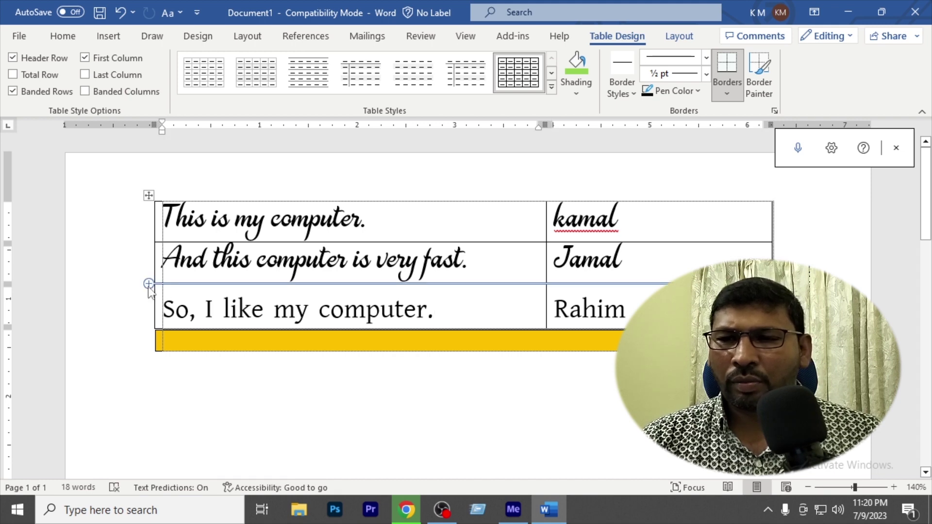
drag(155, 263, 212, 262)
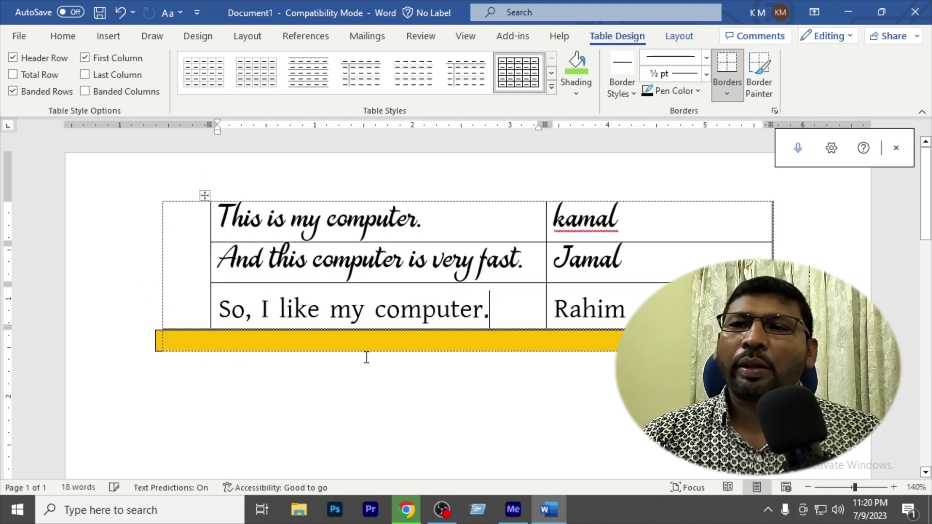
click(652, 268)
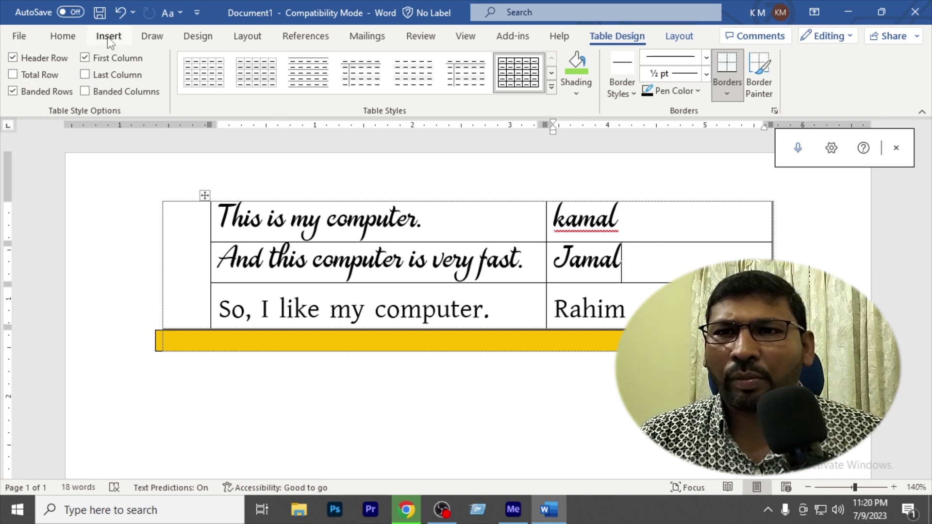
click(241, 37)
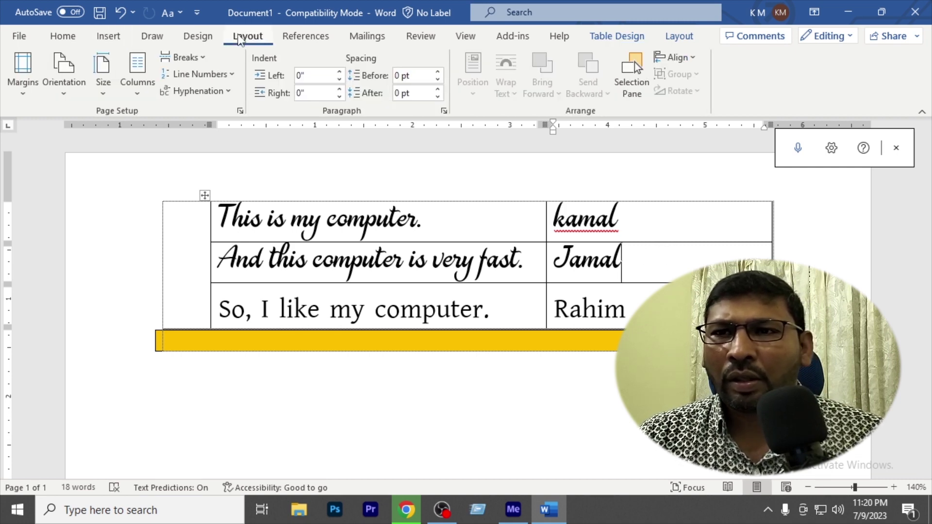
click(181, 62)
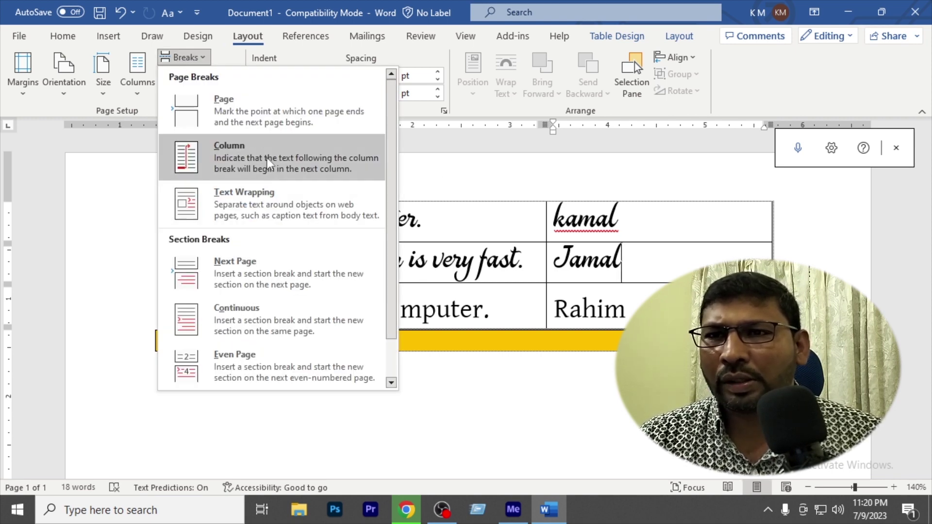
click(697, 218)
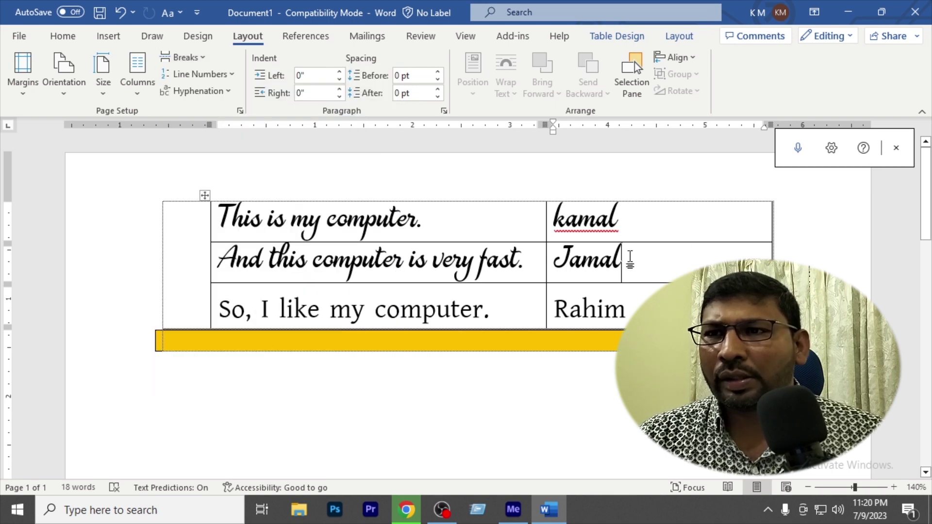
click(618, 38)
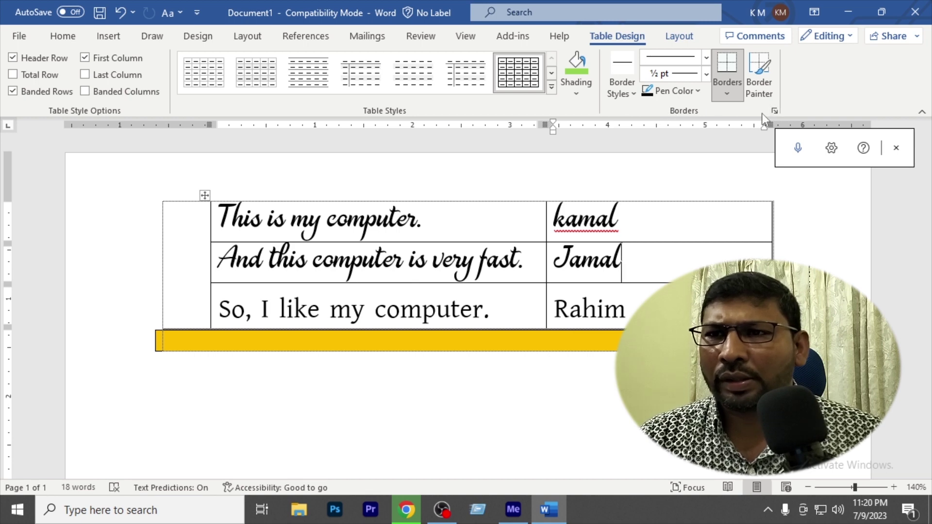
- Apply the blue Grid Table style with a dark first column and banded rows
click(552, 87)
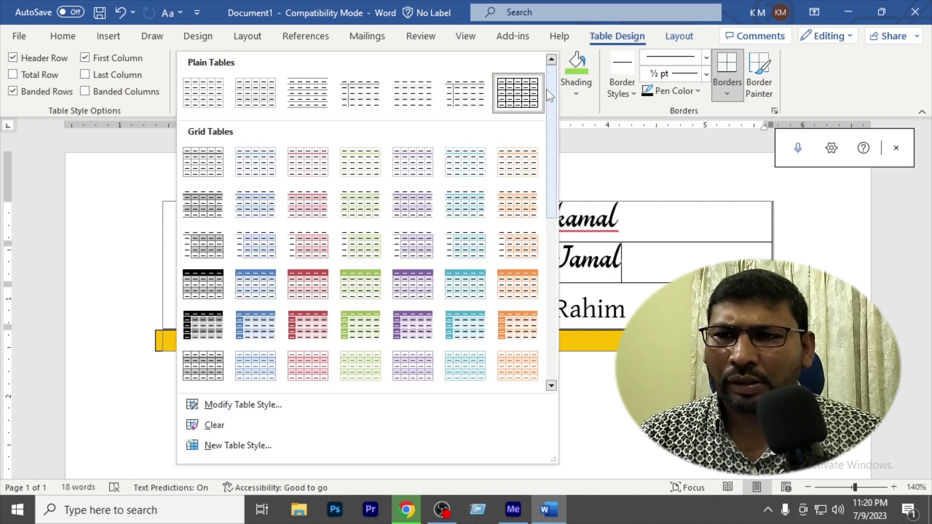
click(247, 328)
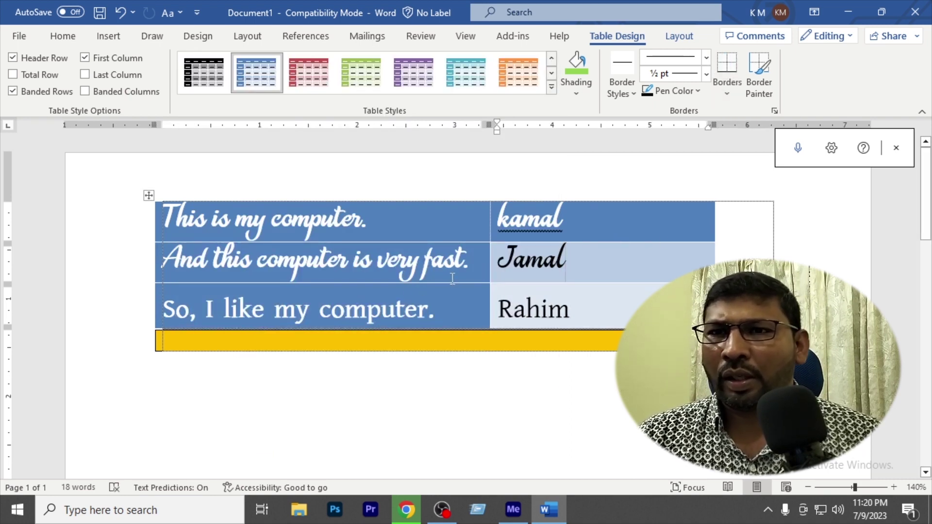
click(680, 38)
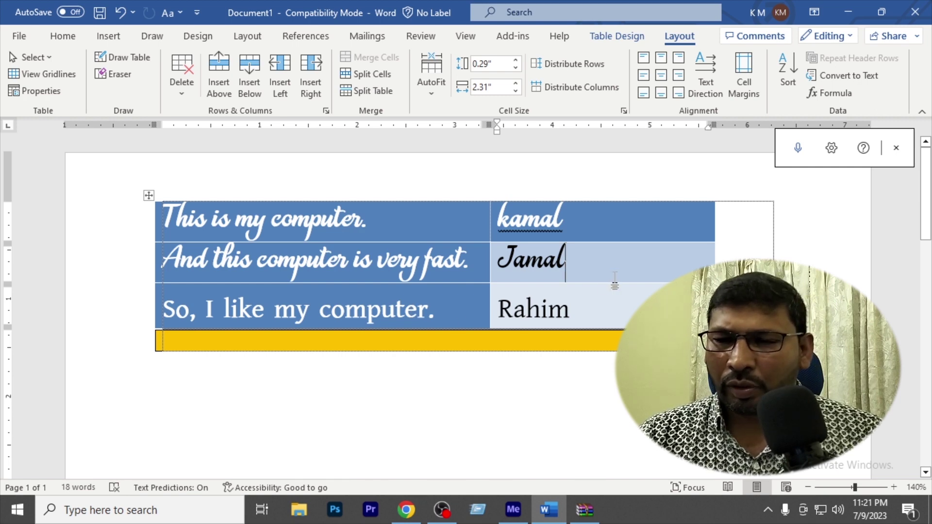
- Split the table above the second row, at the Jamal row
click(586, 230)
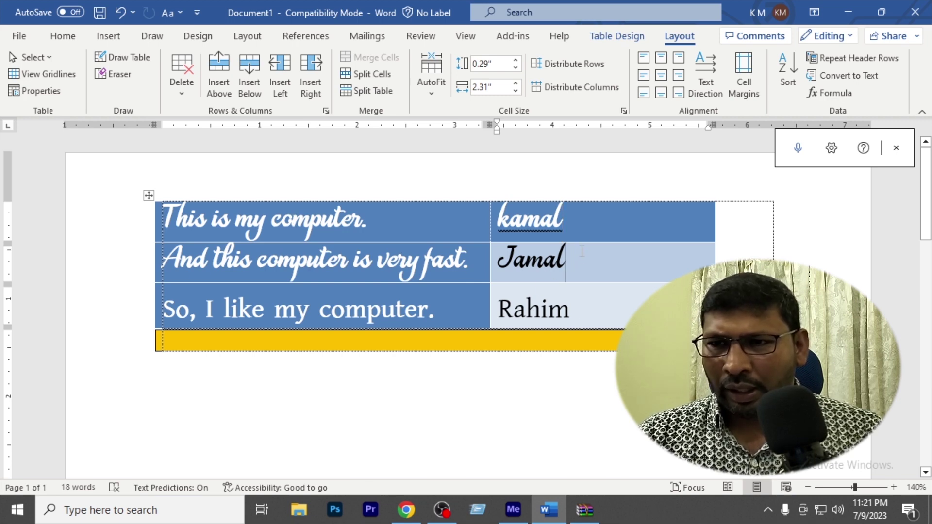
click(582, 251)
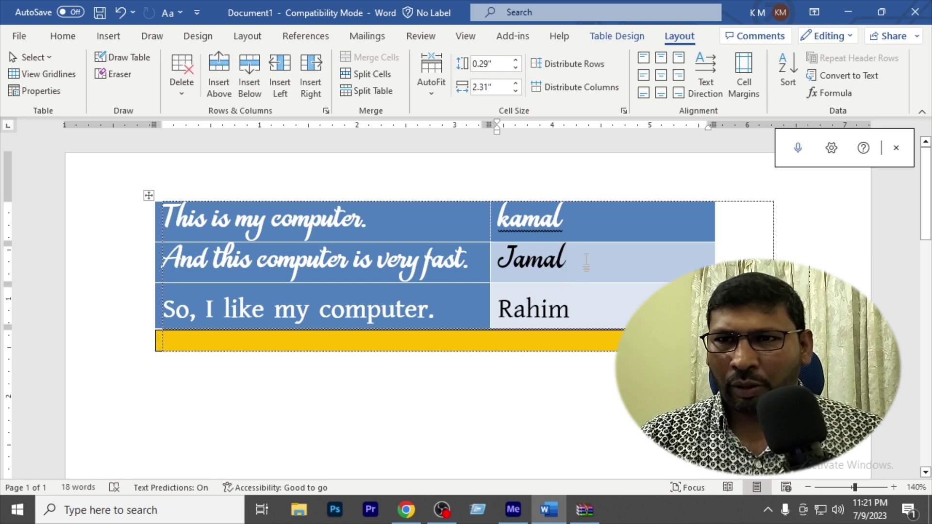
drag(586, 269, 499, 260)
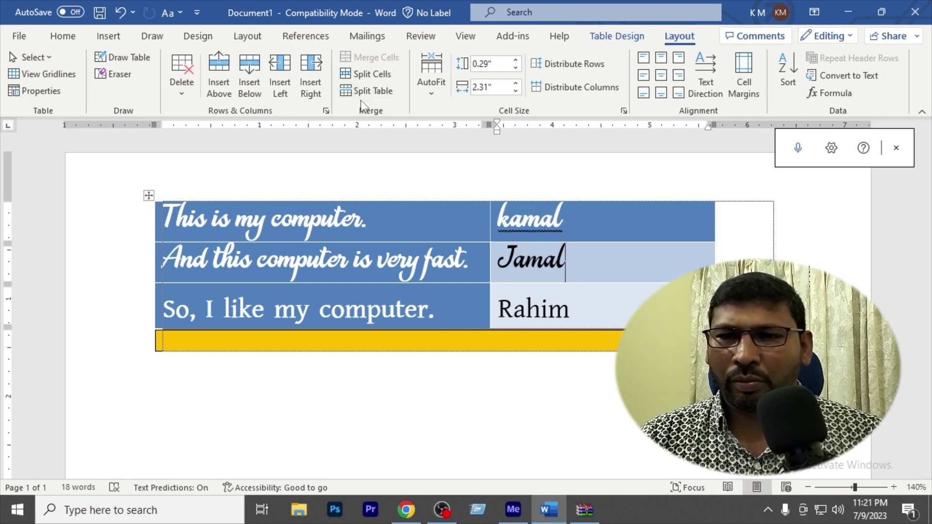
click(384, 92)
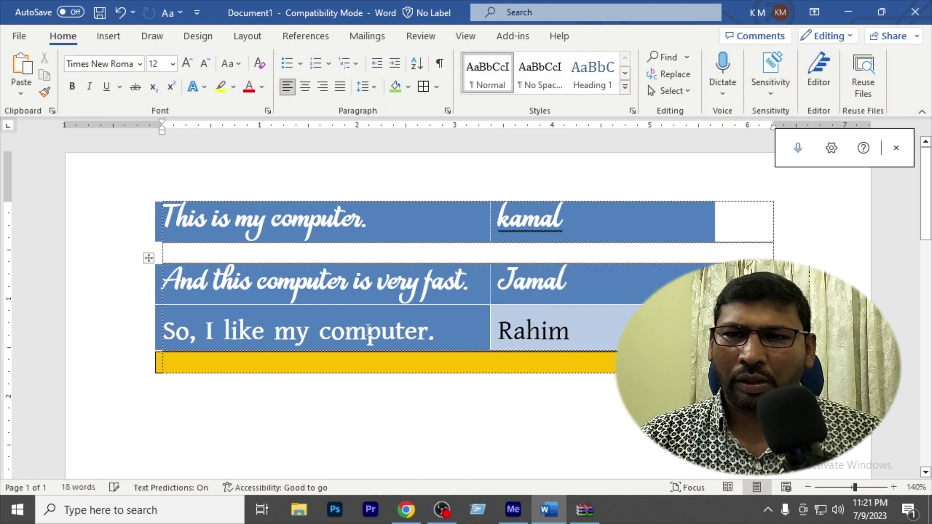
- Delete the empty line between the two tables to rejoin them, and select all rows
click(148, 260)
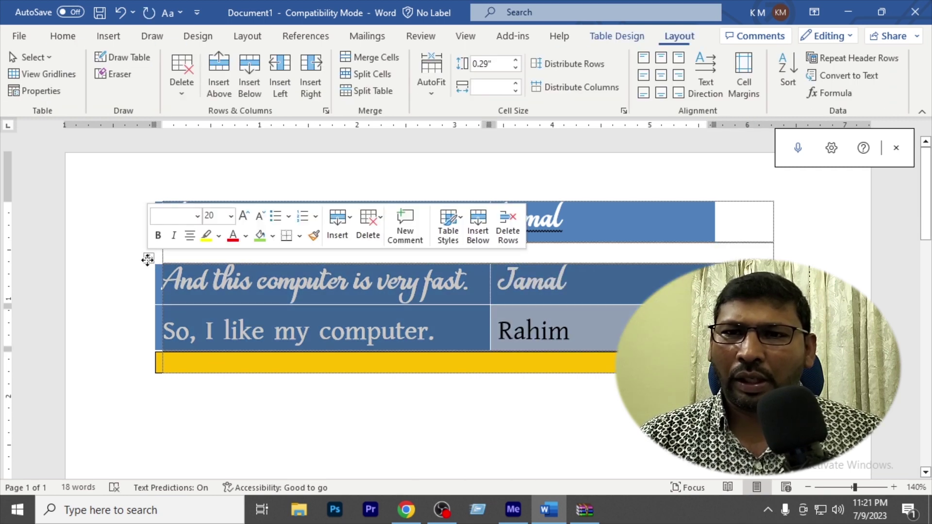
click(509, 221)
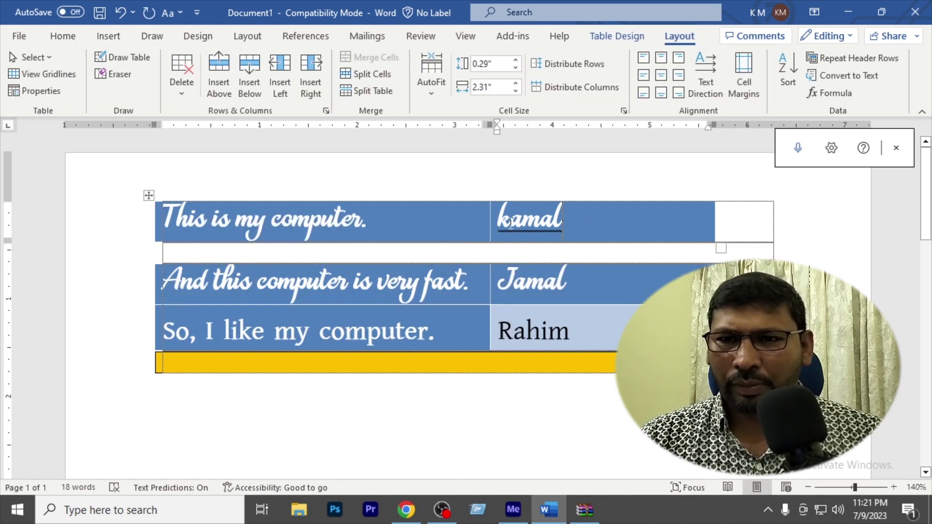
click(149, 196)
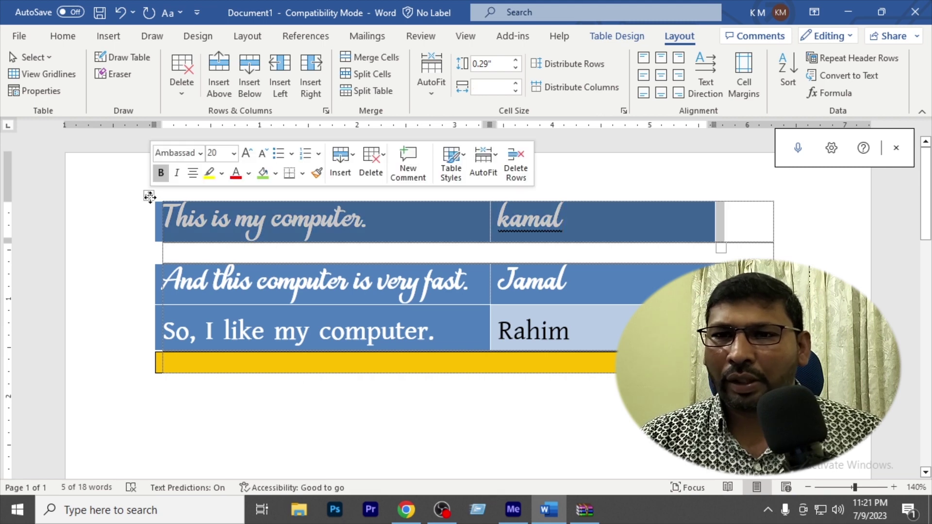
click(181, 250)
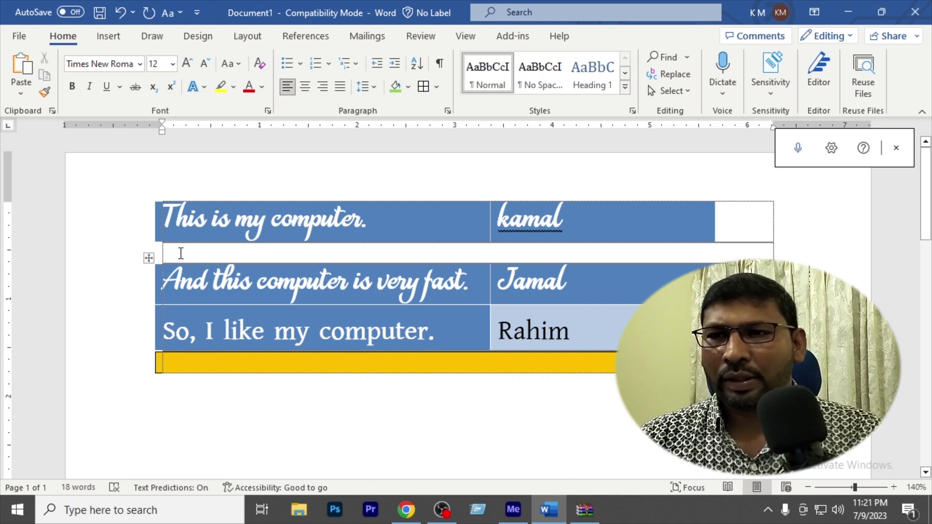
key(Delete)
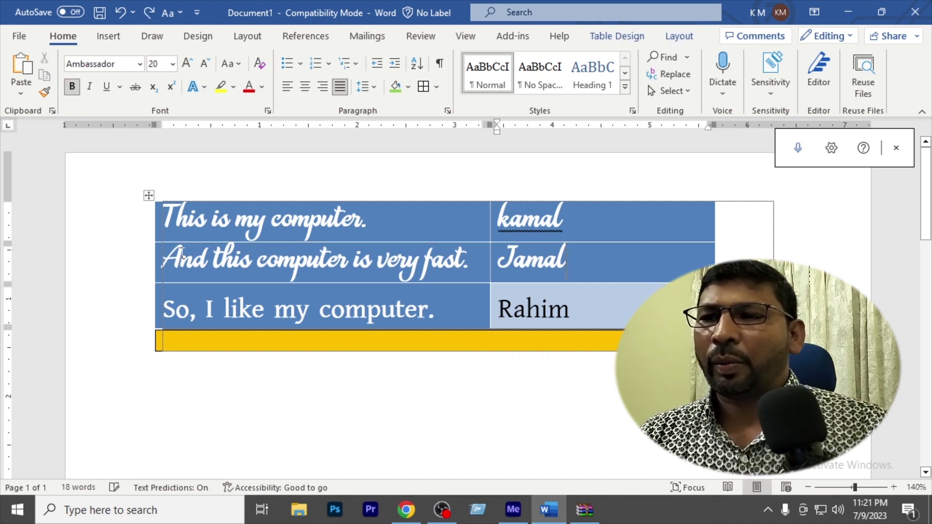
key(Down)
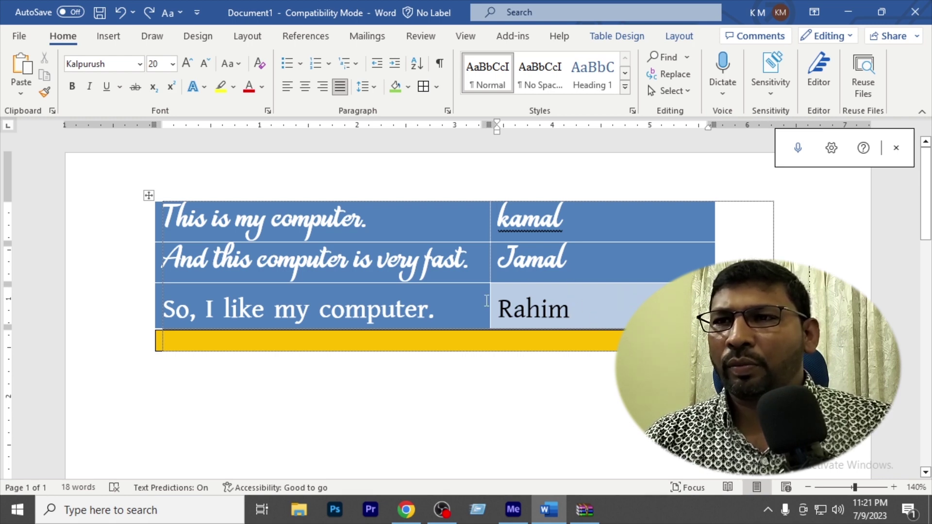
drag(486, 301, 153, 221)
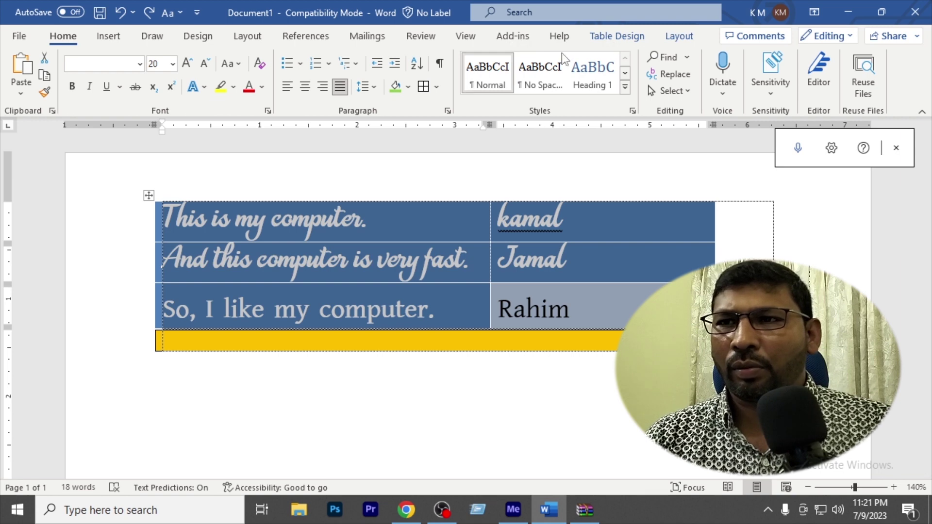
click(678, 39)
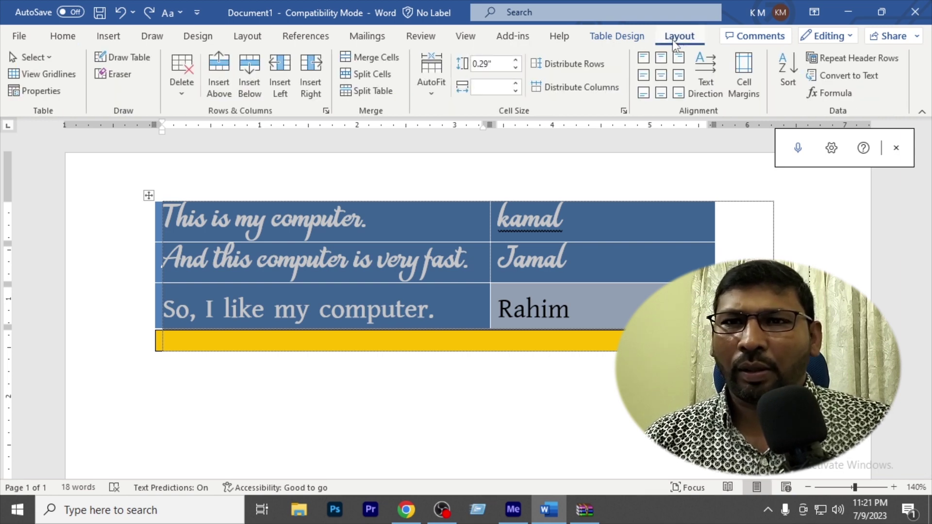
click(621, 38)
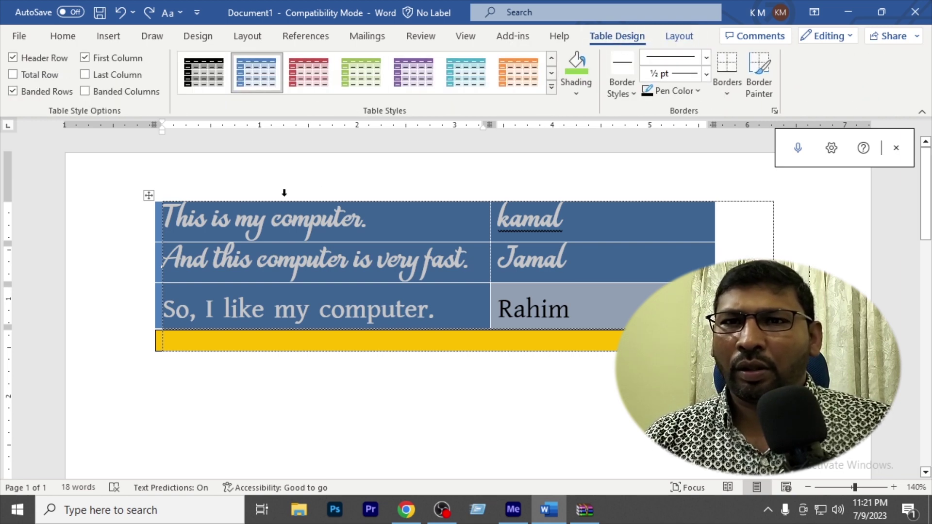
- Apply the purple table style, keeping header row formatting on
click(13, 59)
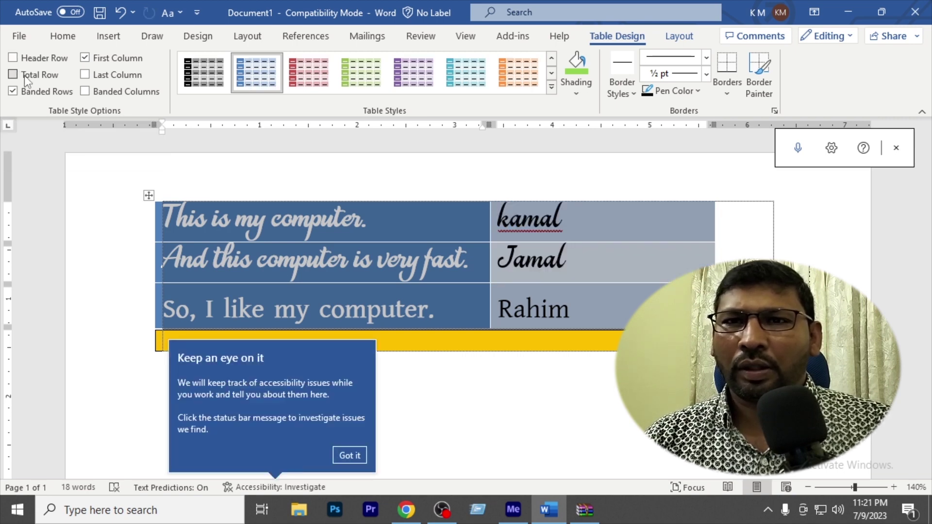
click(650, 277)
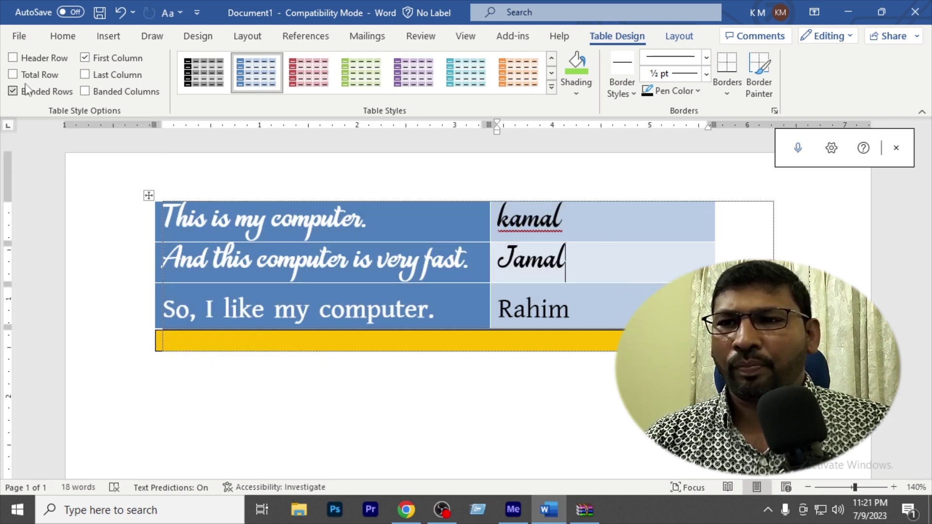
click(14, 60)
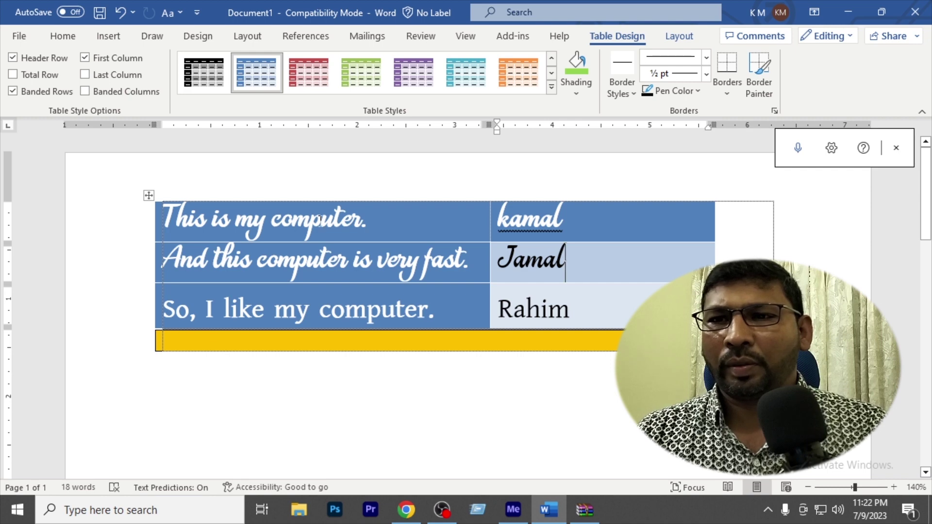
click(360, 80)
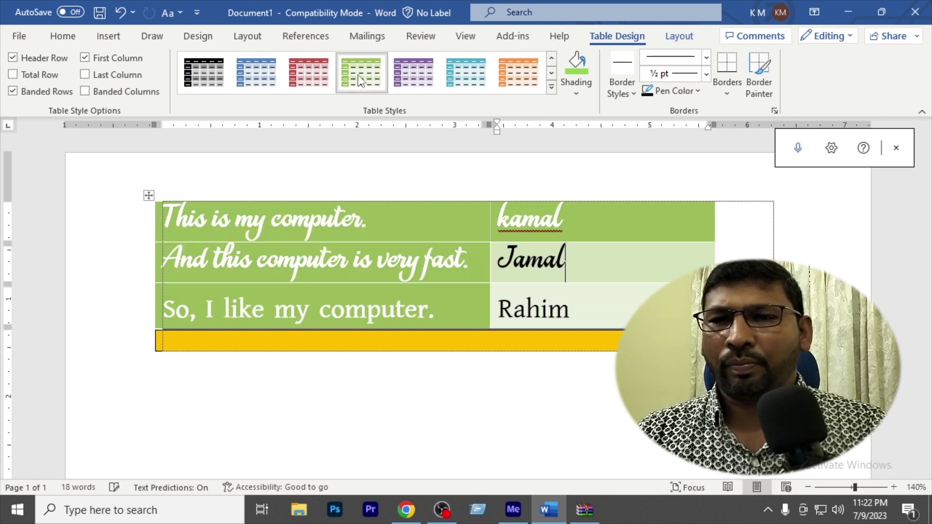
click(413, 78)
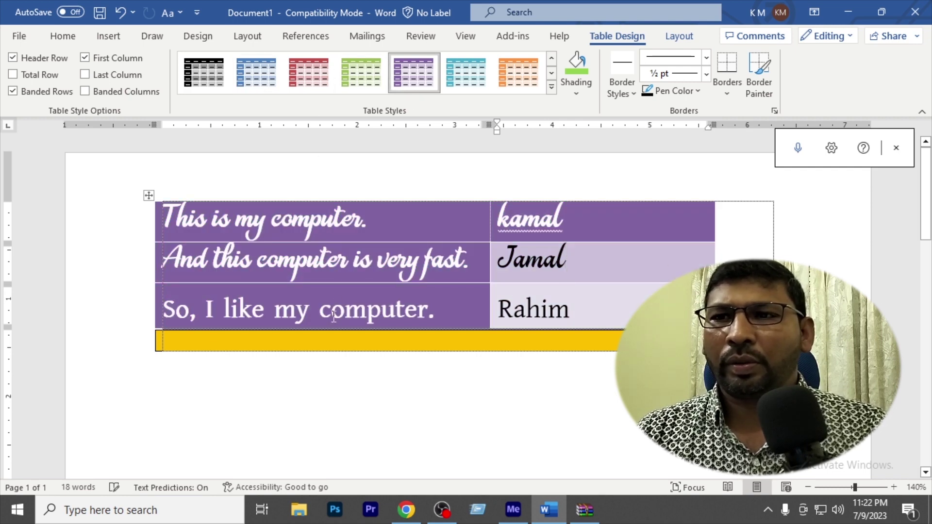
- Try Header Row, Total Row, Last Column and Banded Rows, leaving only header and banding on
click(13, 58)
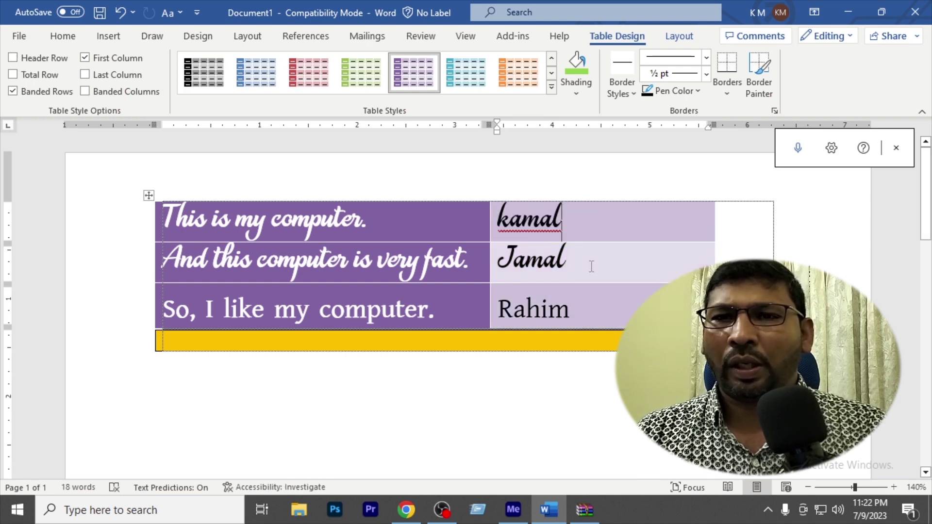
click(14, 58)
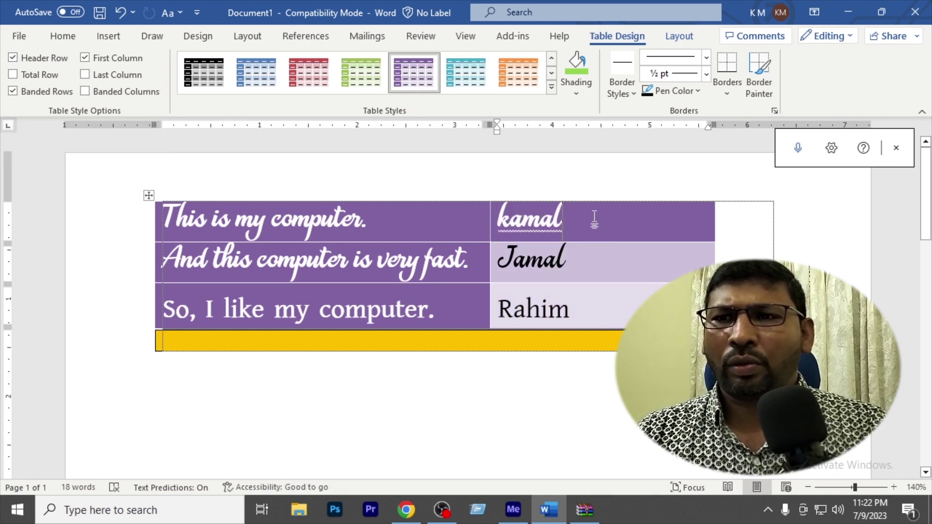
click(12, 75)
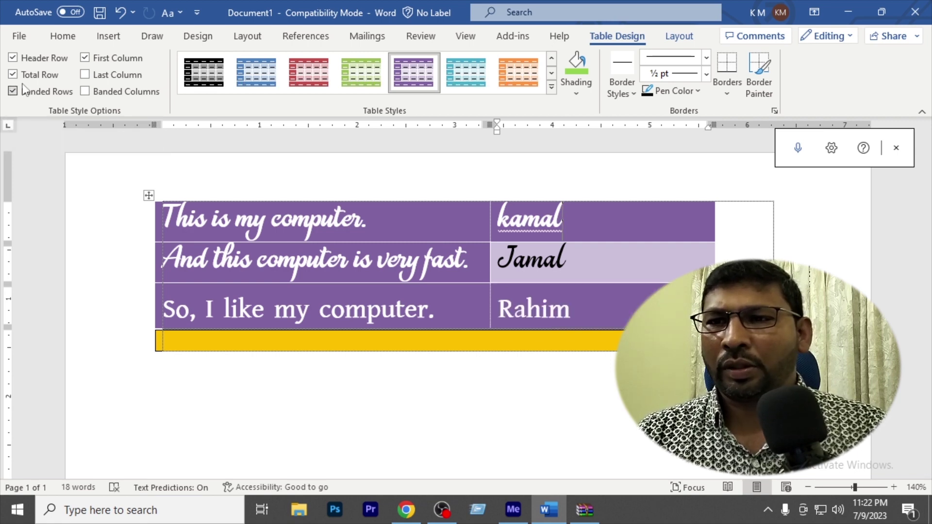
click(13, 74)
click(85, 75)
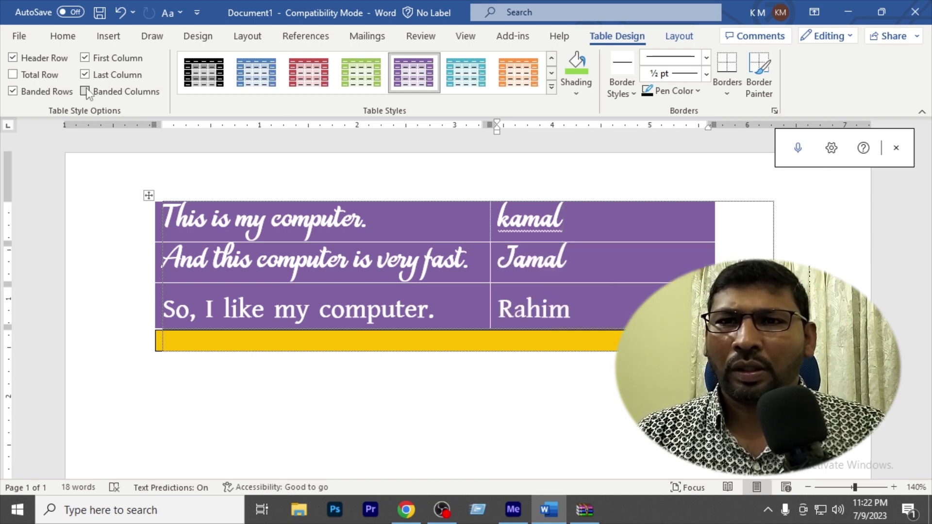
click(85, 75)
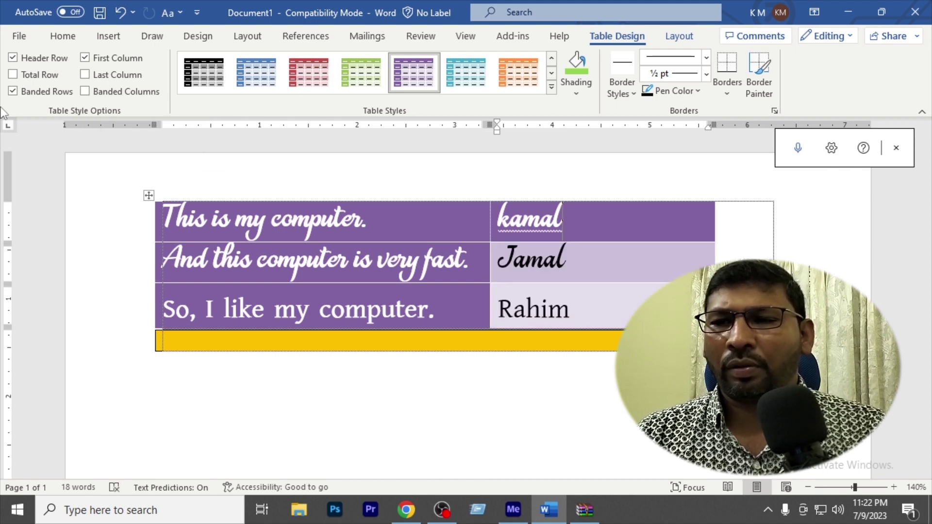
click(13, 92)
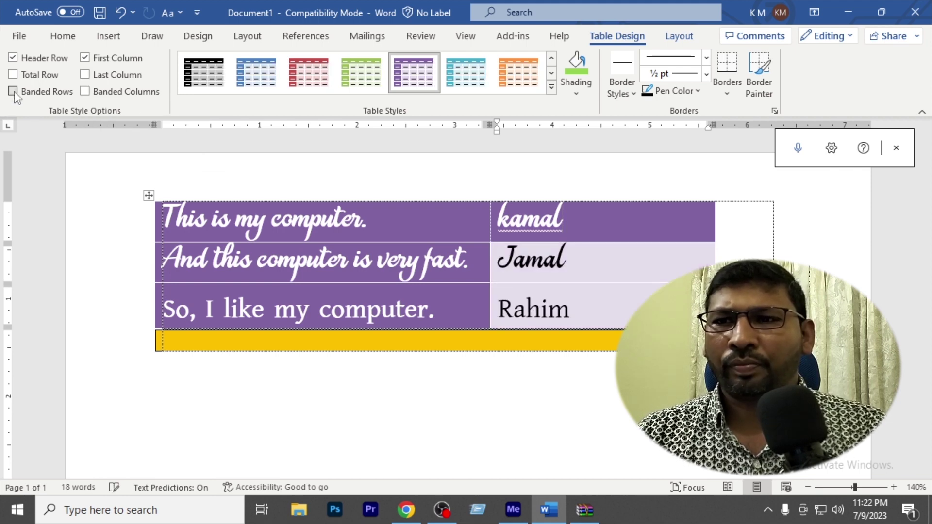
click(13, 92)
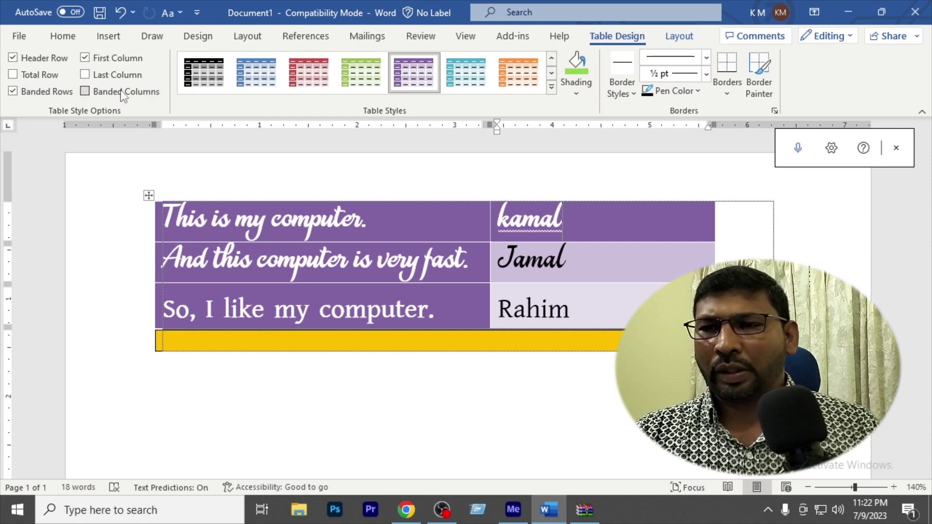
click(634, 269)
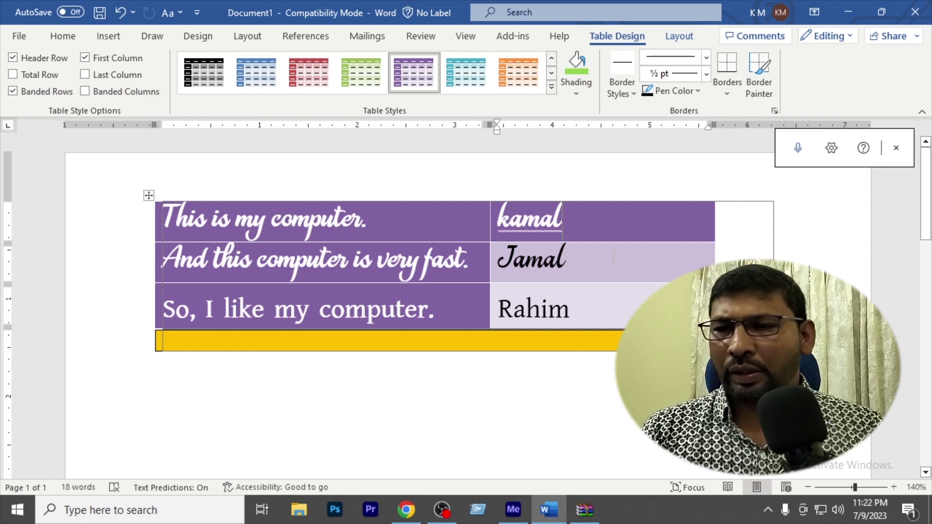
click(605, 315)
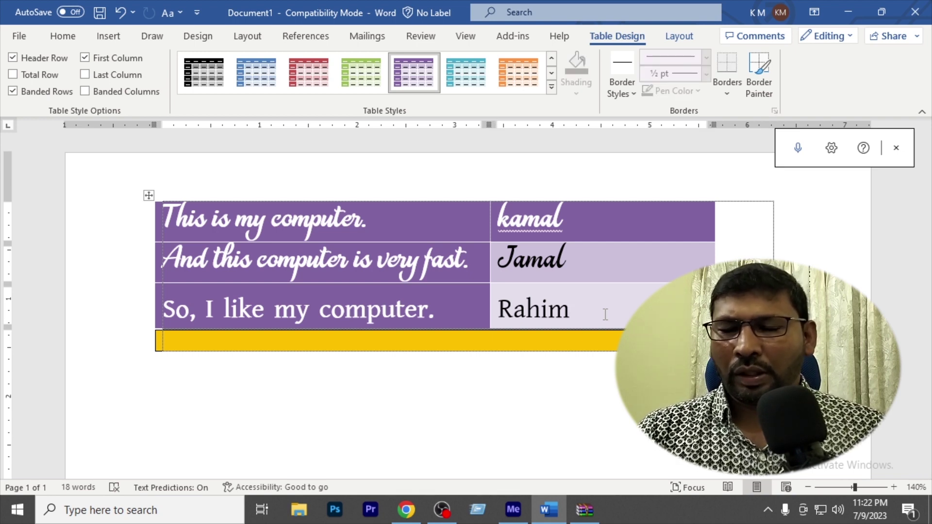
key(Tab)
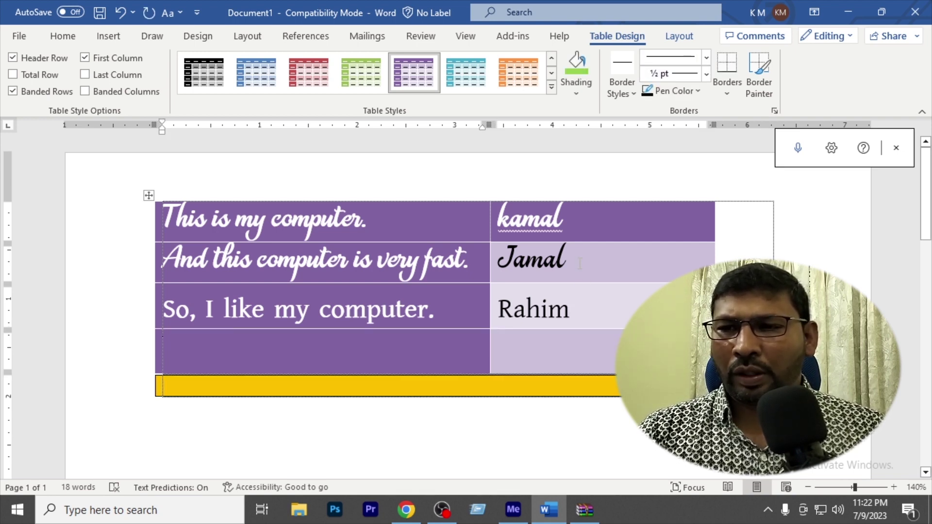
click(575, 261)
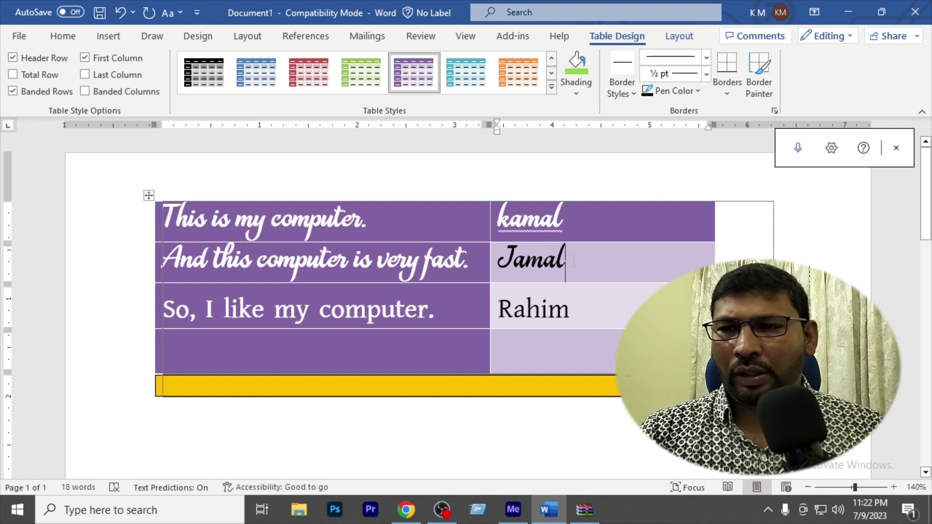
click(572, 357)
click(618, 318)
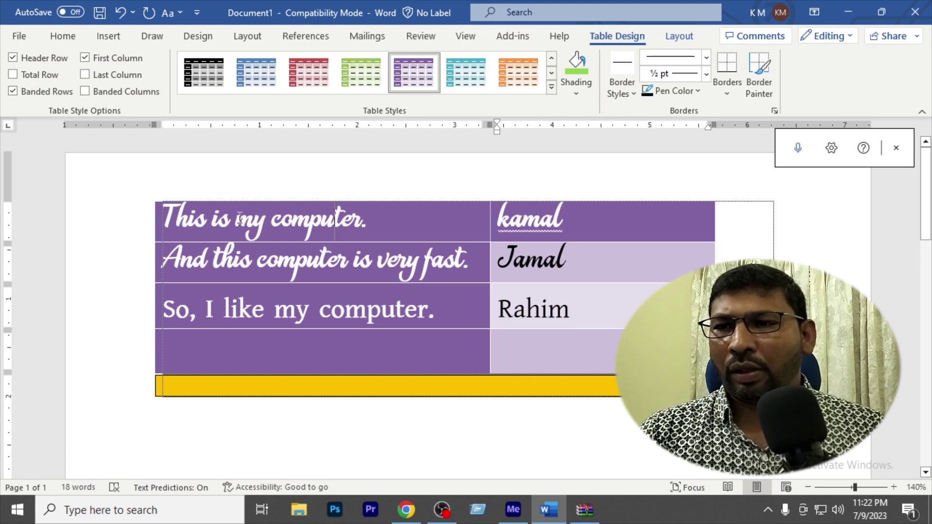
double_click(208, 217)
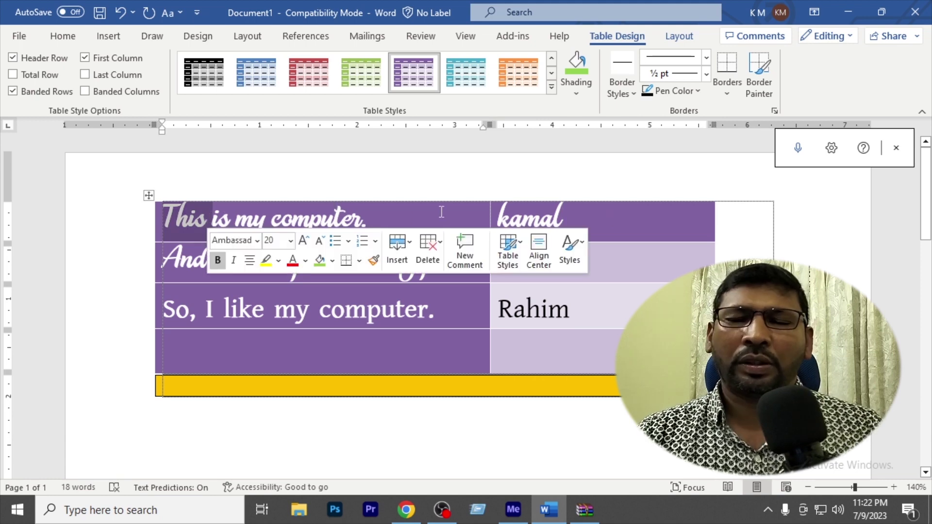
click(578, 262)
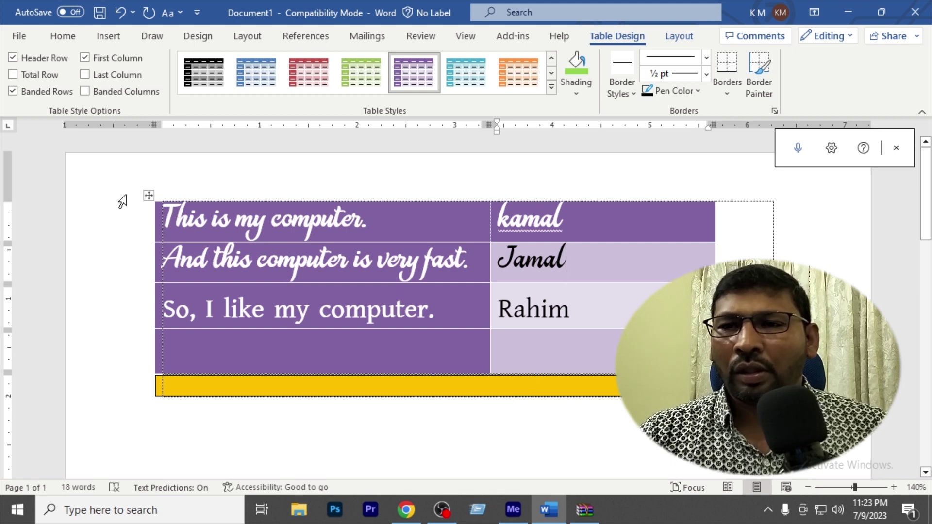
click(148, 195)
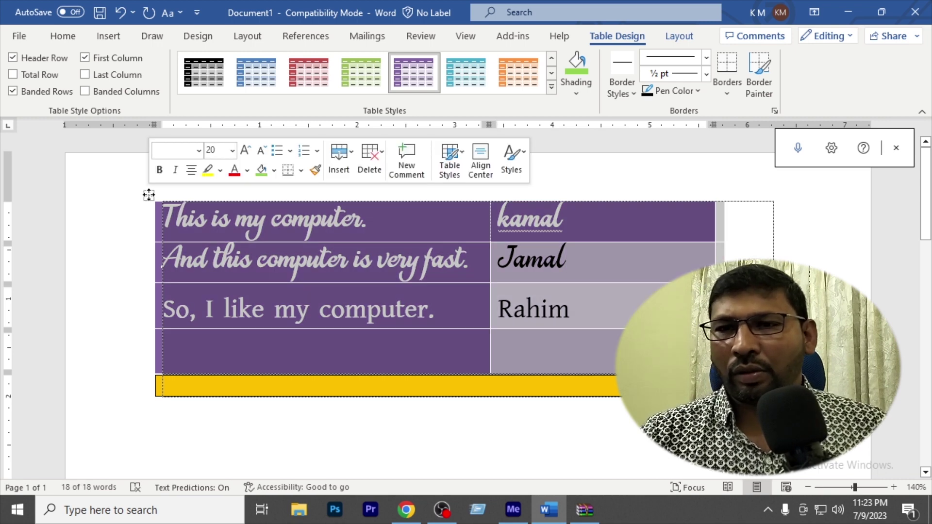
key(Delete)
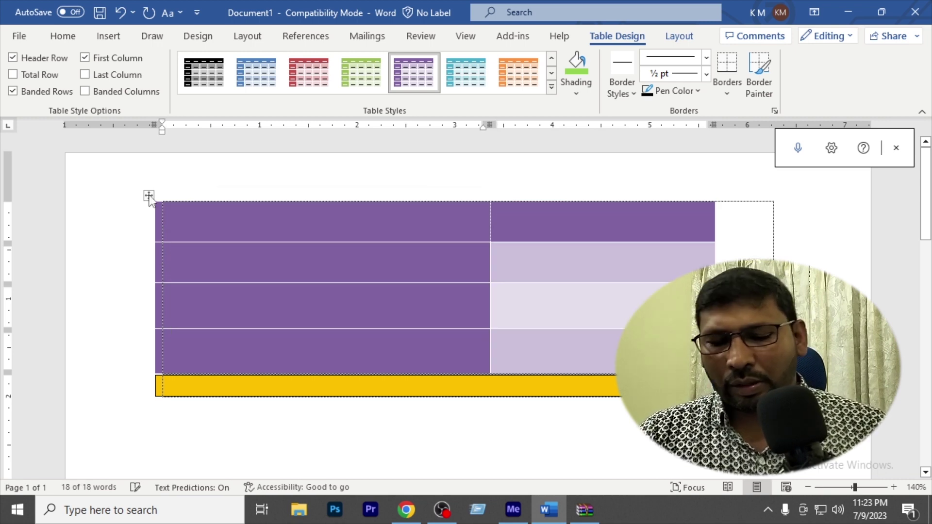
click(148, 195)
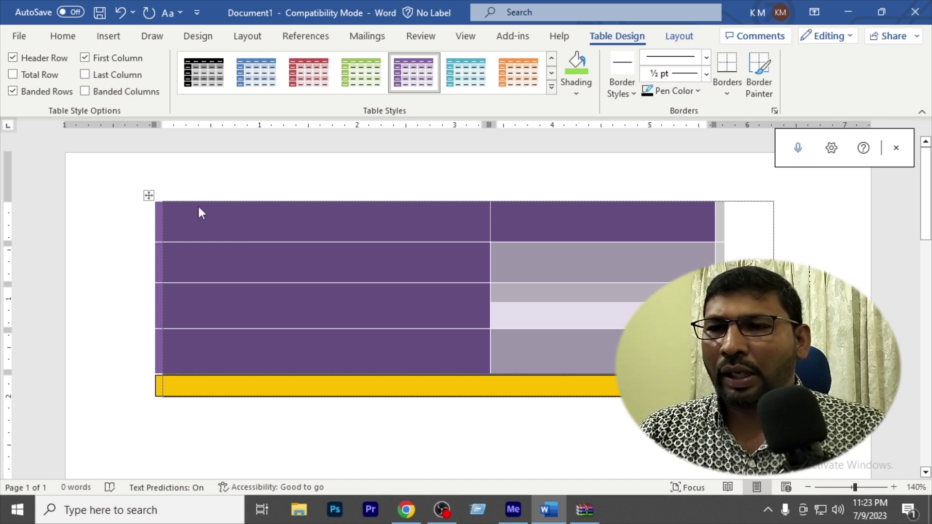
key(ctrl+z)
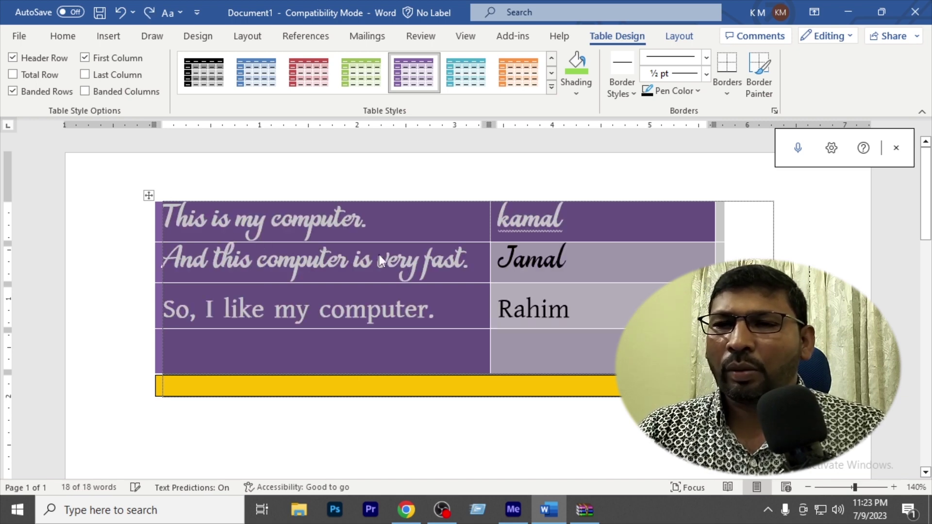
click(379, 254)
drag(603, 313, 115, 231)
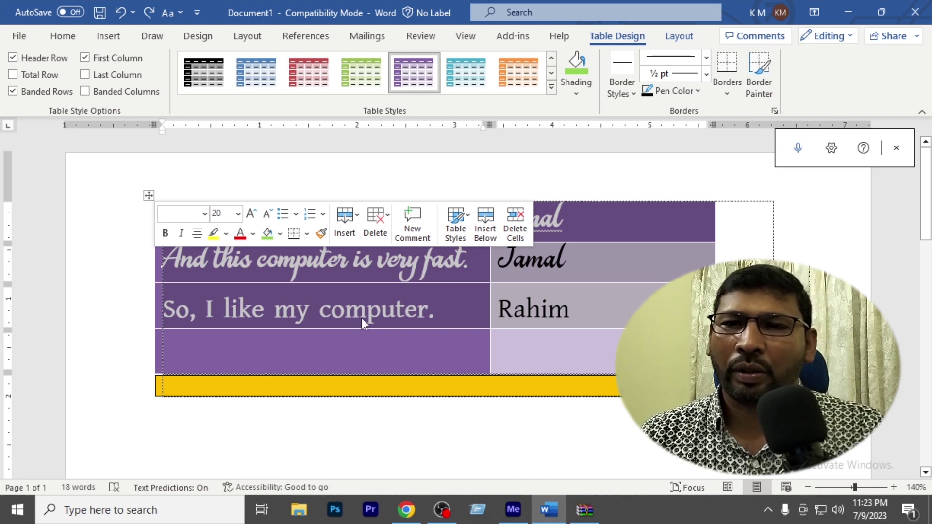
key(Delete)
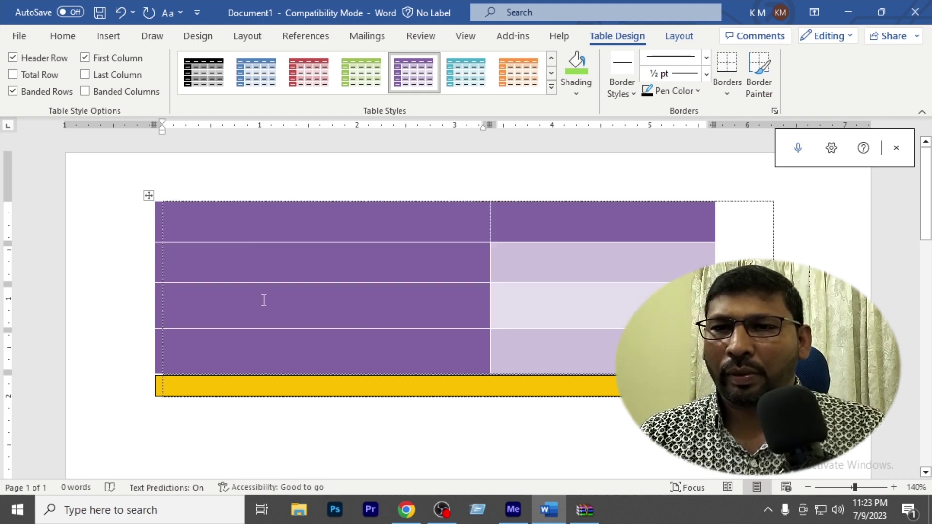
key(ctrl+z)
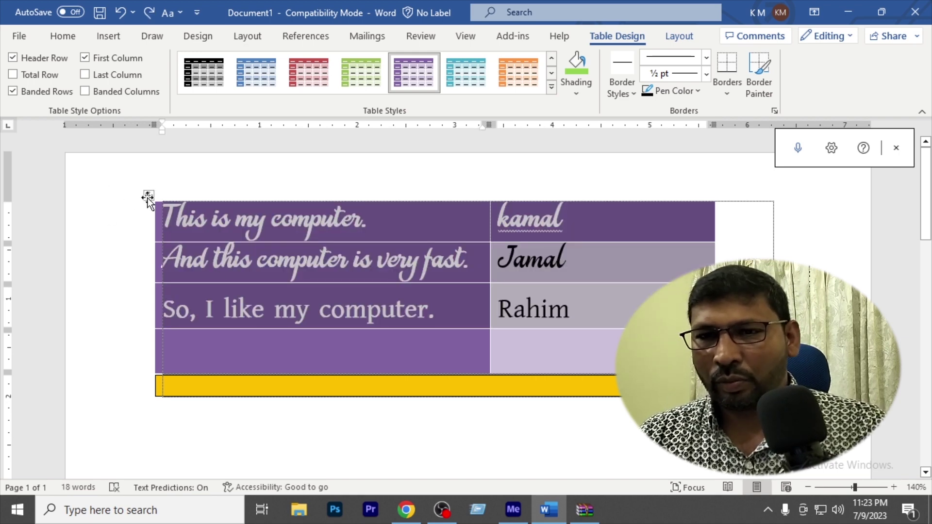
click(117, 340)
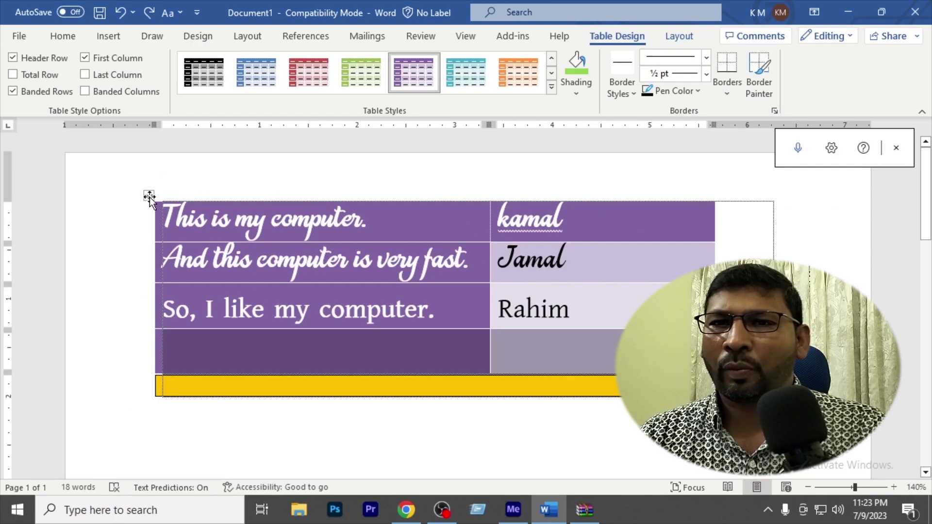
- Select the whole table and cycle through the ribbon, ending on Table Layout
click(101, 170)
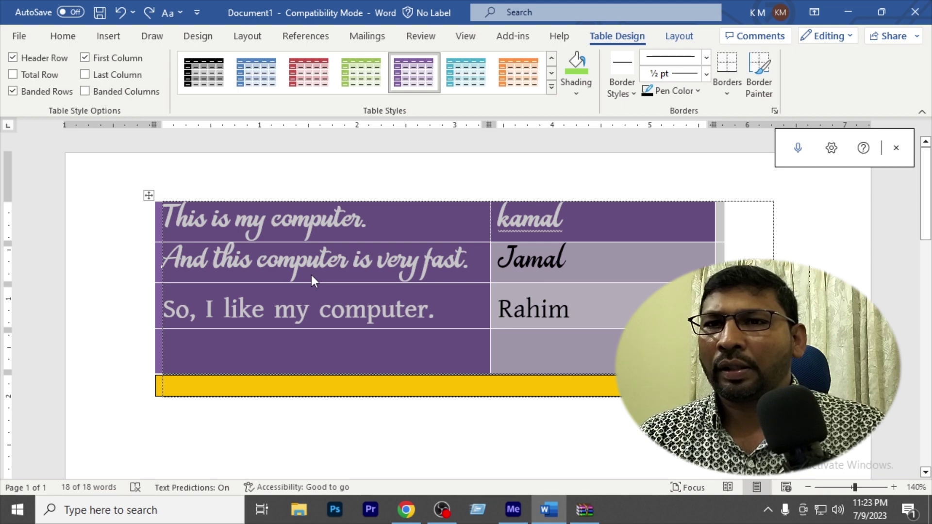
click(675, 37)
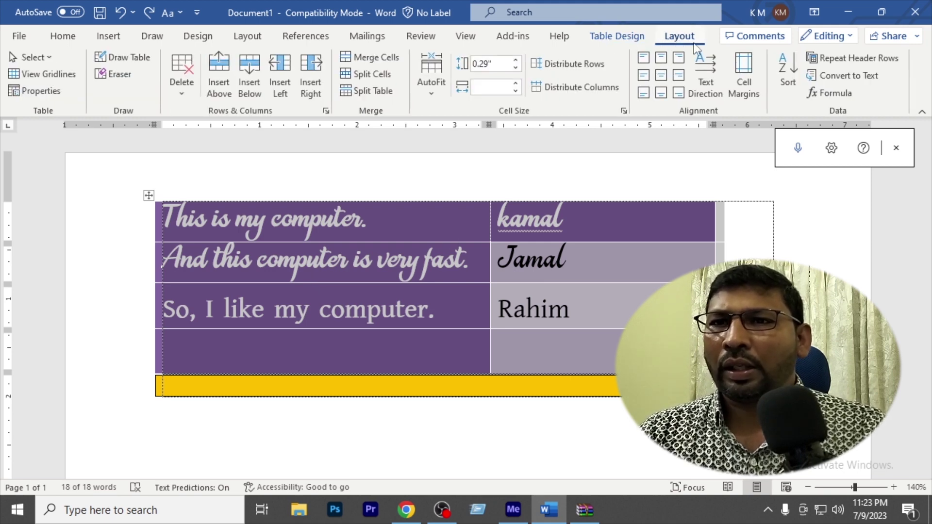
click(249, 39)
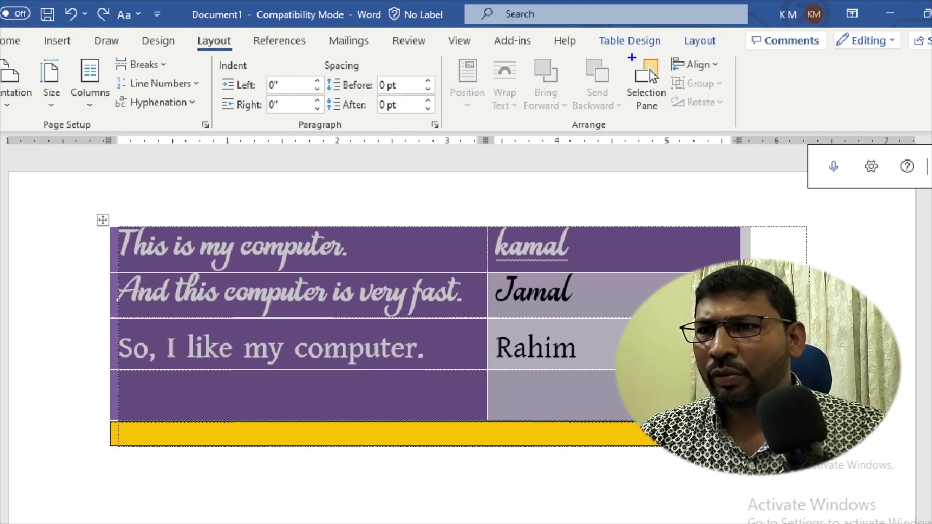
drag(592, 30, 671, 57)
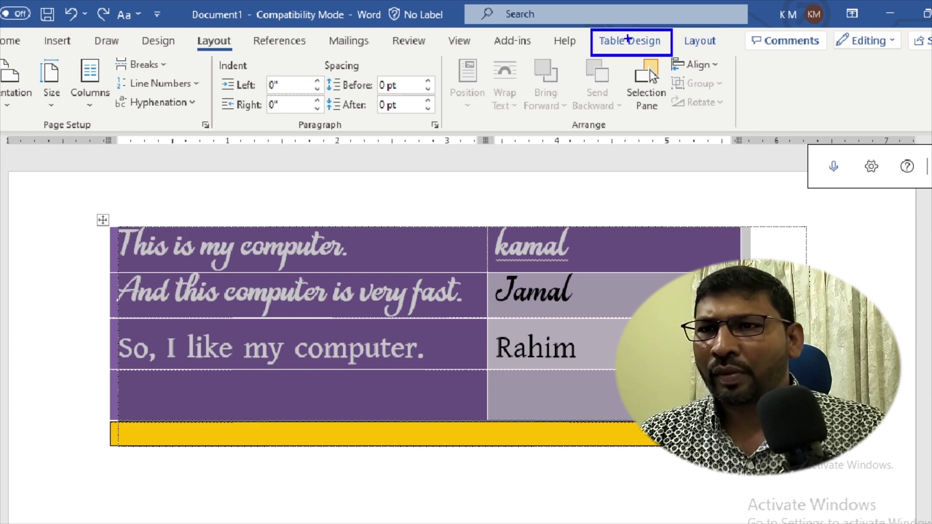
key(Escape)
click(615, 36)
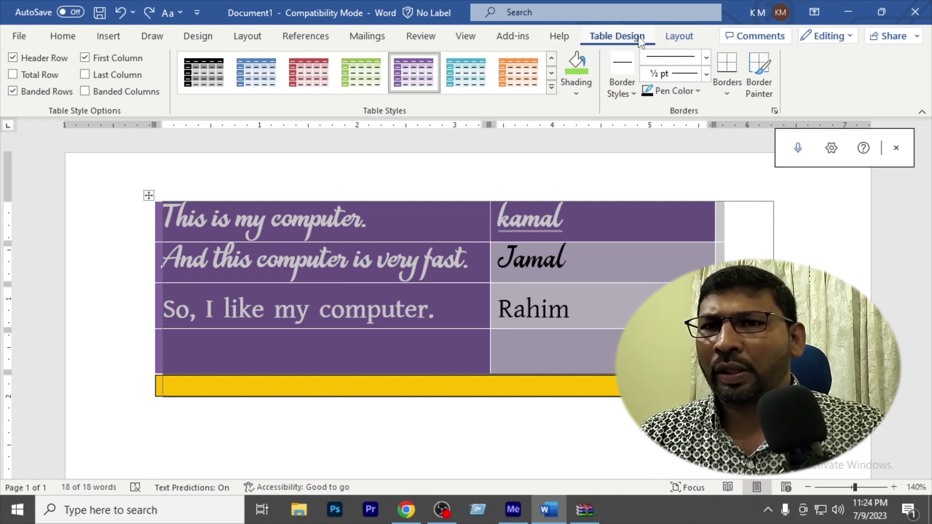
click(467, 39)
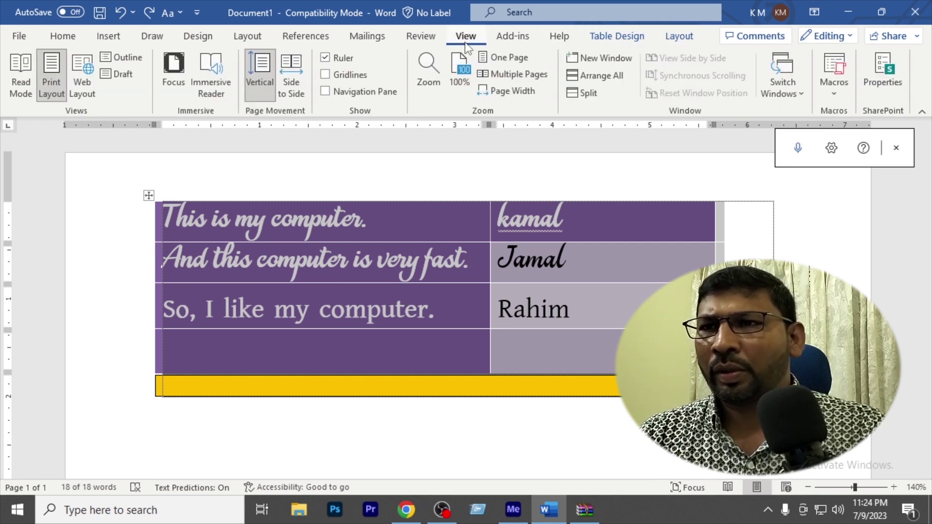
click(71, 41)
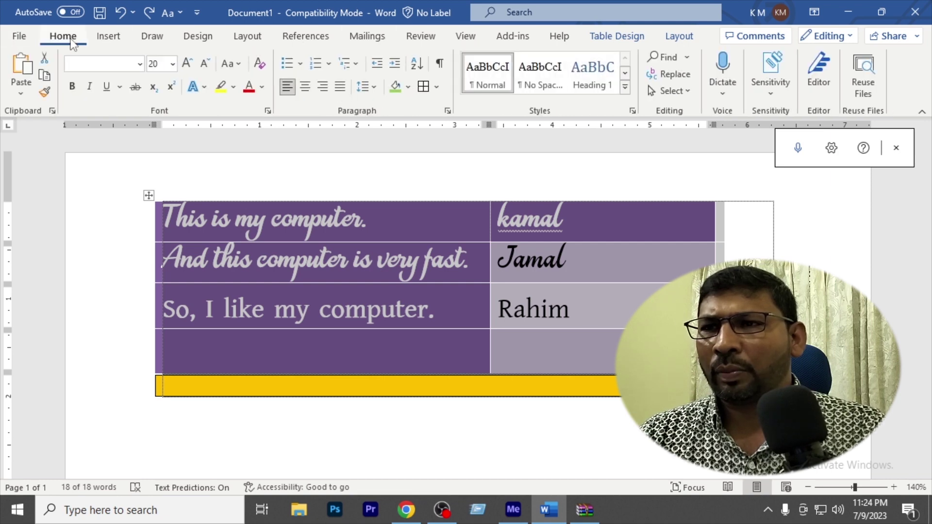
click(679, 39)
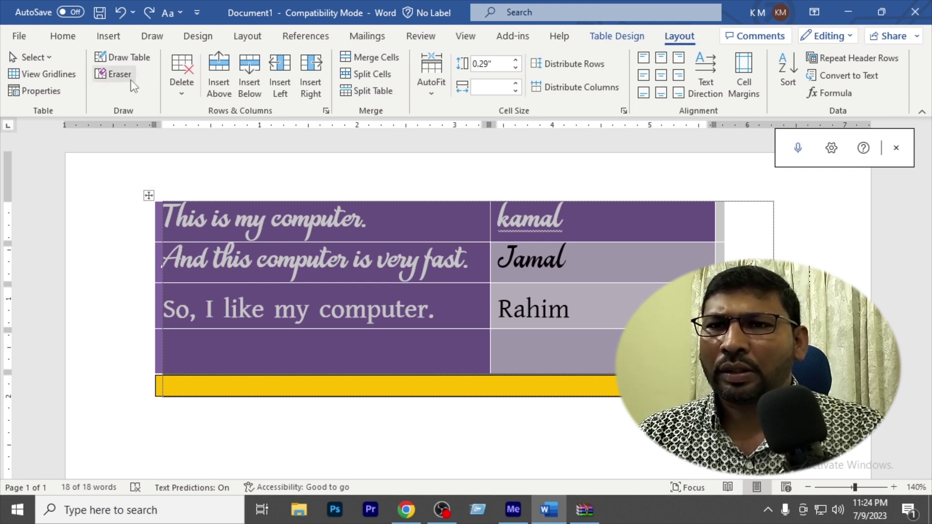
- Delete the entire table of sentences and names with Delete Table
click(184, 72)
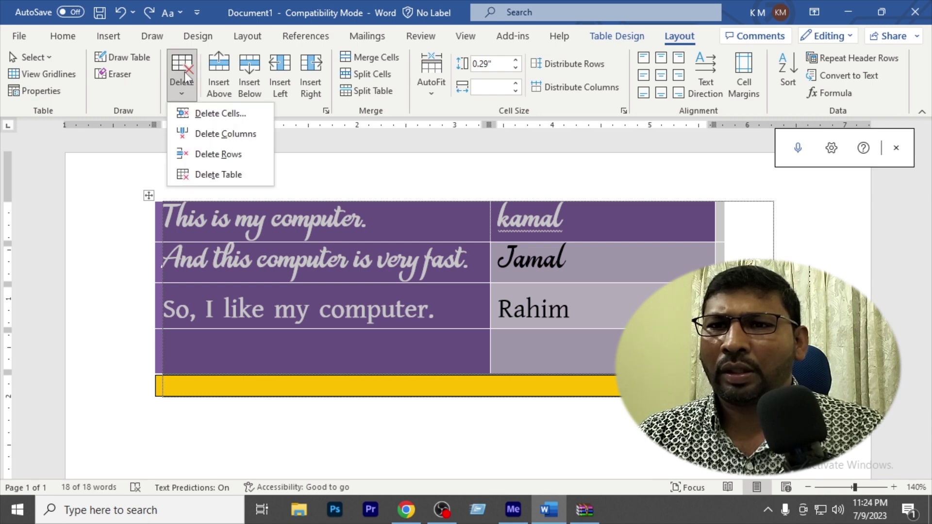
click(219, 176)
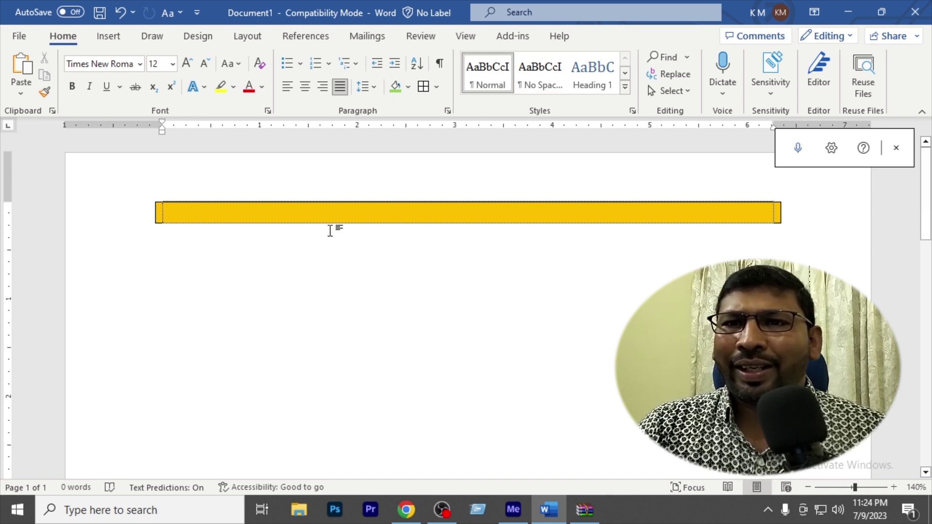
- Start inserting a picture from this device and browse to the New Volume (G:) drive
click(102, 38)
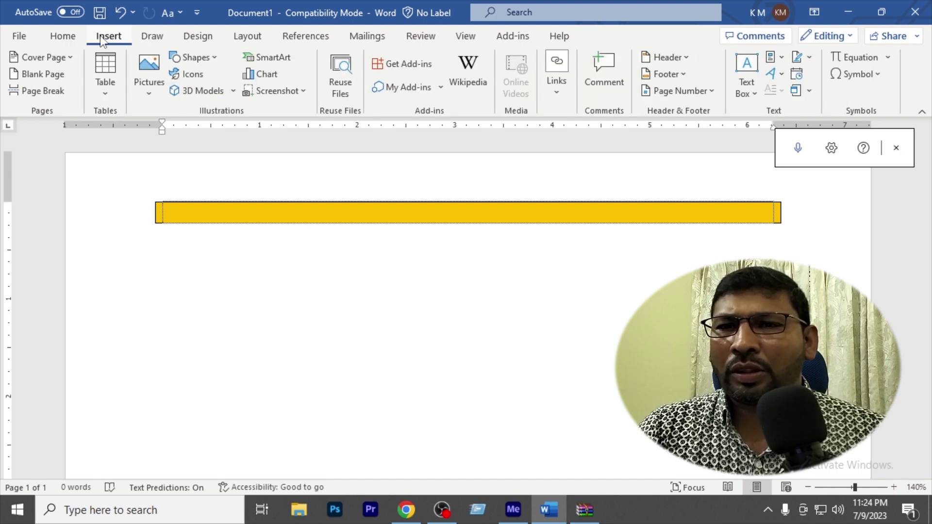
click(153, 98)
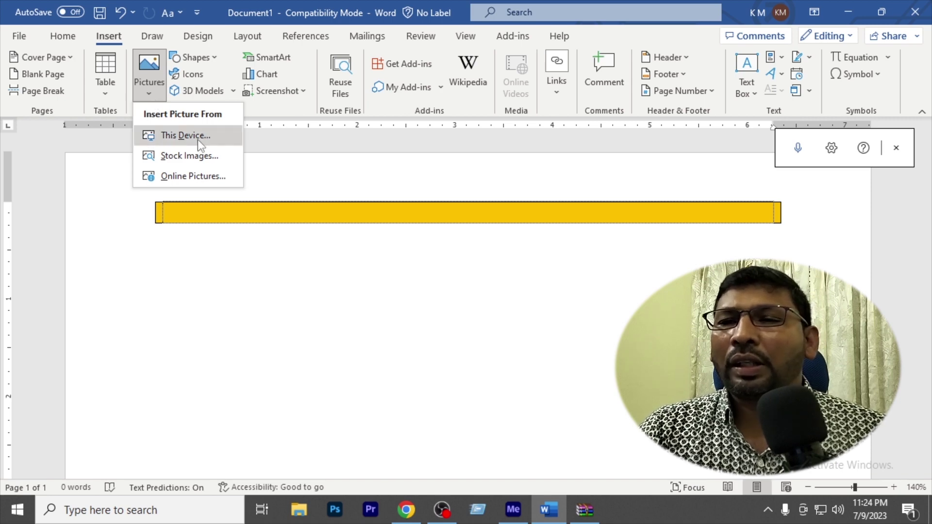
click(182, 136)
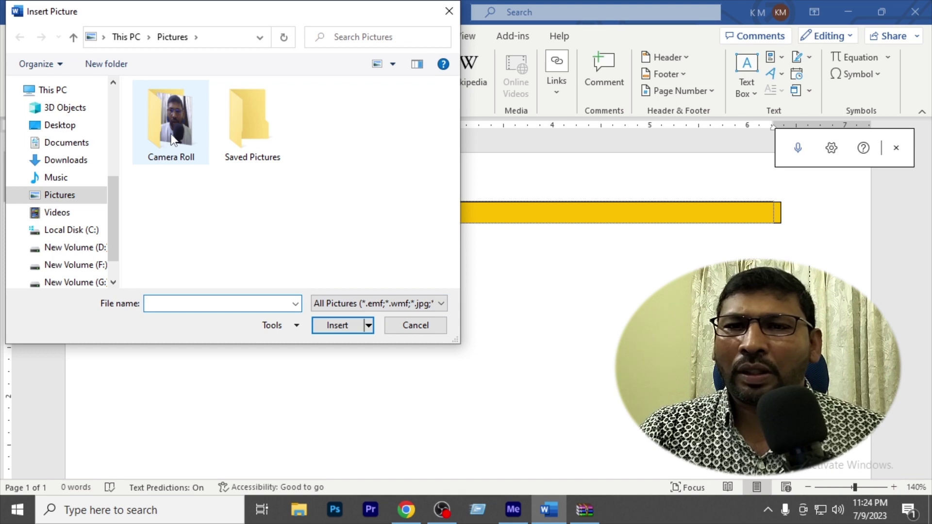
double_click(172, 140)
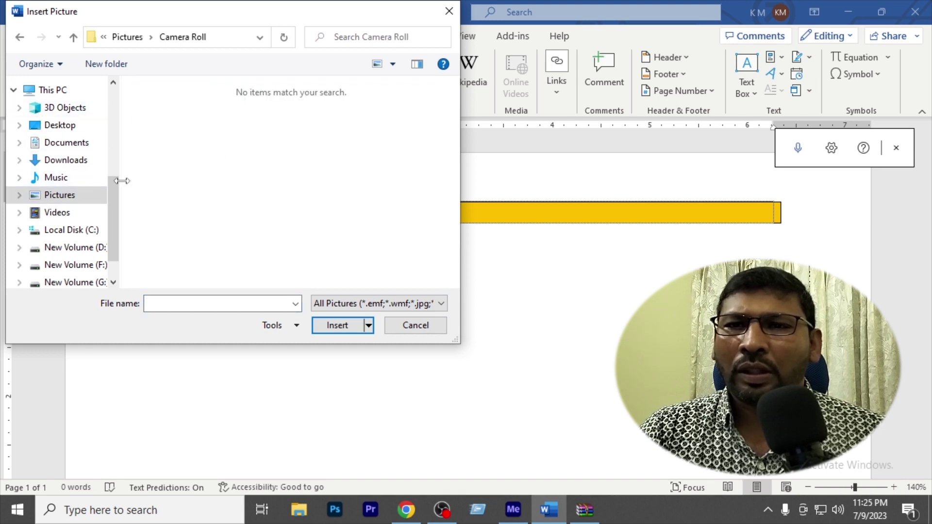
click(61, 196)
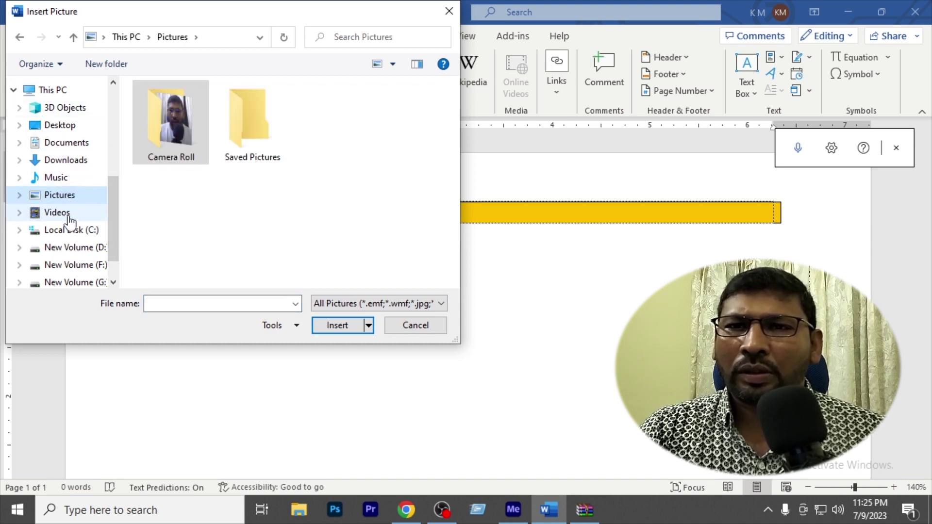
double_click(249, 135)
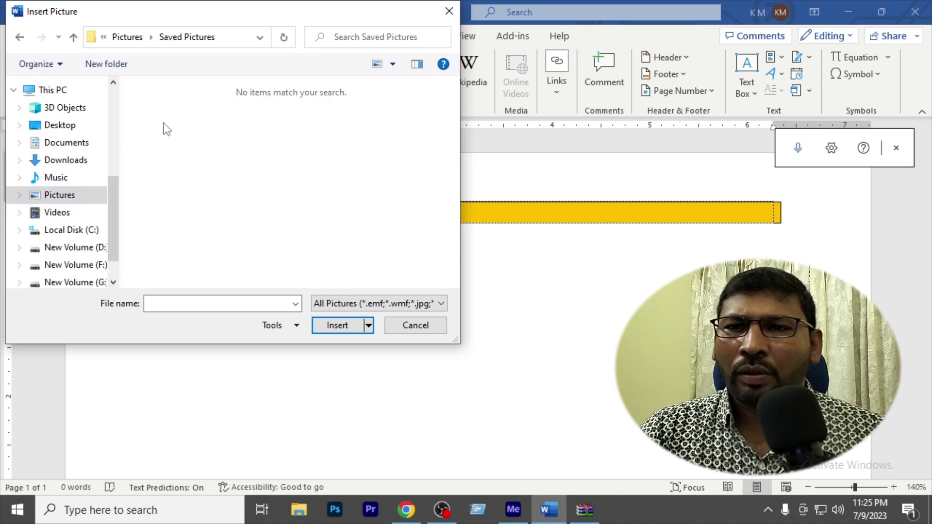
click(20, 38)
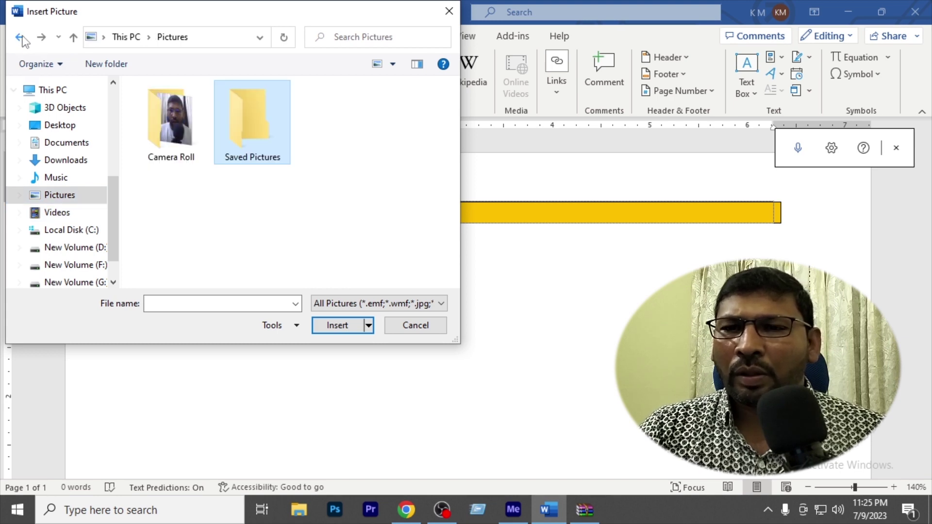
click(74, 283)
- Open the photo folder on G: and insert IMG_20170216_192926.jpg into the page
scroll(265, 213, down, 3)
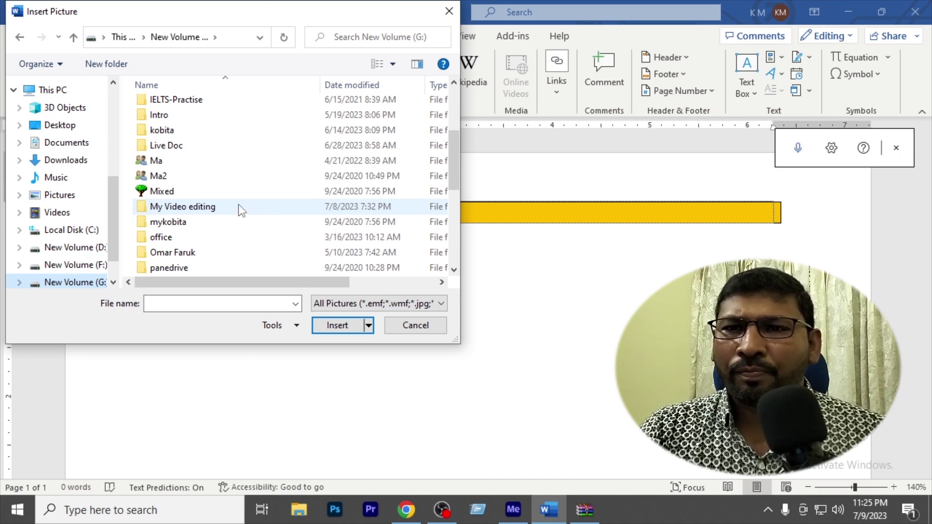
scroll(238, 208, down, 2)
scroll(238, 204, up, 4)
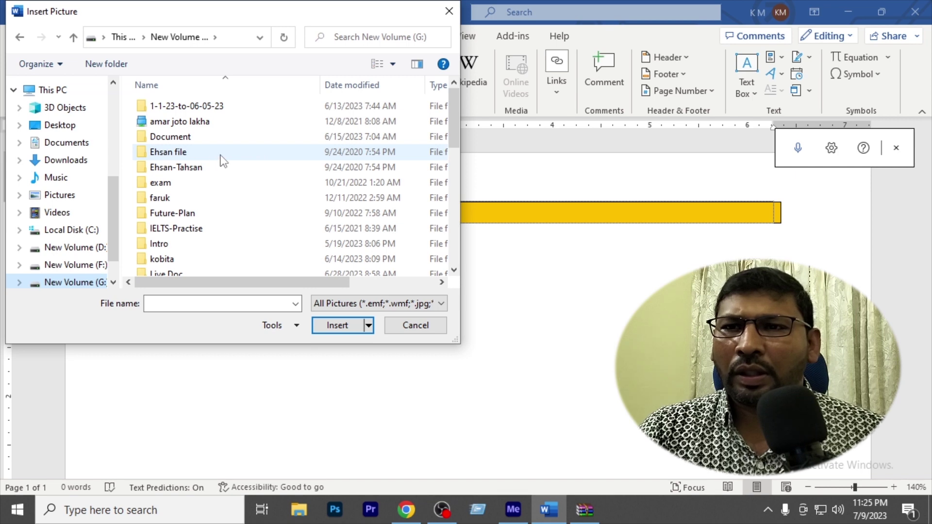
double_click(220, 167)
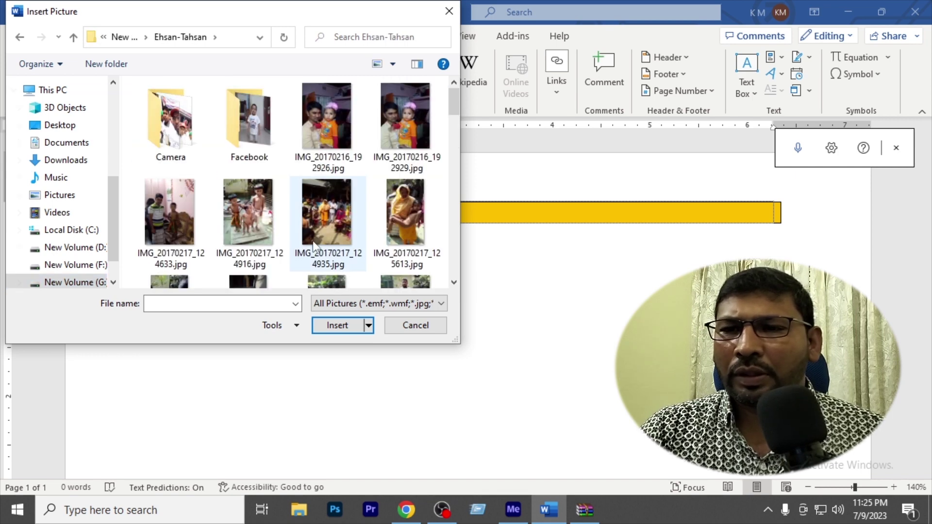
click(332, 131)
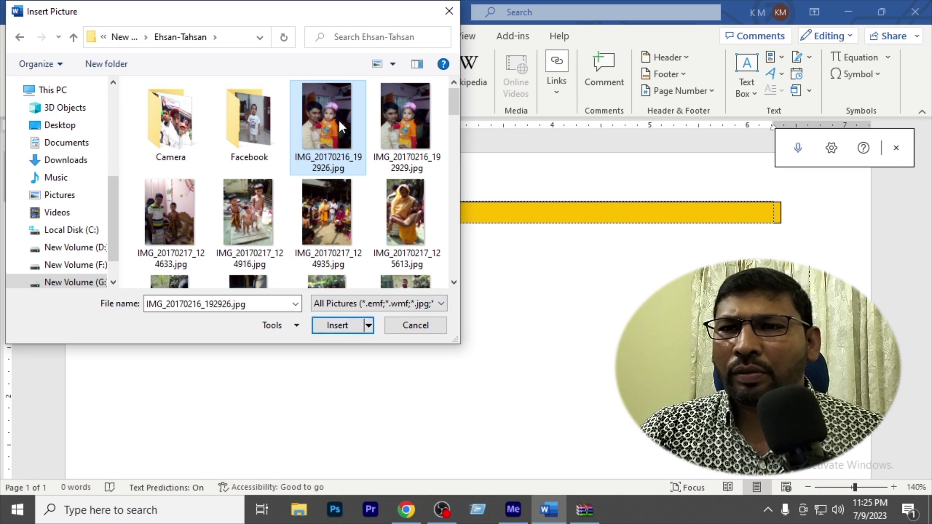
drag(460, 155, 567, 164)
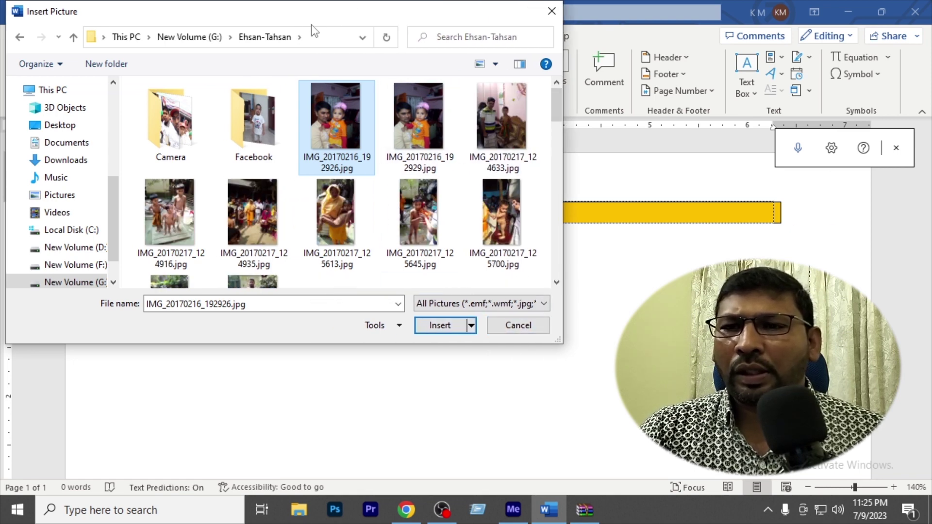
drag(301, 14, 178, 26)
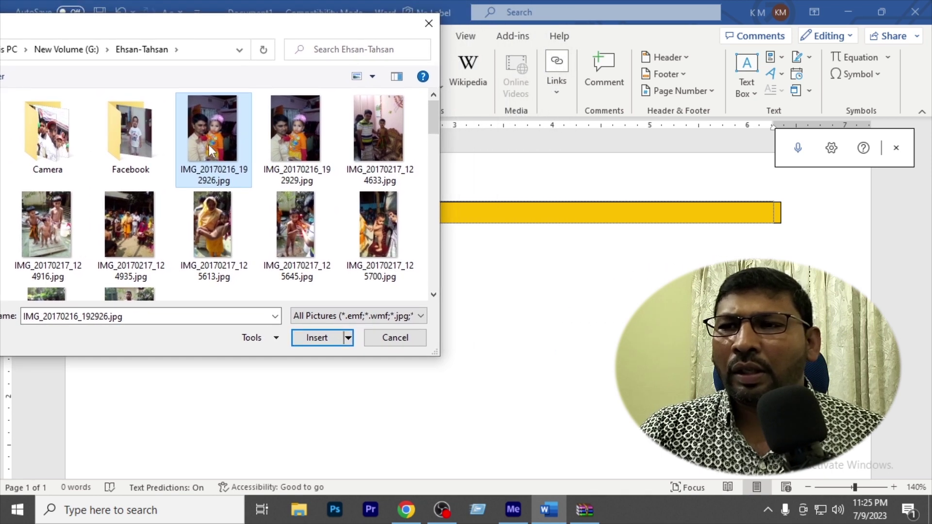
click(322, 338)
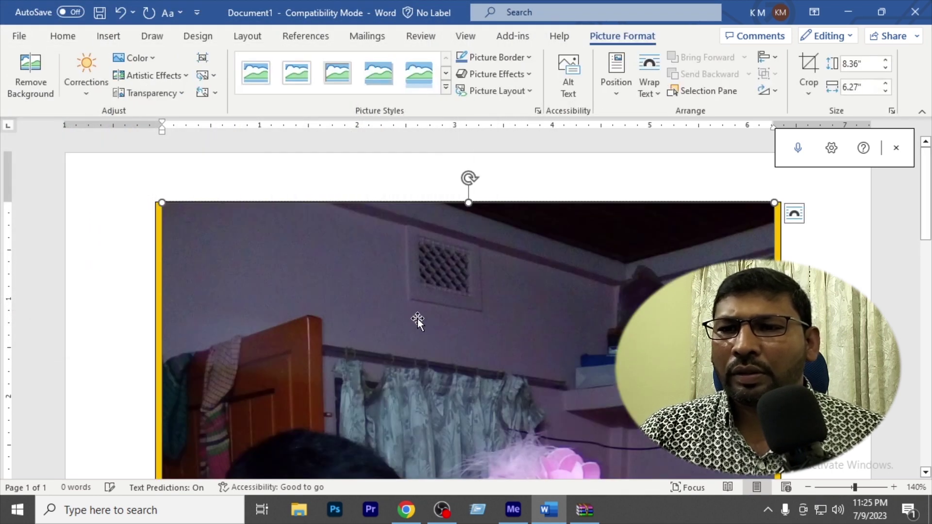
- Shrink the photo by its corner handle to about 3.29 by 2.47 inches
drag(162, 204, 394, 378)
scroll(549, 392, down, 5)
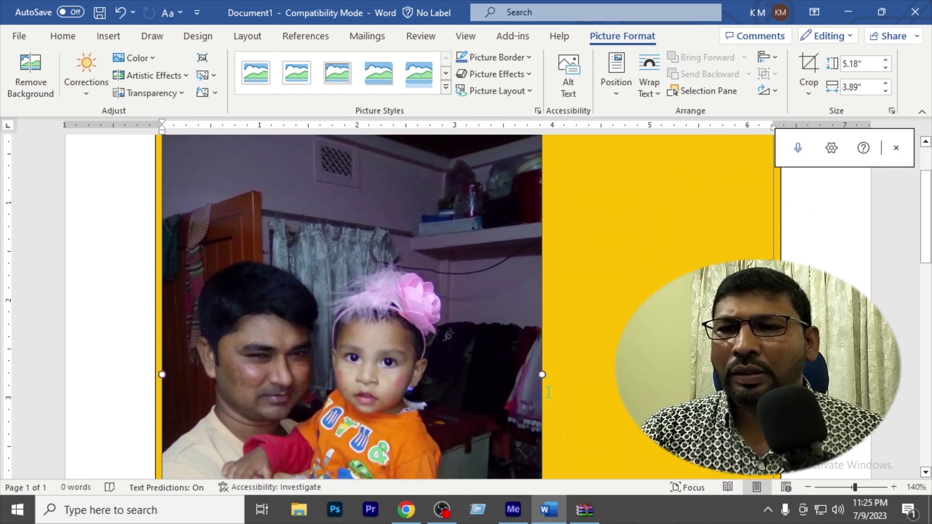
scroll(549, 392, up, 5)
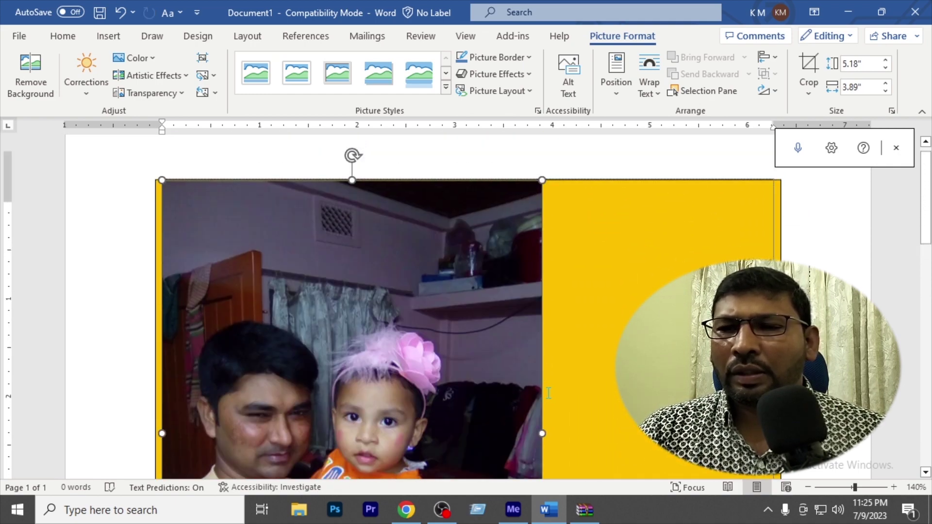
drag(161, 203, 300, 306)
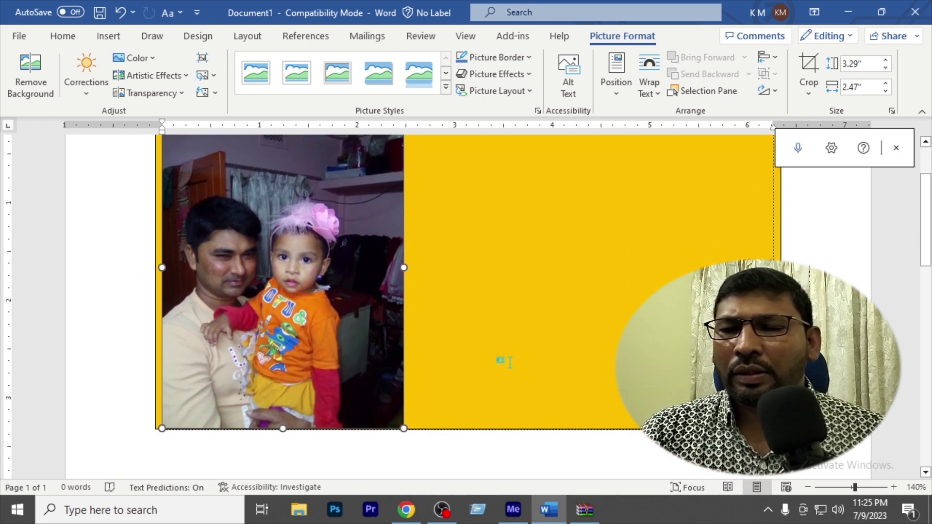
- Make the photo shorter and slightly narrower so it fits the yellow box's left side
click(573, 342)
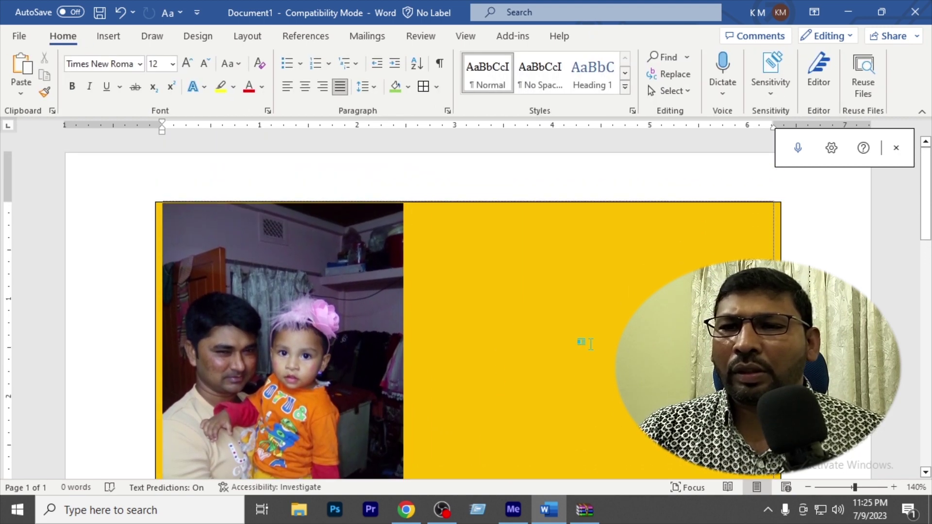
click(384, 346)
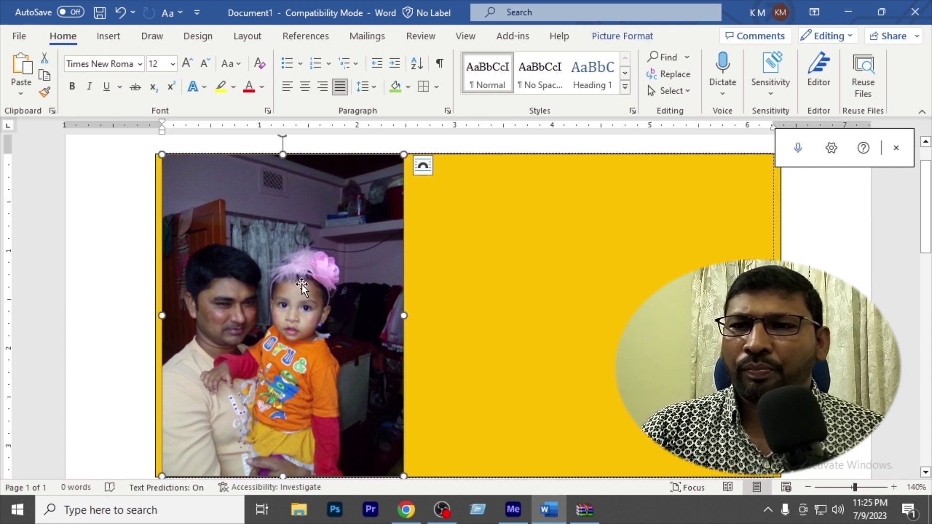
click(454, 308)
click(212, 301)
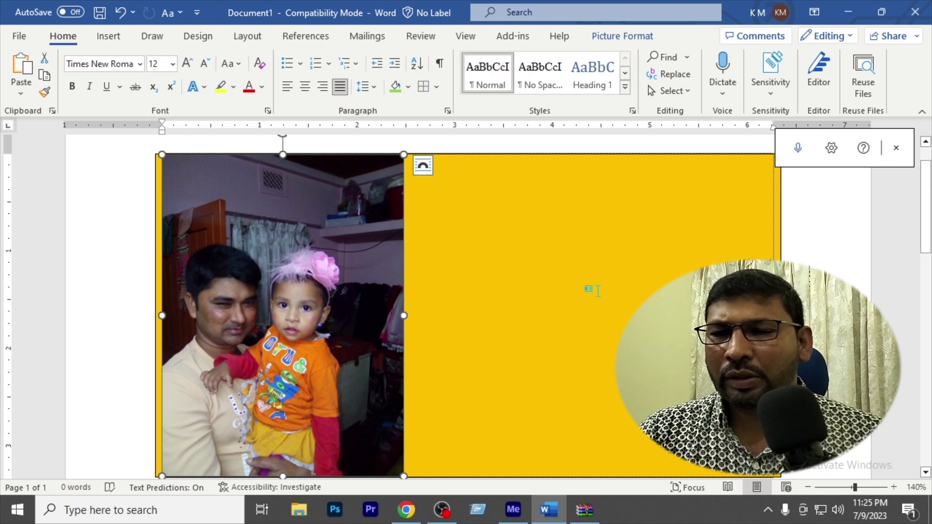
drag(284, 156, 294, 233)
drag(405, 275, 395, 276)
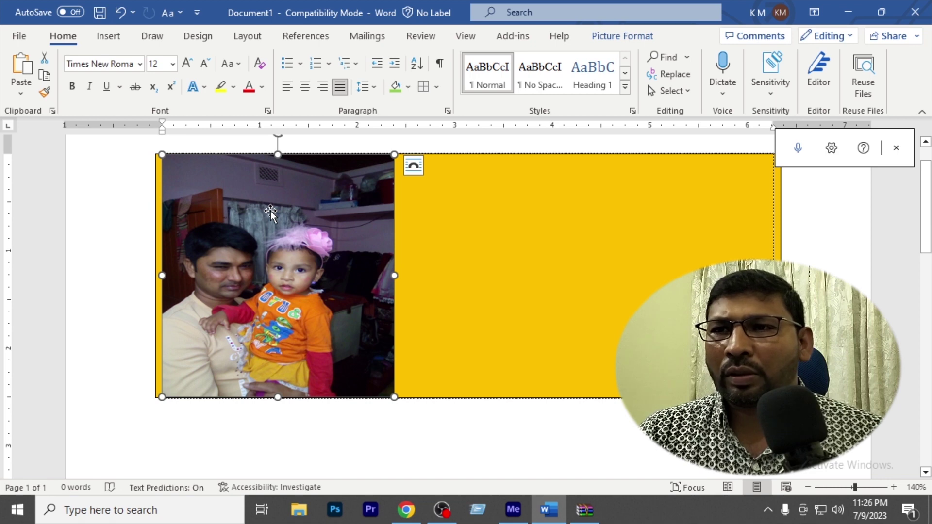
- Open and close the photo's Format Picture pane, leaving the Picture Format ribbon showing
click(628, 36)
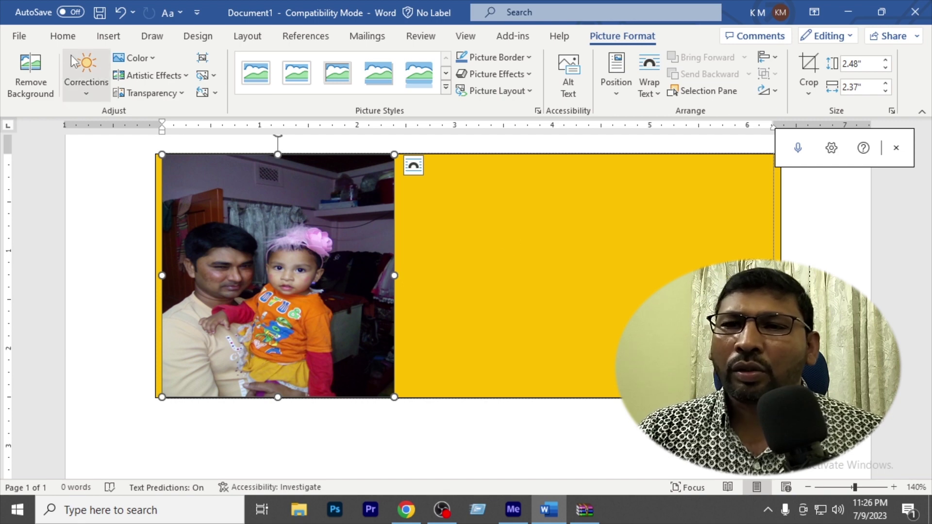
click(63, 36)
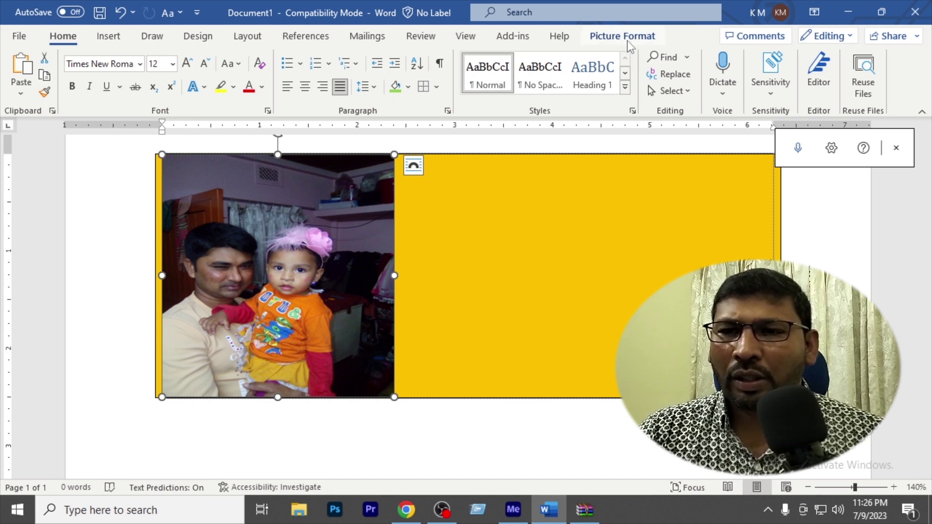
right_click(283, 219)
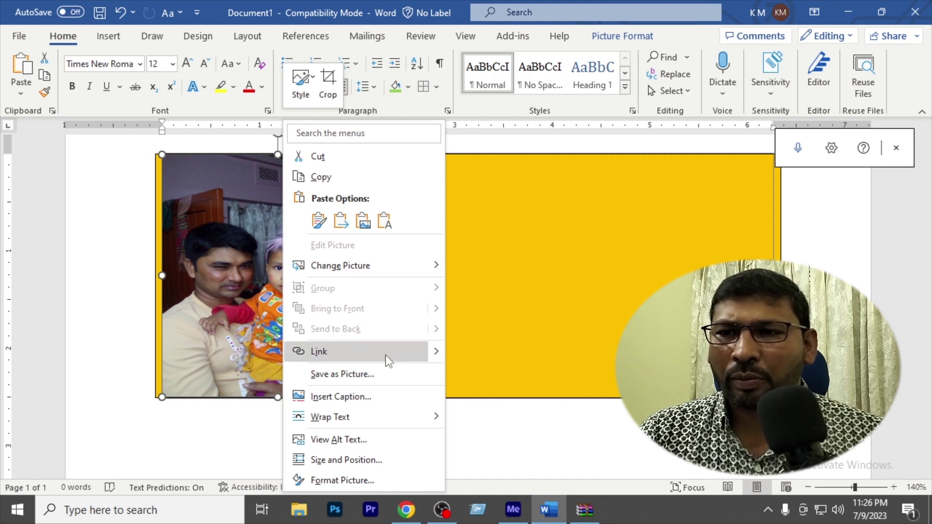
mouse_move(334, 274)
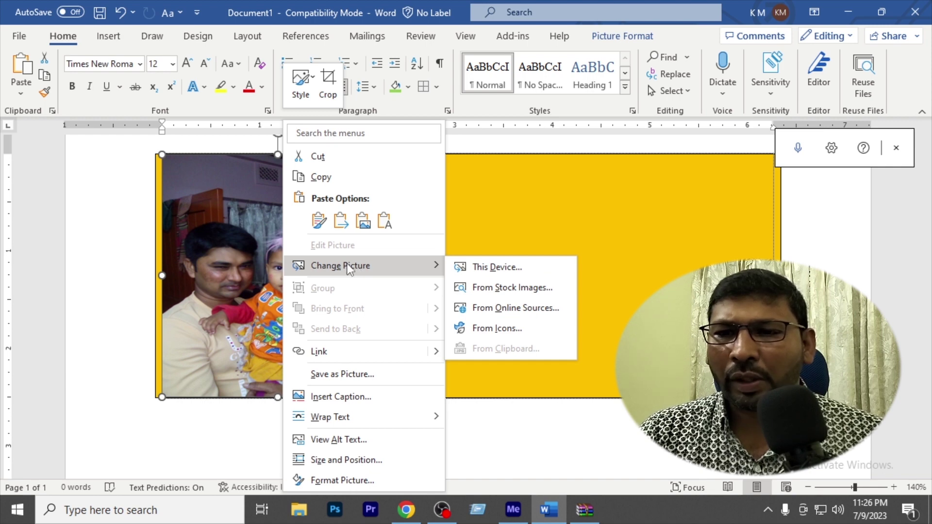
click(346, 482)
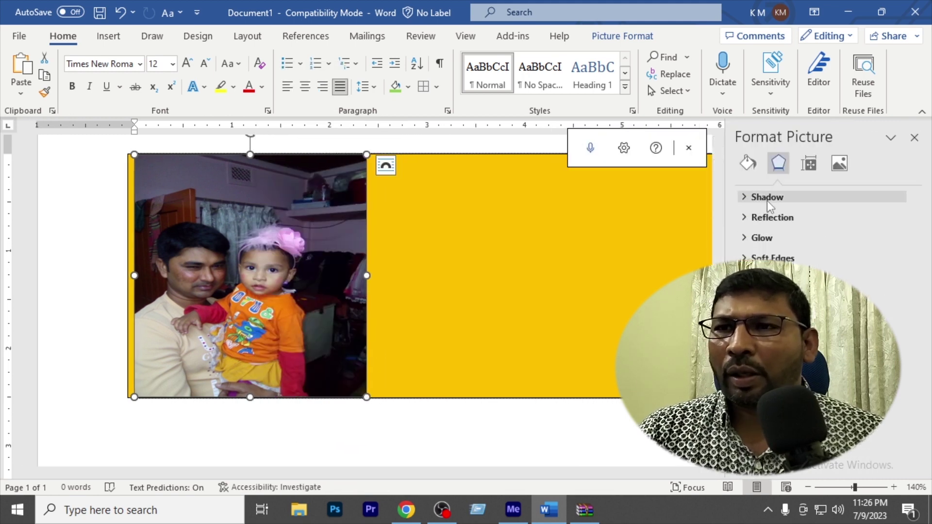
click(915, 137)
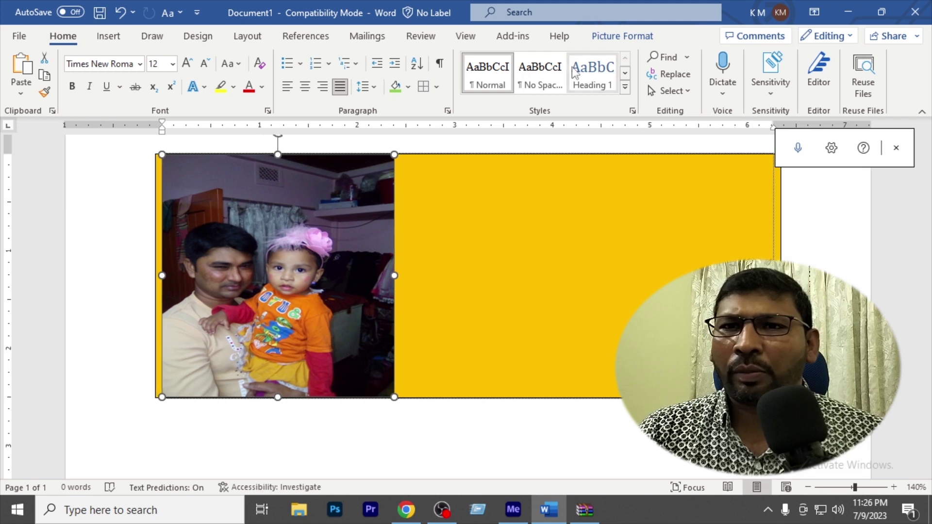
click(616, 39)
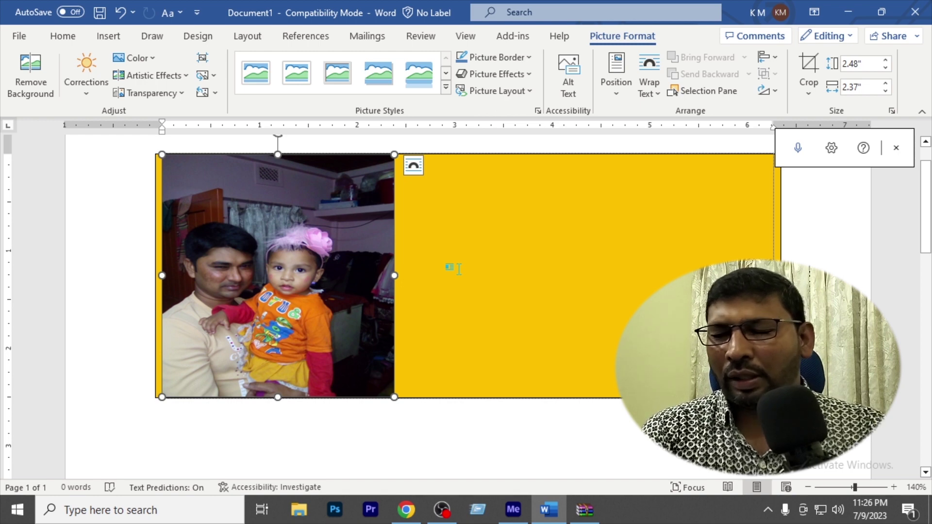
- Undo the photo's last move and realign it with Ctrl+E, then Ctrl+L
key(ctrl+z)
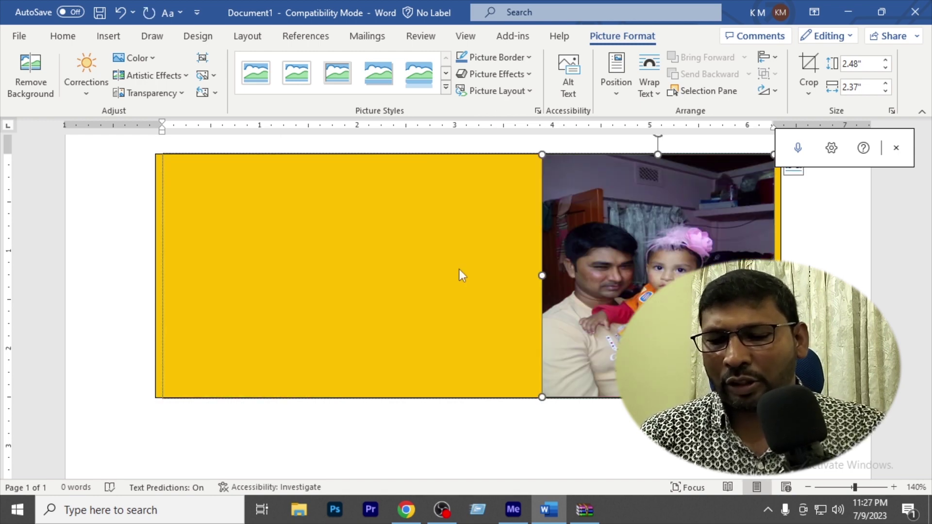
key(ctrl+e)
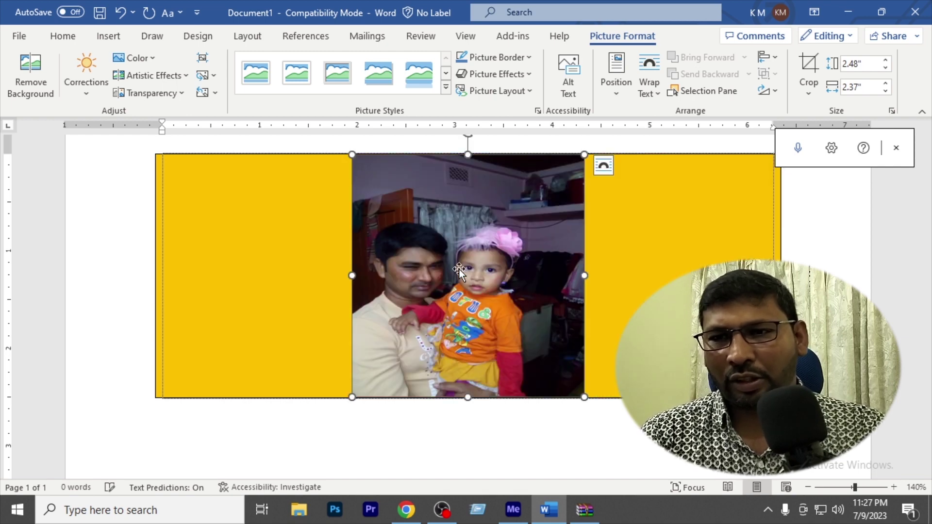
key(ctrl+l)
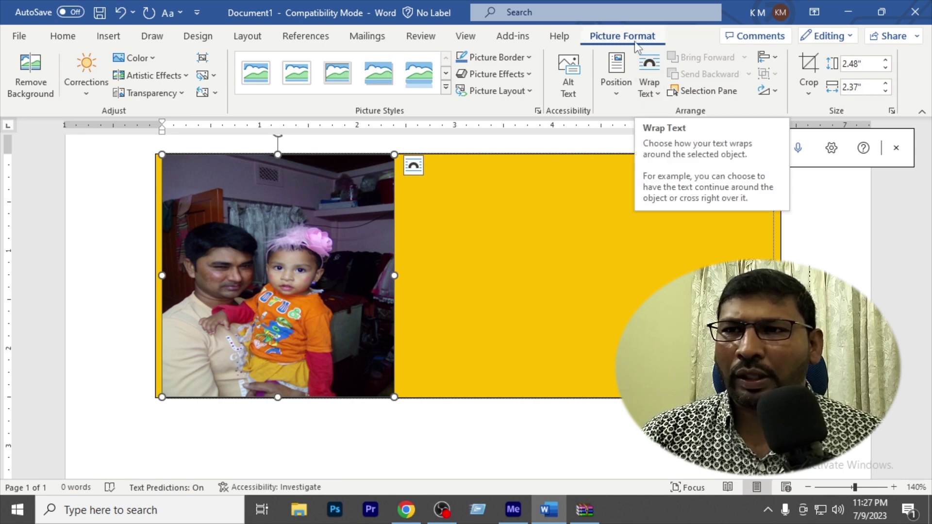
- Set the photo to In Front of Text and move it so its top overlaps the yellow bar
click(659, 95)
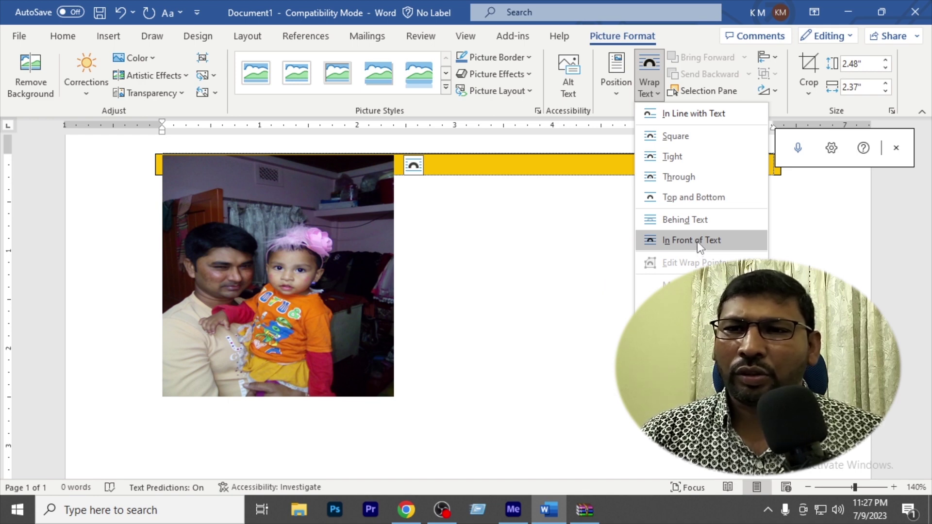
click(697, 241)
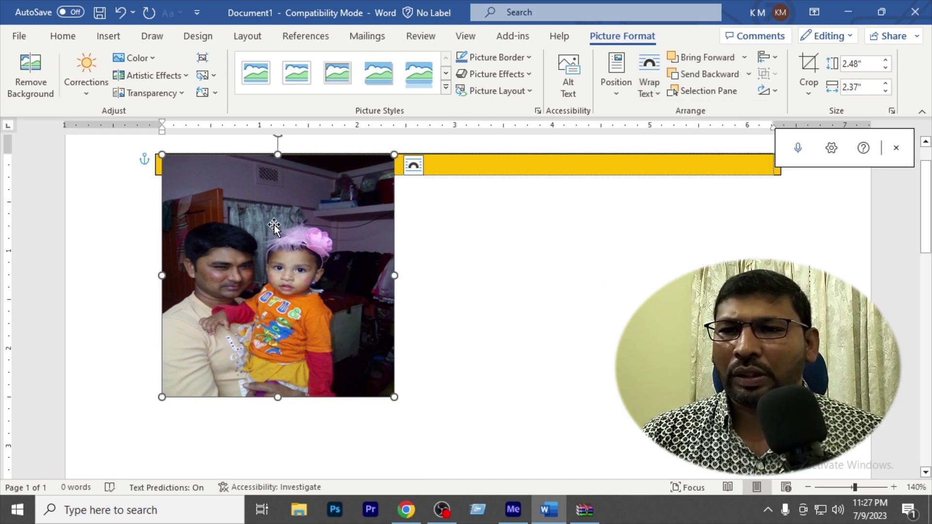
drag(274, 225, 417, 260)
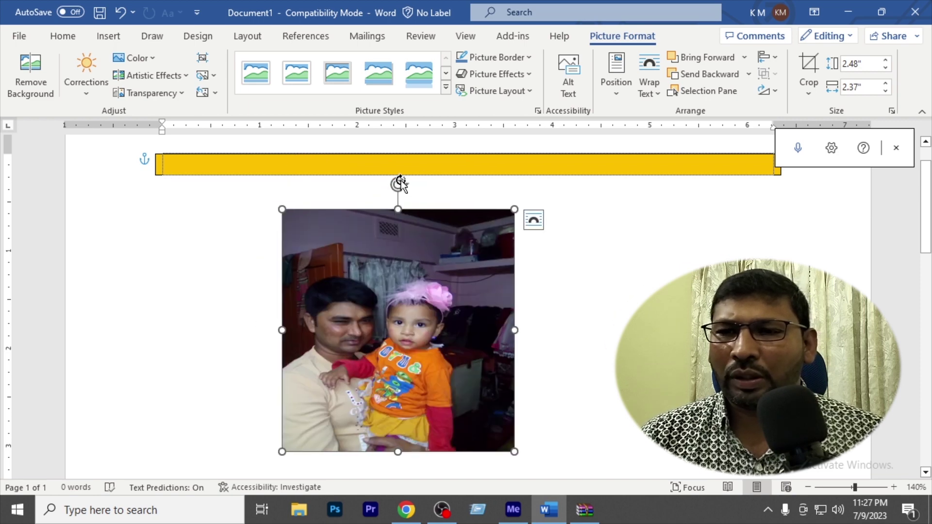
mouse_move(401, 183)
mouse_down()
mouse_move(476, 205)
mouse_move(524, 357)
mouse_move(514, 399)
mouse_move(383, 452)
mouse_move(286, 425)
mouse_move(252, 316)
mouse_move(231, 191)
mouse_move(308, 127)
mouse_move(378, 165)
mouse_move(412, 205)
mouse_move(399, 187)
mouse_up()
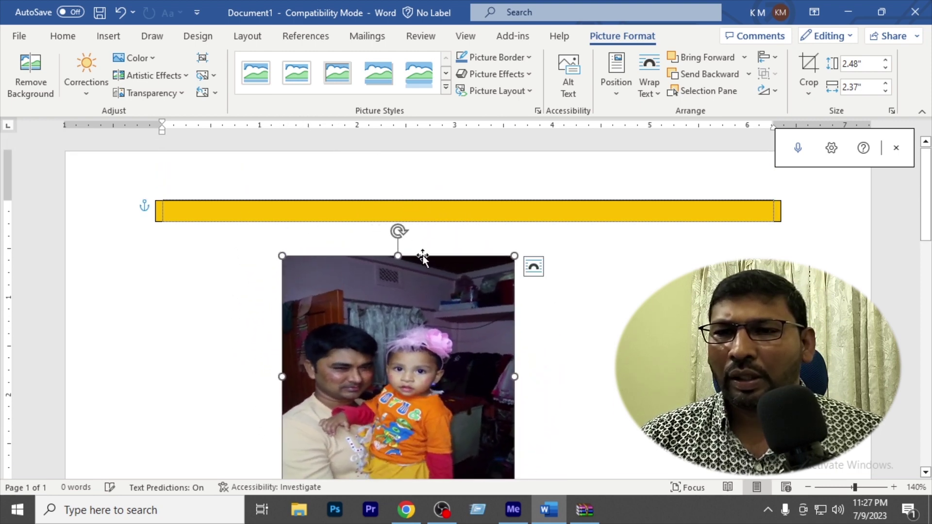
drag(413, 299, 373, 214)
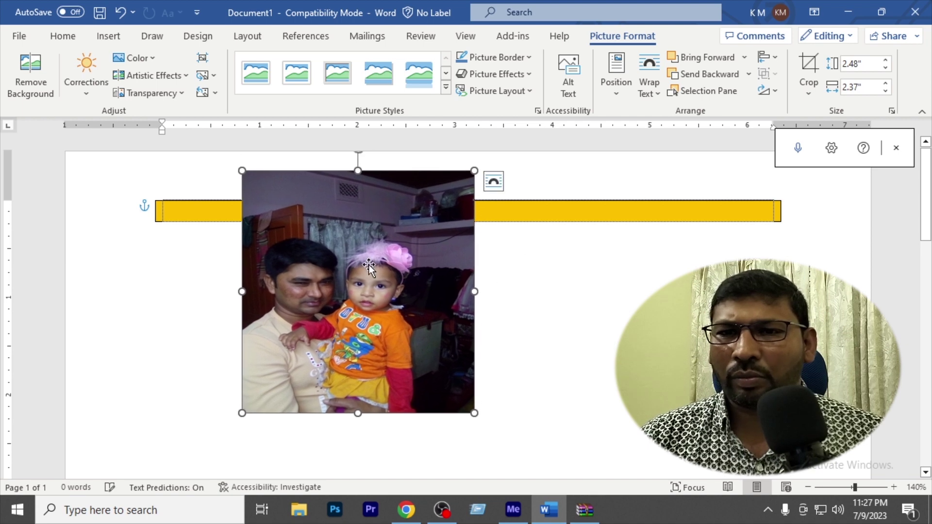
drag(344, 259, 450, 264)
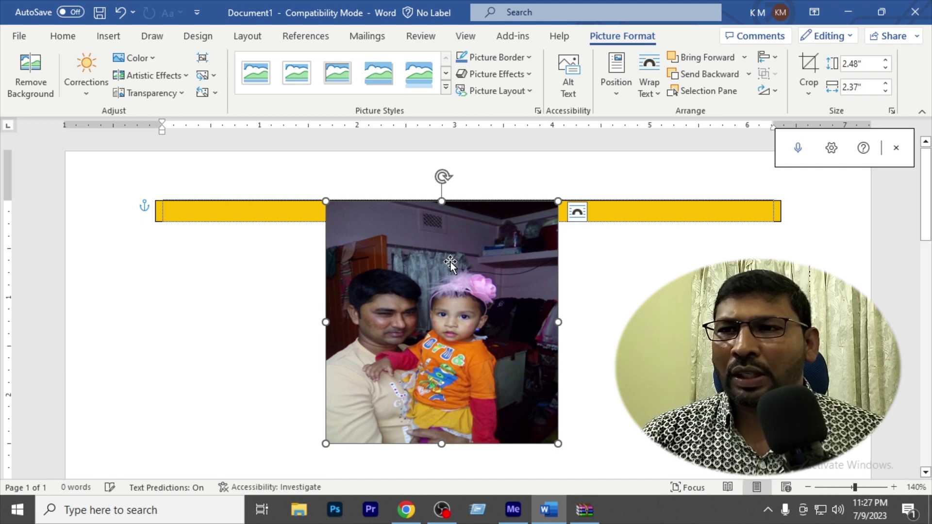
click(656, 99)
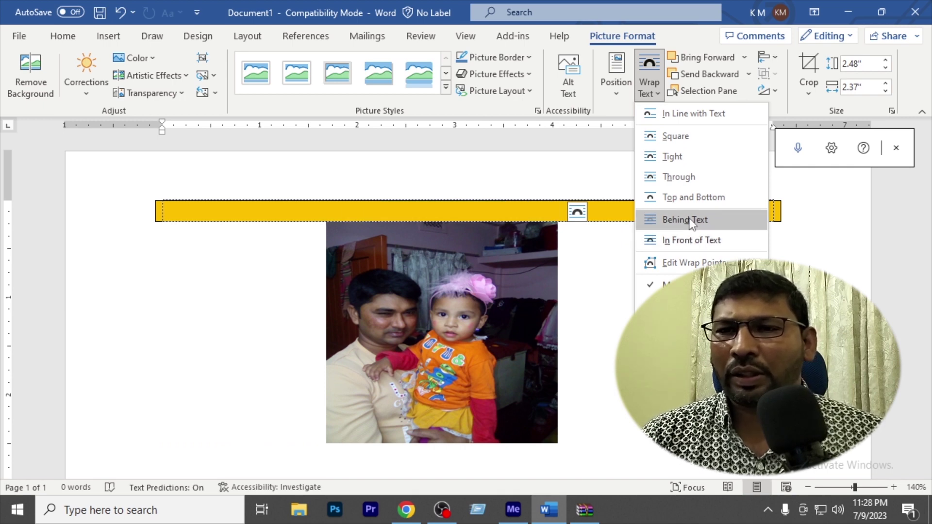
- Put the photo behind the bar and type 'jhkbkjbkjbkjbn hoijhosd jo sdjp olsd pkpod' into the bar
click(692, 223)
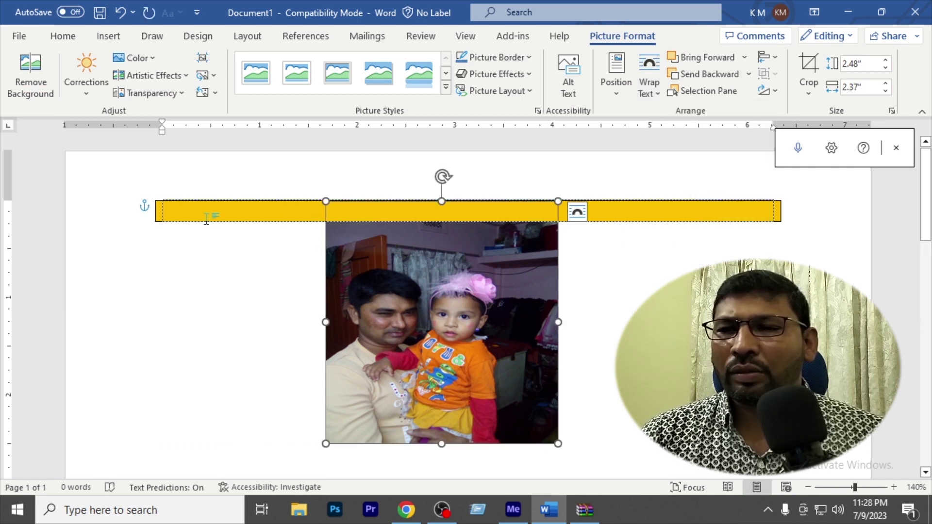
drag(426, 259, 421, 245)
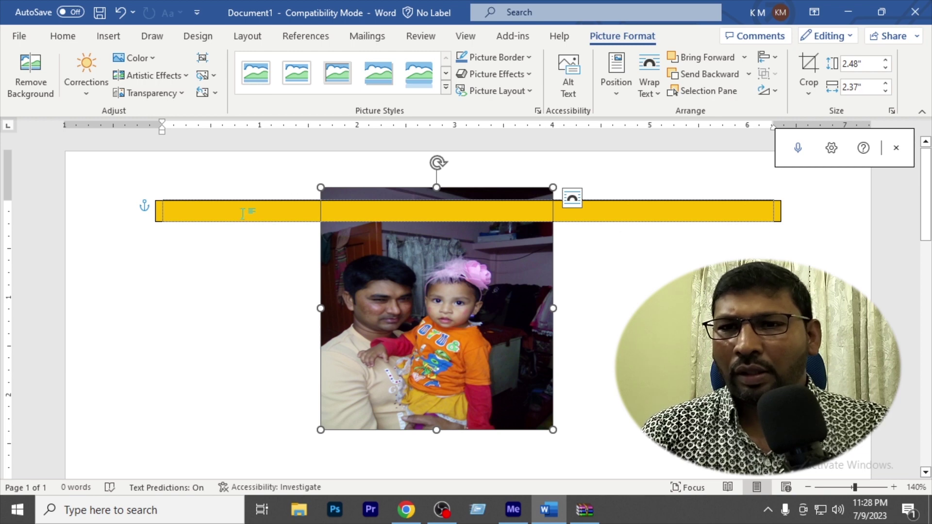
click(244, 212)
text(jhkb)
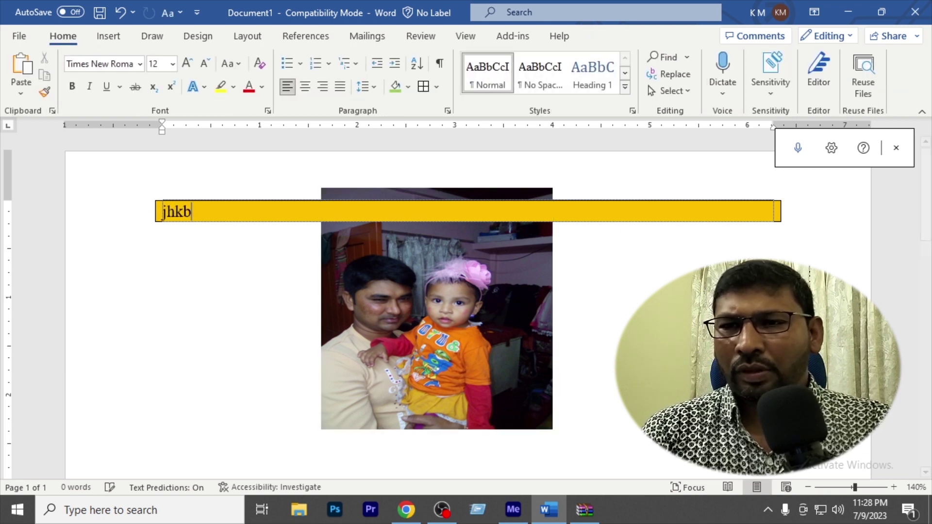
text(kjbkjbkjbn hoijhosd )
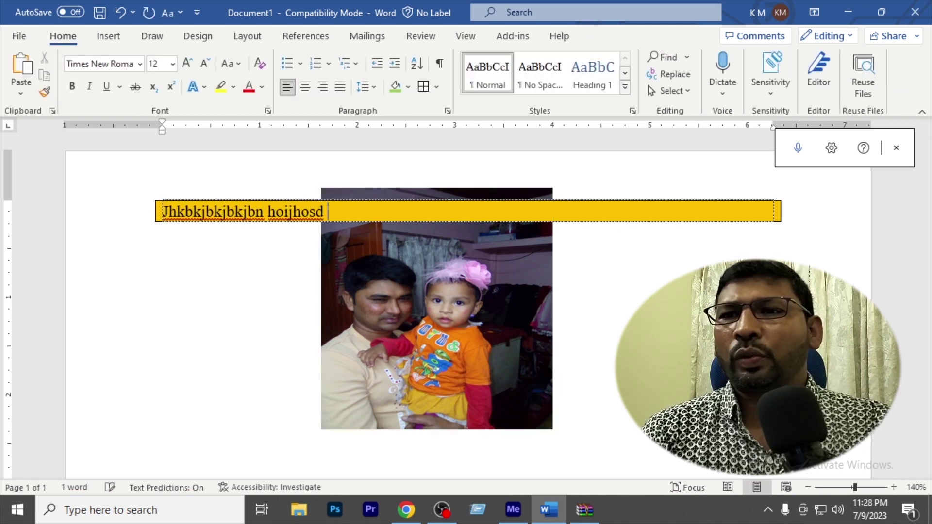
text(jo sdjp  olsd  pkpod)
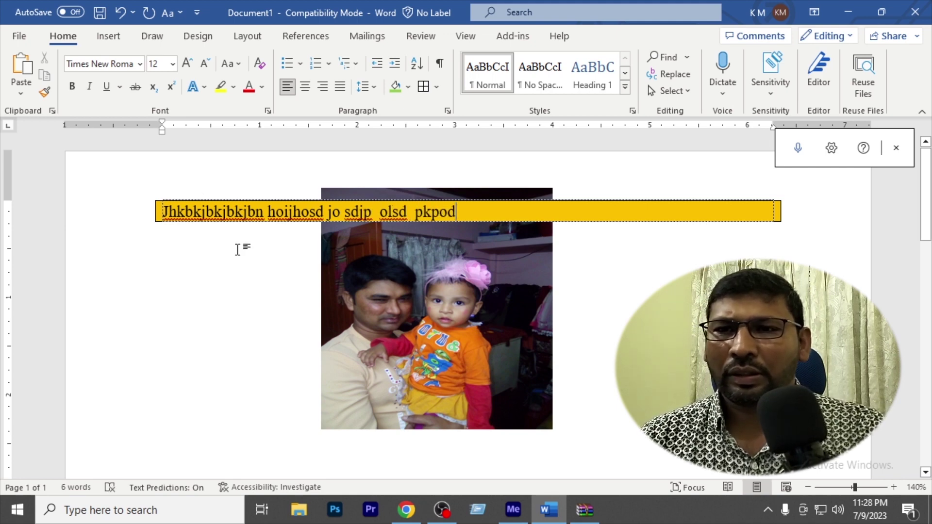
drag(368, 248, 313, 240)
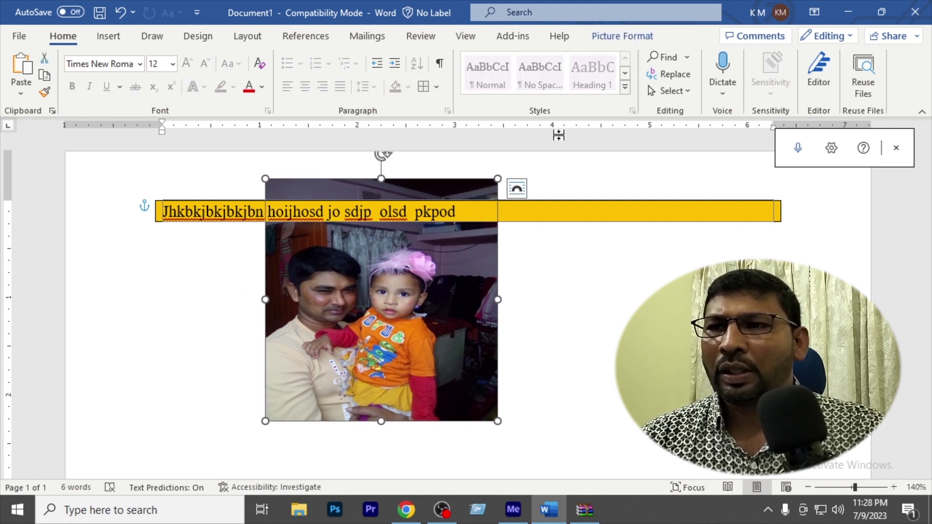
- Switch the photo's wrapping between In Front of Text and Behind Text, ending on Behind Text
click(623, 35)
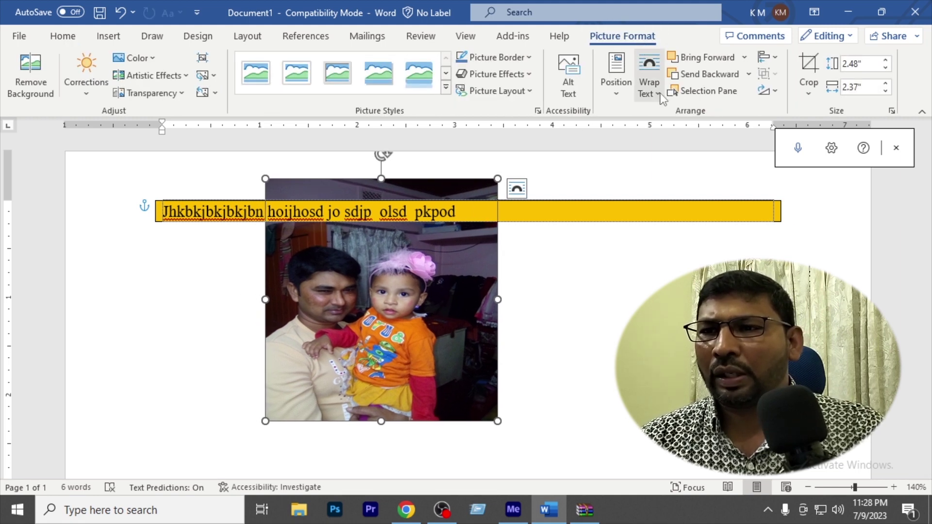
click(659, 93)
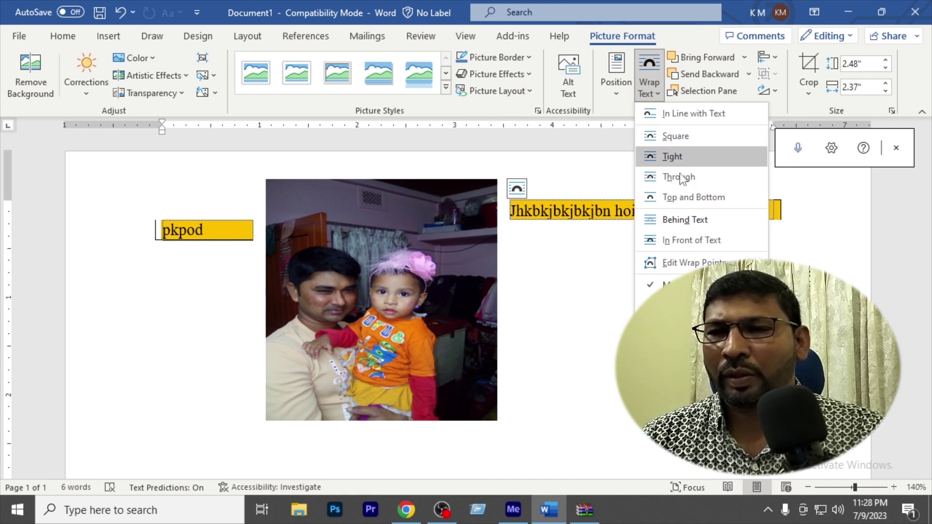
click(690, 240)
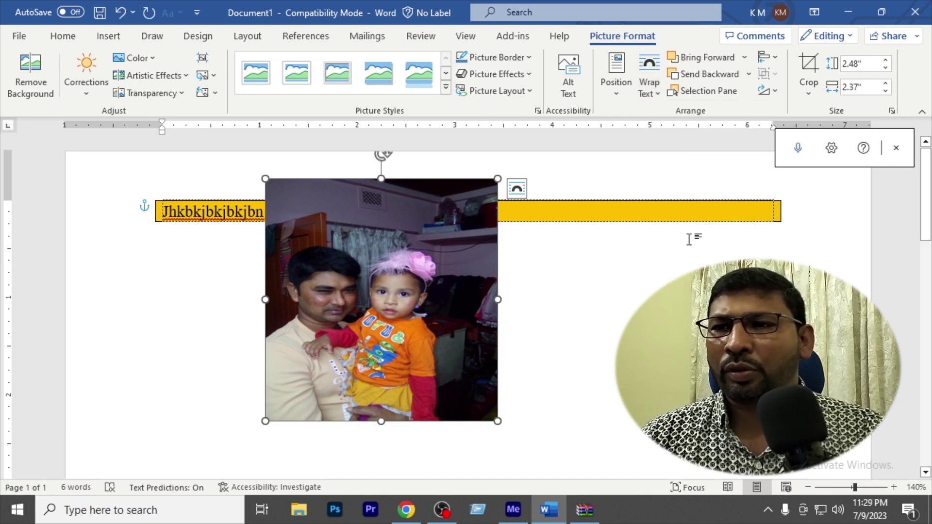
click(661, 93)
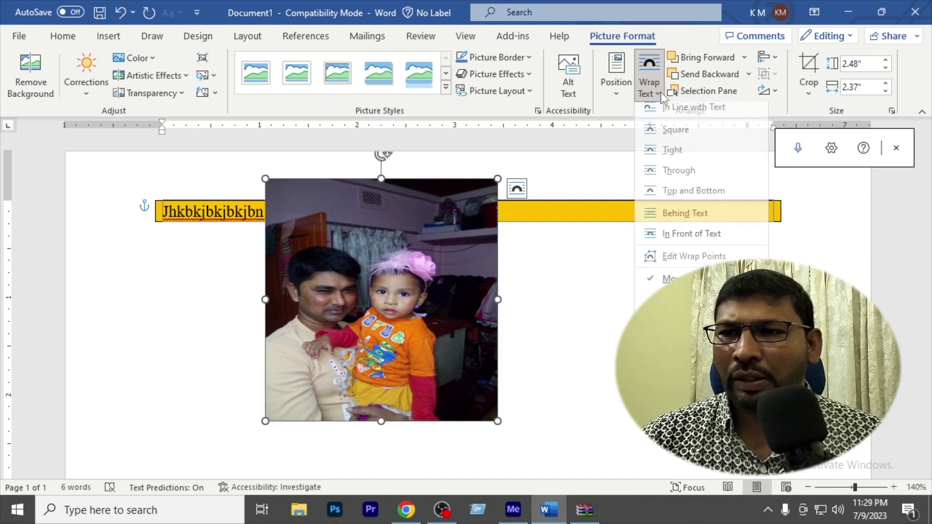
click(684, 219)
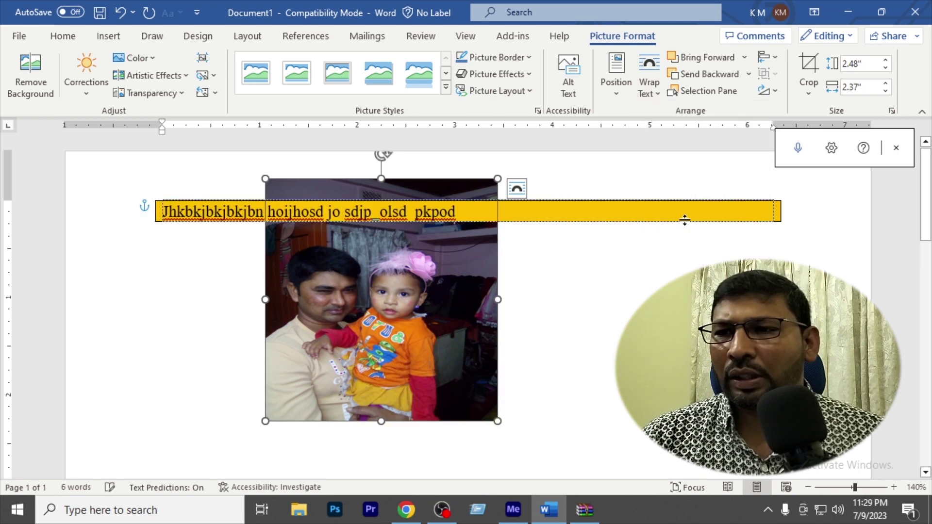
click(660, 95)
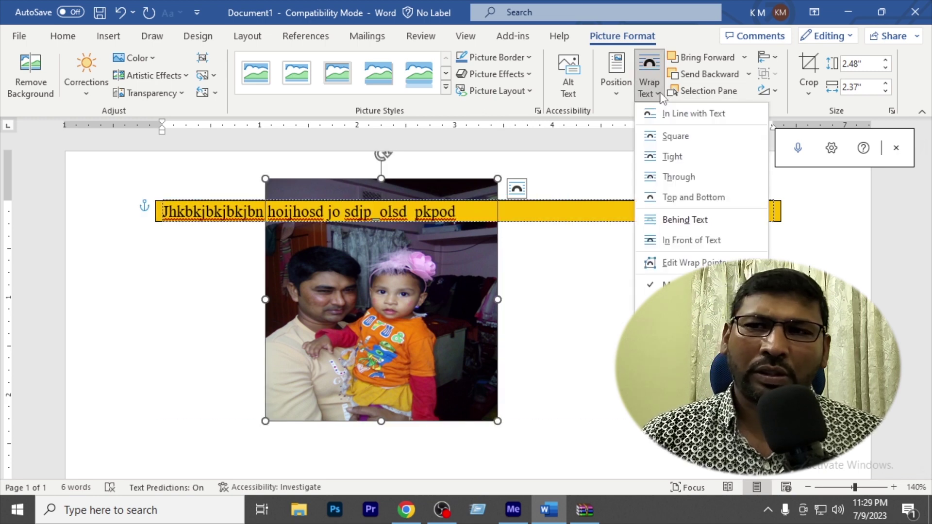
click(688, 241)
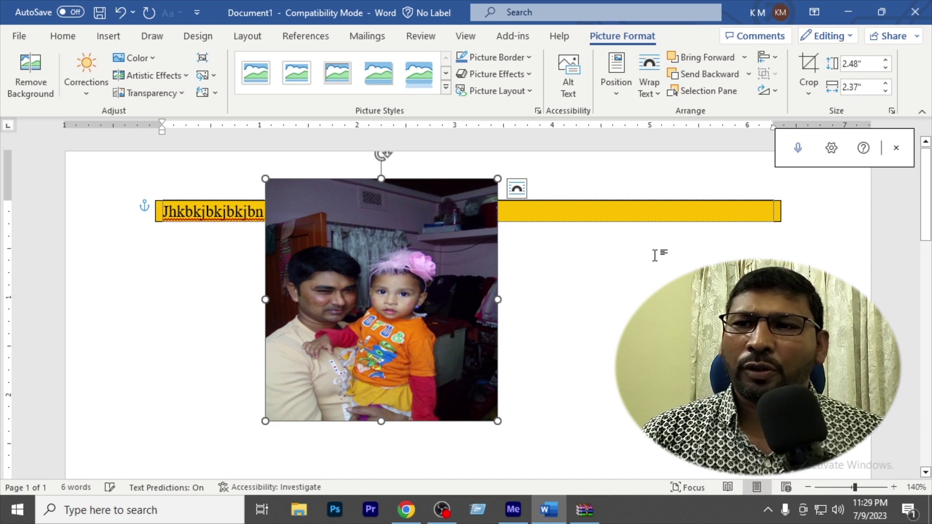
click(656, 91)
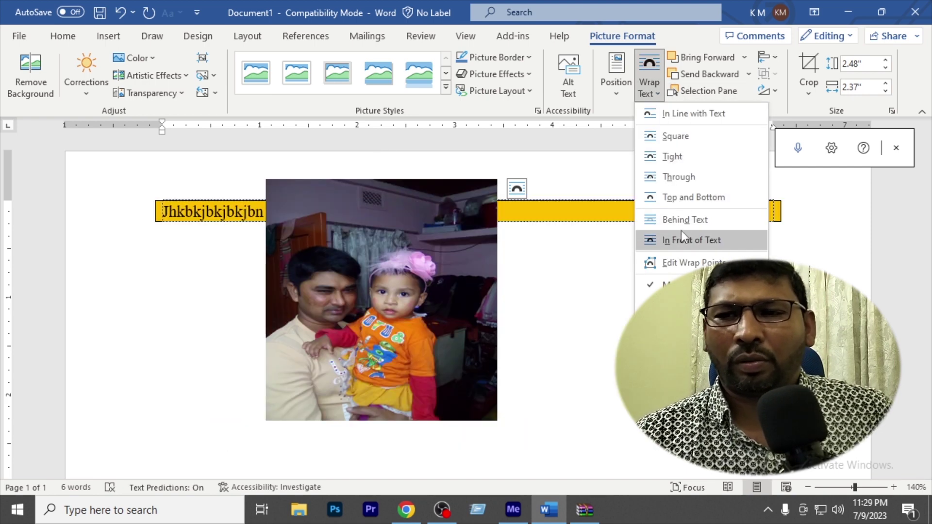
click(681, 218)
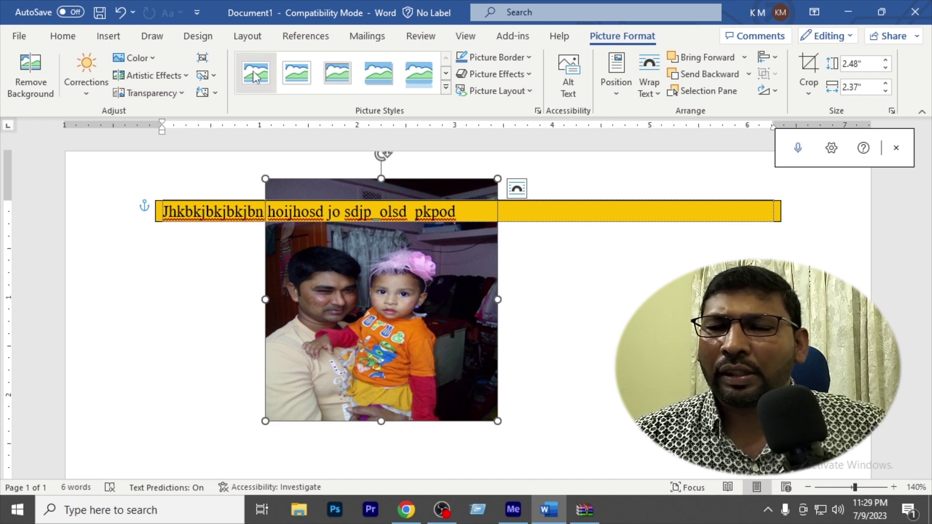
- Apply the oval picture style and a red glow effect to the photo
click(445, 87)
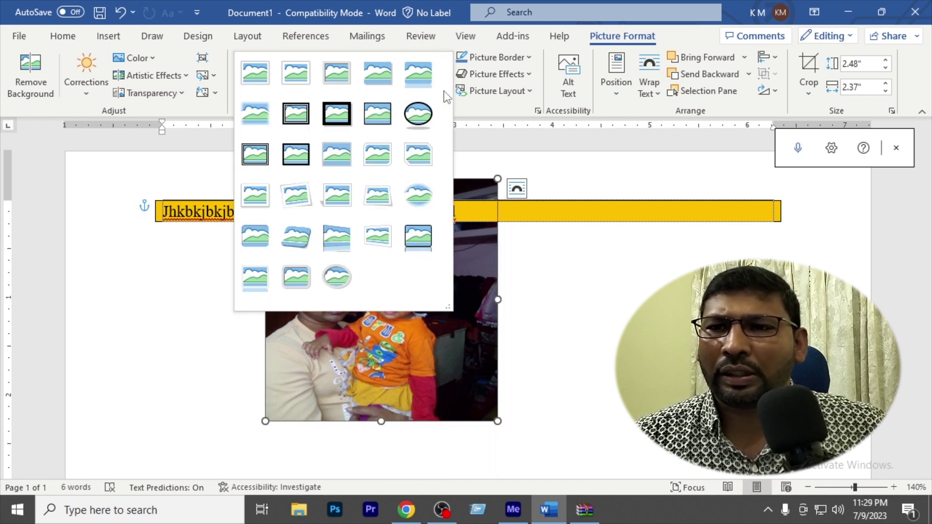
click(418, 117)
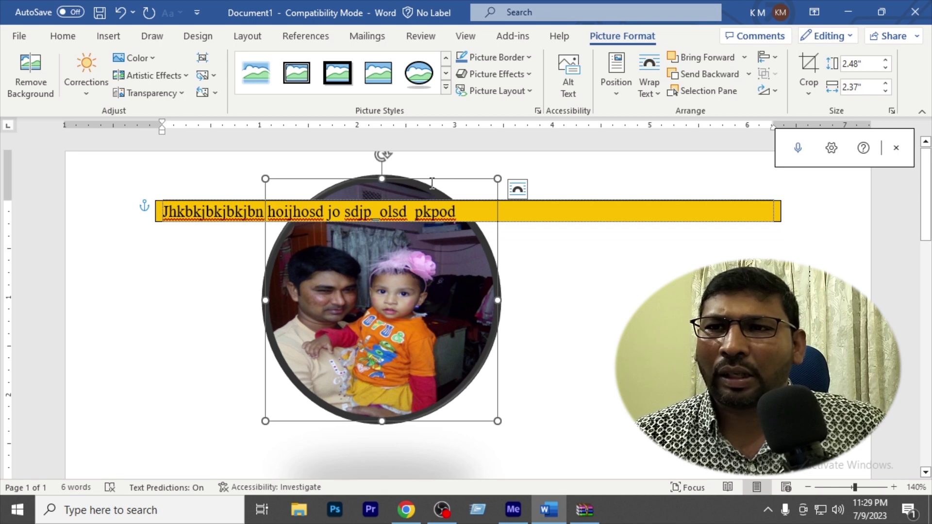
click(533, 77)
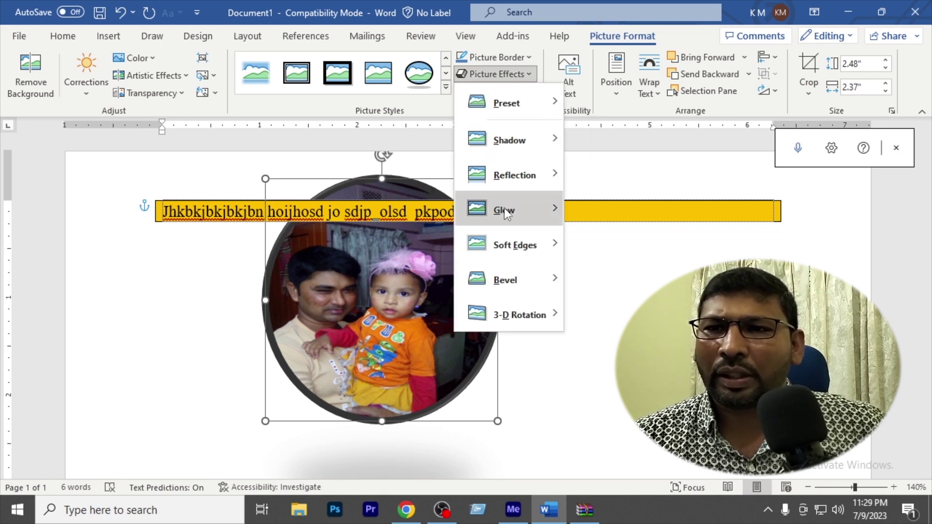
mouse_move(508, 211)
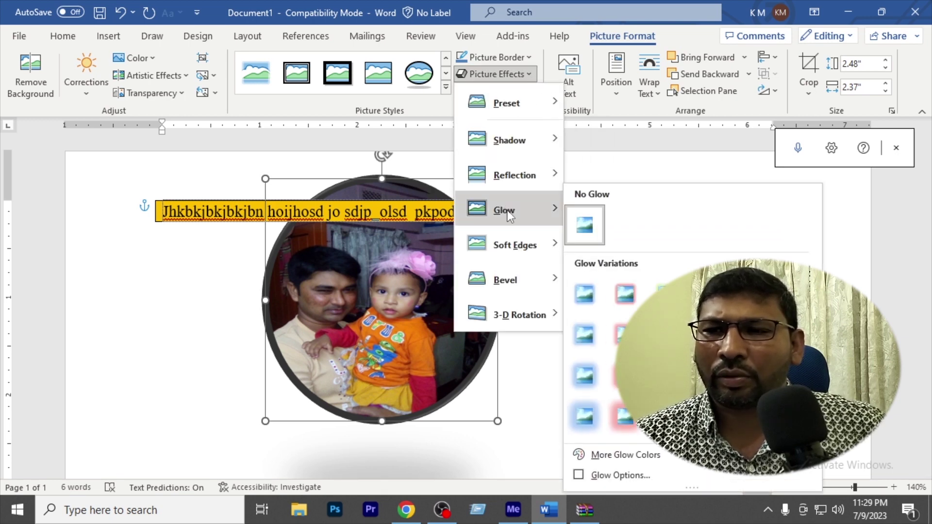
click(628, 300)
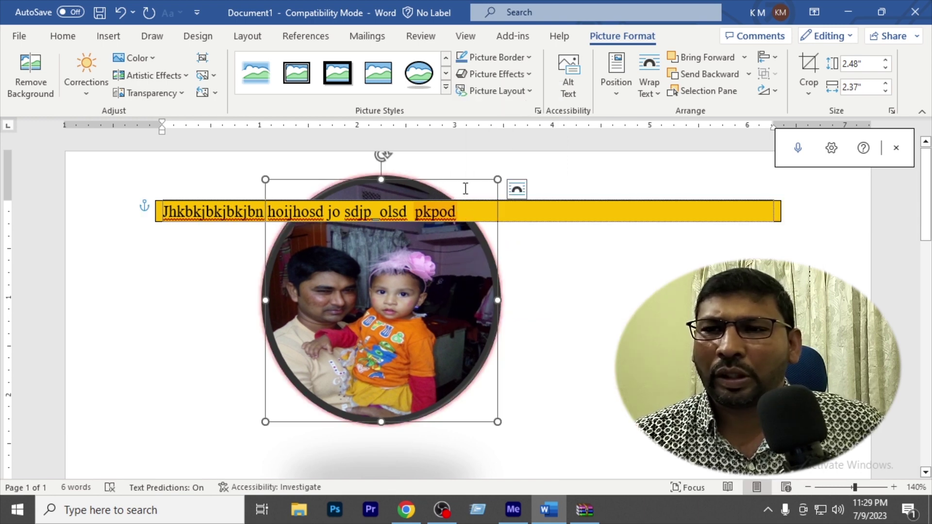
click(529, 58)
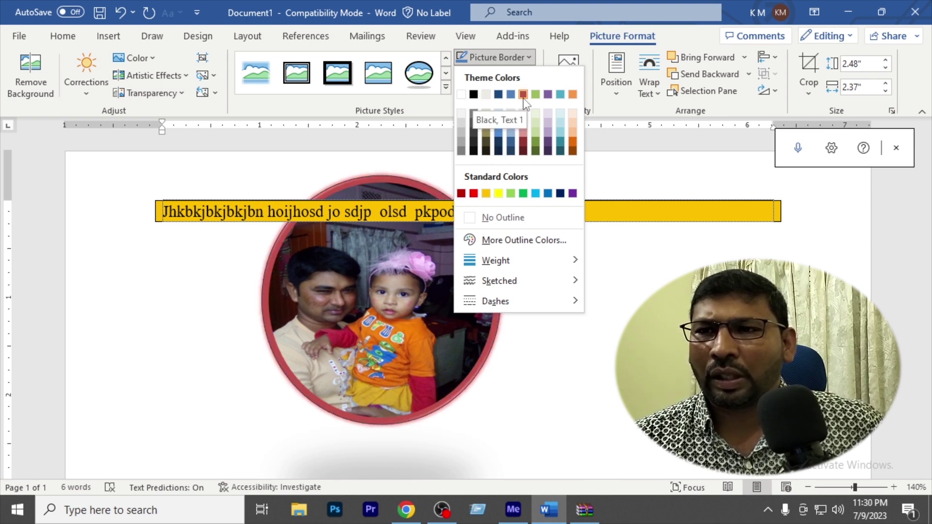
- Give the photo a dark orange border, try Double Frame, Black, then apply Rotated, White
click(574, 145)
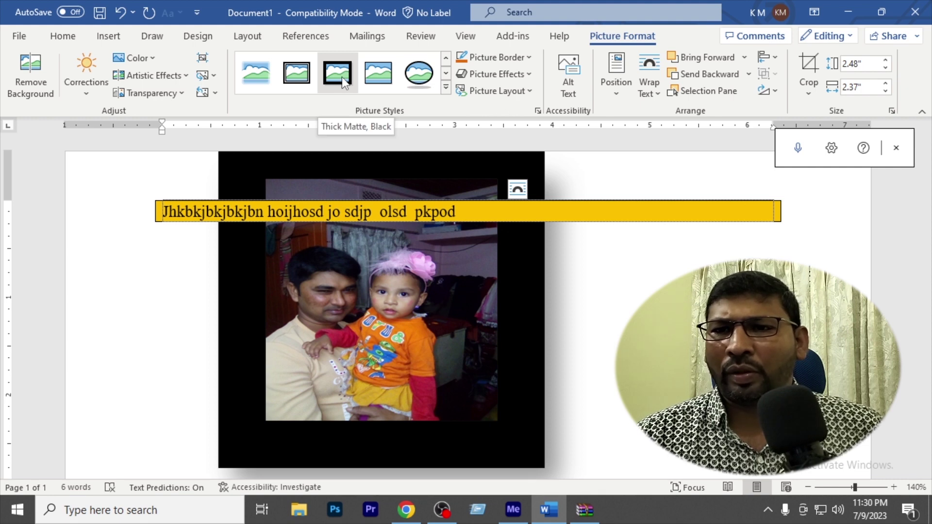
click(294, 80)
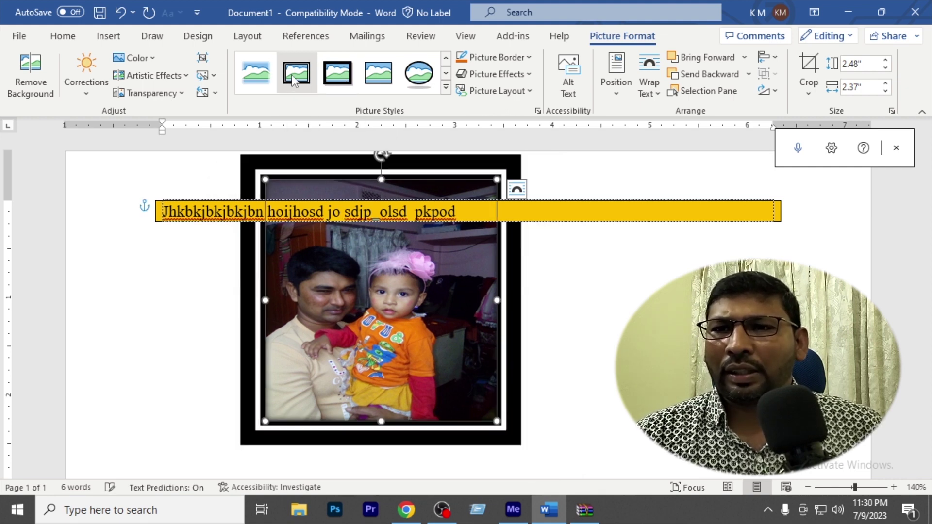
click(445, 89)
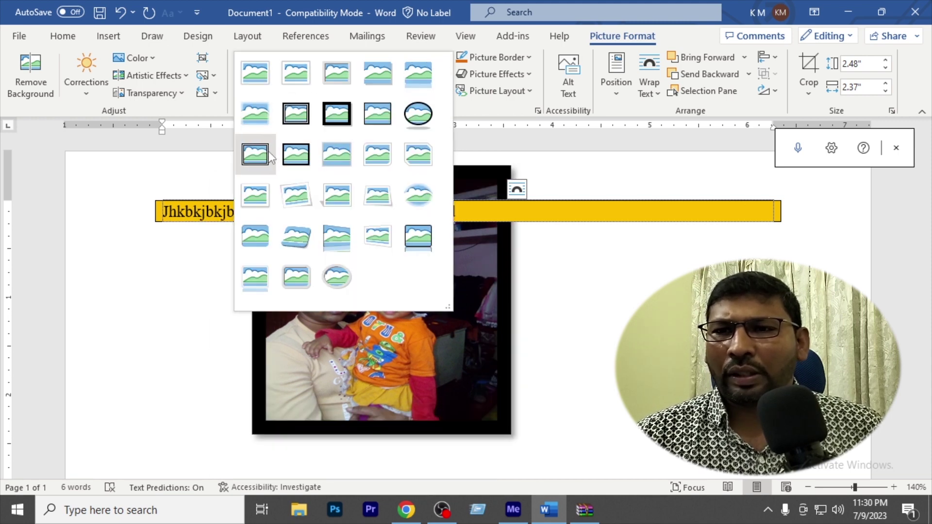
click(296, 204)
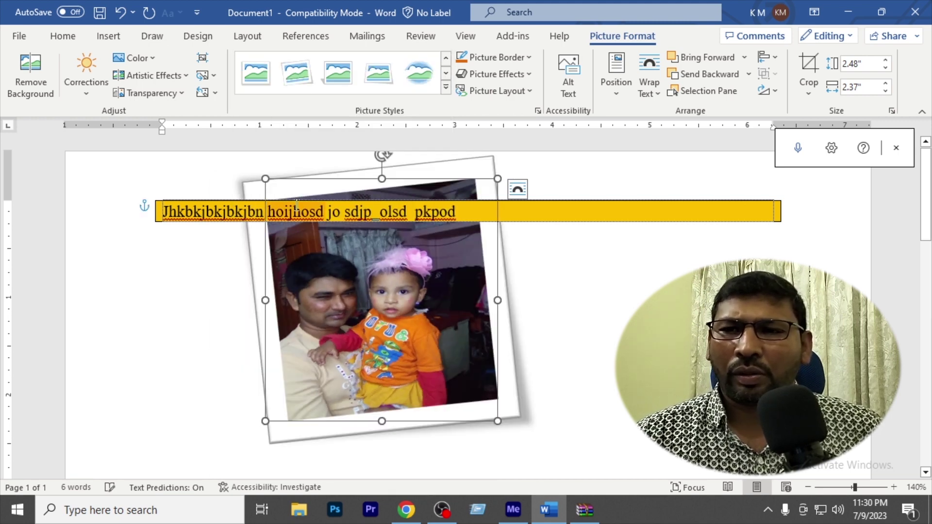
click(456, 212)
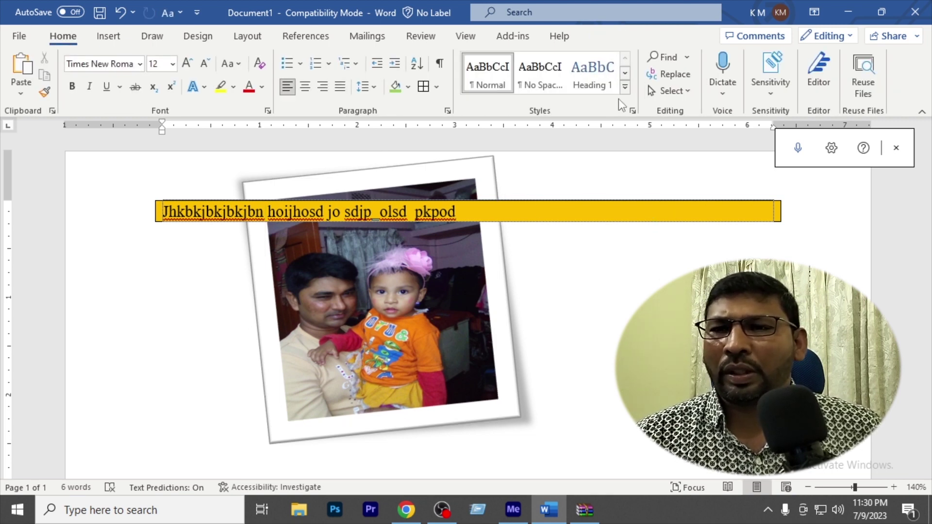
click(418, 232)
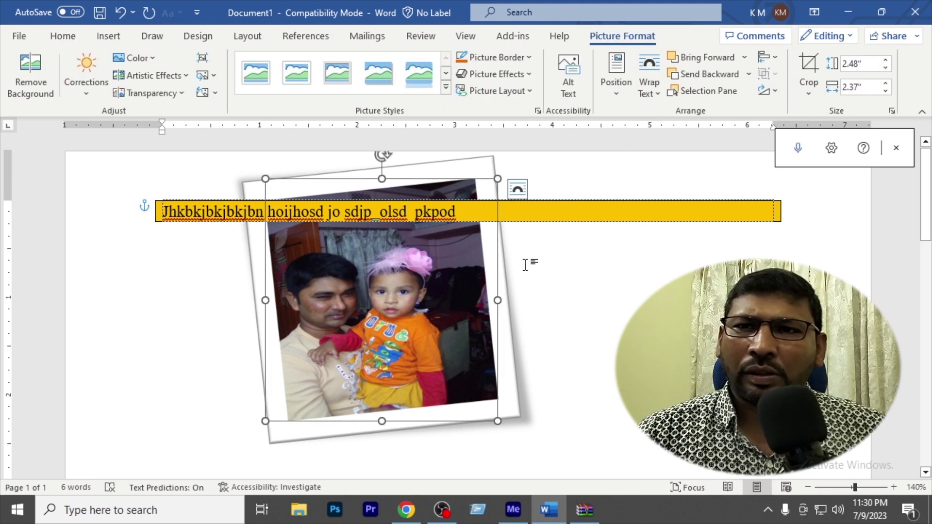
- Try Saturation 200% on the photo, then undo back to the orange-bordered round glowing frame
click(214, 77)
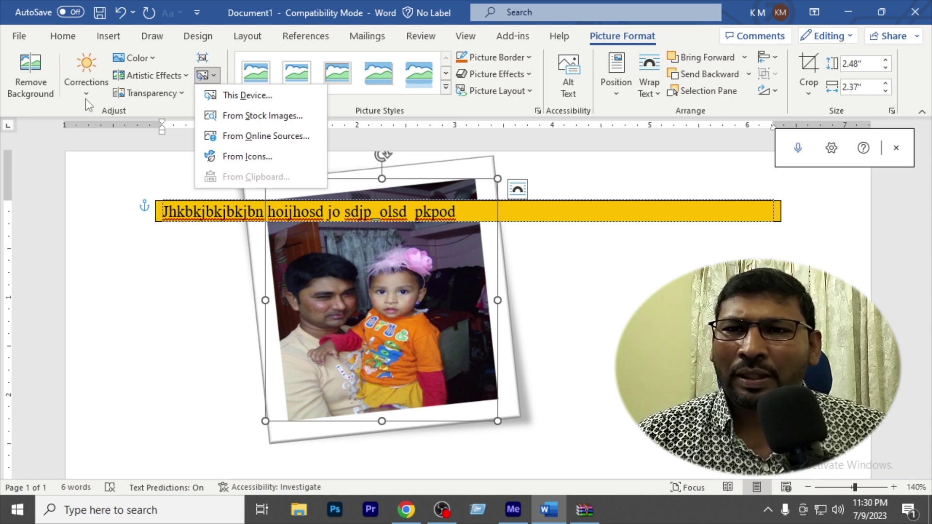
click(154, 59)
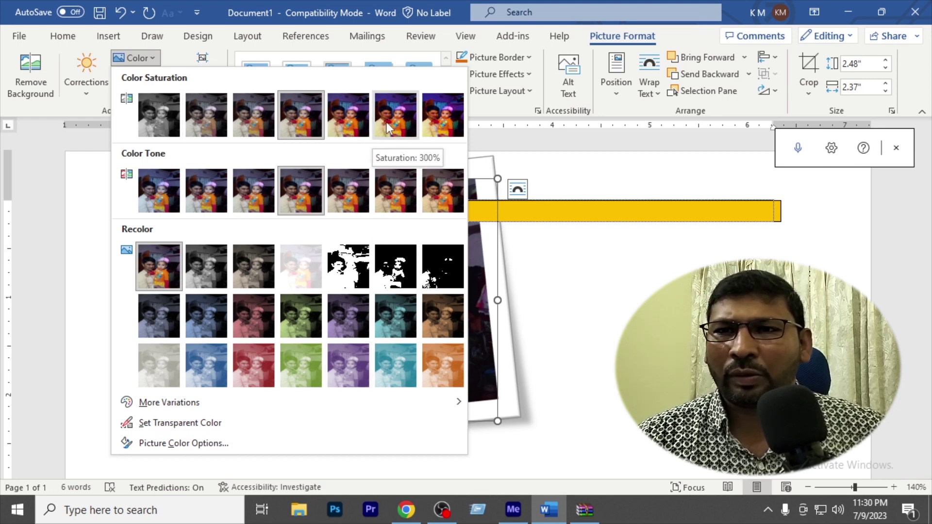
click(361, 127)
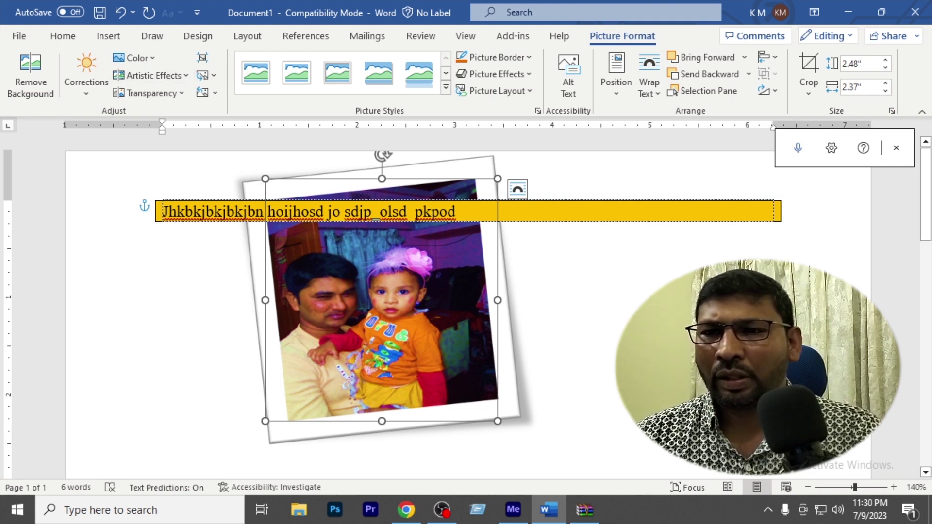
click(517, 188)
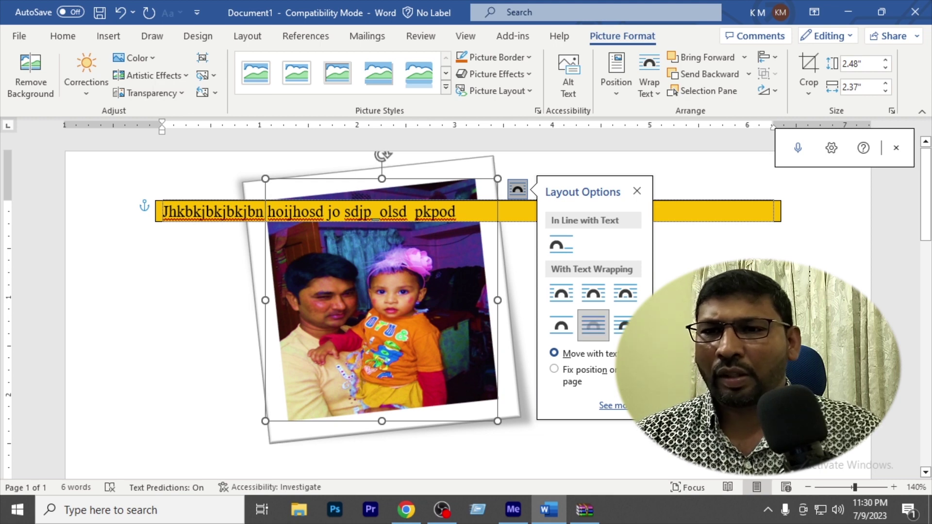
click(456, 212)
key(ctrl+z)
key(ctrl+z)
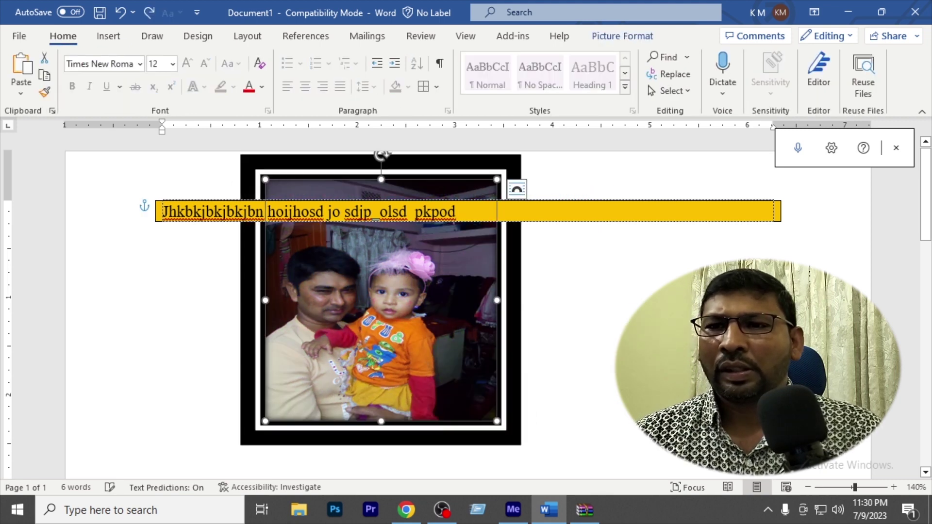
key(ctrl+z)
key(ctrl+z)
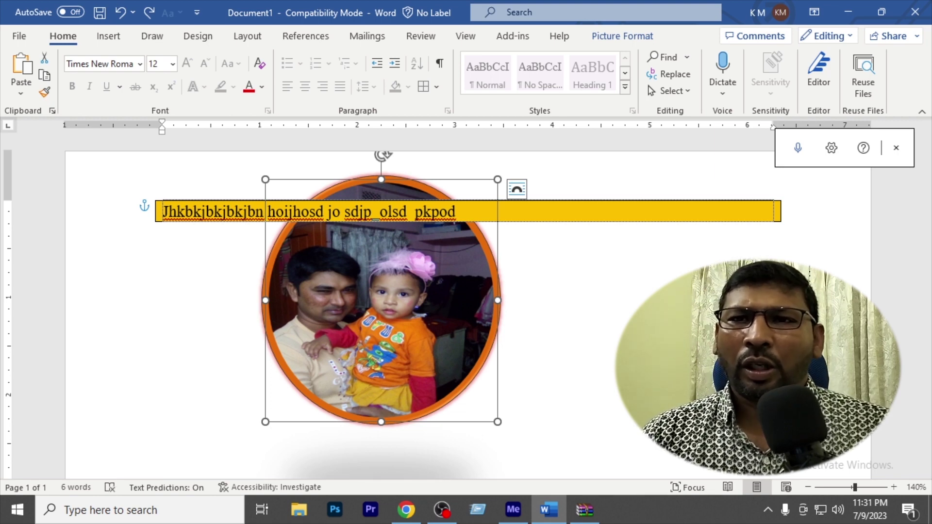
- Draw red pen loops around and over the photo, then a faint grey pencil stroke beside it
click(153, 39)
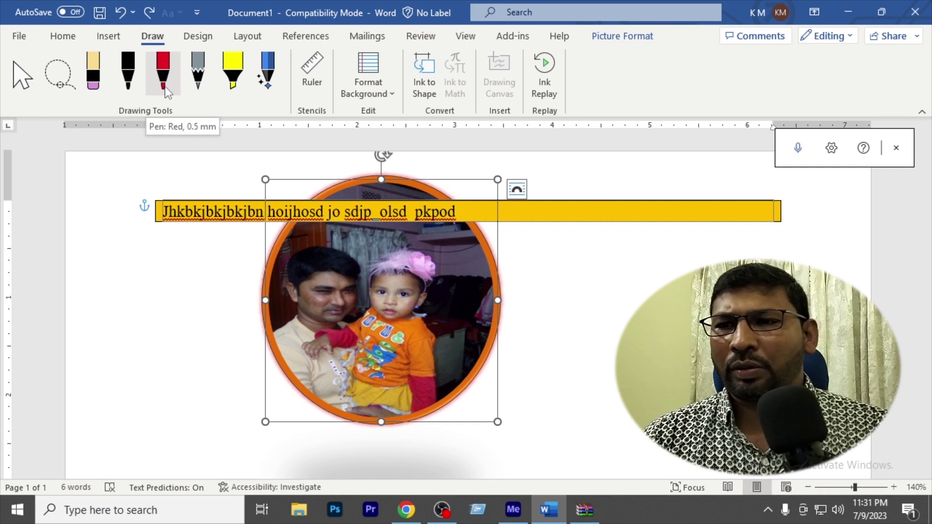
click(163, 87)
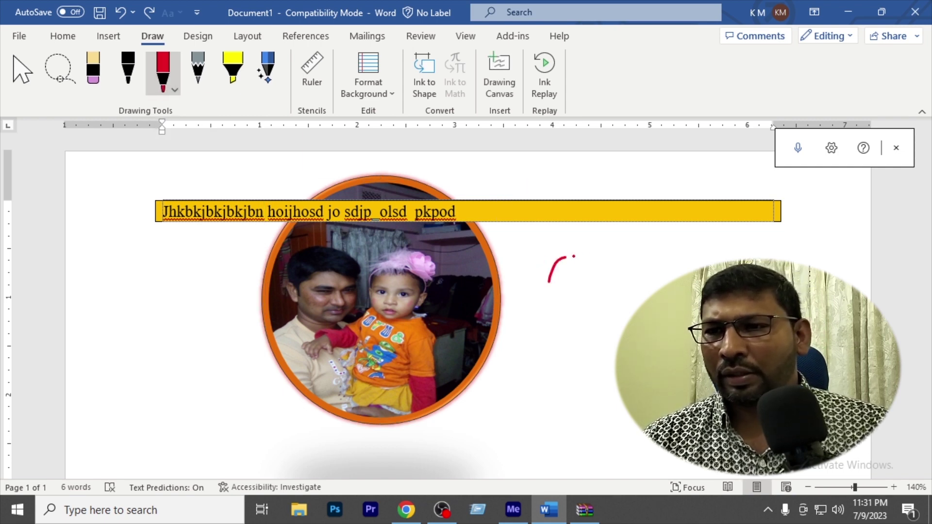
drag(577, 297, 616, 358)
drag(590, 311, 558, 239)
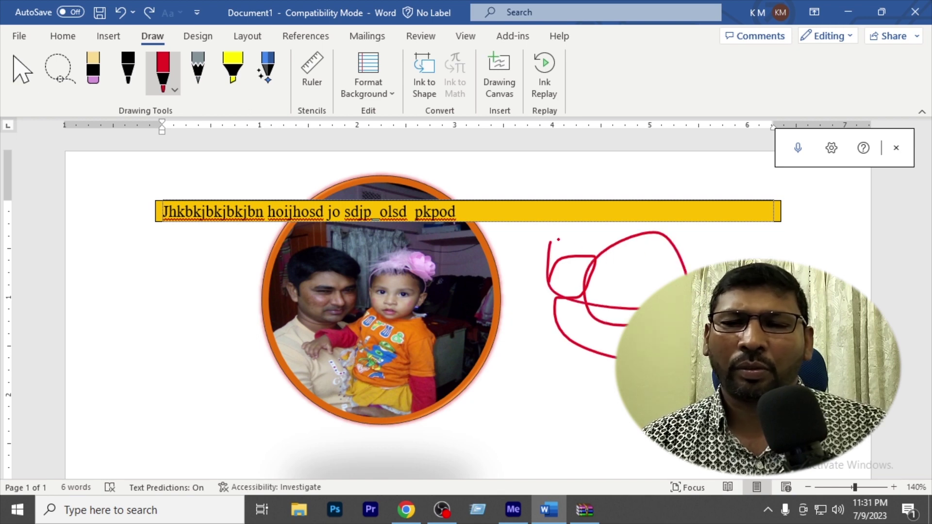
mouse_move(603, 351)
mouse_down()
mouse_move(602, 417)
mouse_move(531, 408)
mouse_move(403, 422)
mouse_move(261, 345)
mouse_move(211, 283)
mouse_up()
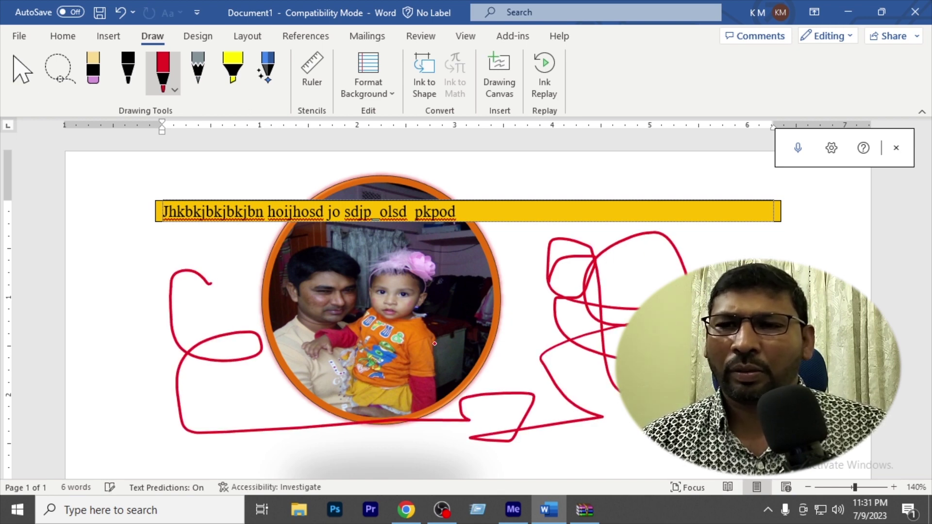
drag(291, 322, 504, 288)
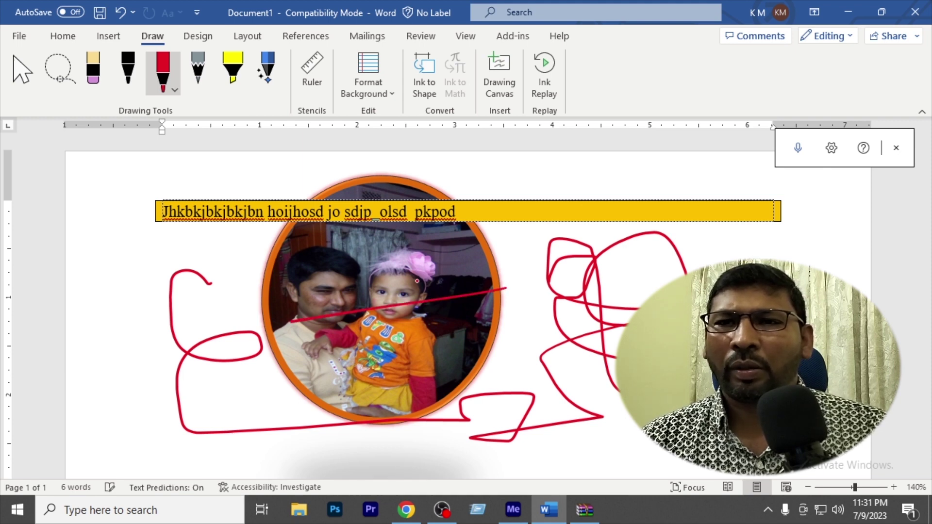
drag(417, 281, 431, 377)
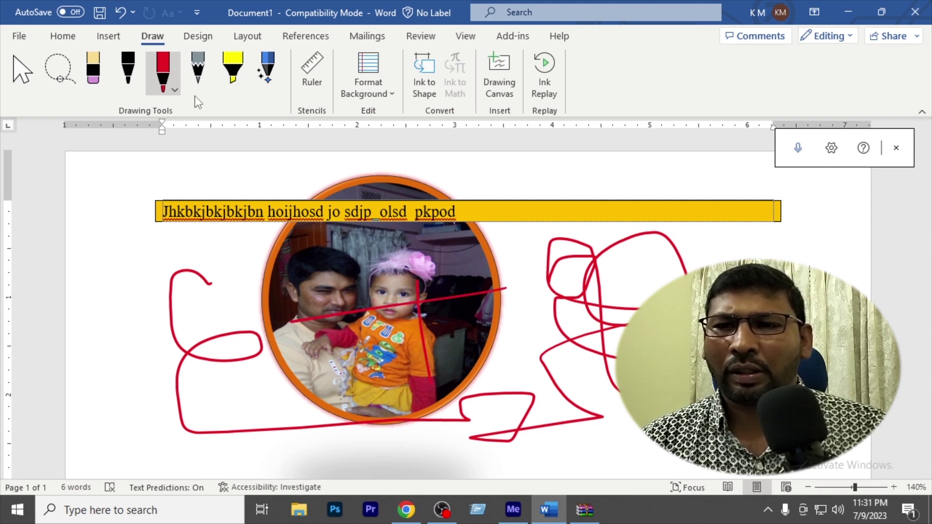
click(198, 73)
drag(208, 237, 302, 349)
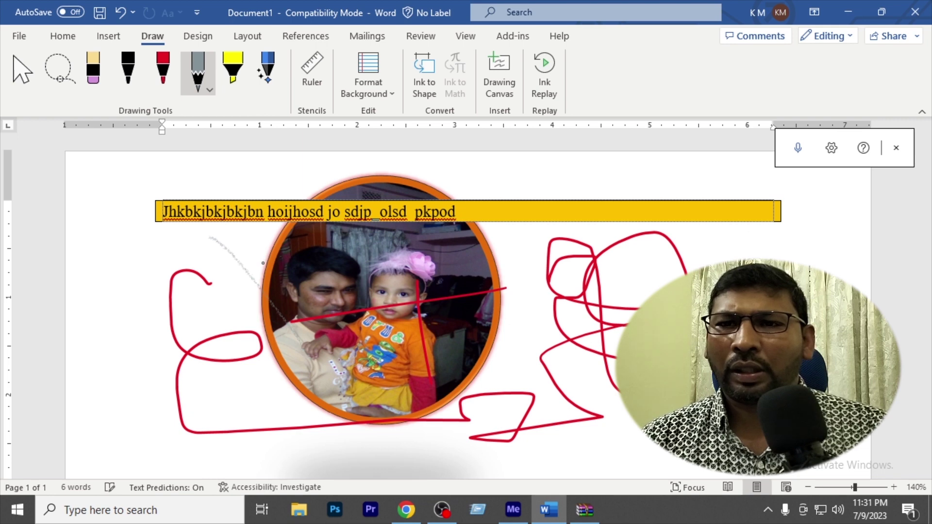
- Try drawing with the action pen, then close Help and undo the ink strokes
click(267, 72)
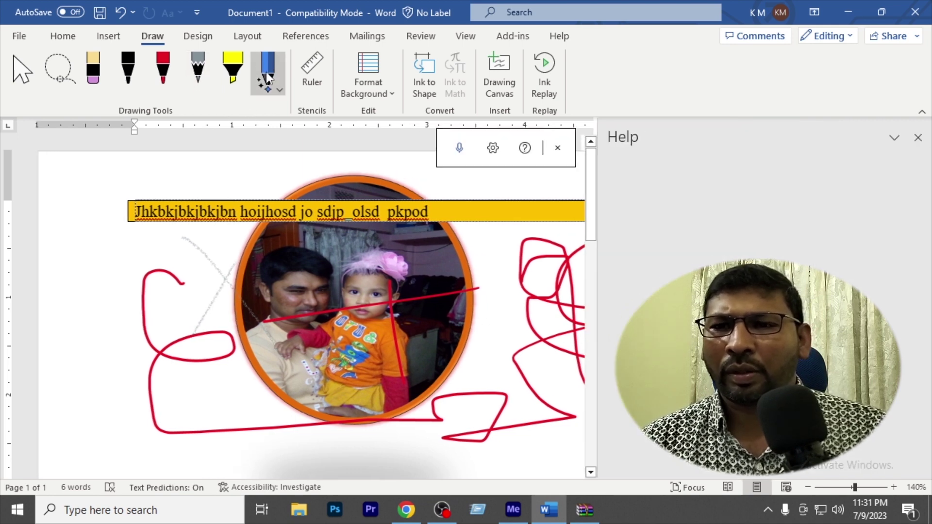
mouse_move(142, 238)
mouse_down()
mouse_move(344, 275)
mouse_move(228, 335)
mouse_move(325, 359)
mouse_up()
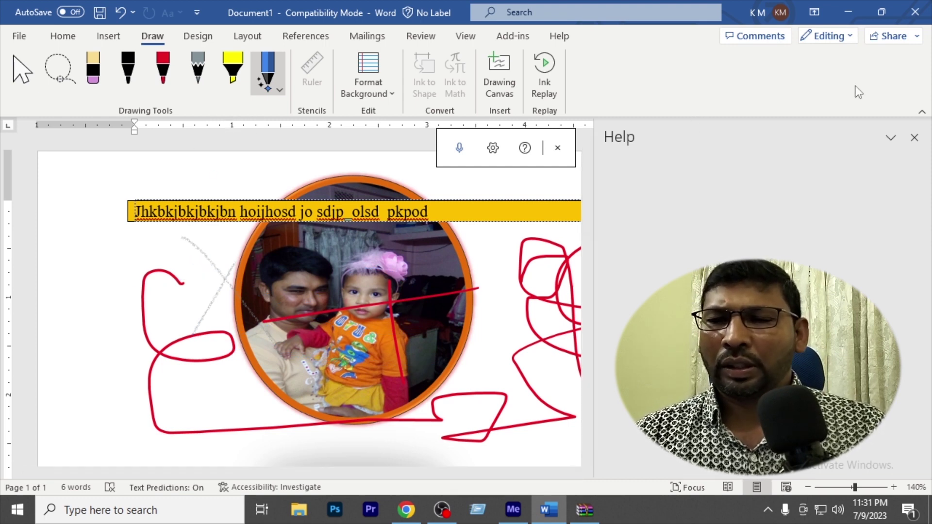
click(914, 138)
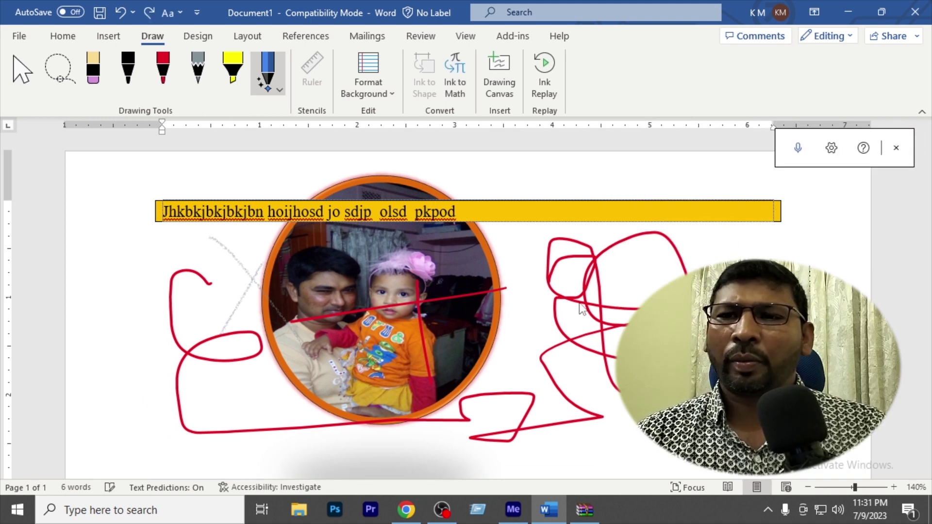
key(ctrl+z)
key(ctrl+z)
key(ctrl+z)
key(ctrl+z)
key(ctrl+z)
key(ctrl+z)
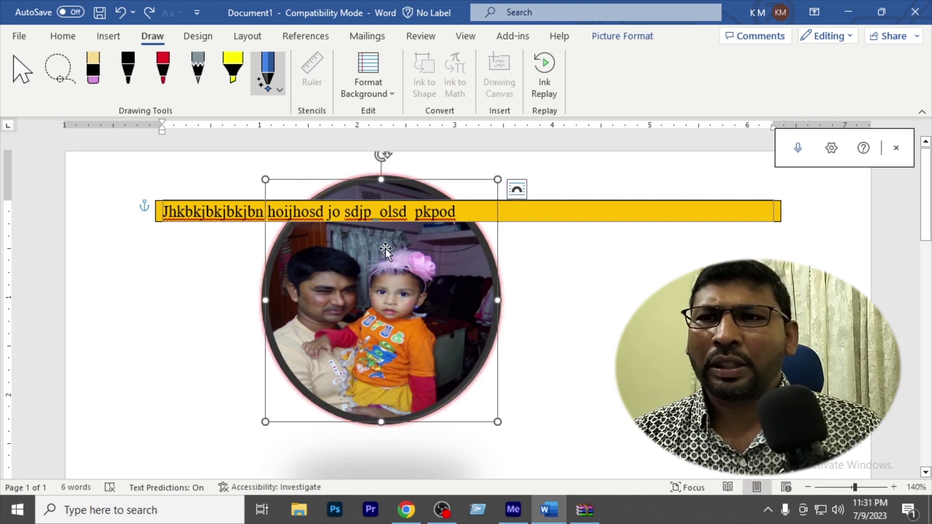
- Delete the circular photo and trim the last words off the heading line
click(199, 36)
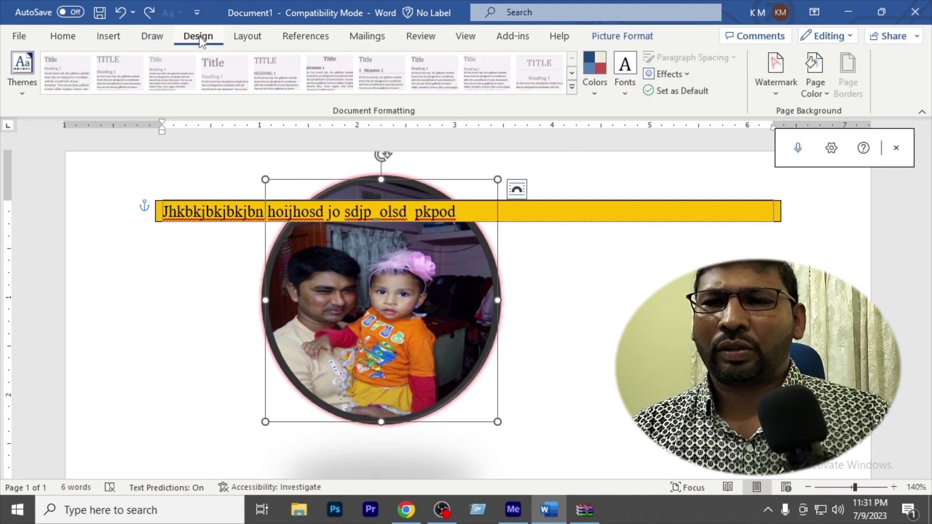
drag(472, 215, 144, 197)
click(450, 283)
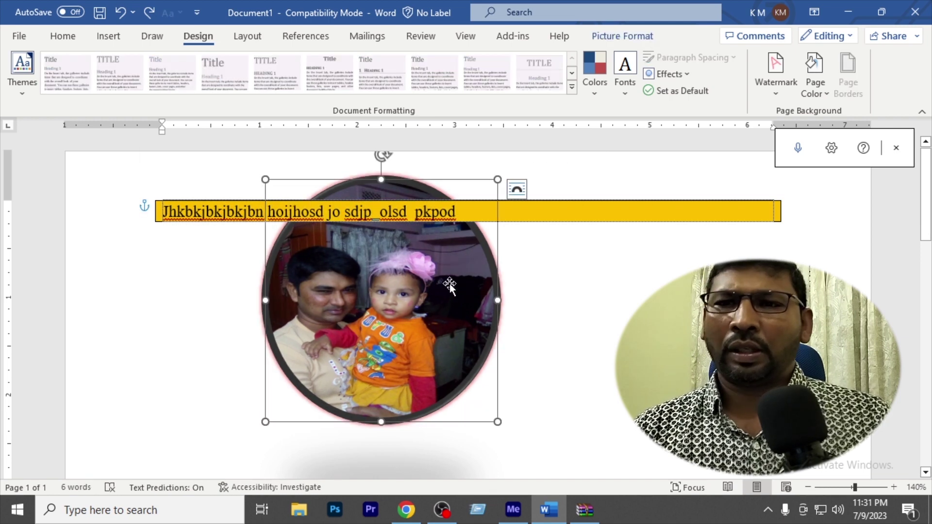
key(Delete)
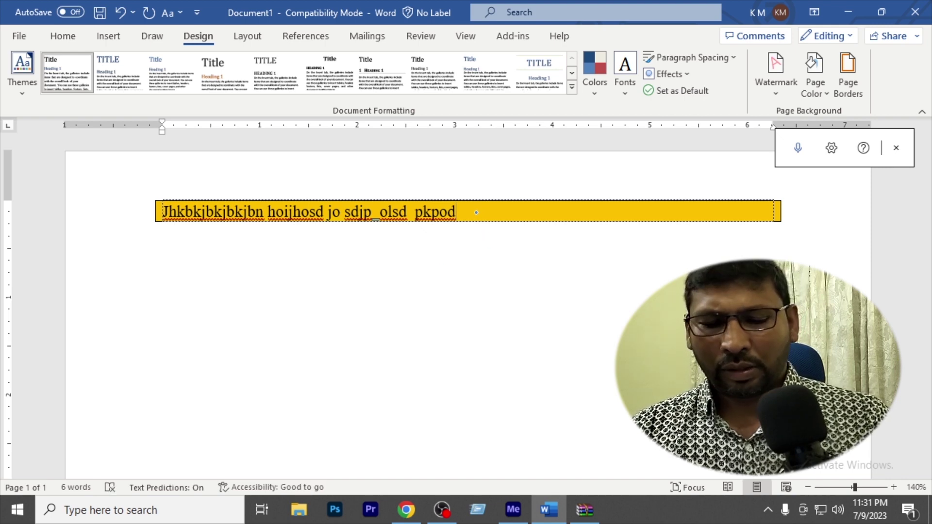
key(BackSpace)
key(BackSpace)
key(BackSpace)
key(BackSpace)
key(BackSpace)
key(BackSpace)
key(BackSpace)
key(BackSpace)
key(BackSpace)
key(BackSpace)
key(BackSpace)
key(BackSpace)
key(BackSpace)
key(BackSpace)
key(BackSpace)
key(BackSpace)
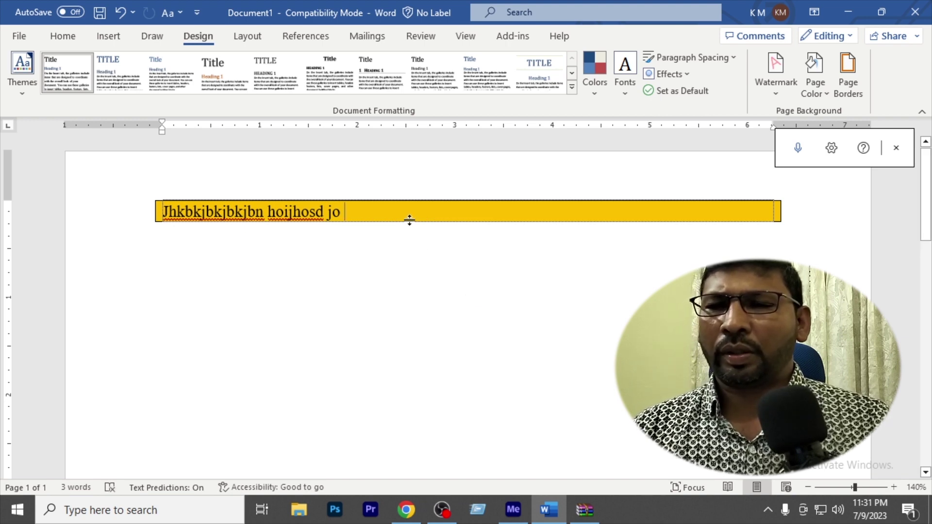
- Replace the yellow-shaded heading text with the single word 'This'
drag(357, 212, 106, 214)
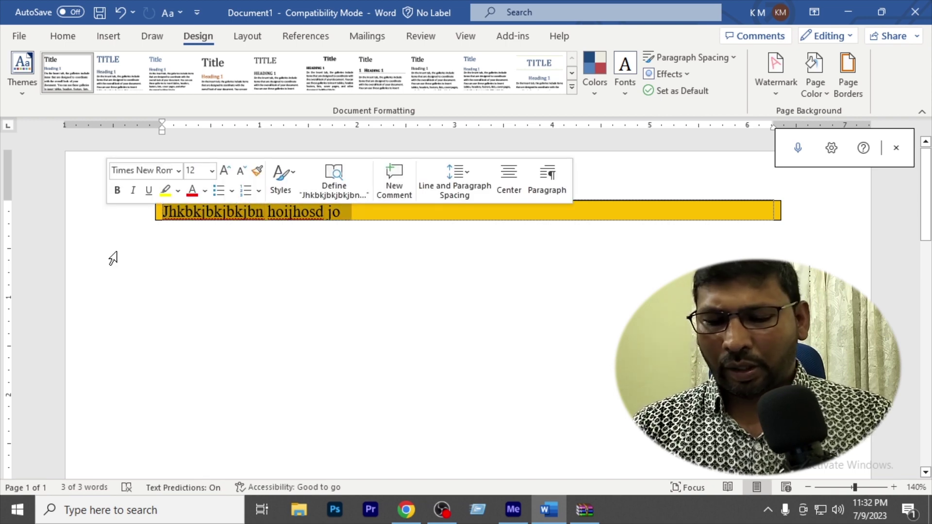
key(BackSpace)
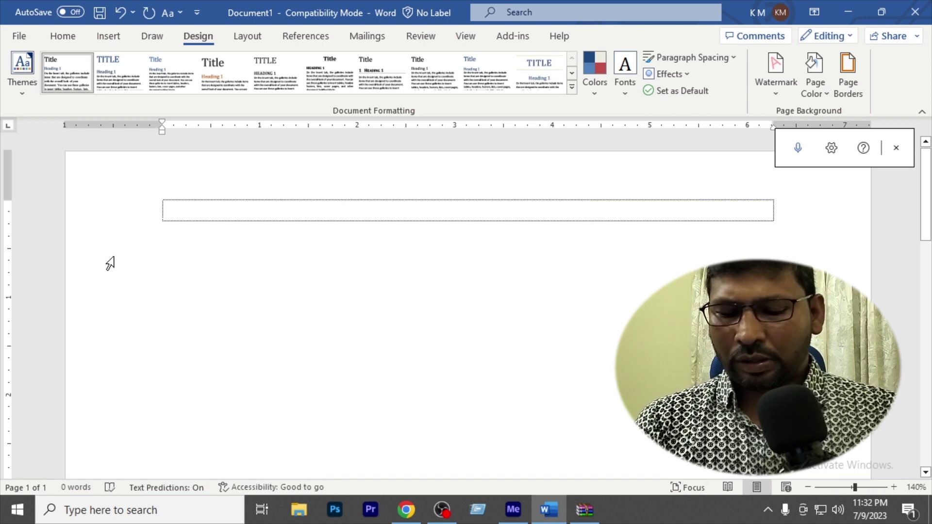
text(th)
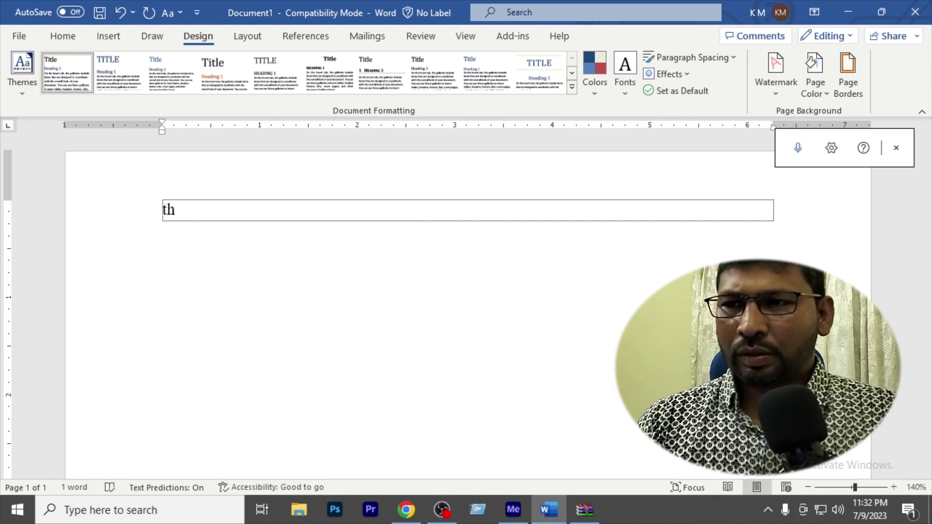
text(is)
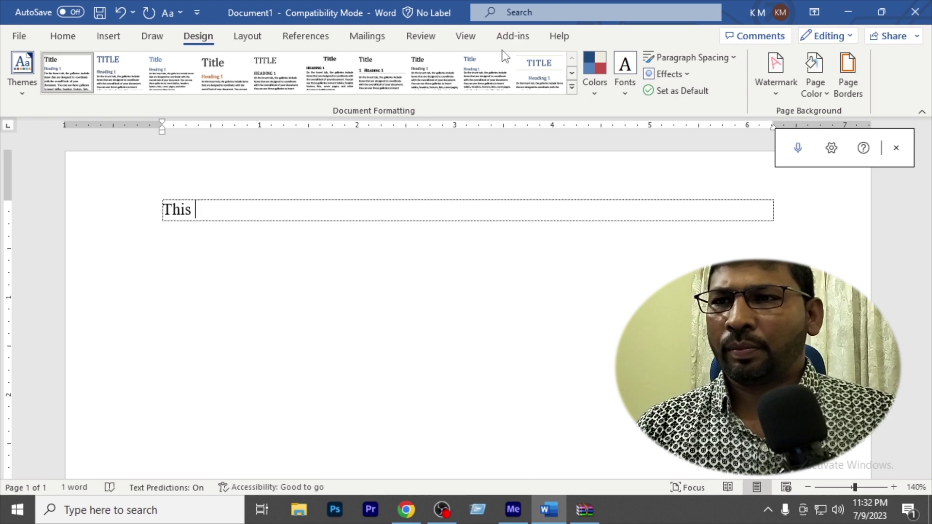
click(67, 44)
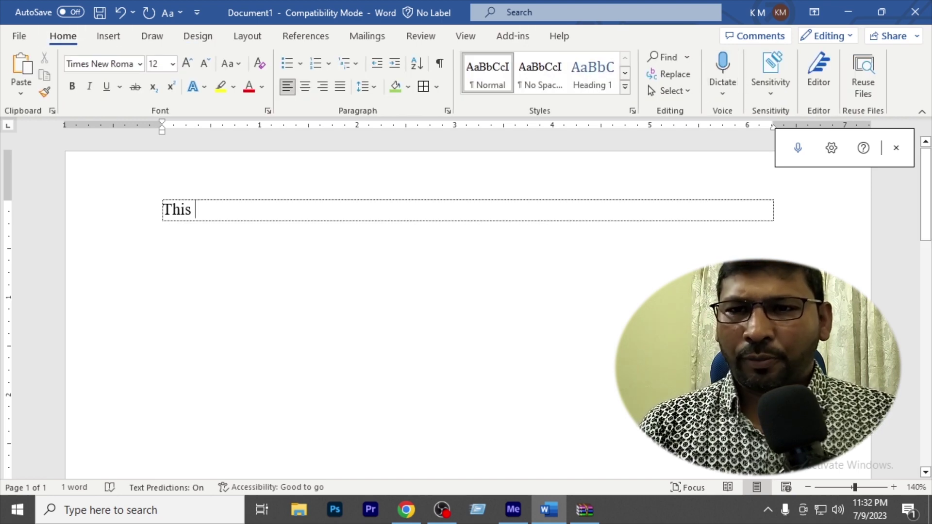
- Dictate 'This is my computer and it is very powerful and very important elements in my life.'
key(alt+grave)
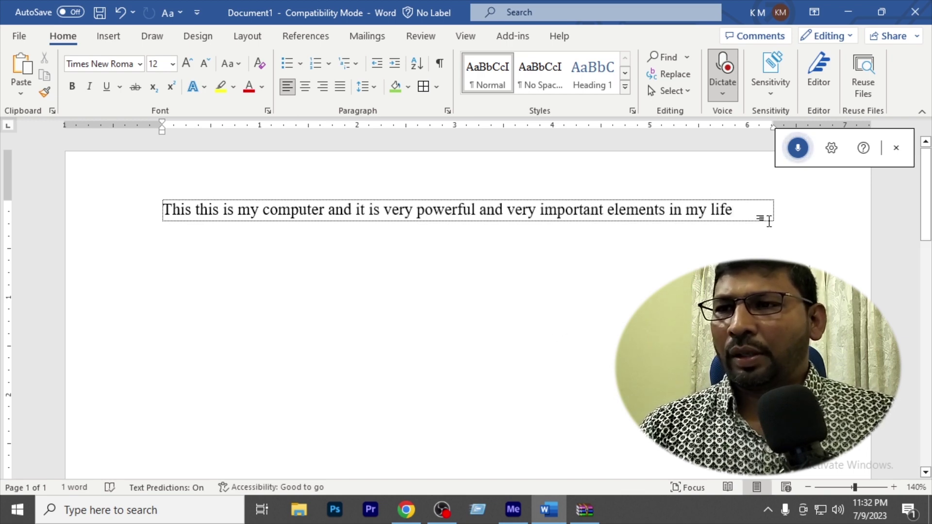
click(797, 147)
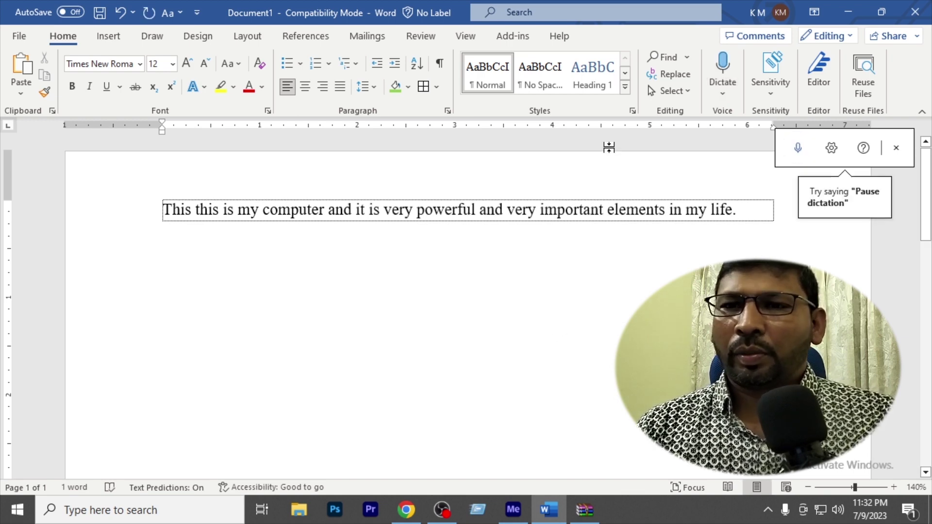
click(896, 148)
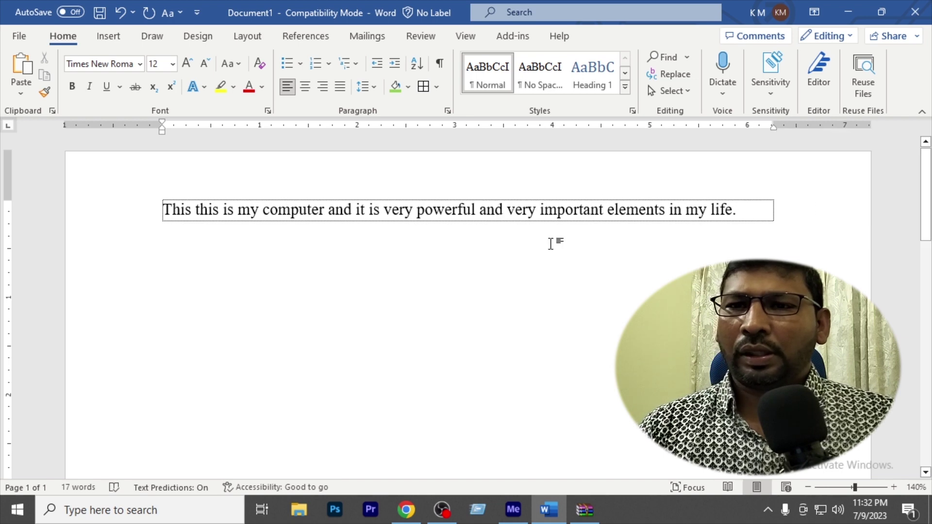
- Delete the doubled word 'this' from the dictated sentence
double_click(217, 209)
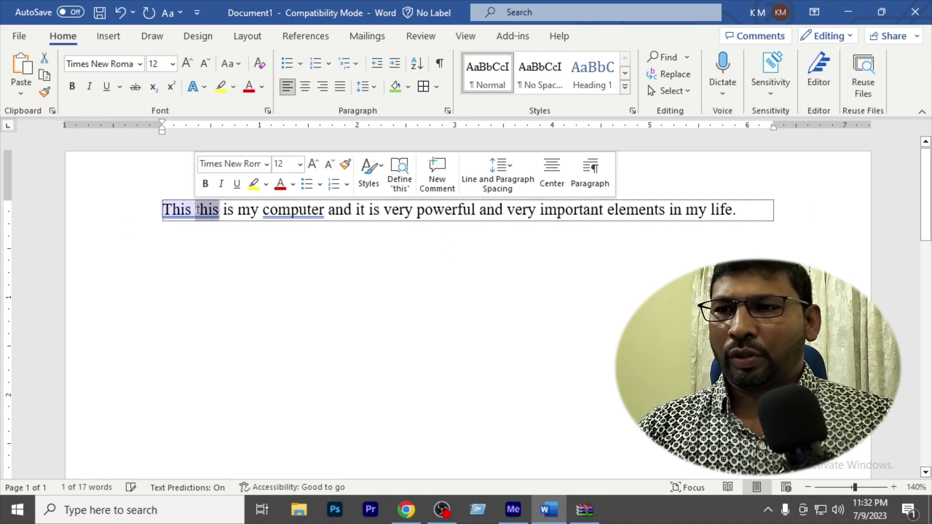
key(Delete)
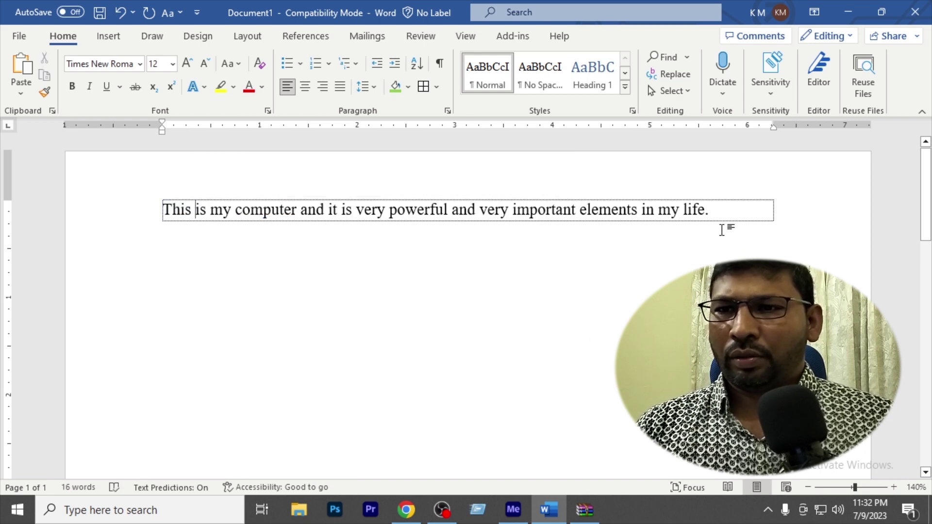
click(713, 210)
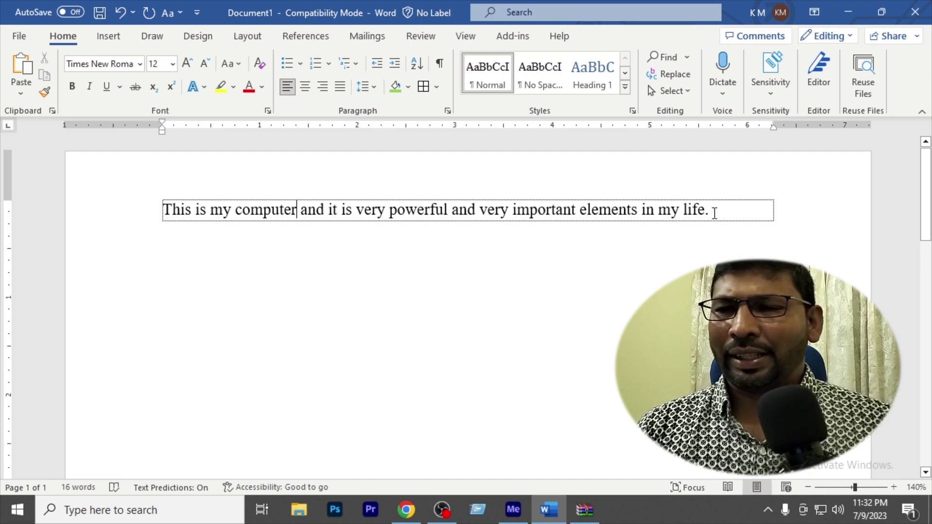
- Select the dictated sentence and show the Dictate and Transcribe options
drag(724, 210, 155, 236)
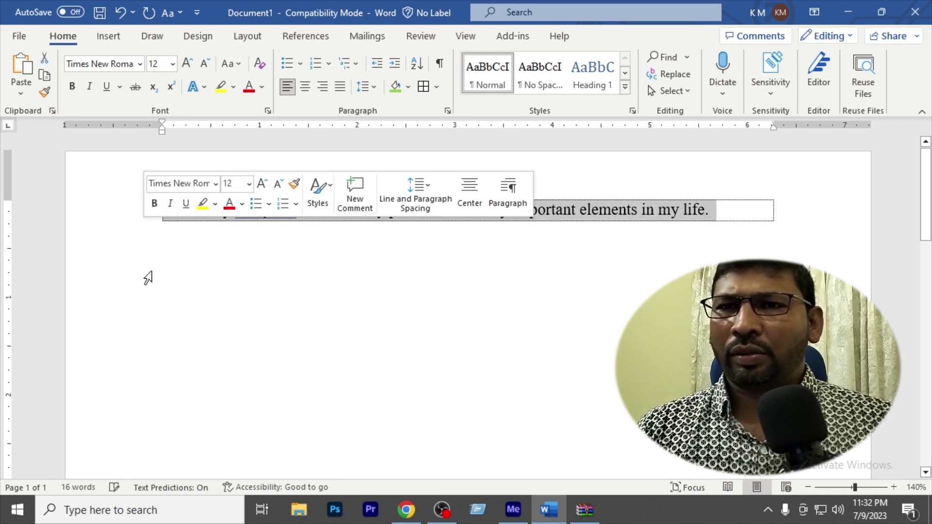
click(730, 97)
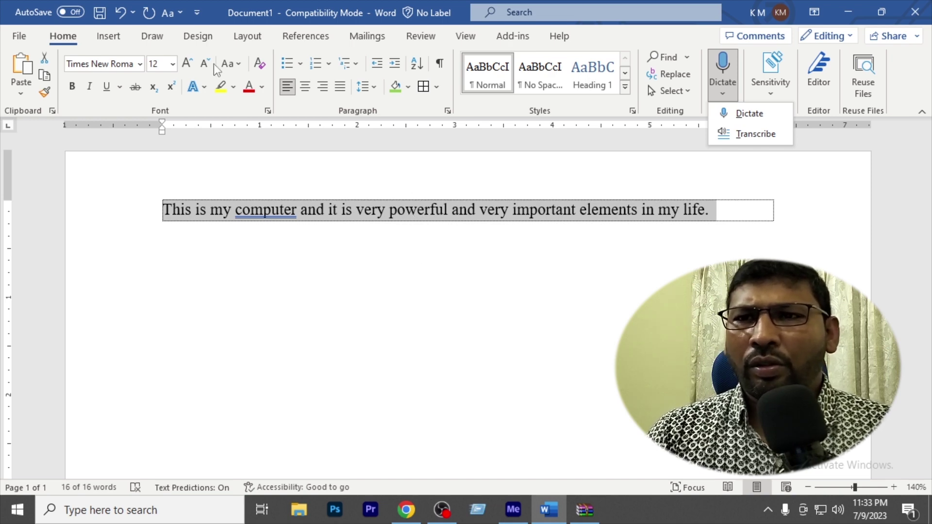
- Split the sentence after 'computer' so 'and it is very powerful…' starts a new line
click(152, 36)
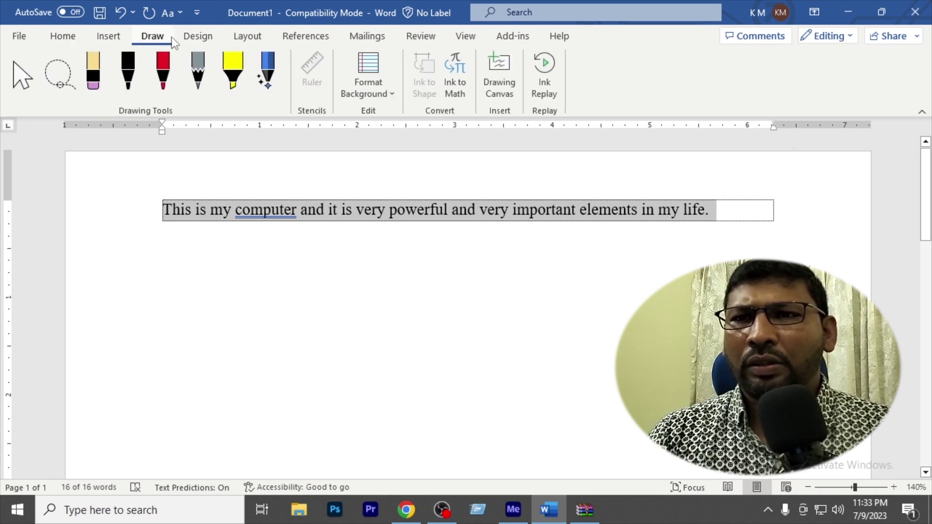
click(198, 39)
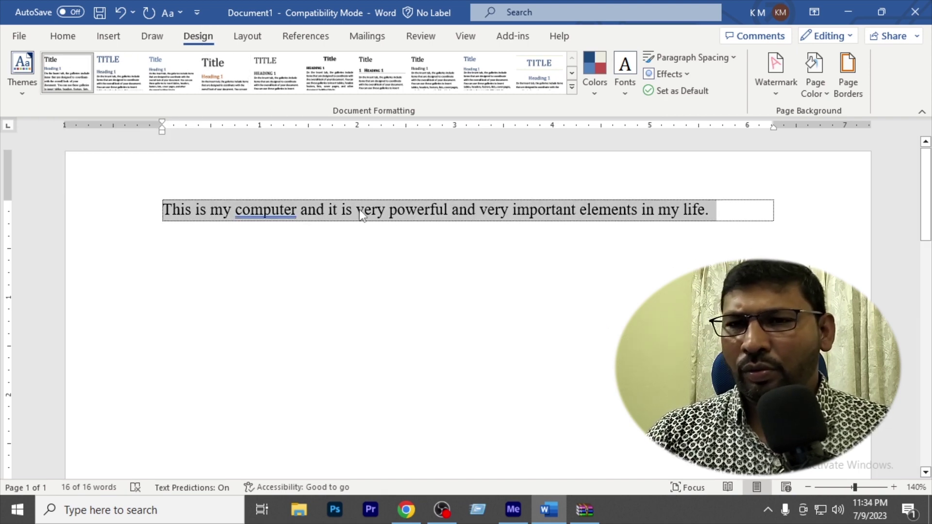
double_click(294, 210)
click(302, 210)
key(Return)
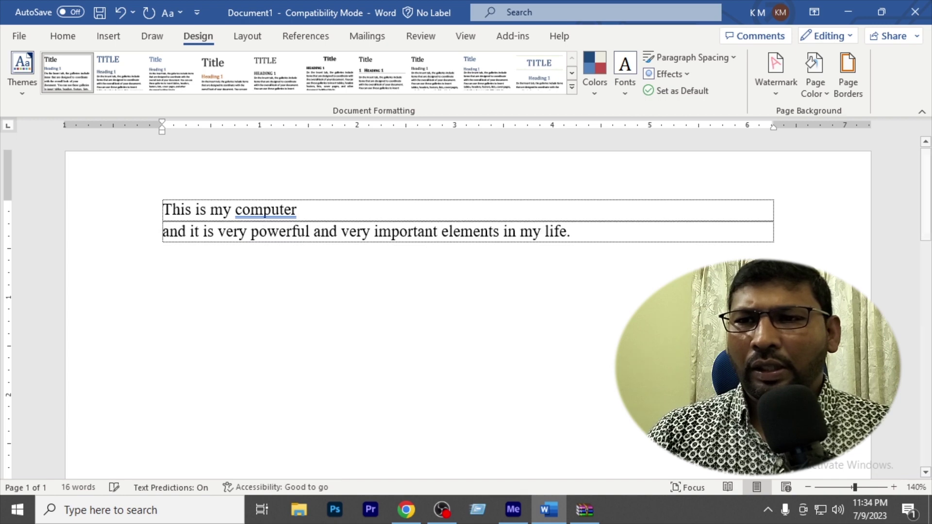
double_click(294, 210)
click(311, 213)
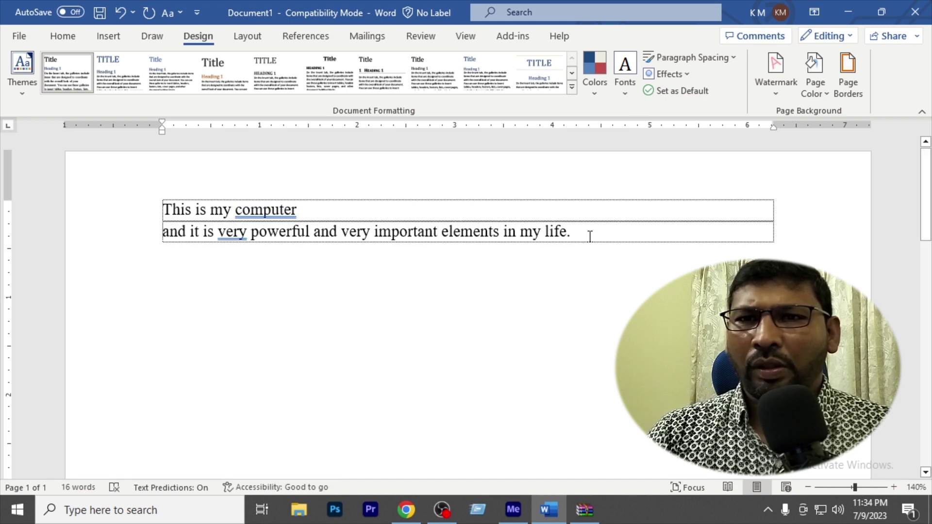
key(ctrl+a)
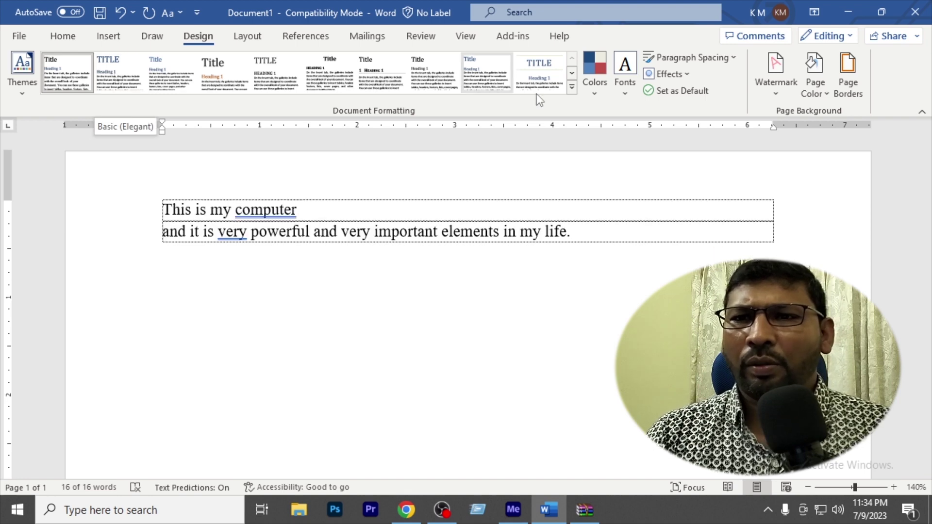
- Apply a different built-in style set from the Document Formatting gallery
click(572, 87)
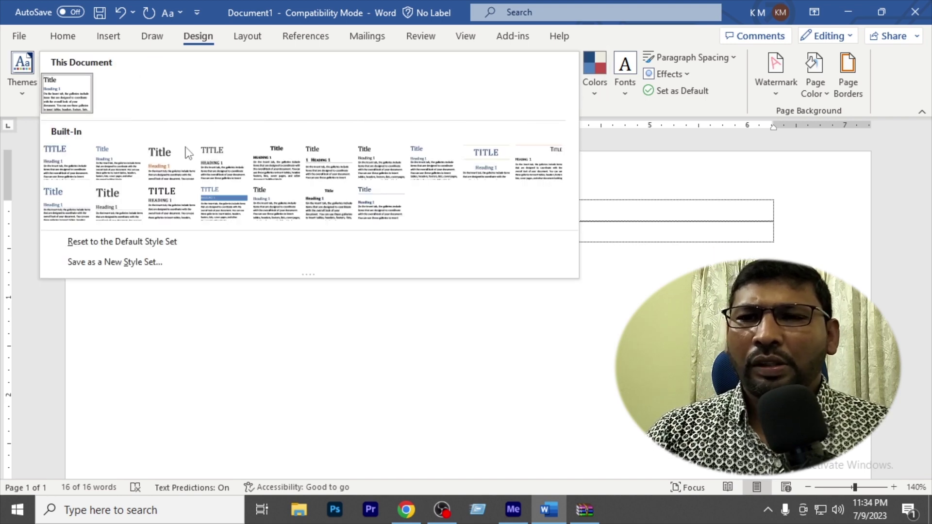
click(217, 196)
click(313, 222)
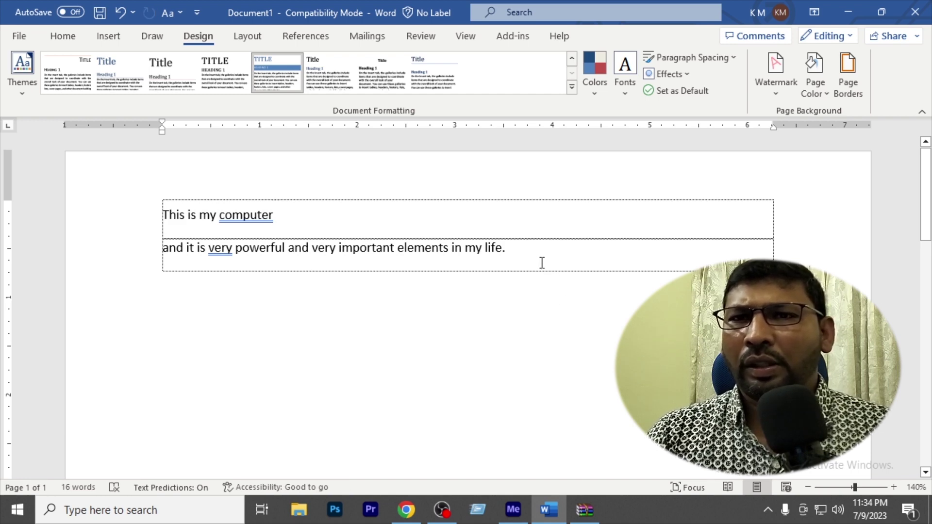
drag(536, 260, 95, 227)
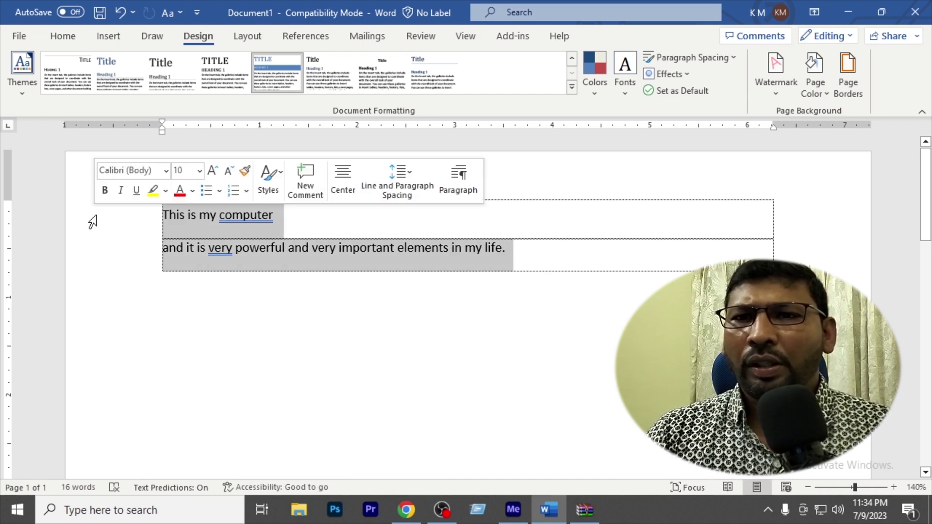
- Apply the Ion Boardroom theme and try another style set on both lines
click(22, 63)
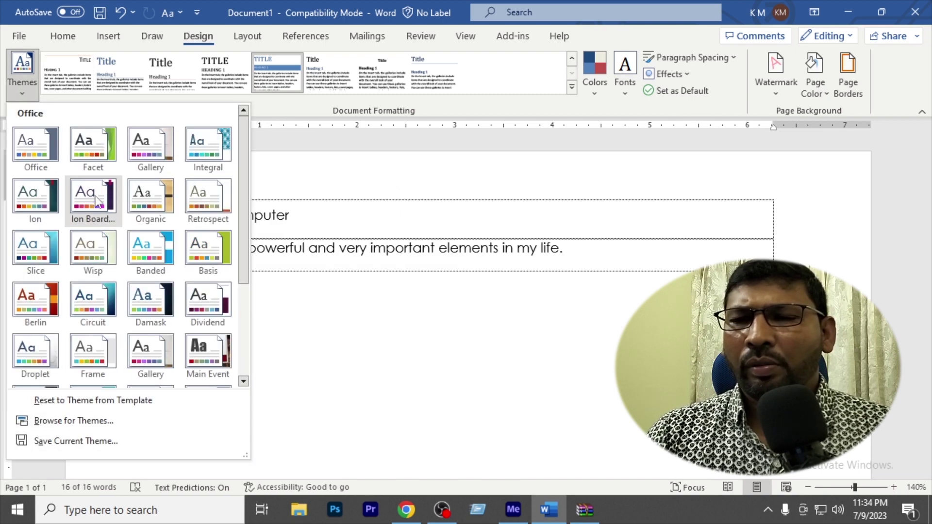
click(86, 201)
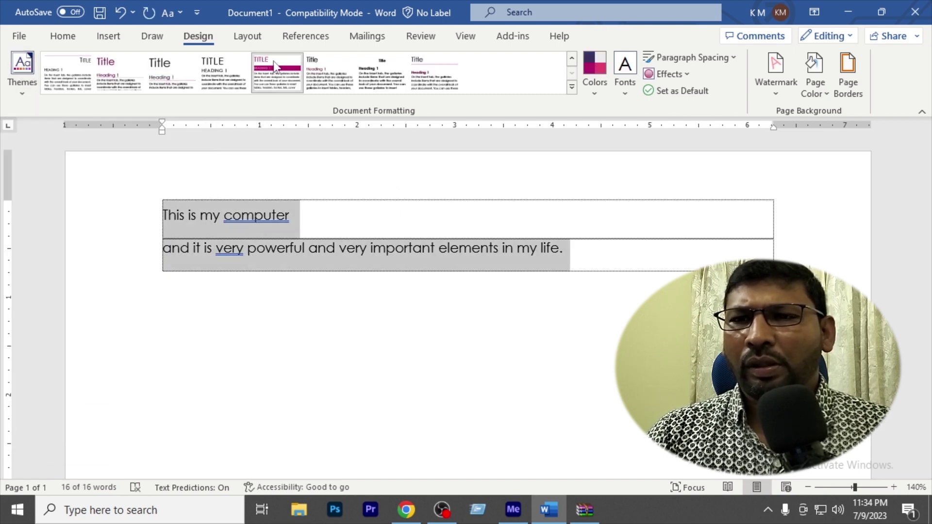
drag(598, 265, 164, 214)
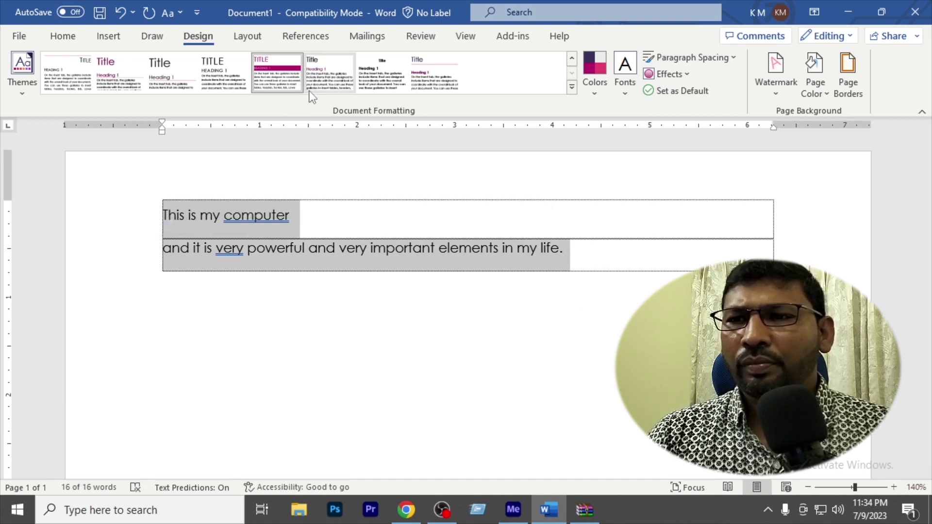
click(321, 78)
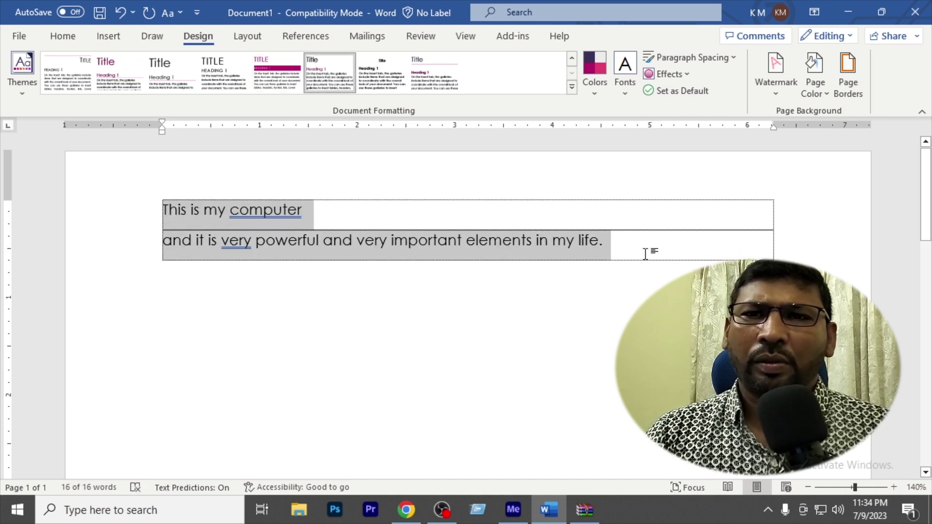
click(617, 248)
drag(617, 248, 129, 210)
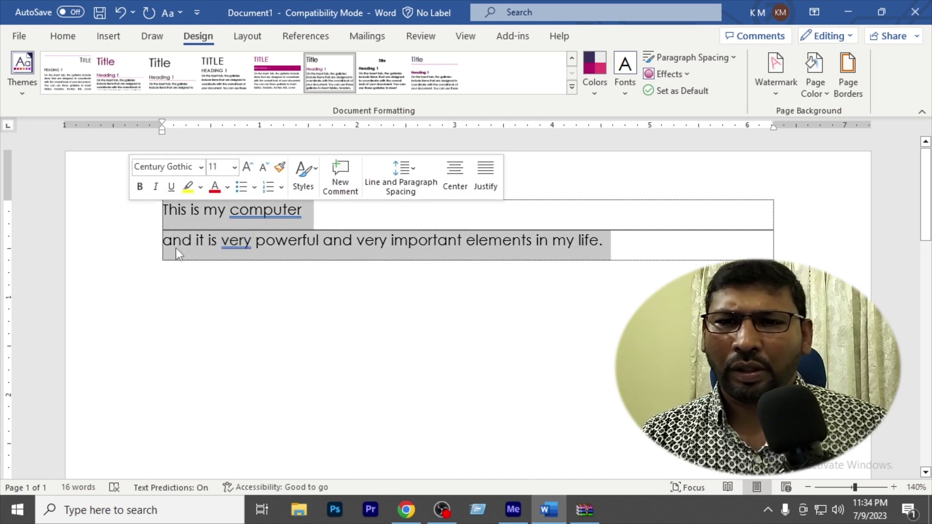
- Apply the Berlin theme and the Shaded style set to the document
click(21, 91)
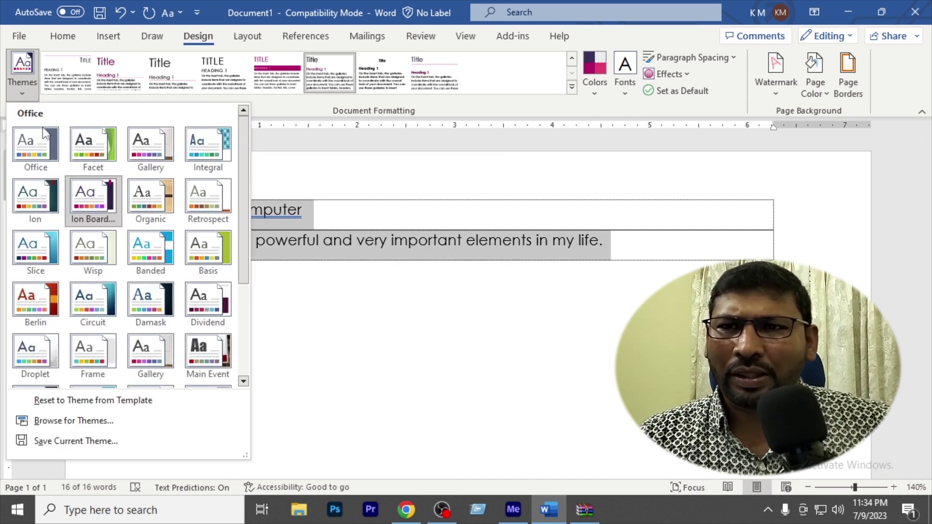
click(39, 306)
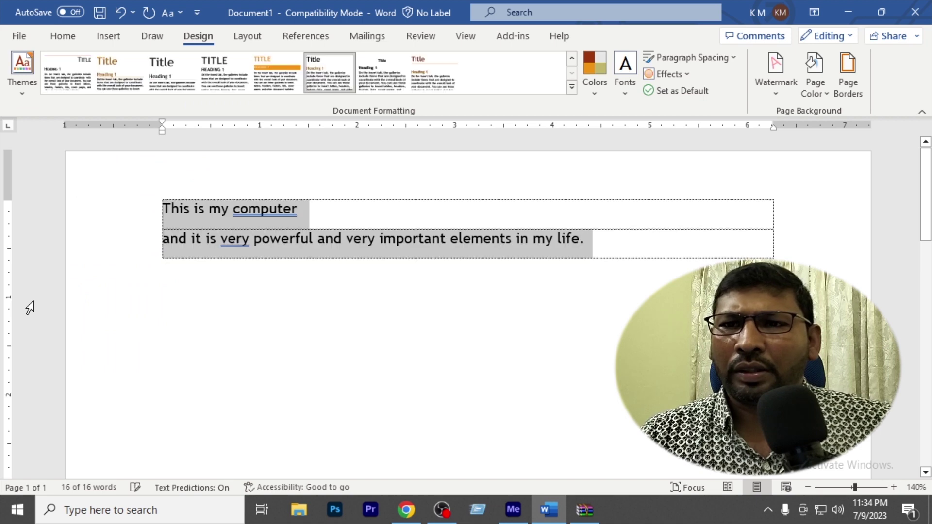
click(273, 77)
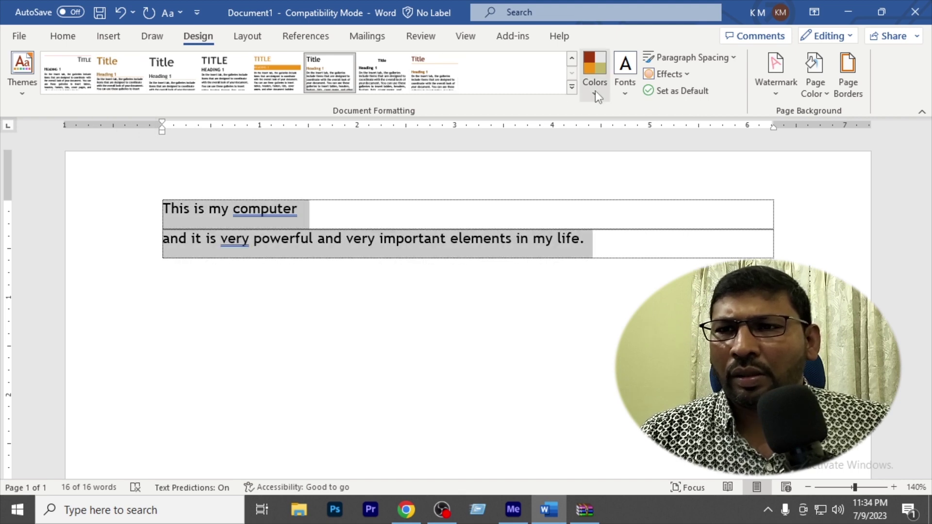
click(572, 87)
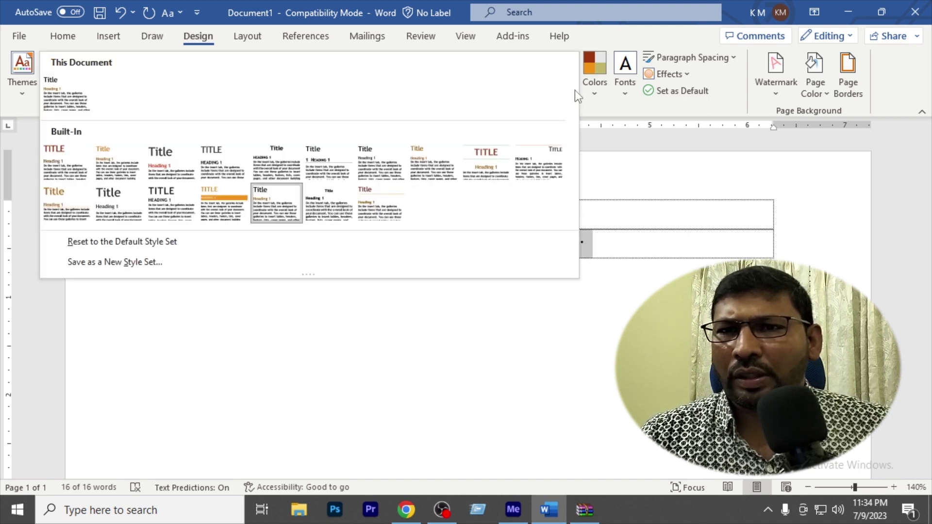
click(217, 204)
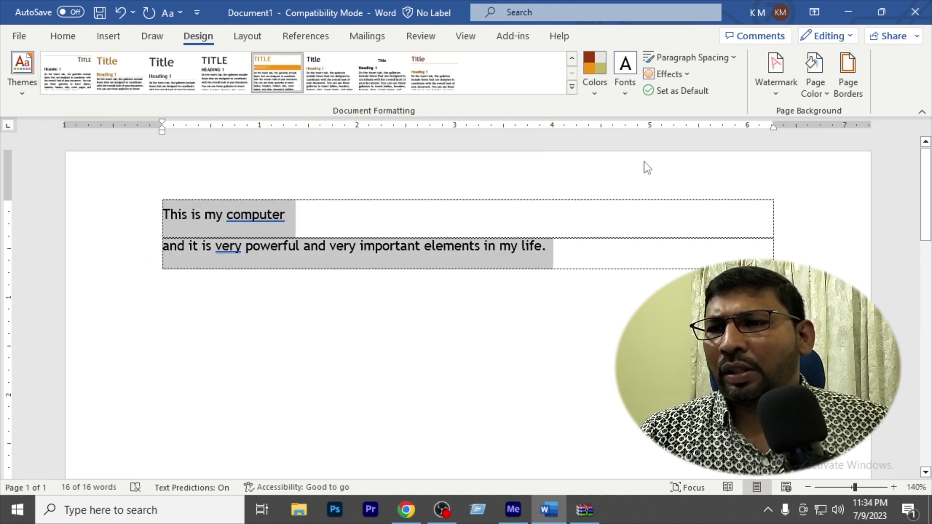
- Switch the theme colours to a pink-magenta scheme
click(593, 92)
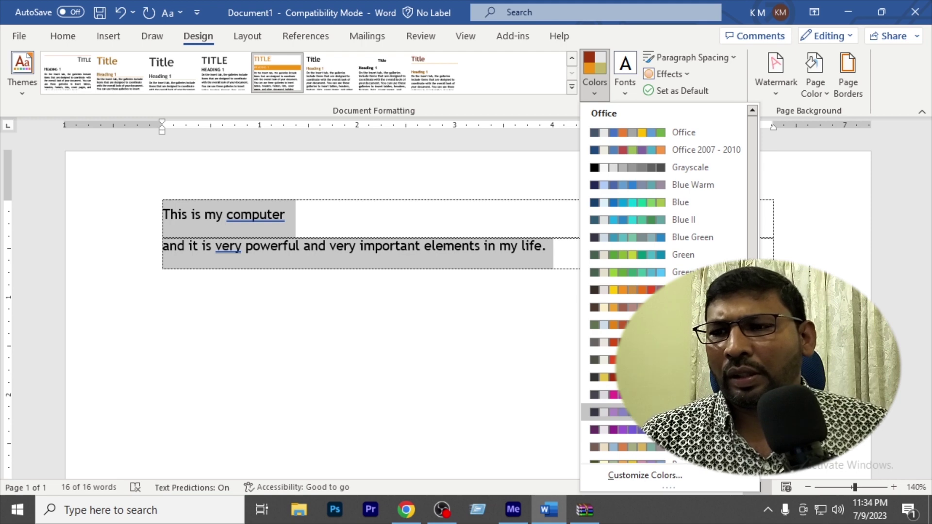
key(Escape)
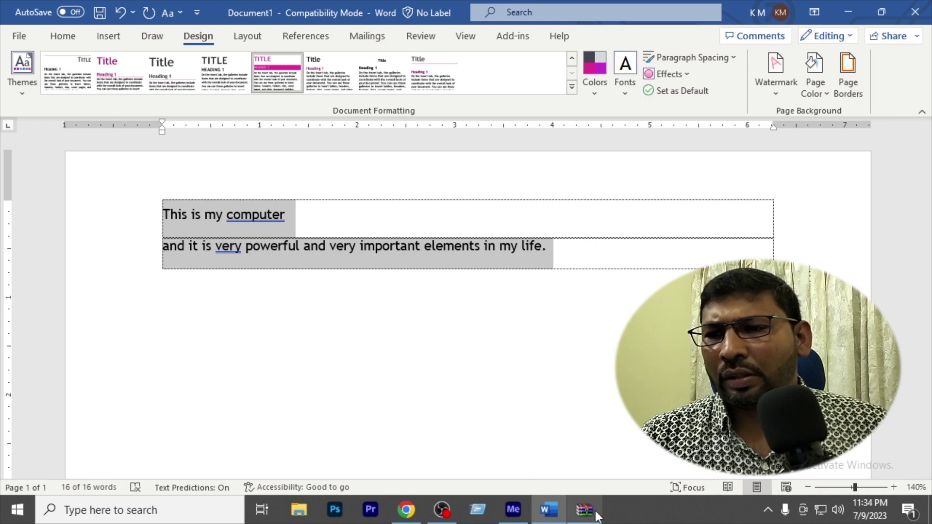
mouse_move(597, 516)
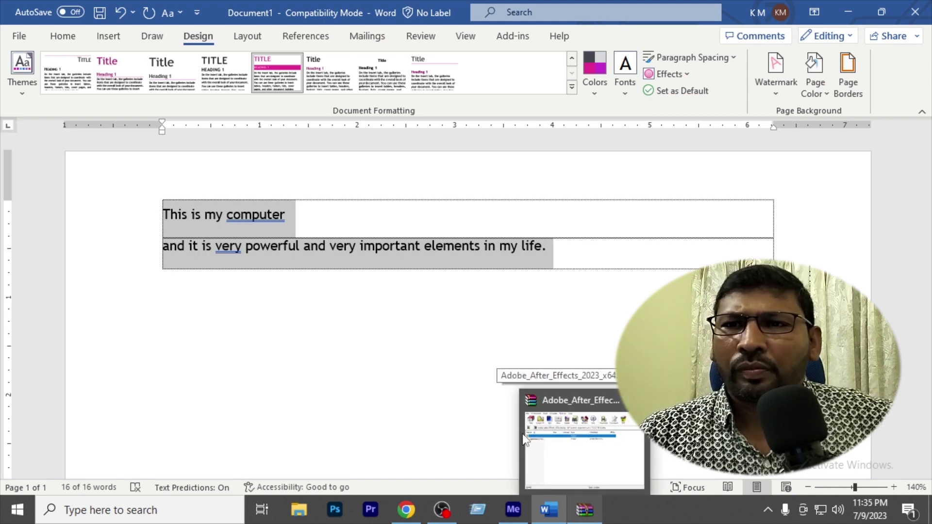
- Select the first line and apply the Glow Edge theme effects
click(337, 308)
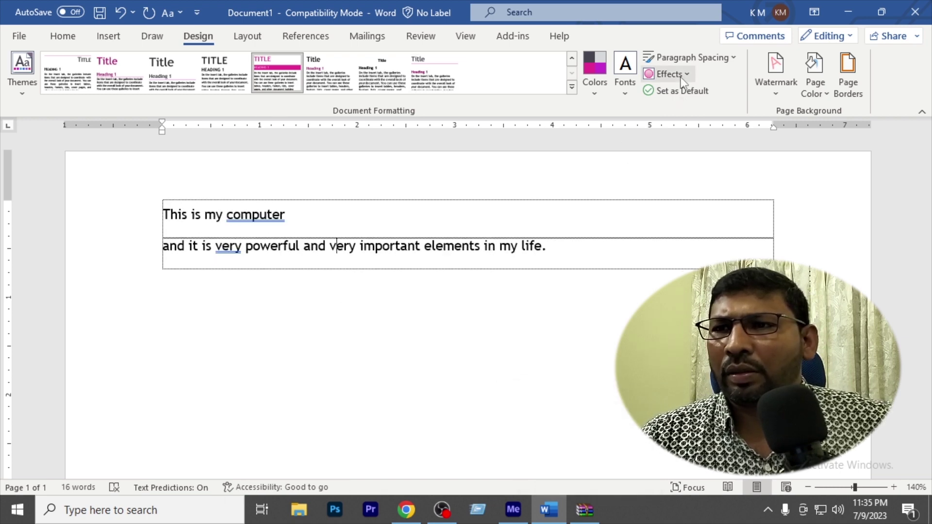
drag(310, 225, 119, 221)
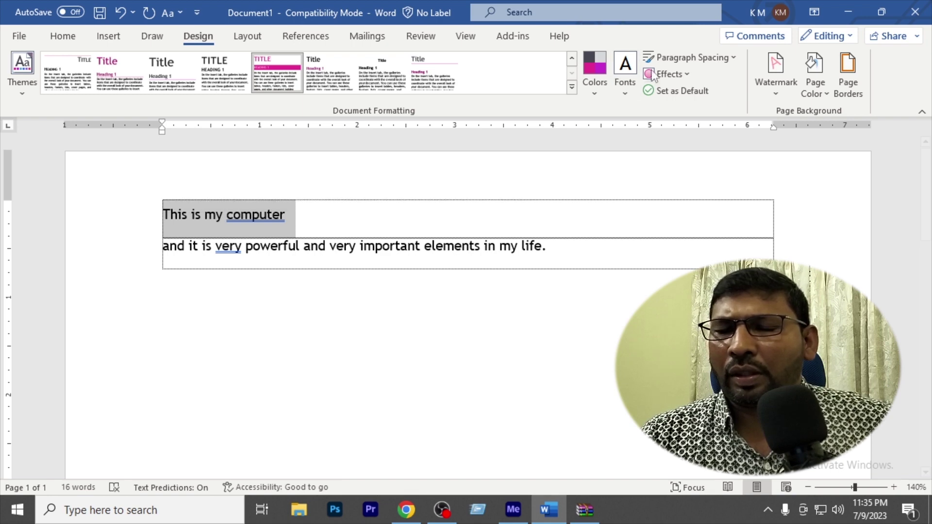
click(685, 74)
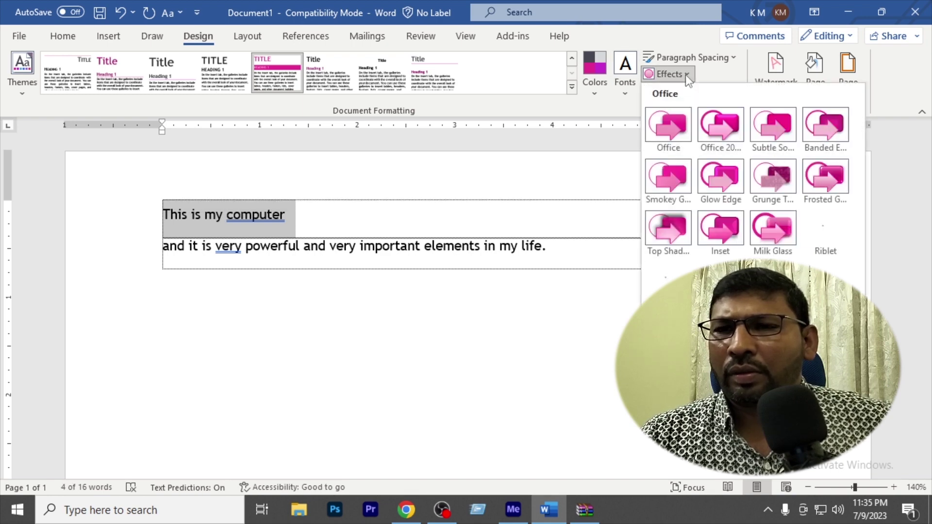
click(721, 175)
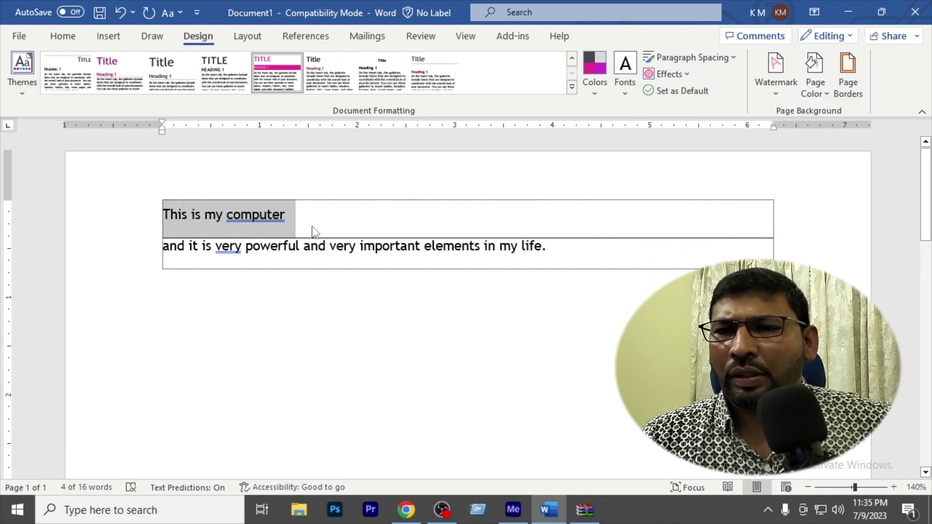
- Dismiss the grammar suggestion card on 'computer'
click(270, 221)
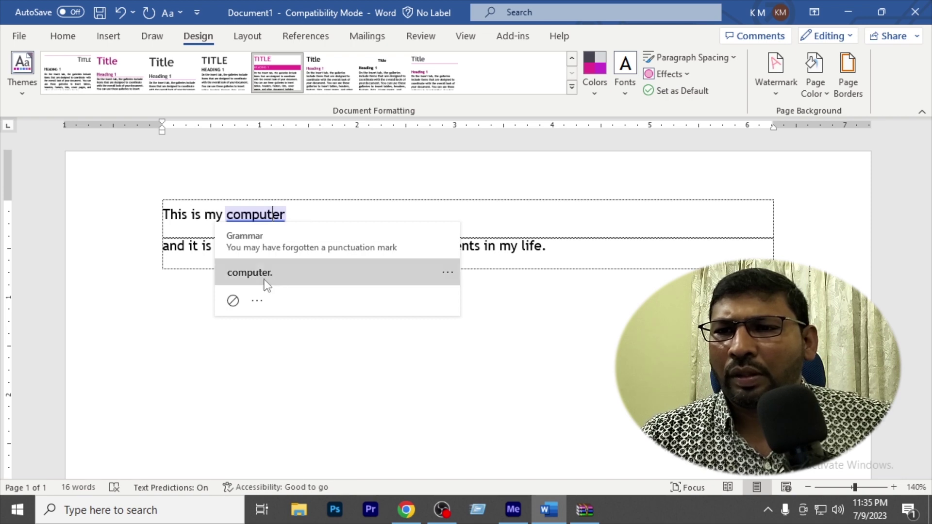
click(449, 274)
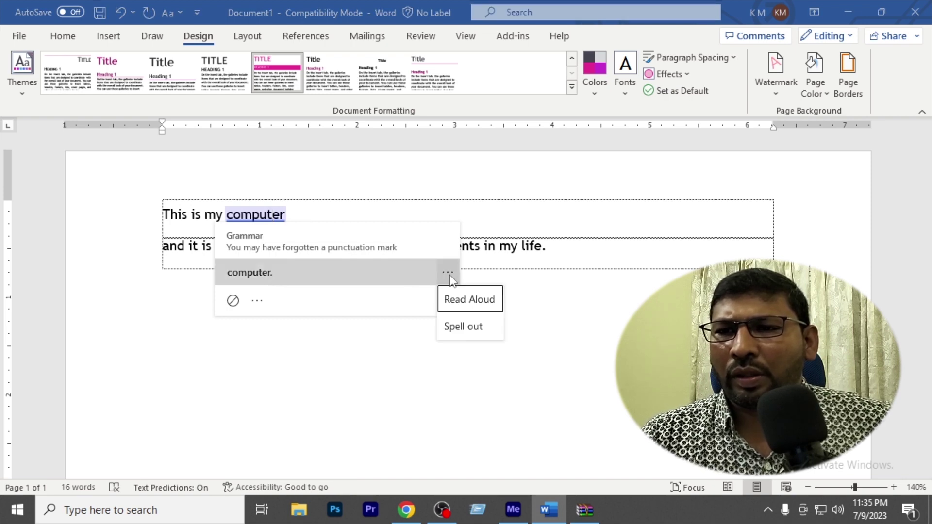
click(473, 330)
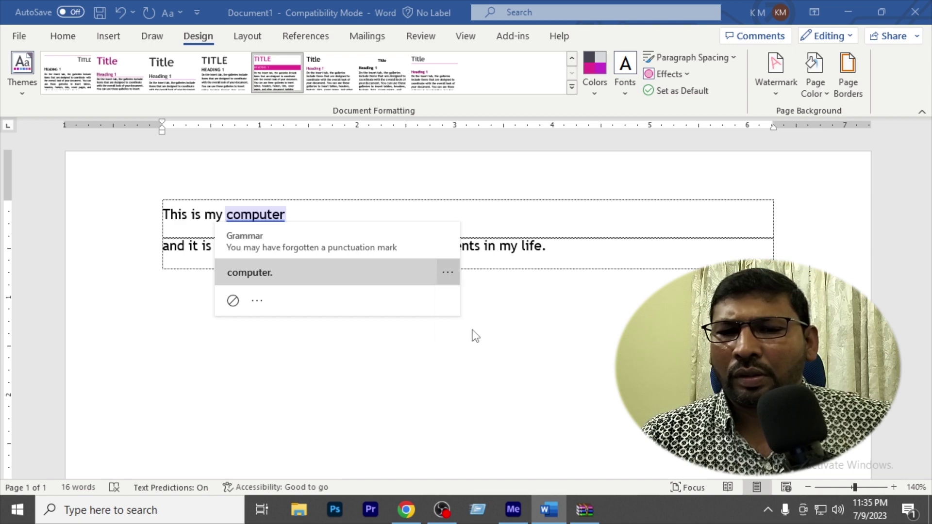
click(319, 213)
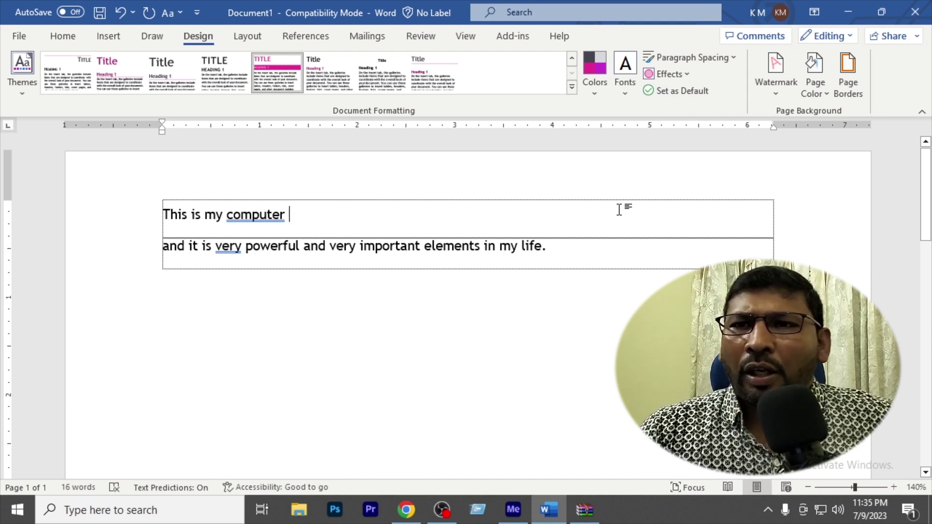
click(248, 38)
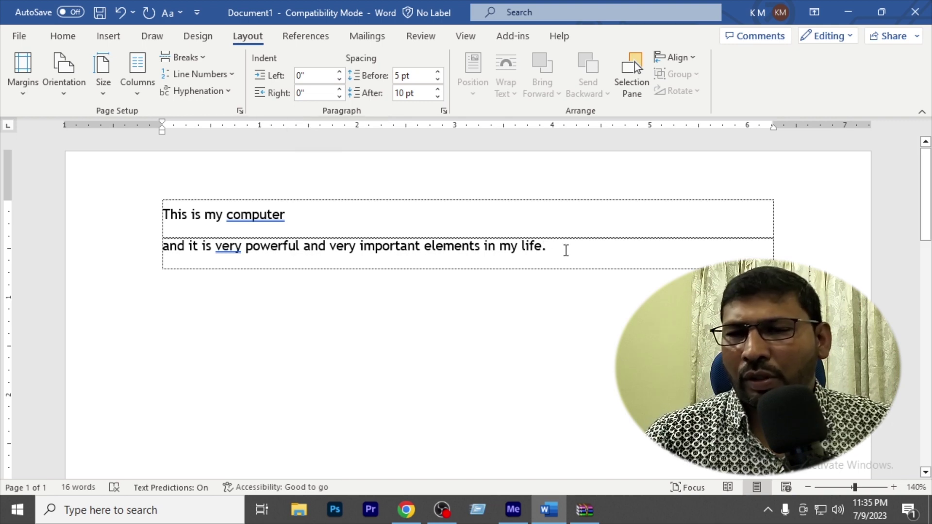
- Delete both lines of dictated text, leaving the bordered strip empty
key(ctrl+a)
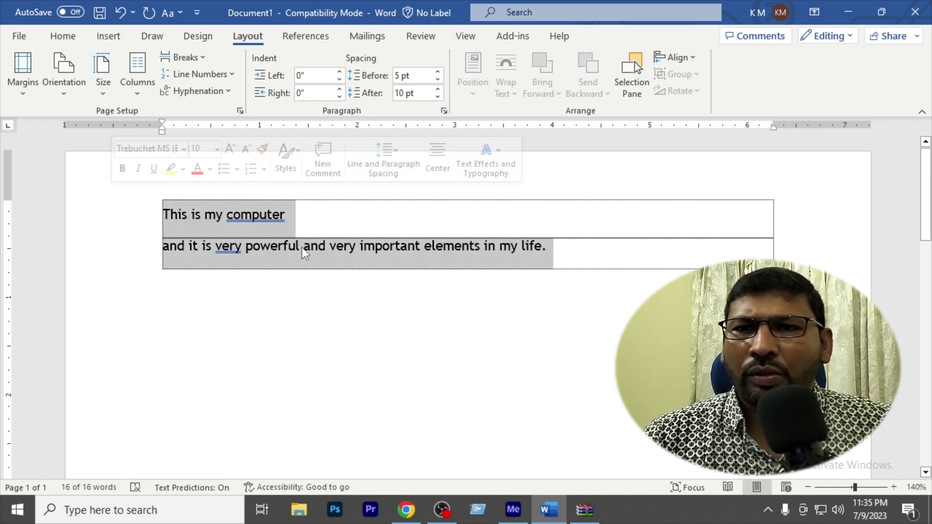
key(Delete)
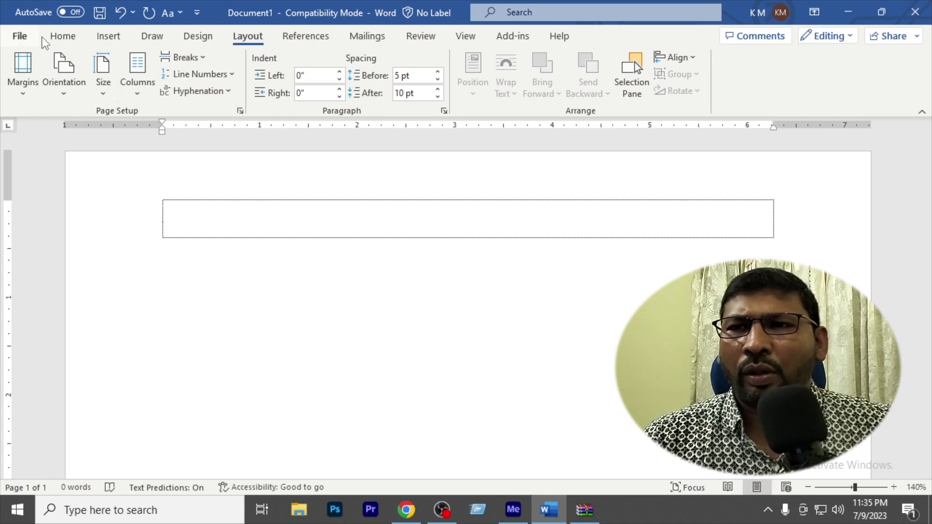
click(56, 41)
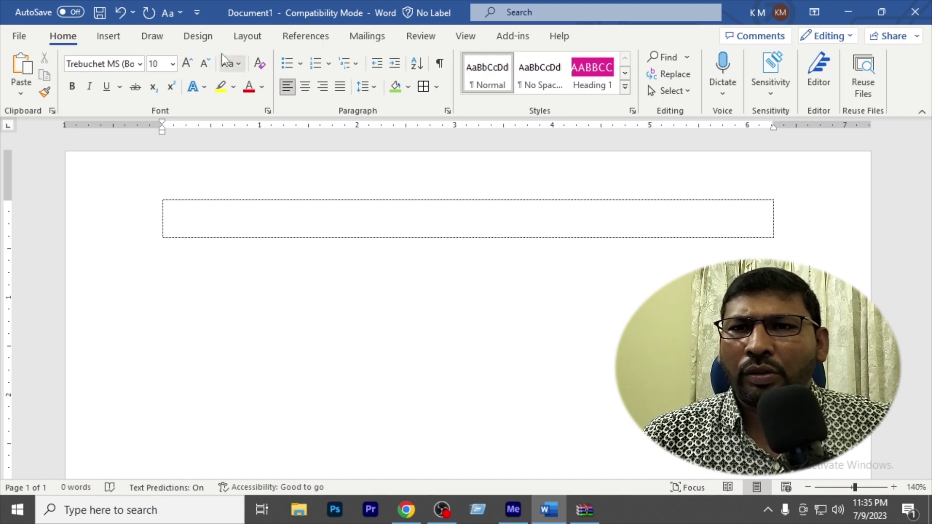
click(250, 39)
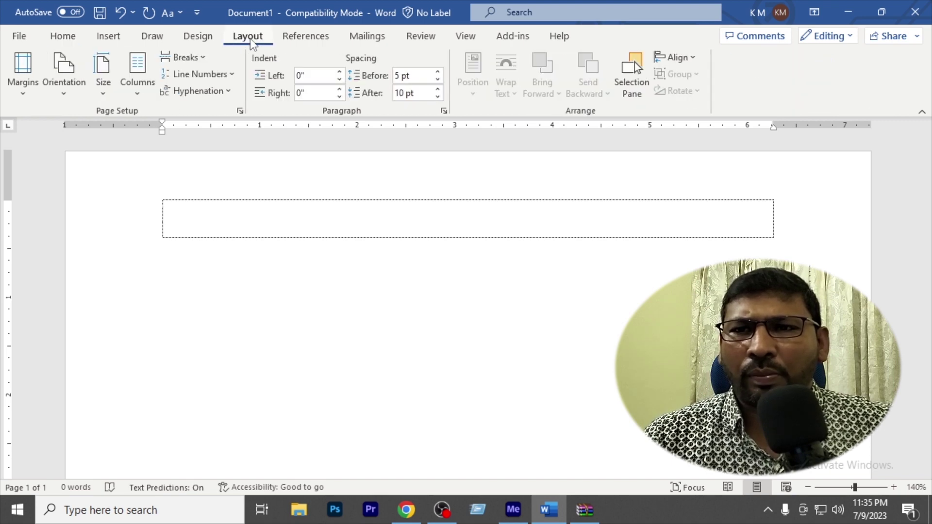
- Open Page Setup and review its Margins, Paper and Layout tabs
click(240, 111)
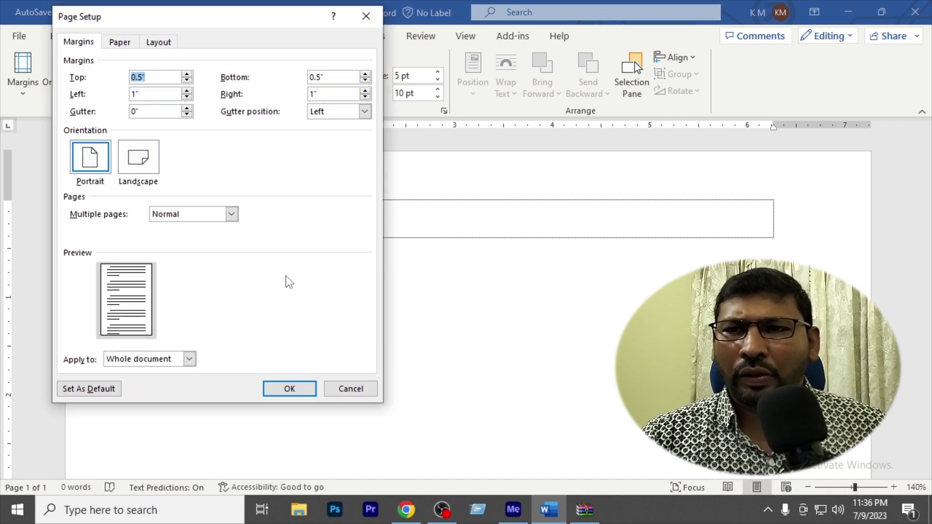
click(366, 16)
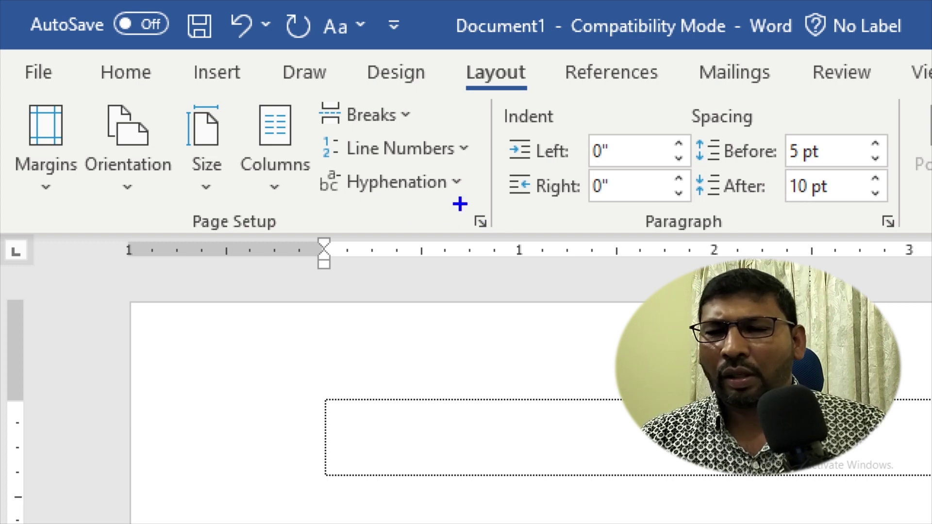
drag(455, 202, 510, 260)
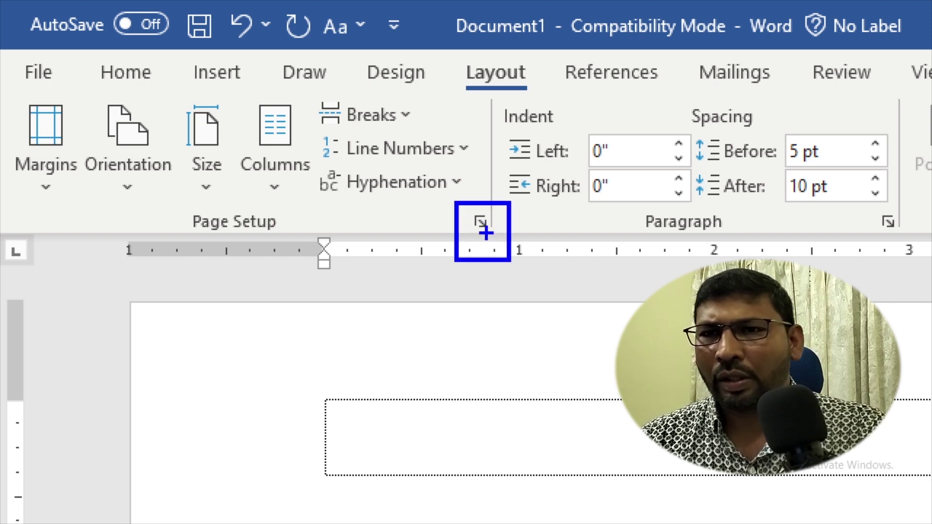
key(Escape)
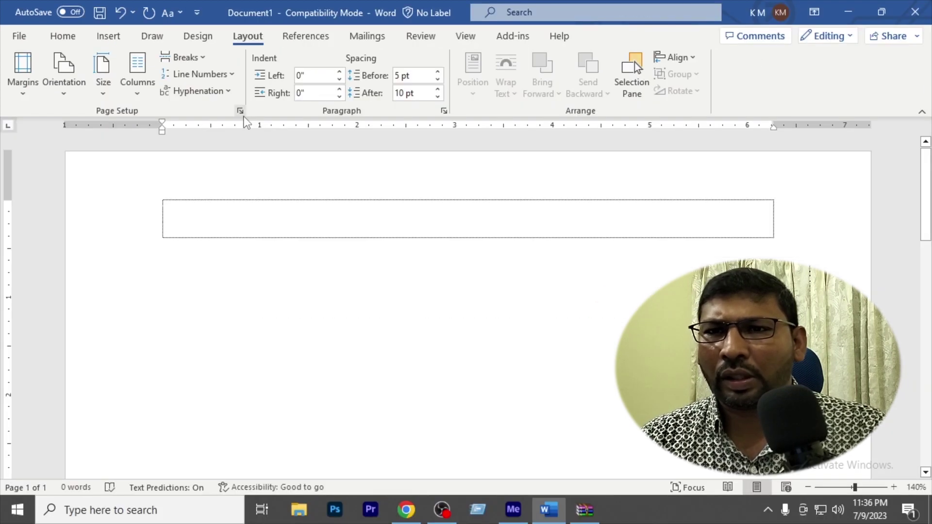
click(240, 111)
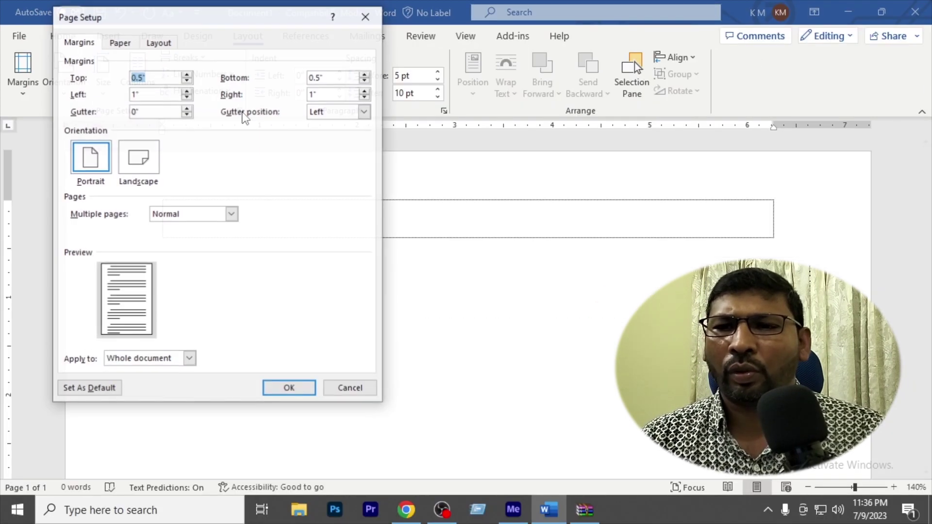
drag(160, 19, 277, 24)
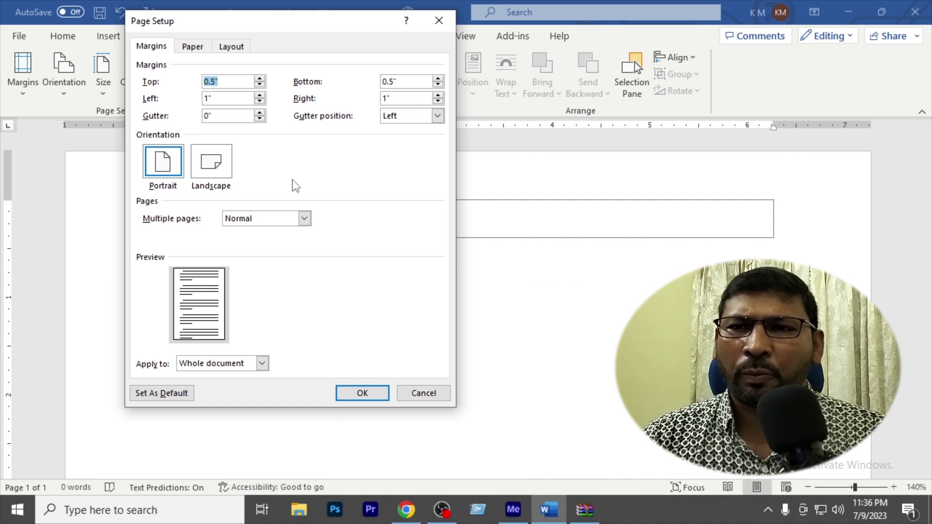
click(193, 49)
click(232, 48)
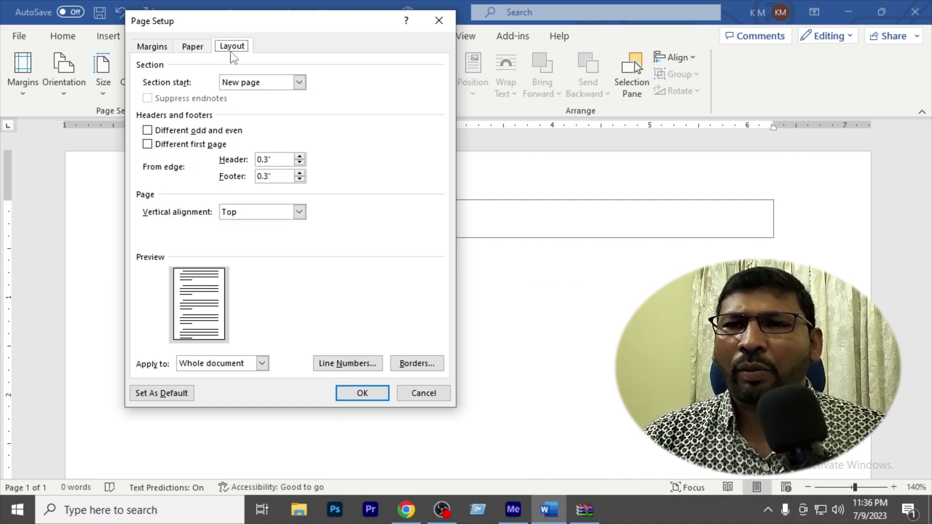
click(152, 48)
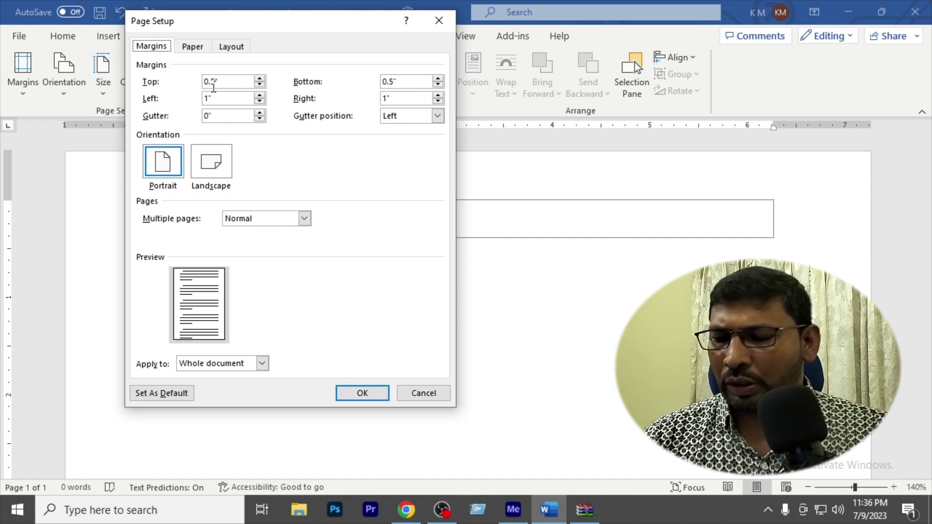
- Set top, bottom and right margins to 0.6", keeping the left margin at 1"
drag(248, 81, 194, 81)
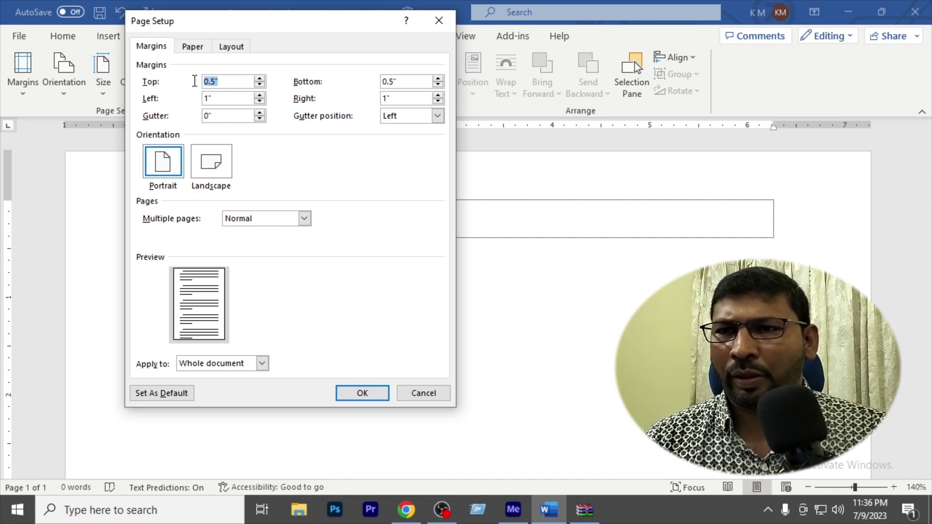
text(1)
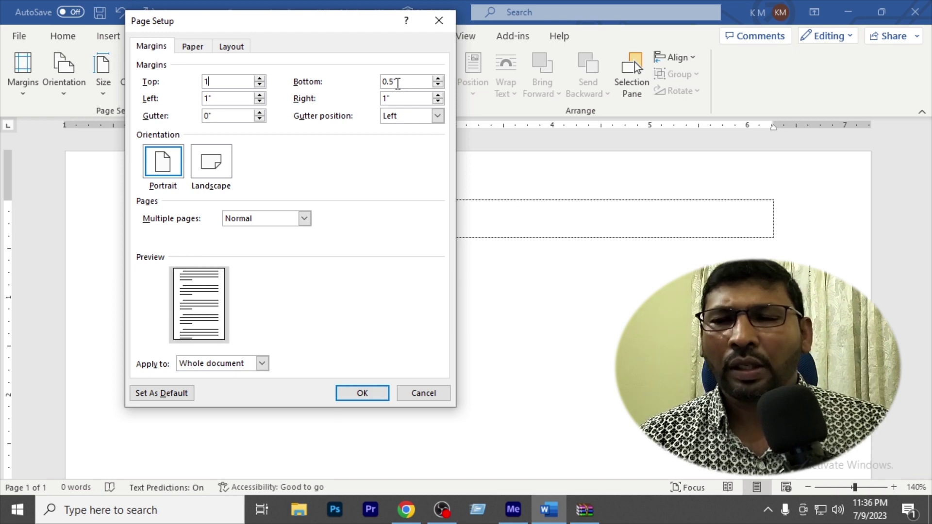
key(Tab)
text(1)
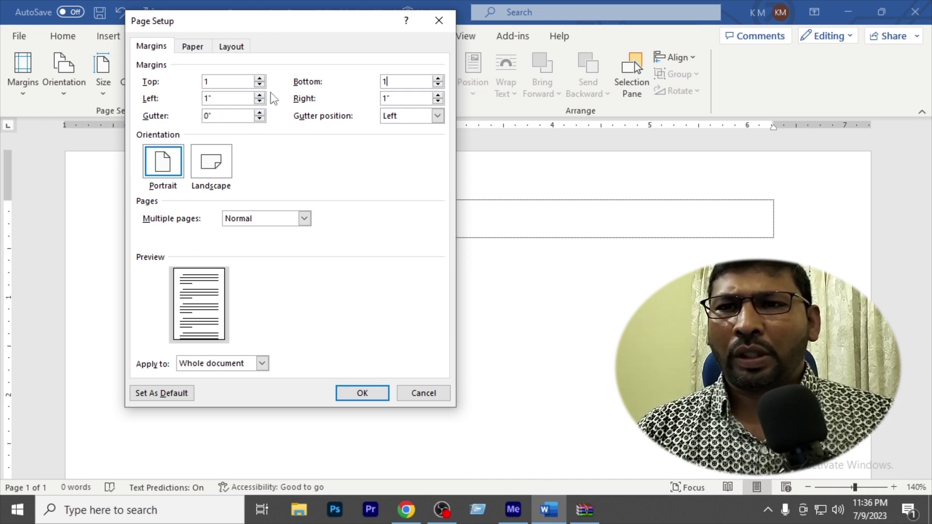
click(259, 86)
click(260, 85)
click(260, 85)
click(260, 85)
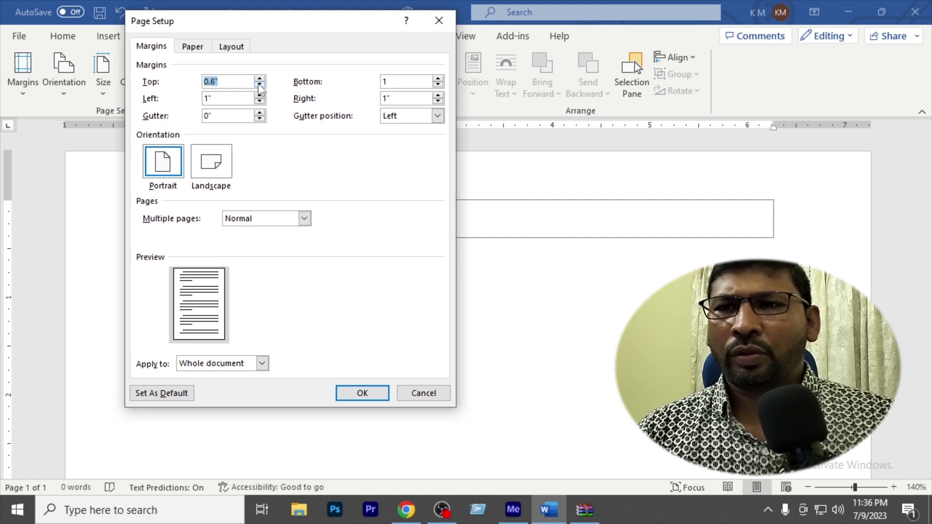
click(438, 86)
click(438, 86)
click(438, 86)
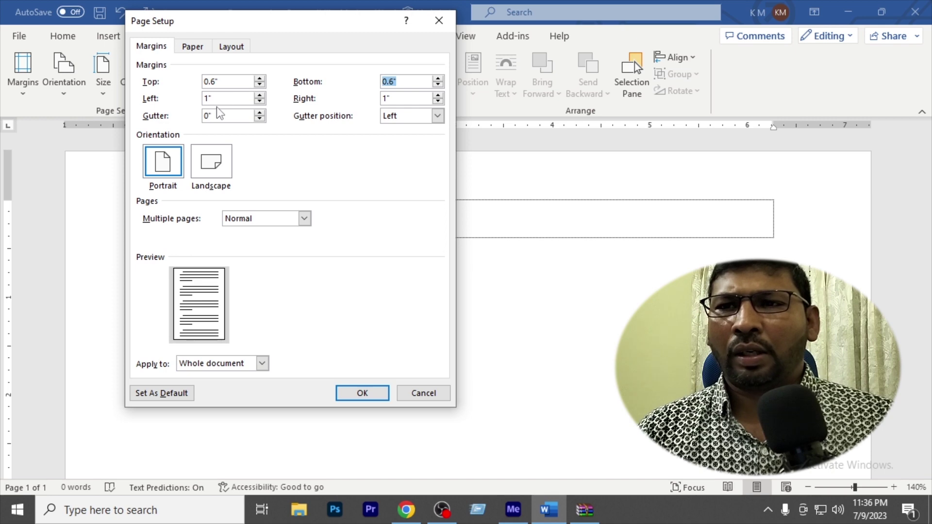
click(439, 102)
click(439, 102)
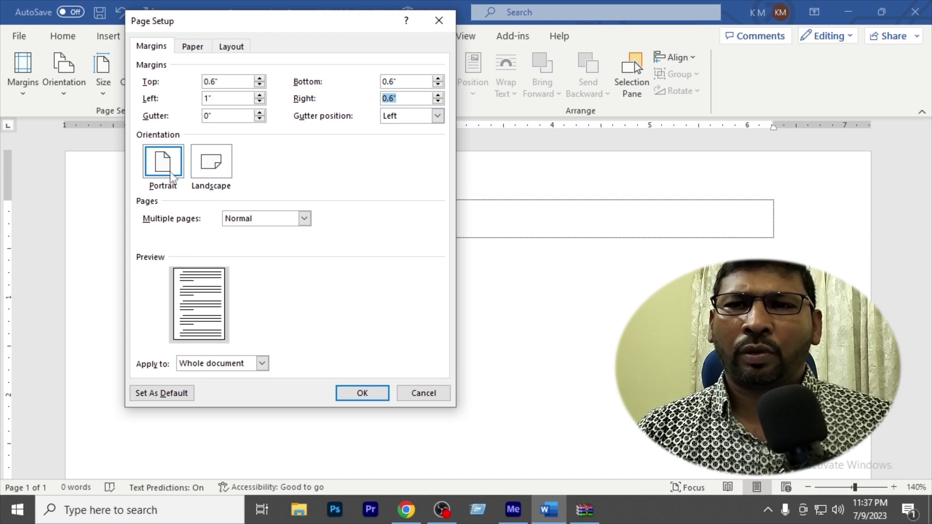
- Set the paper size to A4
click(191, 48)
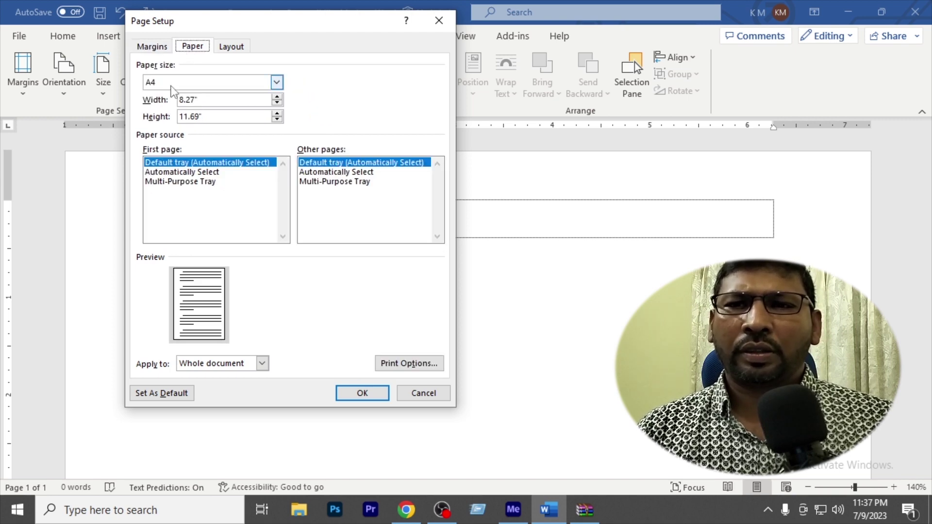
click(276, 82)
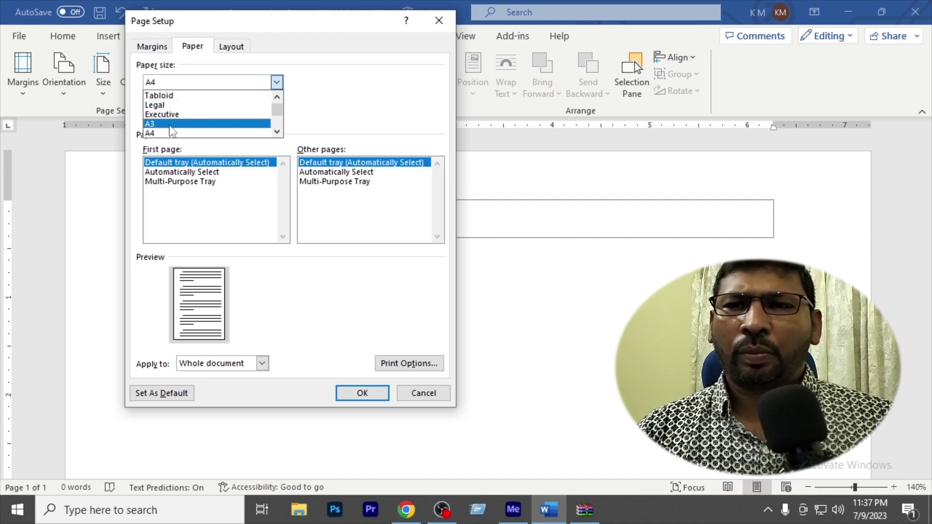
scroll(187, 124, down, 2)
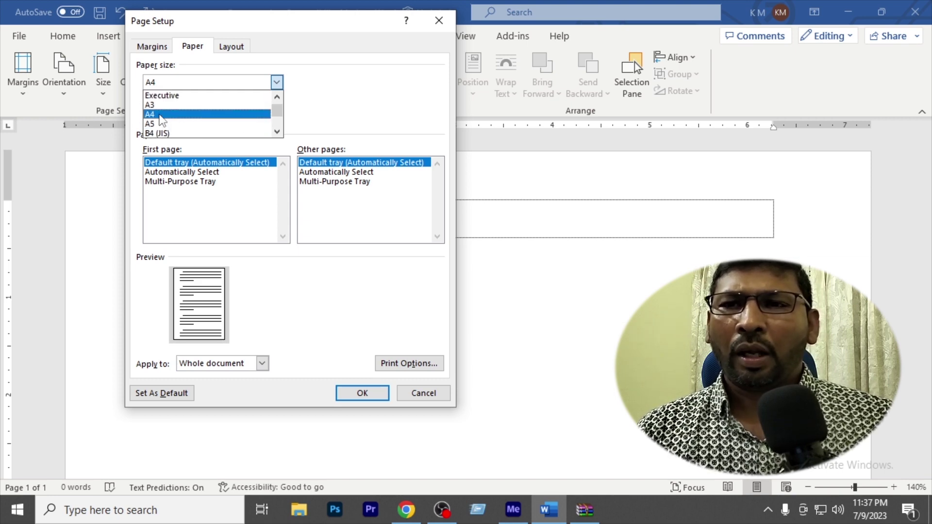
click(160, 115)
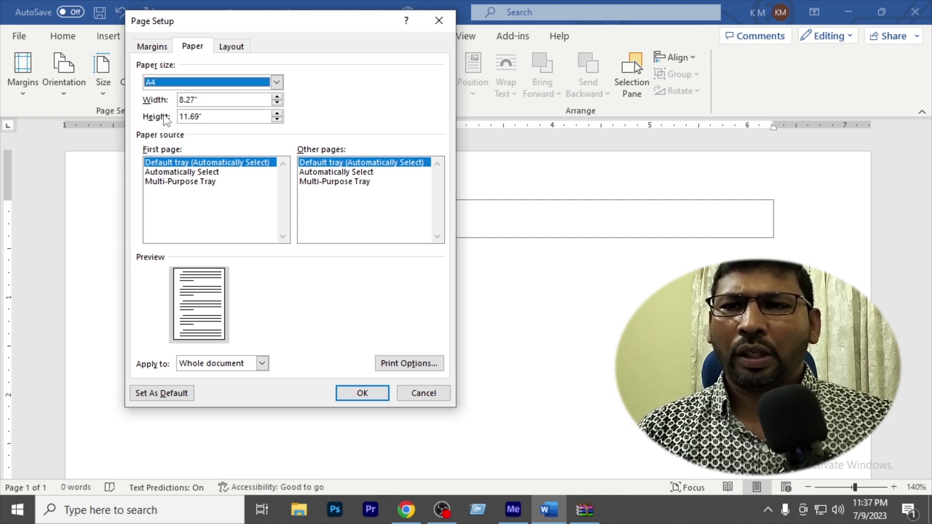
- Set the header and footer distances from the edge to 0.3" and apply the page settings
click(229, 52)
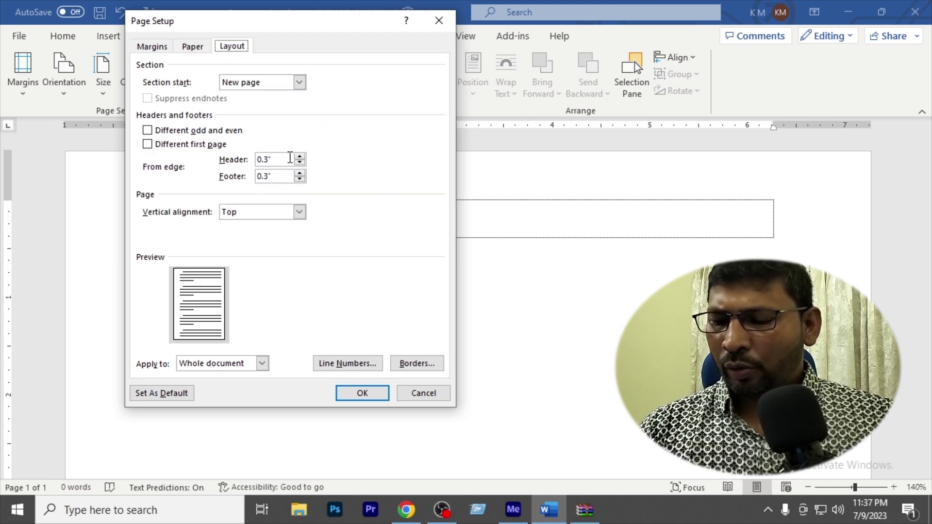
drag(286, 159, 251, 147)
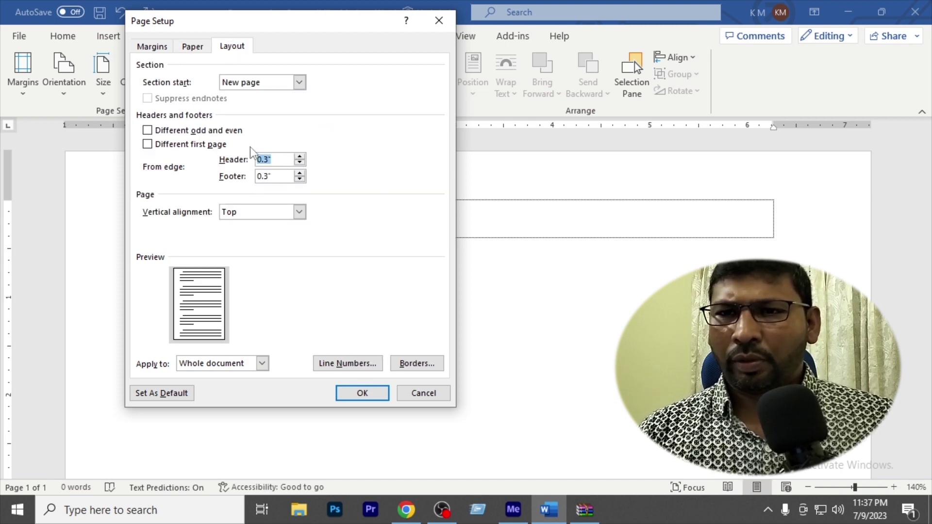
text(.5)
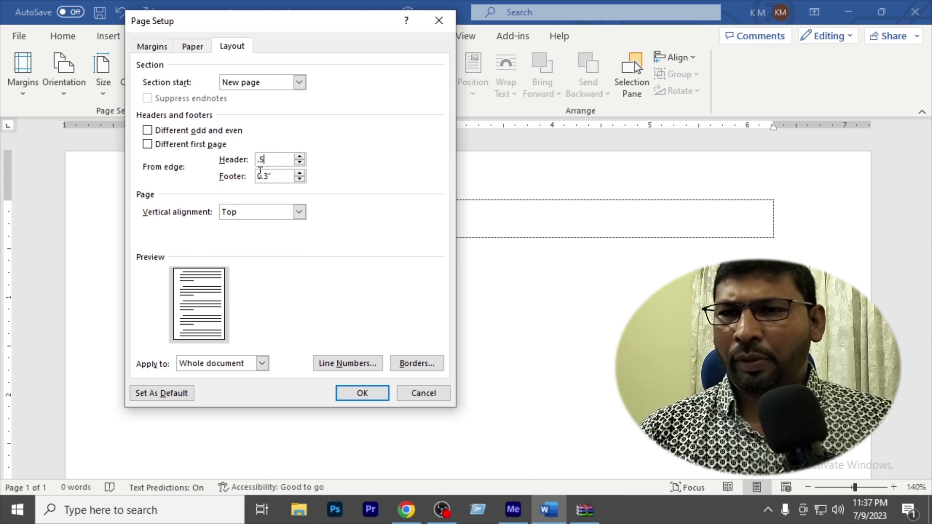
drag(260, 171, 240, 171)
text(.5)
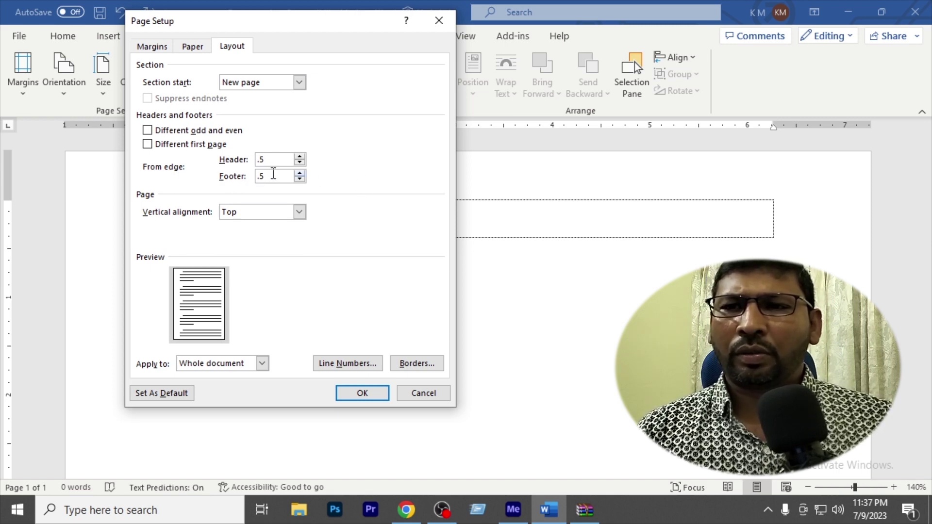
click(301, 162)
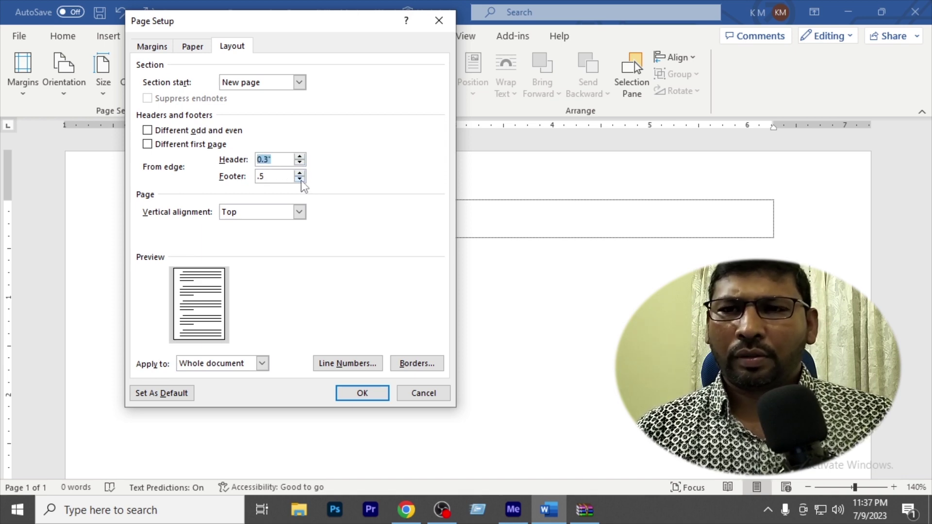
double_click(301, 179)
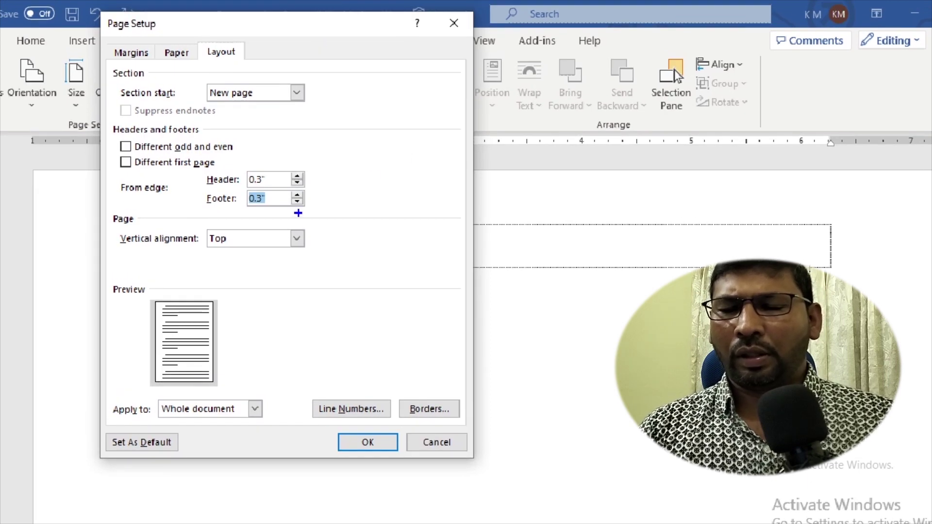
mouse_move(231, 162)
mouse_down()
mouse_move(261, 202)
mouse_move(325, 214)
mouse_up()
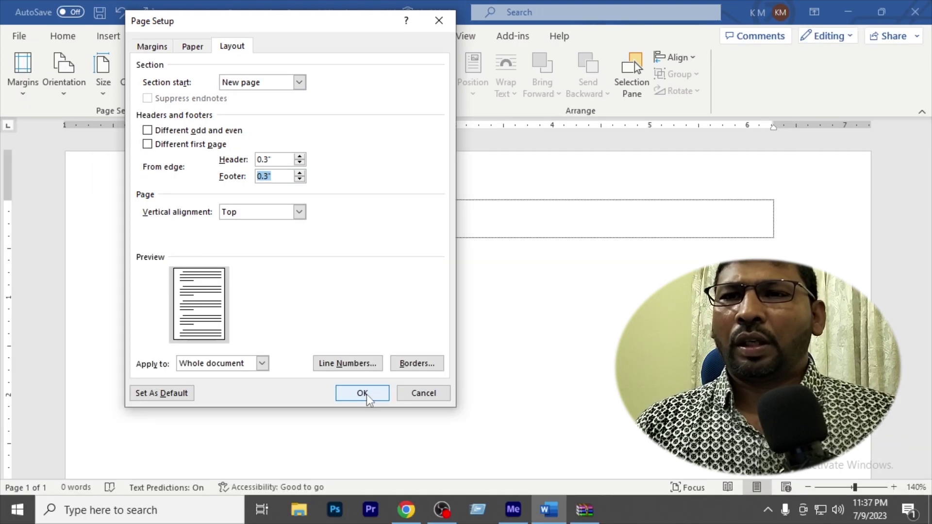
click(369, 442)
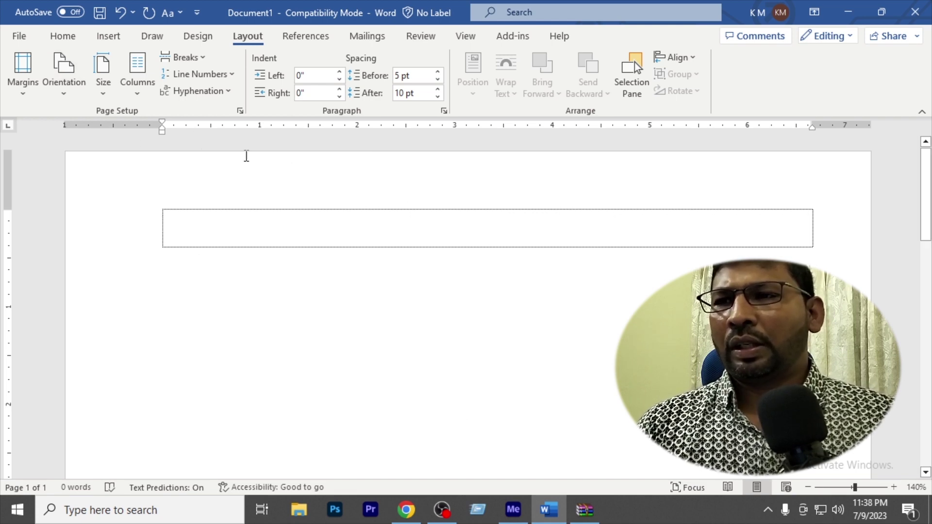
- Check the left, right, top and bottom margin boundaries on the rulers, then show the References tools
click(162, 132)
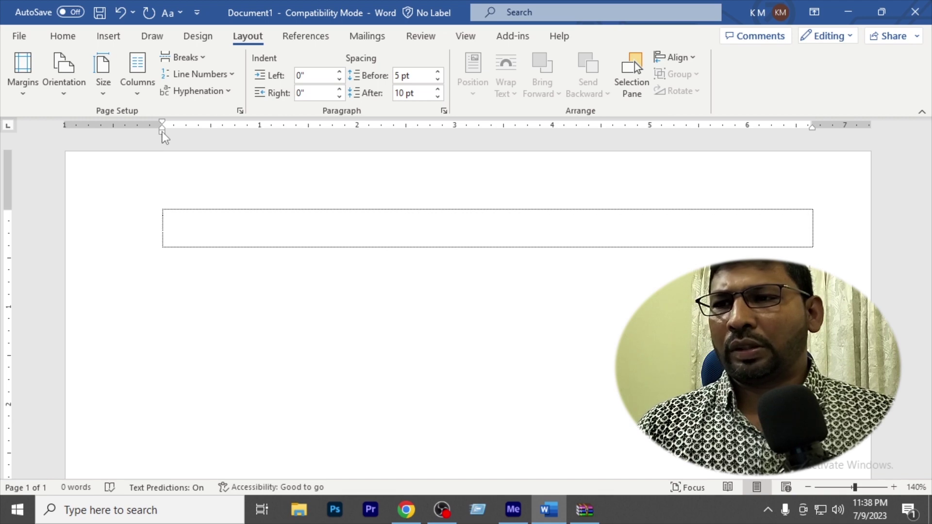
click(812, 130)
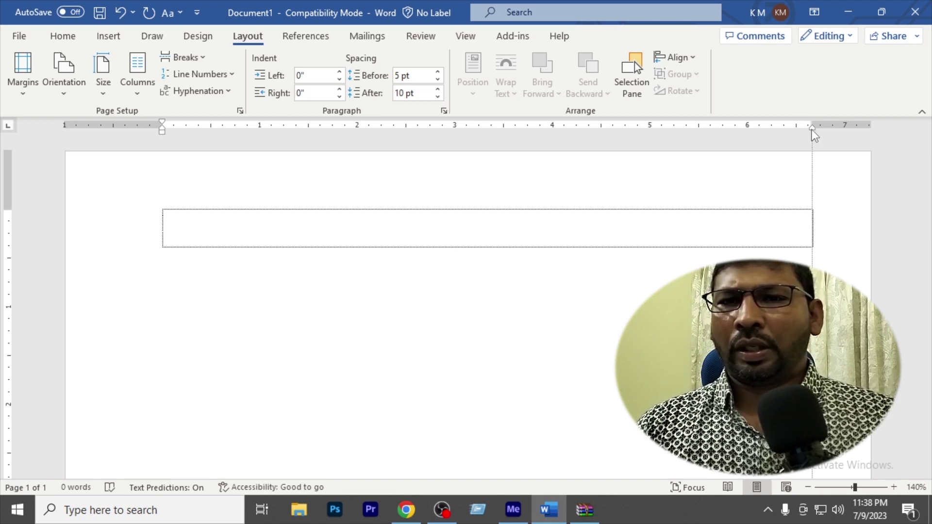
click(8, 211)
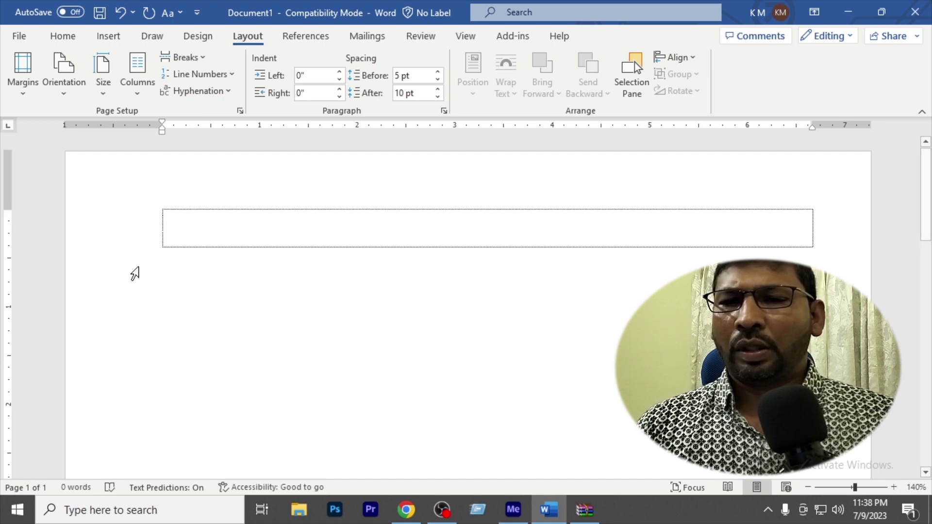
scroll(98, 254, down, 15)
scroll(96, 253, down, 1)
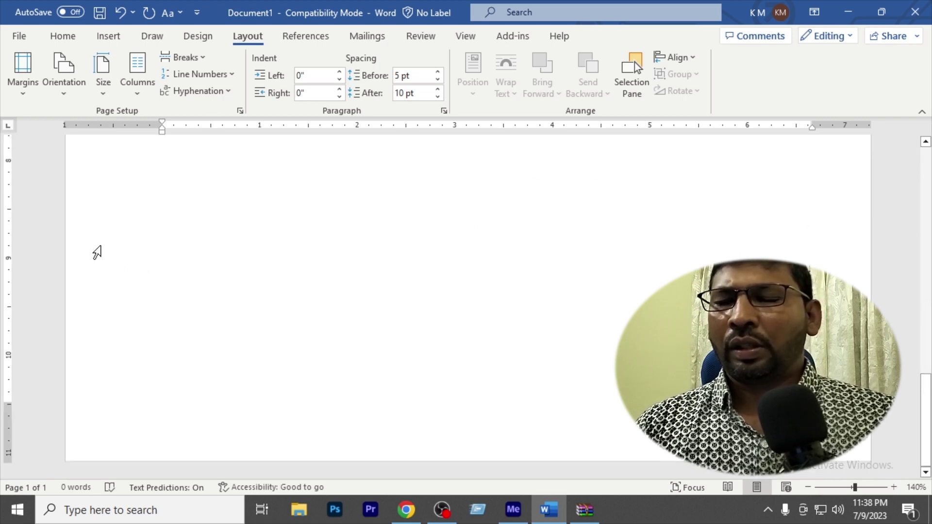
click(9, 399)
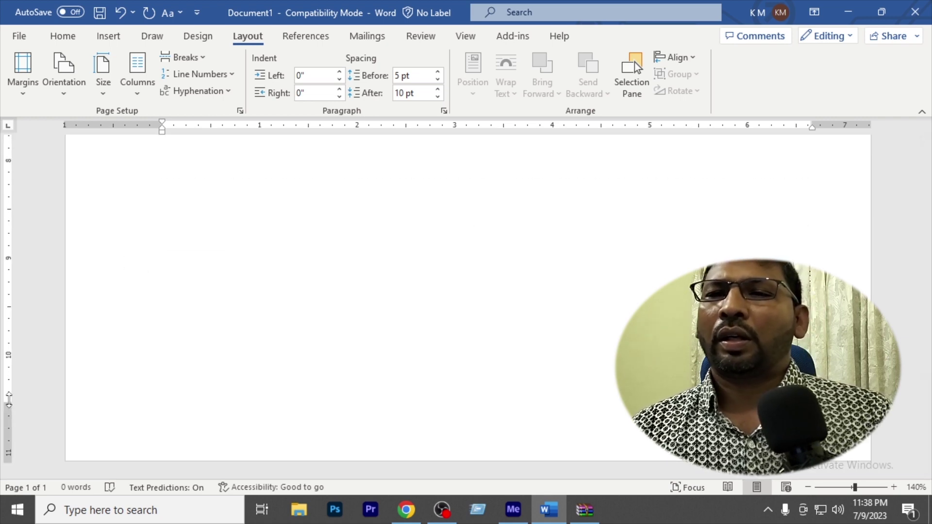
scroll(301, 155, up, 5)
scroll(344, 199, up, 12)
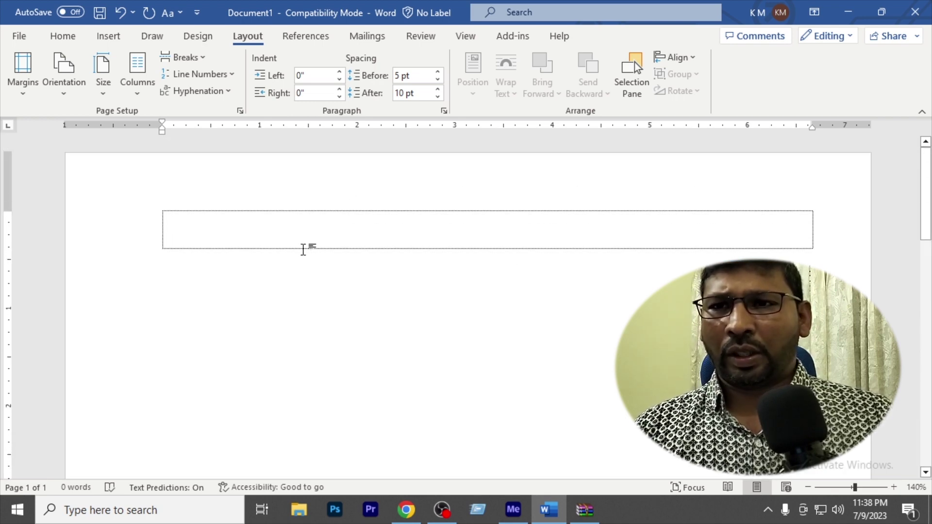
scroll(304, 251, down, 1)
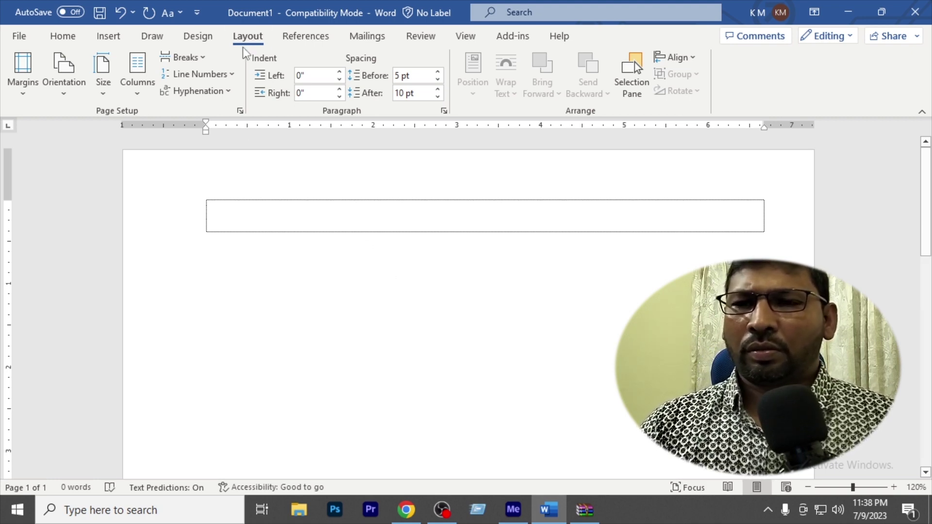
click(302, 37)
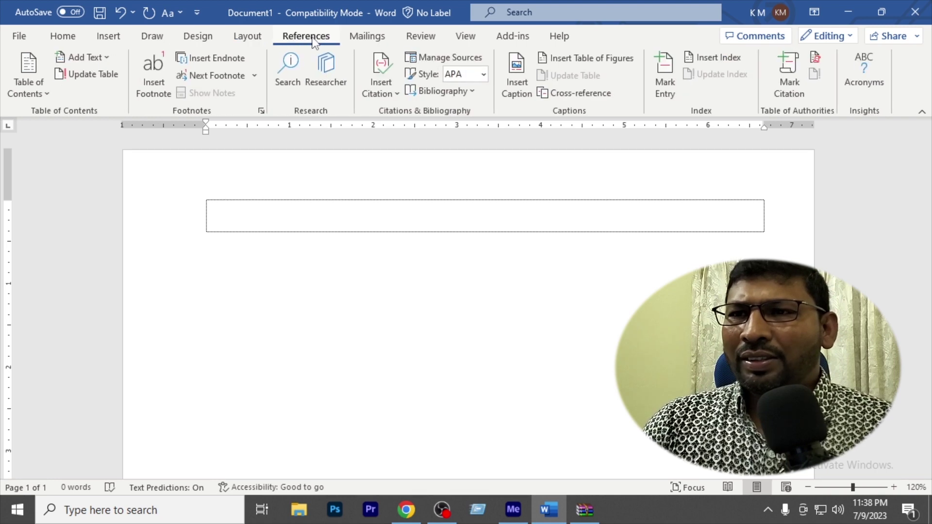
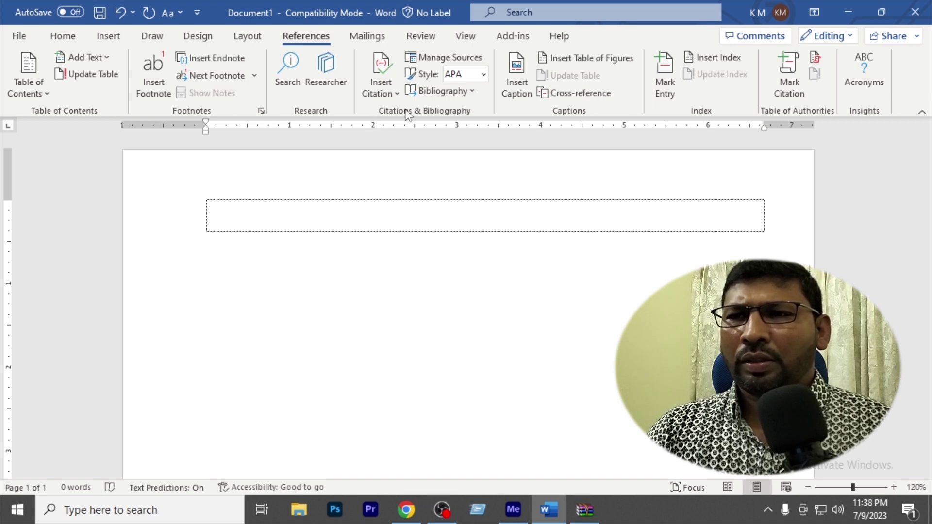
- Glance at the citation style list, then type 'this is a computer.' into the text box
click(483, 74)
click(363, 210)
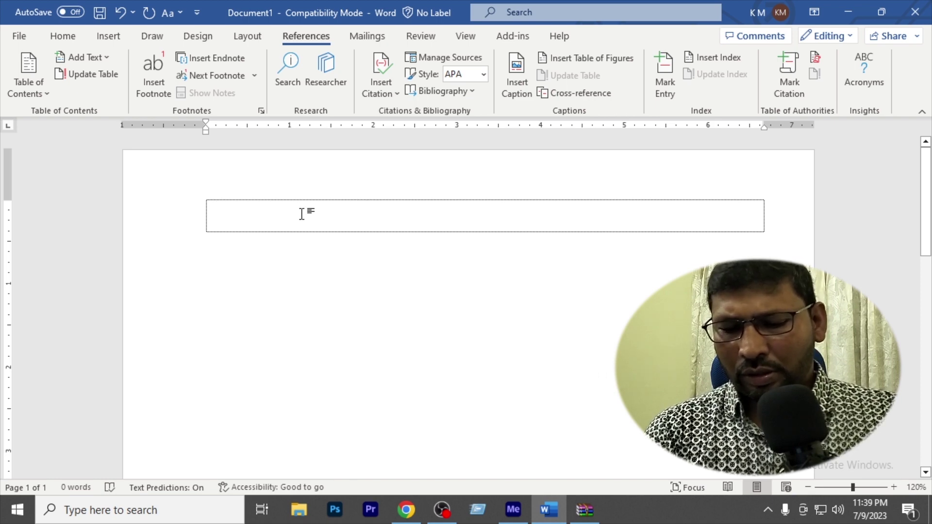
text(this is a)
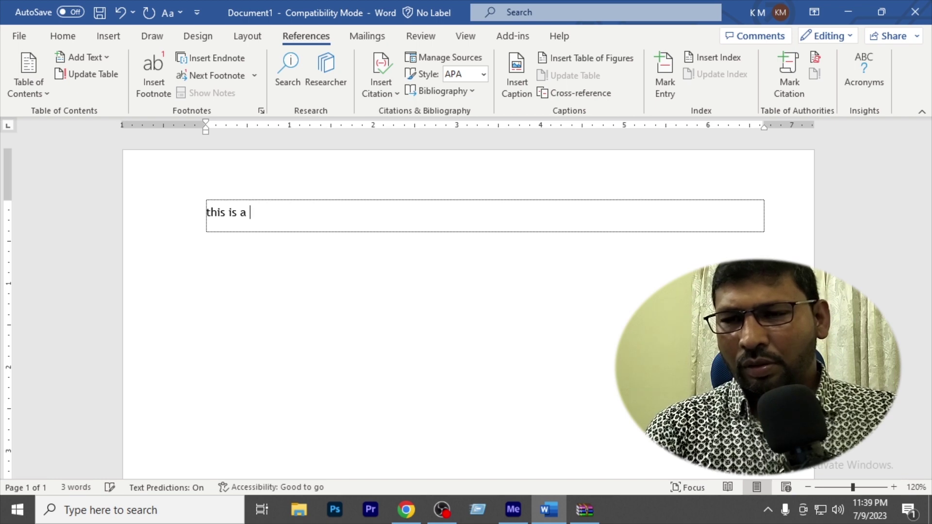
text( comput)
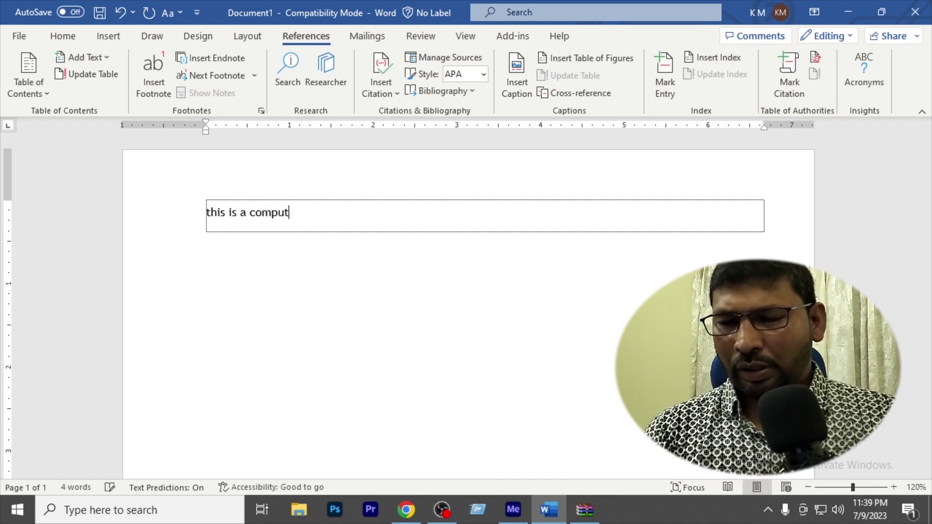
text(er)
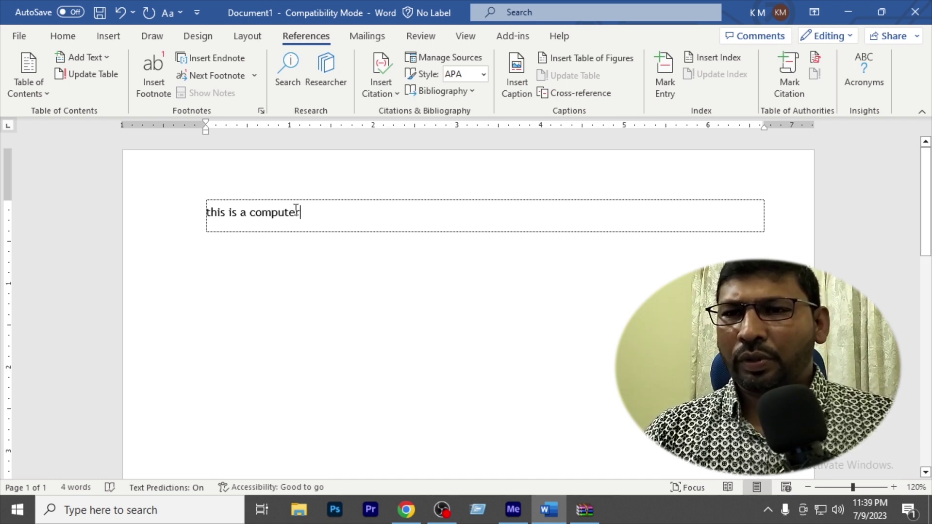
text(.)
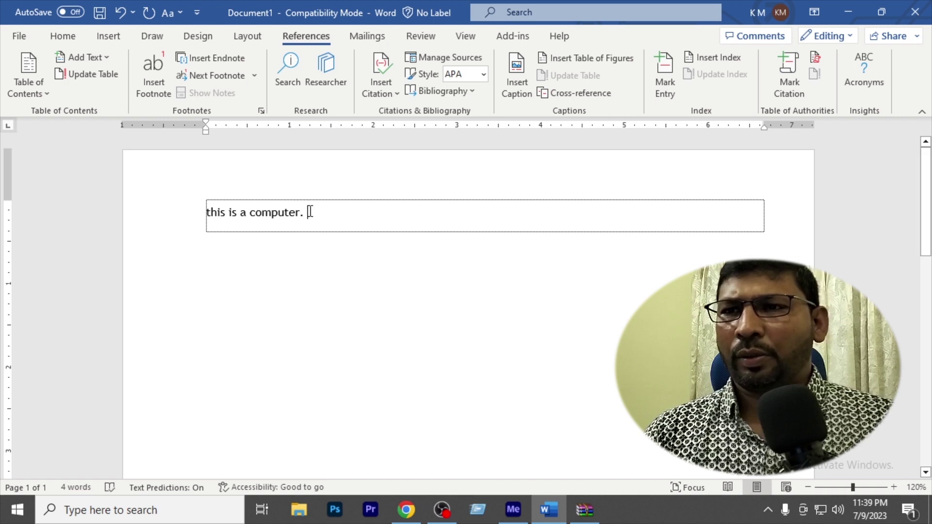
- Add a caption under 'computer.' that excludes the Figure label, then start typing 'it's a' after 1
drag(309, 212, 251, 214)
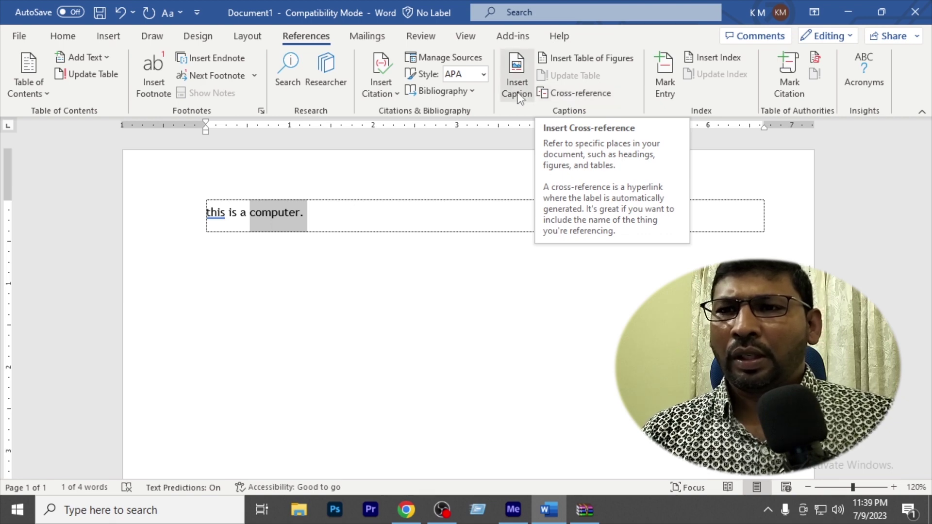
click(517, 73)
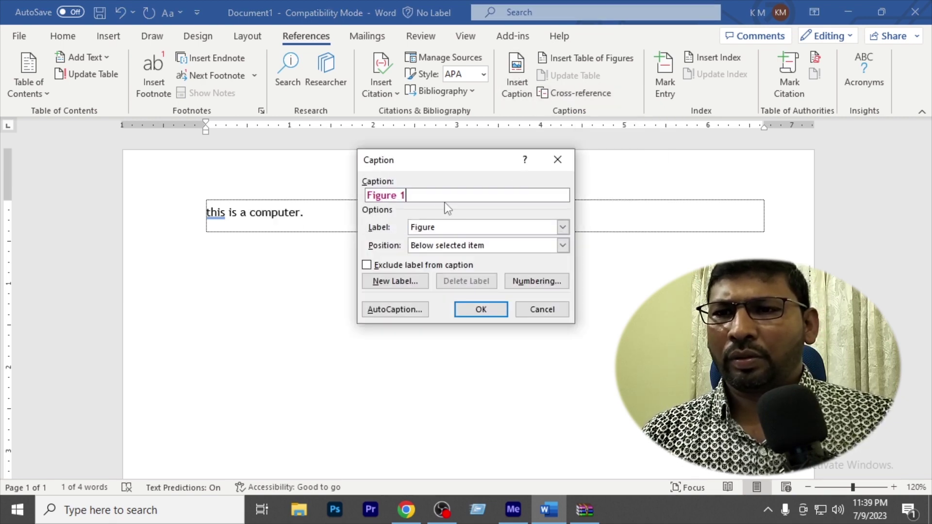
click(366, 265)
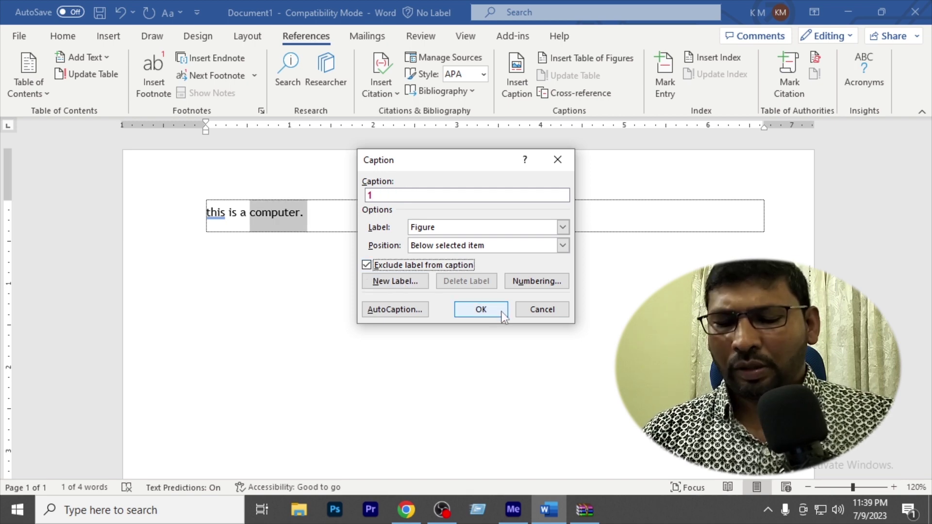
click(483, 310)
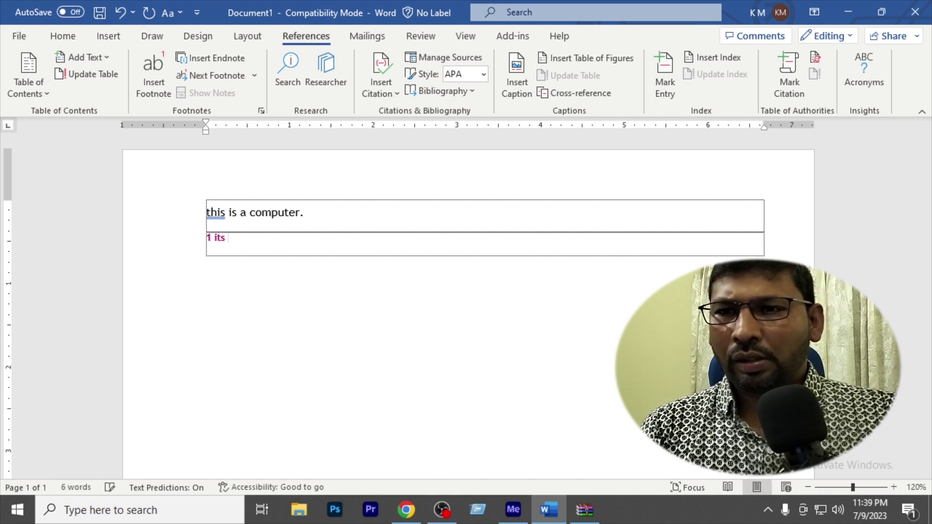
text(it’s a countable machine.)
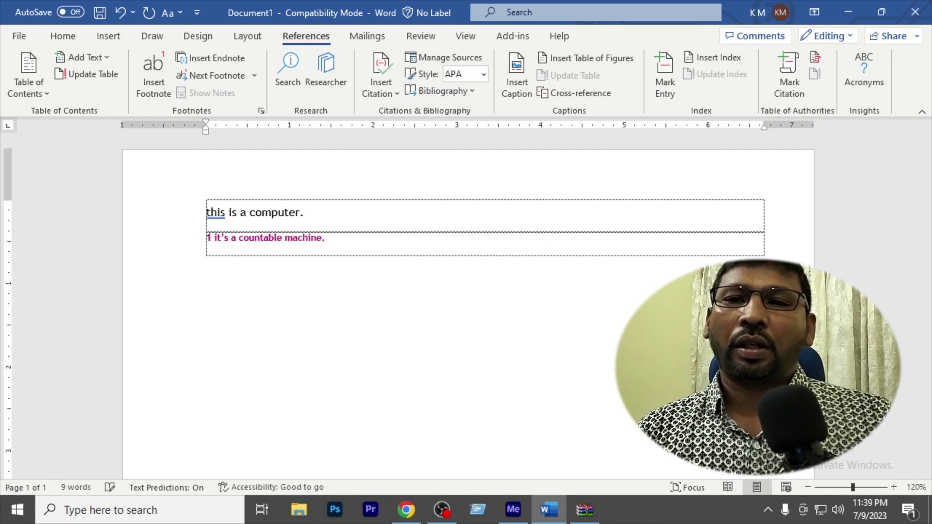
- Delete the caption line '1 it's a countable machine.', then reselect 'computer.'
click(358, 207)
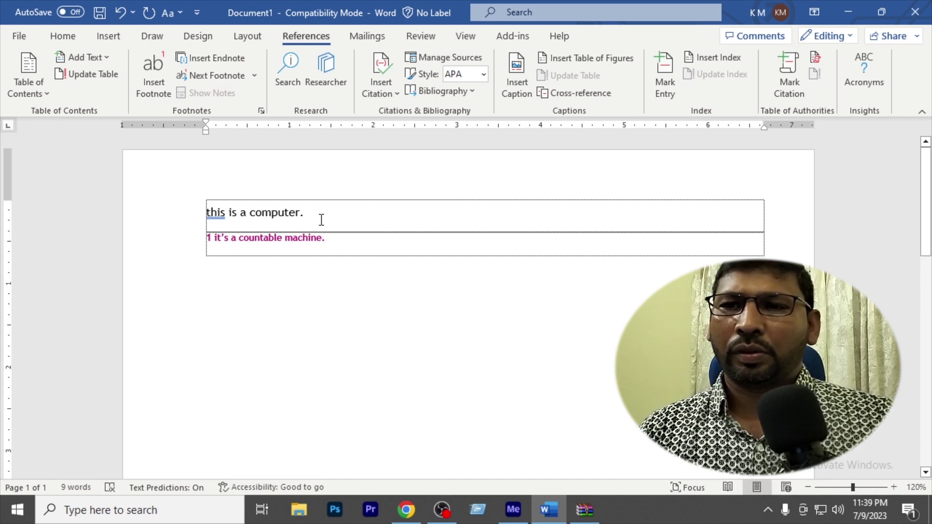
double_click(275, 214)
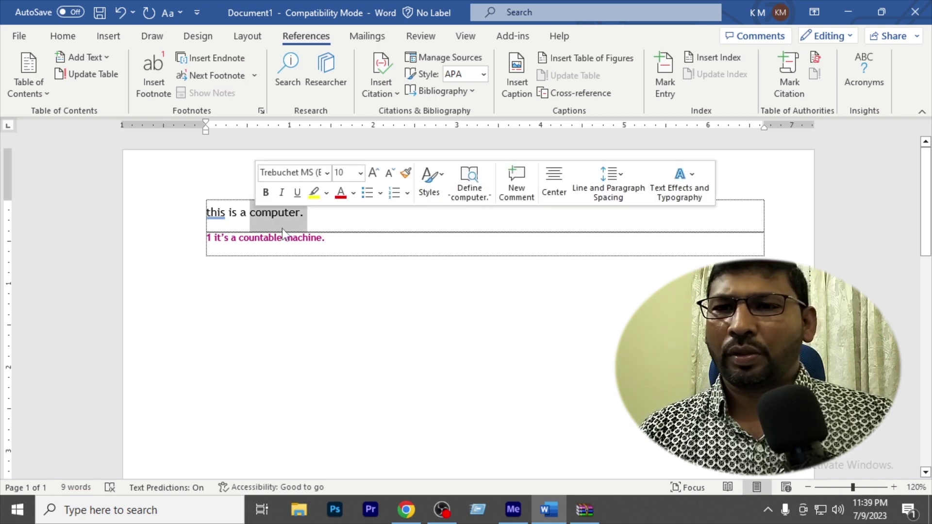
drag(337, 238, 207, 237)
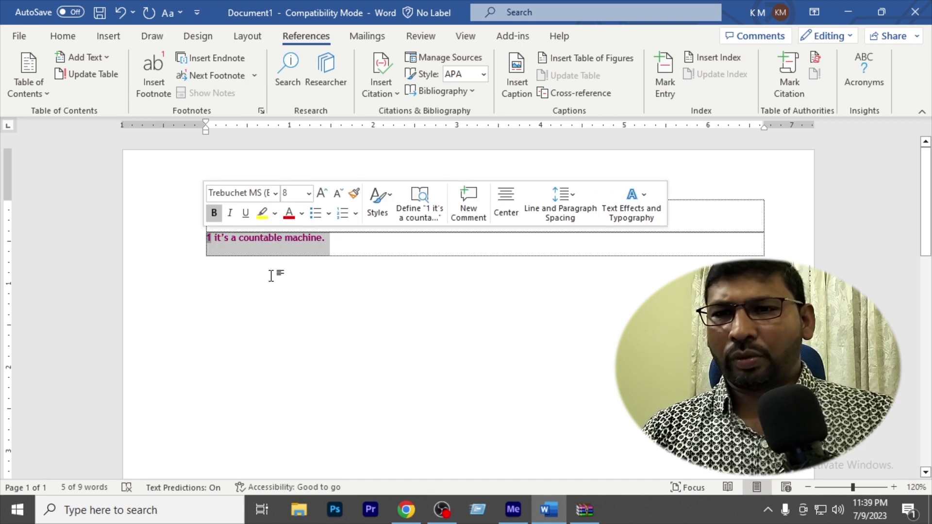
key(Delete)
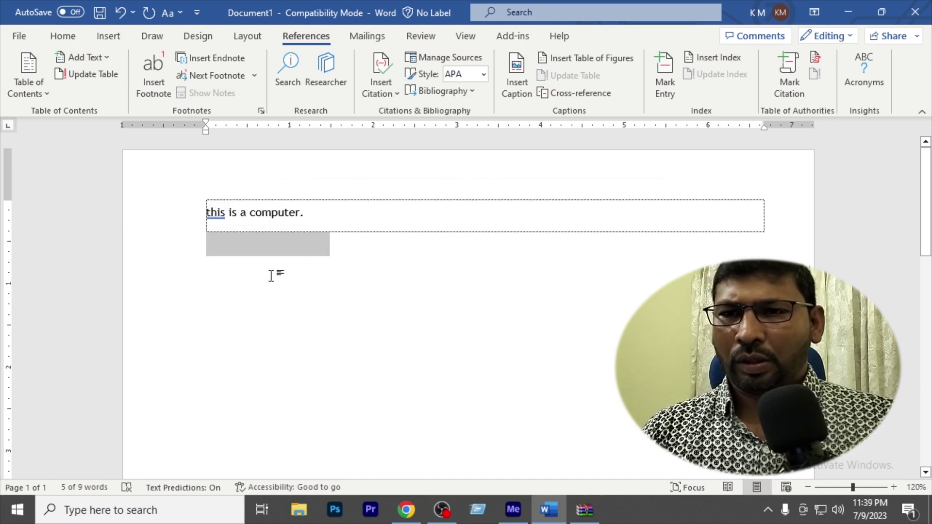
drag(308, 214, 250, 213)
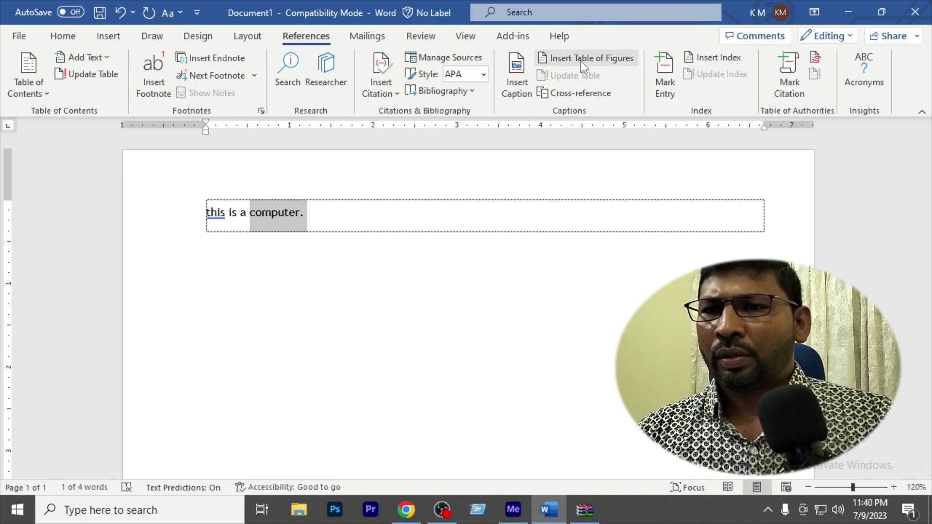
- Insert a table of figures built from the Caption style, then delete its no-entries-found message
click(602, 57)
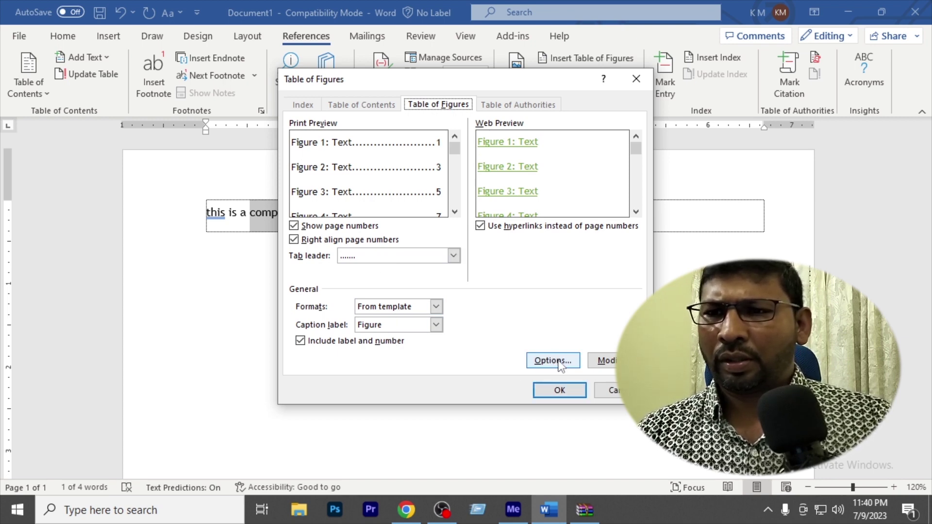
click(602, 360)
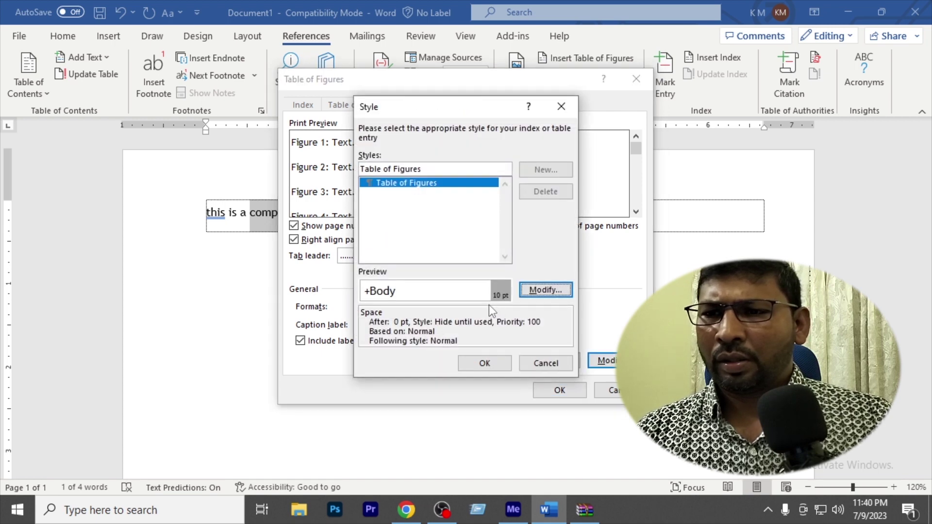
click(502, 365)
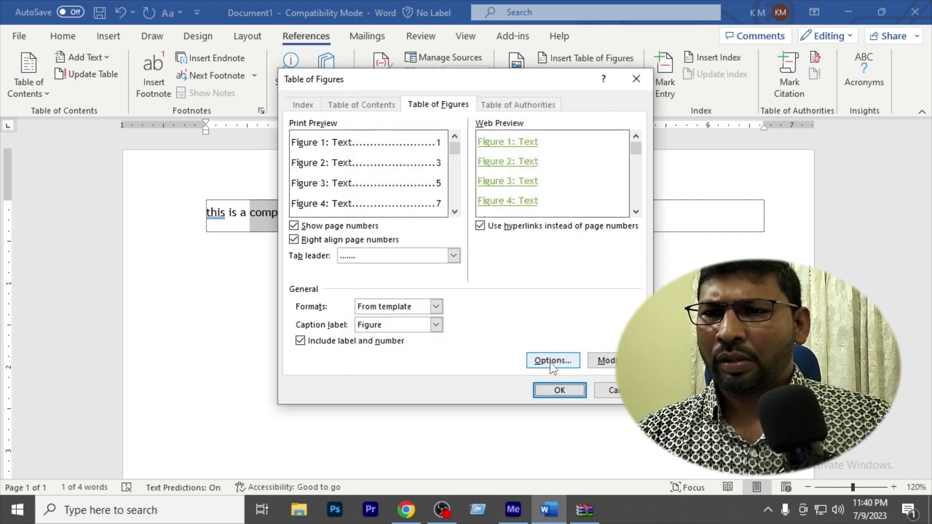
click(550, 361)
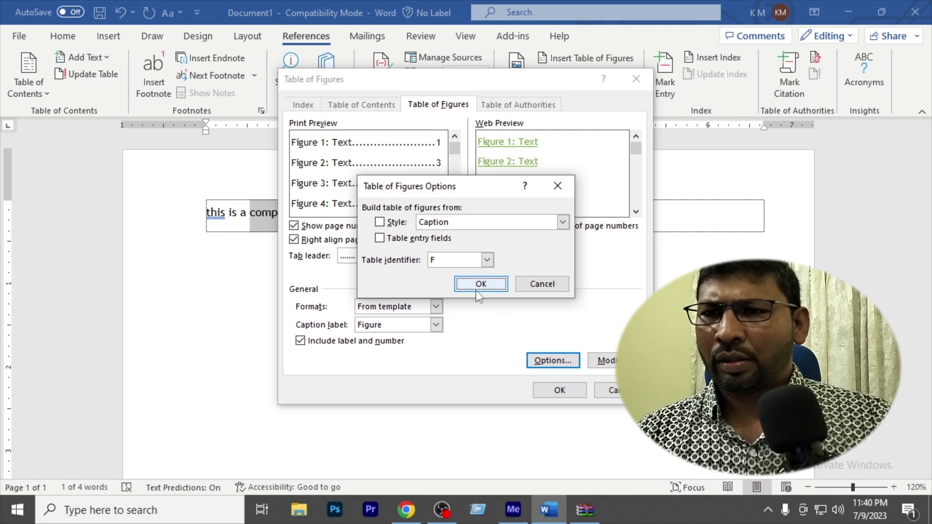
key(alt+s)
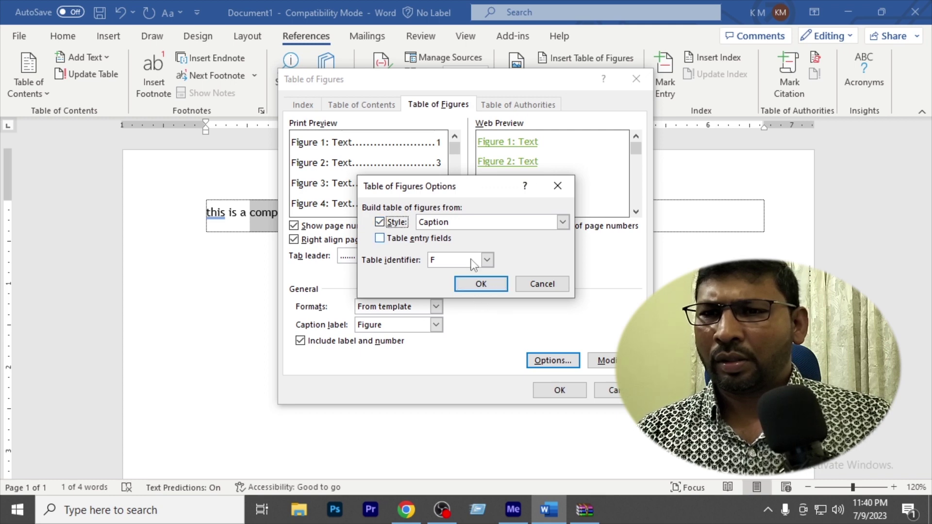
click(481, 284)
click(559, 391)
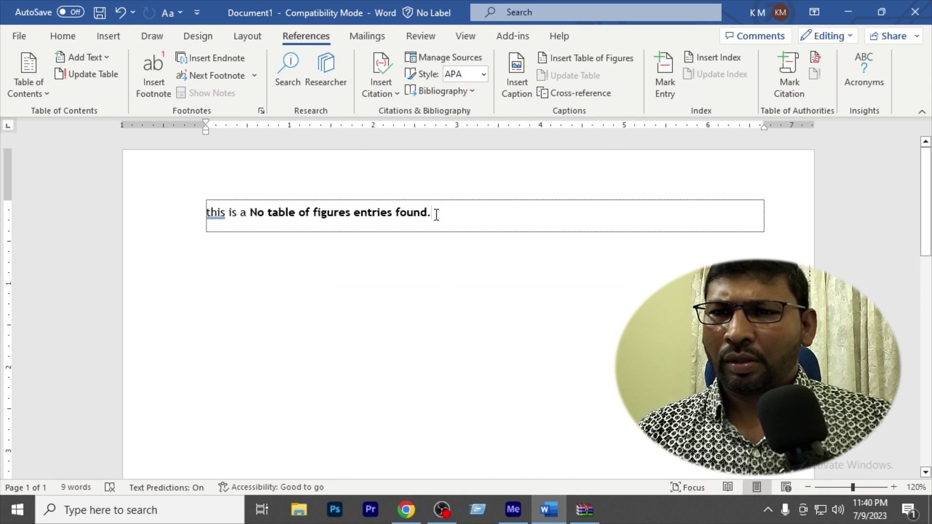
mouse_move(436, 219)
mouse_down()
mouse_move(238, 219)
mouse_move(250, 226)
mouse_up()
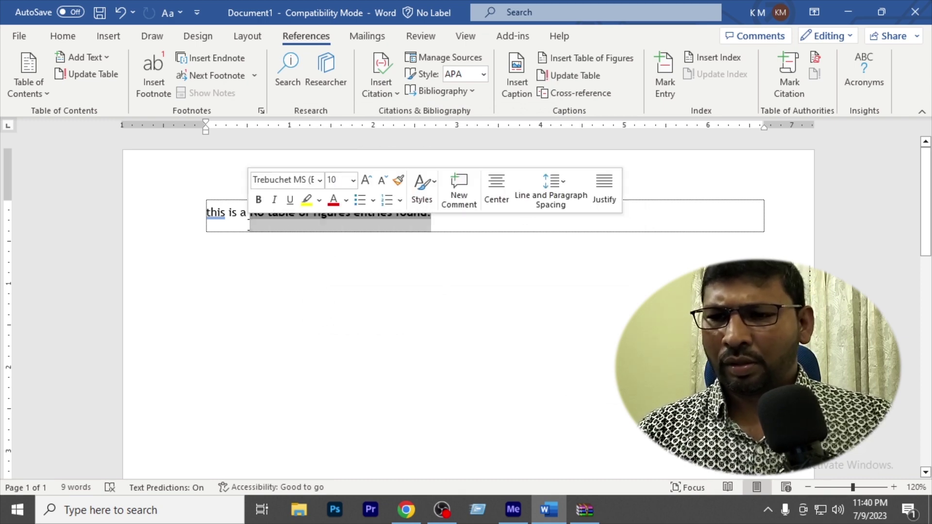
key(Delete)
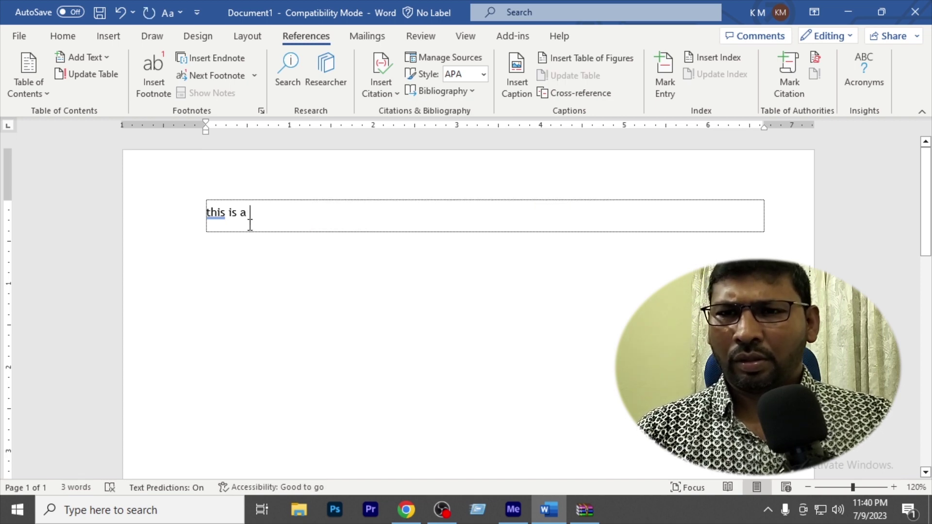
- Erase the remaining text, close the Index dialog without inserting an index, and open the Search pane
key(BackSpace)
key(BackSpace)
key(BackSpace)
key(BackSpace)
key(BackSpace)
key(BackSpace)
key(BackSpace)
key(BackSpace)
key(BackSpace)
key(BackSpace)
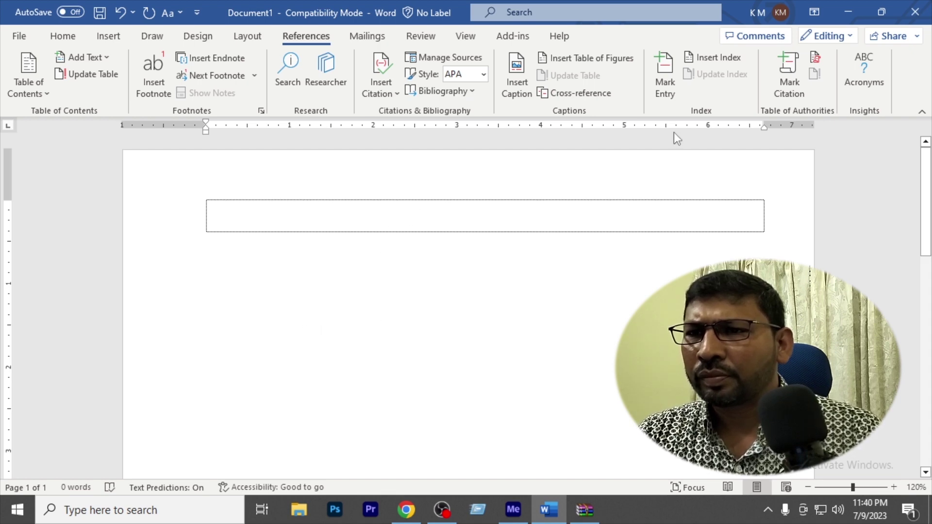
click(723, 57)
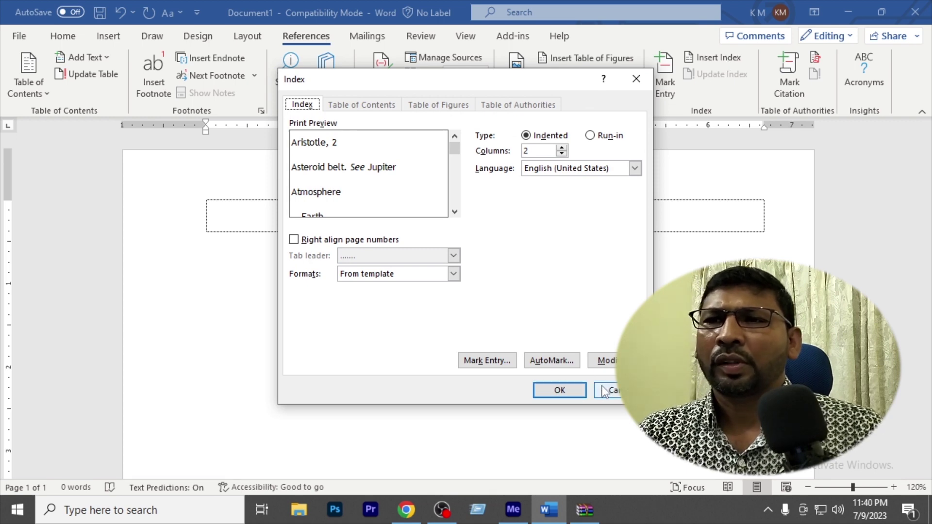
click(613, 392)
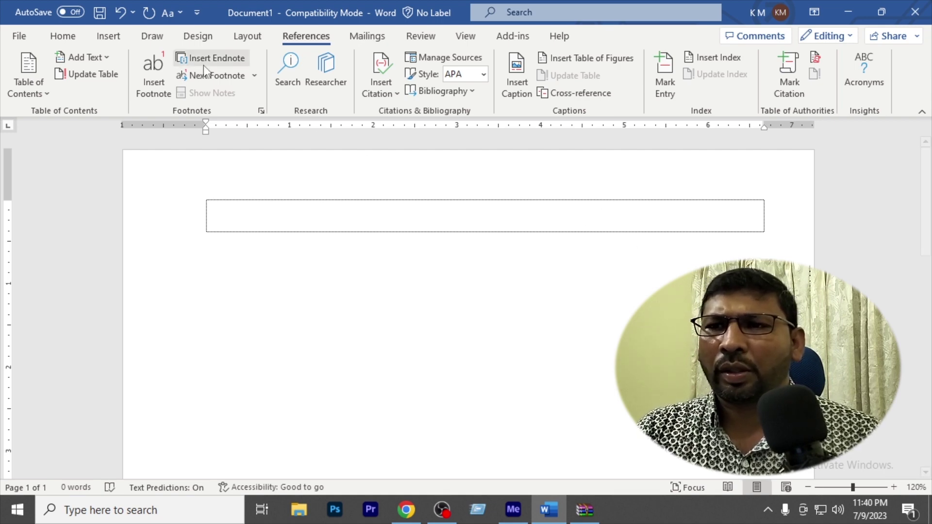
click(290, 66)
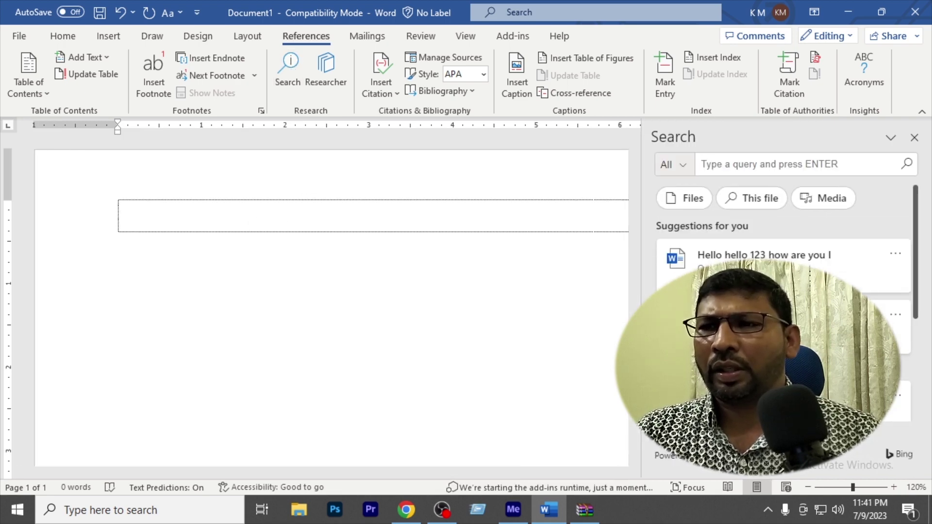
- Open the suggested 'Hello hello 123 how are you I.docx' document from the Search pane
click(765, 255)
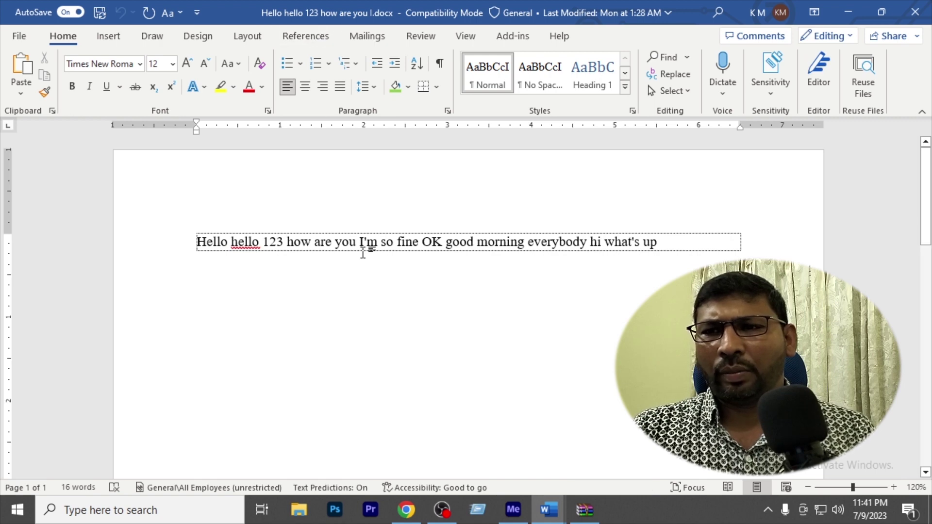
- Select the sentence and browse the Mailings, Review and View commands, including the Language list
drag(672, 245, 145, 243)
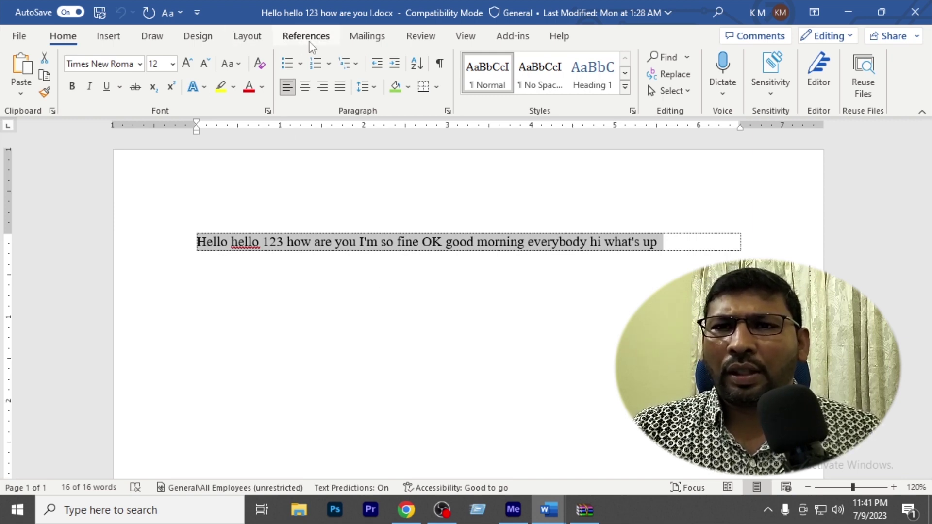
click(359, 40)
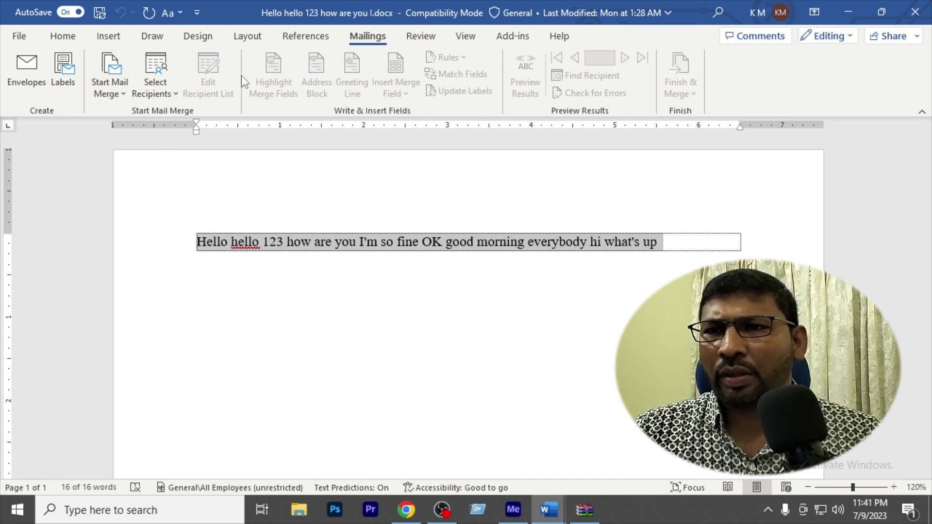
click(421, 36)
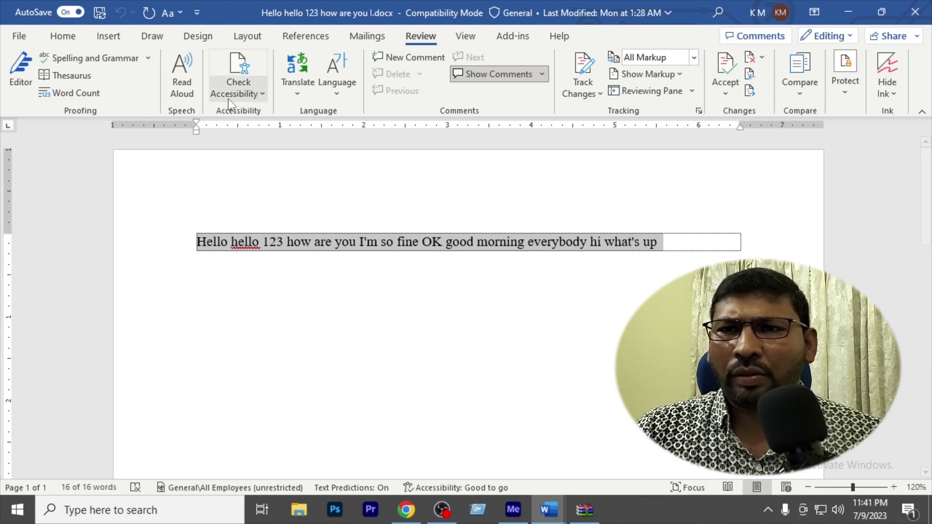
click(345, 91)
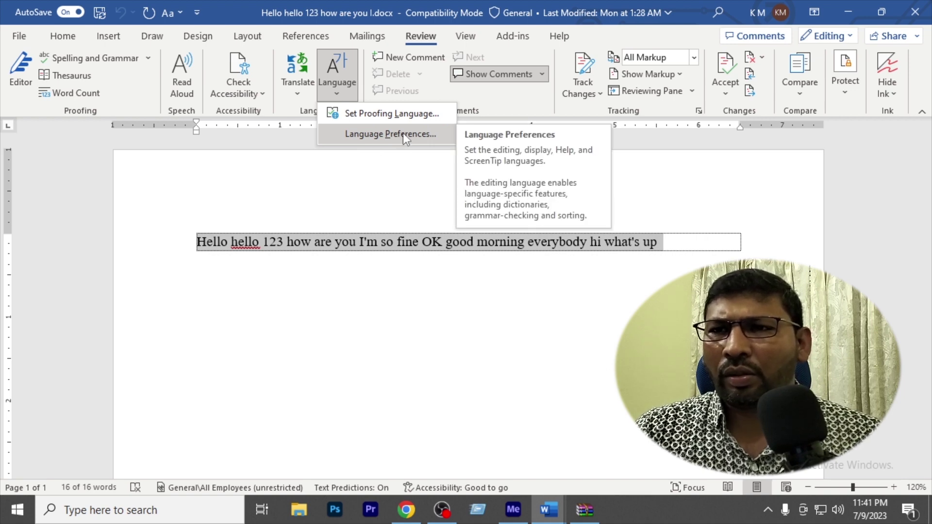
click(555, 177)
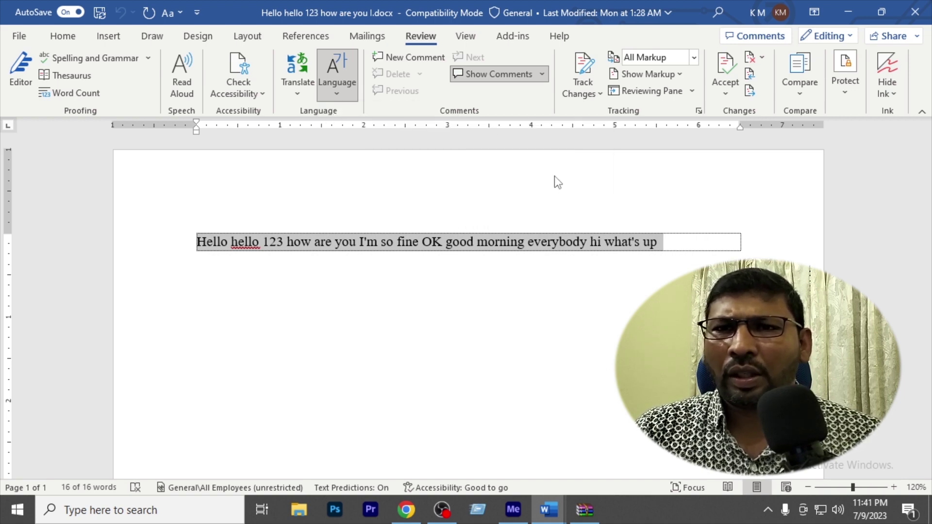
click(465, 37)
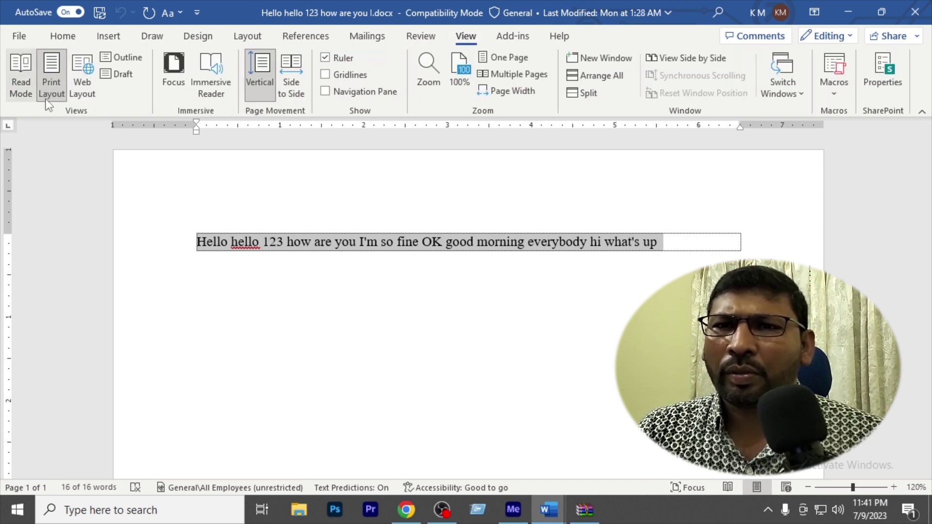
click(19, 83)
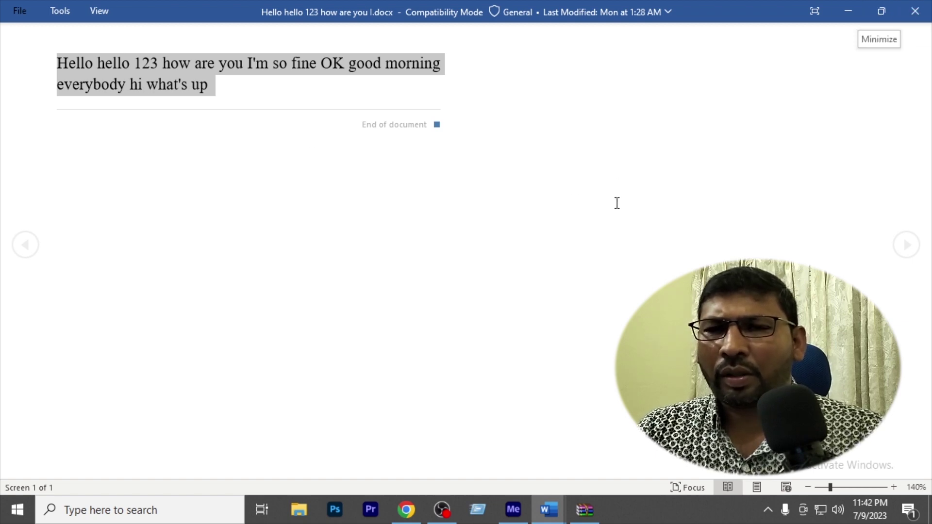
key(Escape)
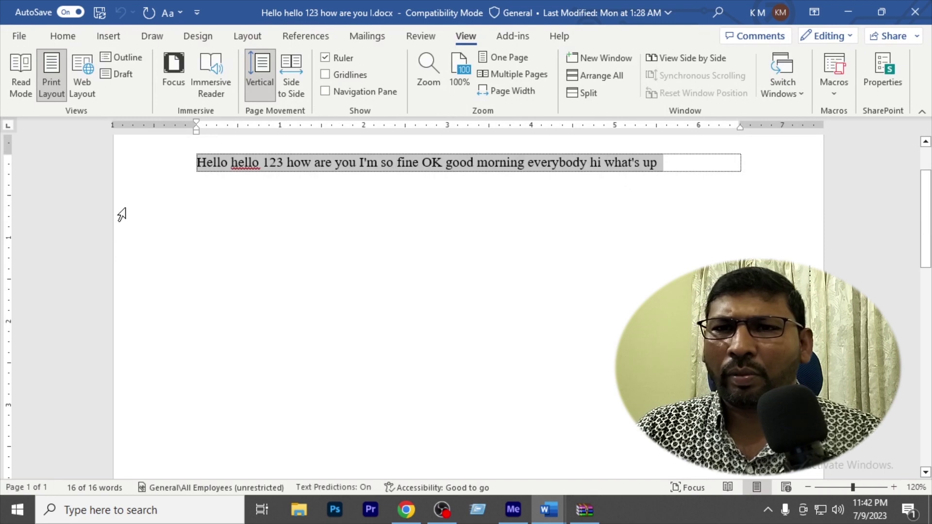
click(82, 78)
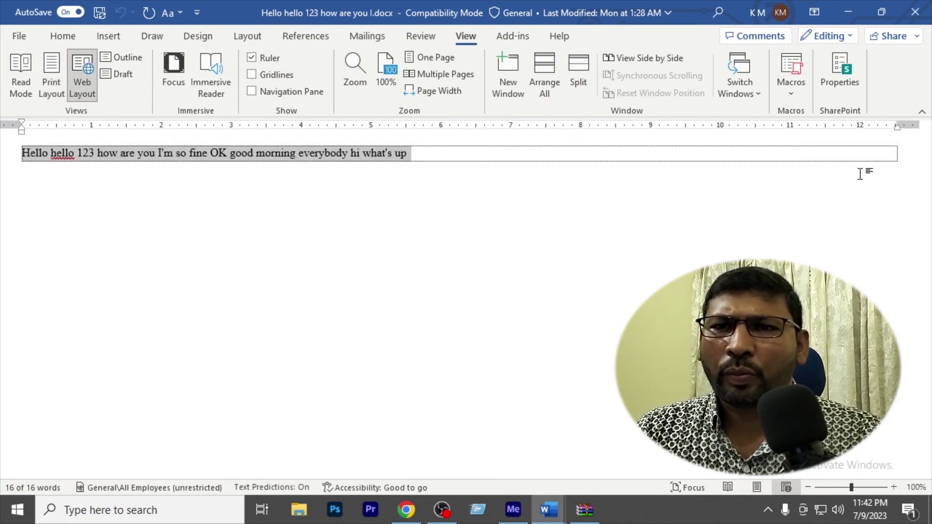
click(57, 68)
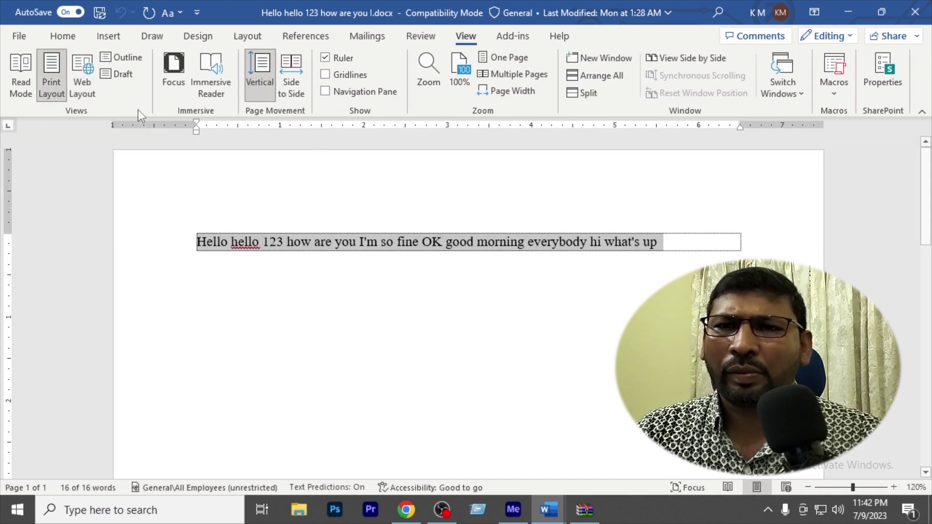
- Switch to Outline view and promote the sentence from Body Text to Level 1
click(122, 59)
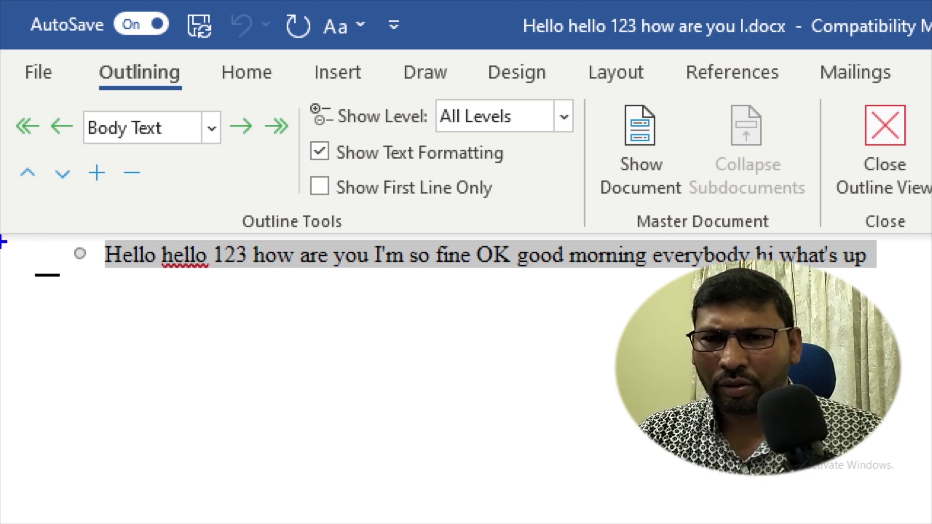
mouse_move(16, 223)
mouse_down()
mouse_move(40, 302)
mouse_move(107, 323)
mouse_up()
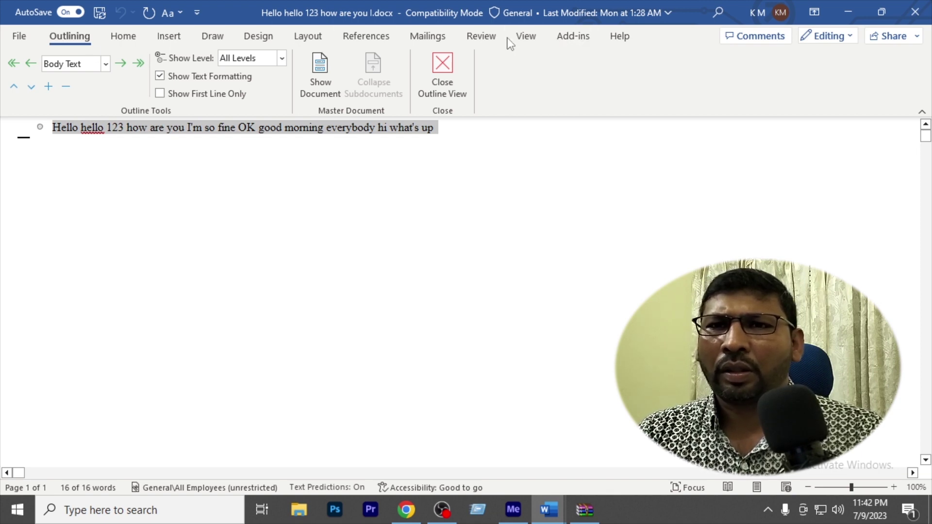
click(26, 38)
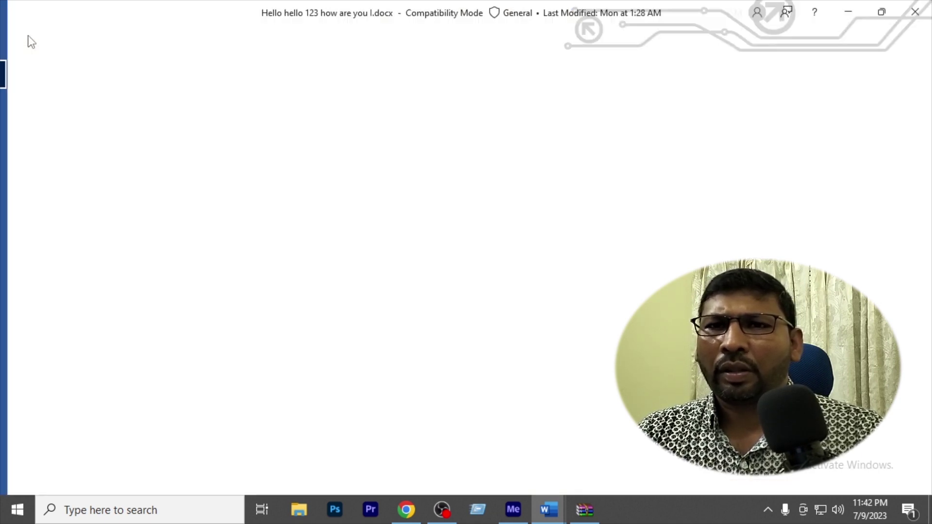
click(27, 40)
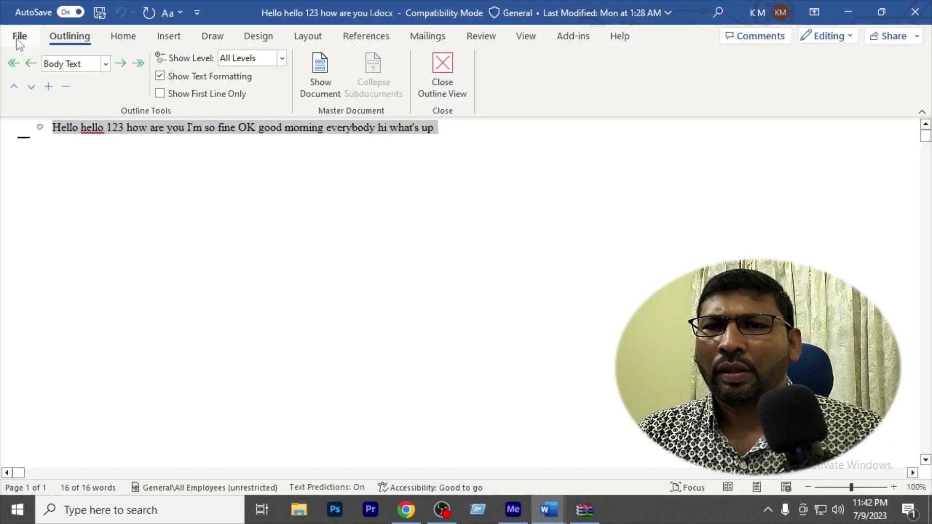
click(17, 40)
click(27, 37)
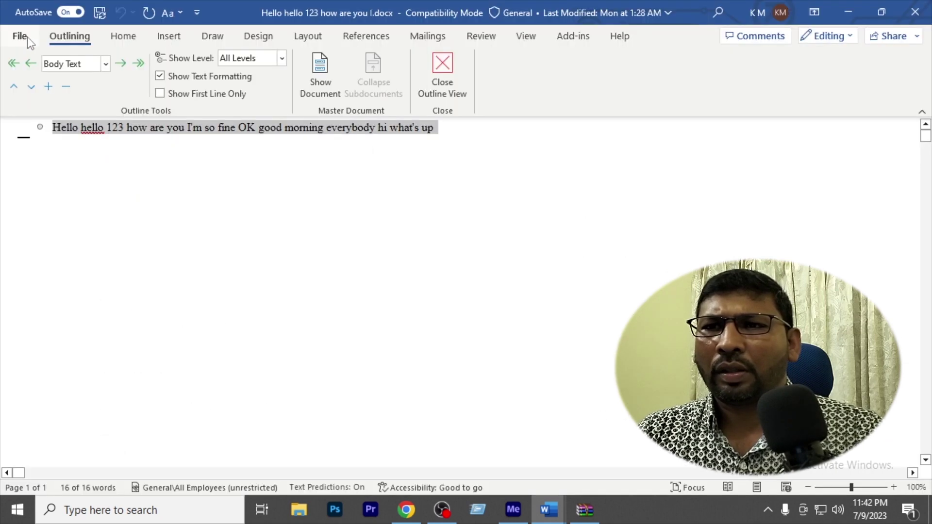
click(30, 62)
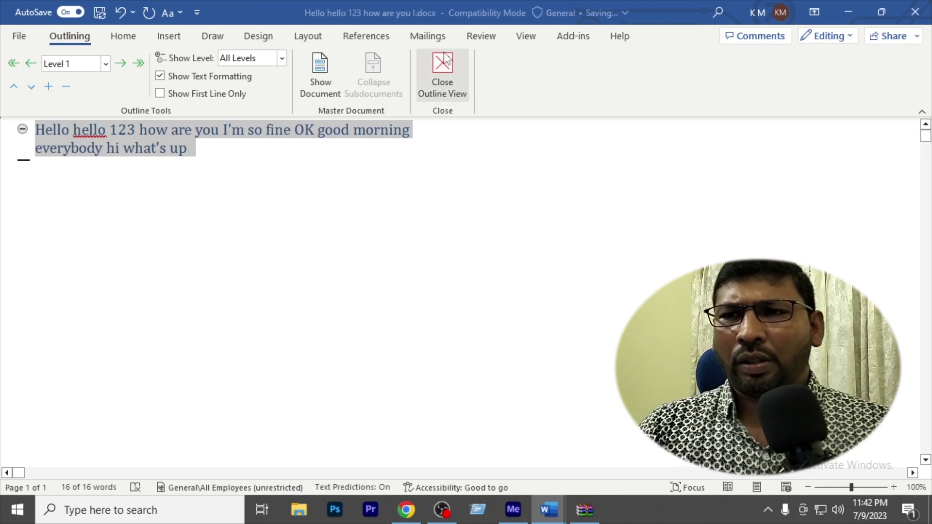
- Close Outline view back to Print Layout and set the zoom to 100%
click(442, 78)
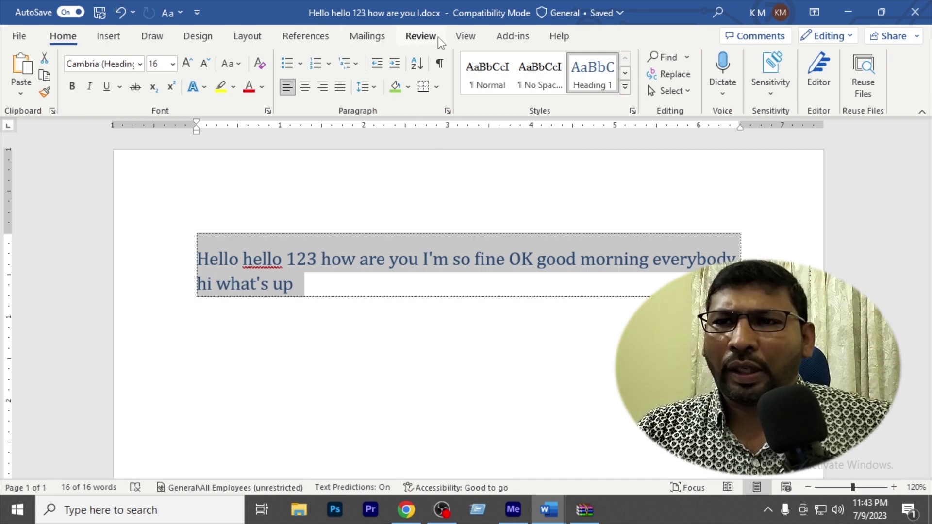
click(470, 41)
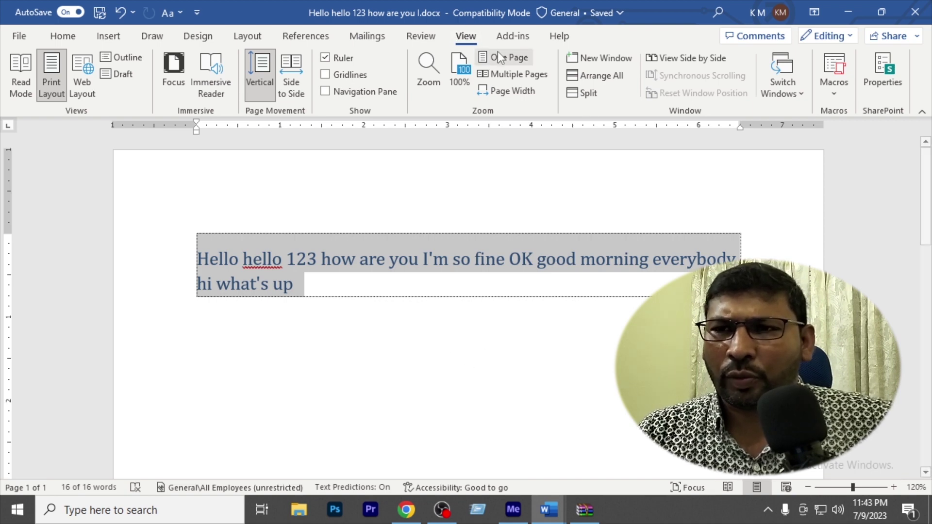
click(460, 74)
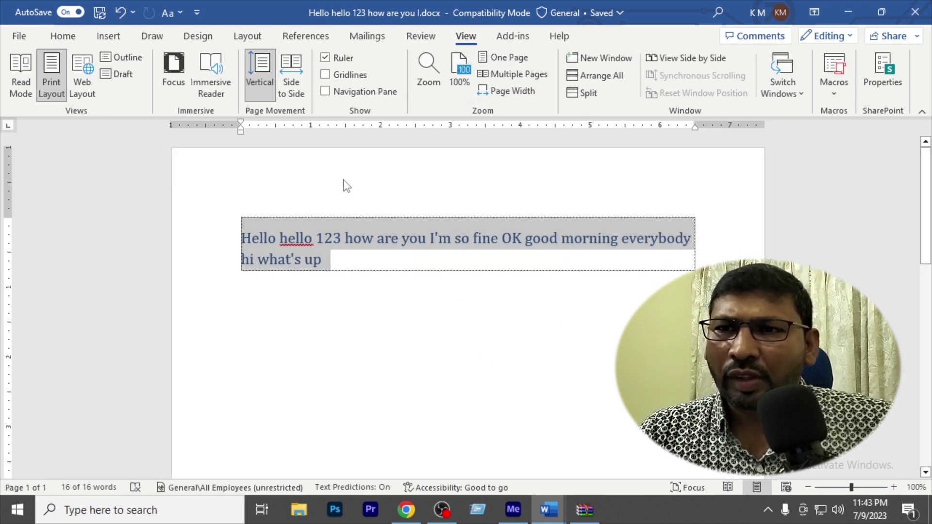
- Zoom the page to 200% through the Zoom dialog and scroll through the document
click(425, 73)
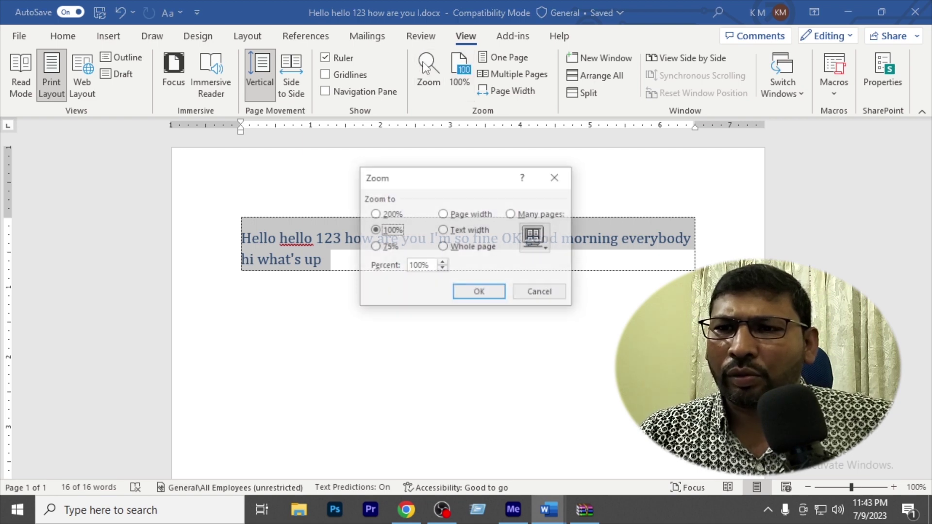
click(374, 215)
click(480, 293)
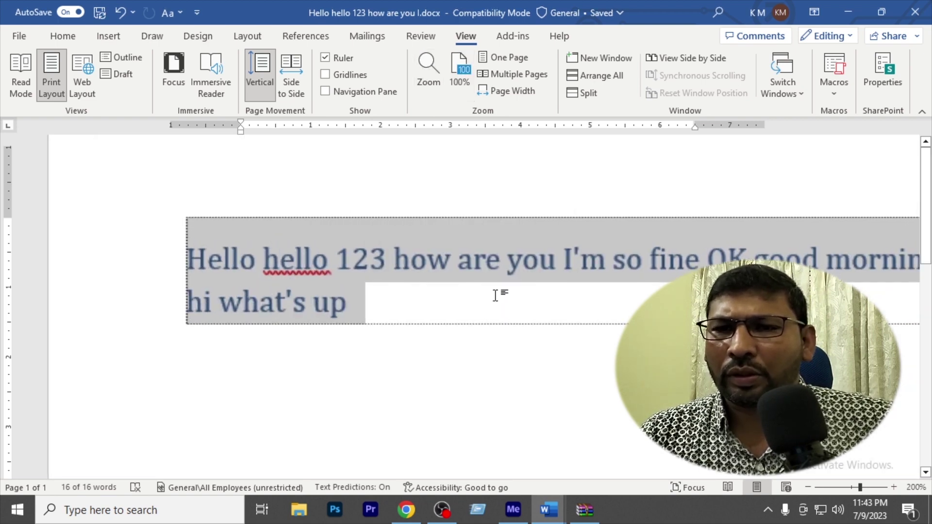
drag(494, 474, 605, 482)
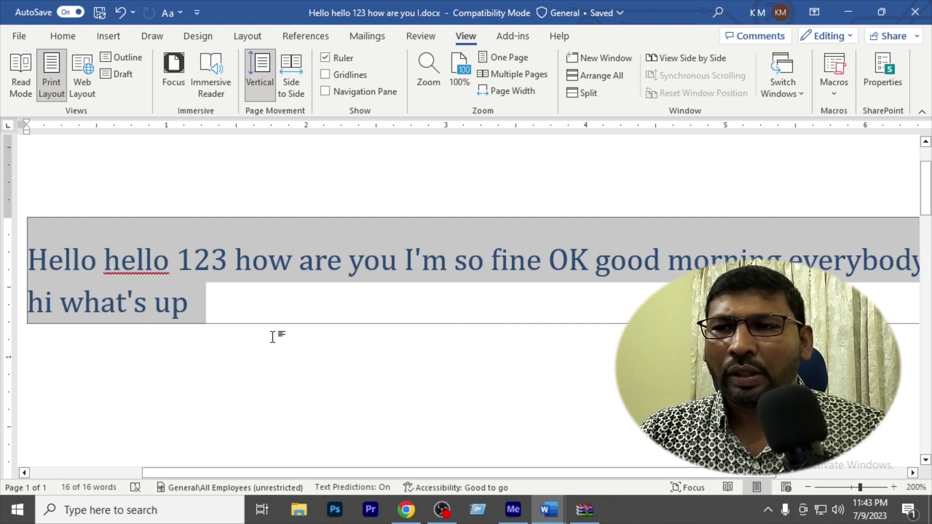
scroll(272, 337, down, 5)
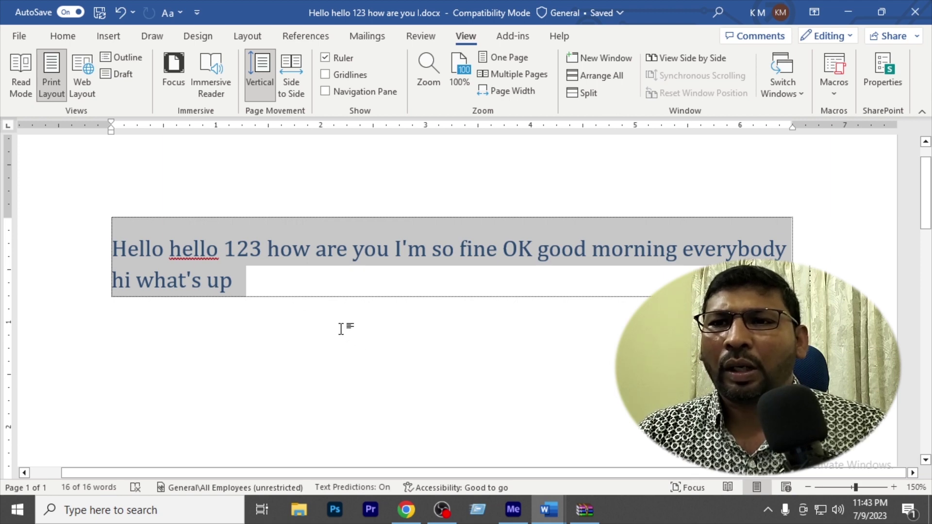
scroll(341, 329, down, 2)
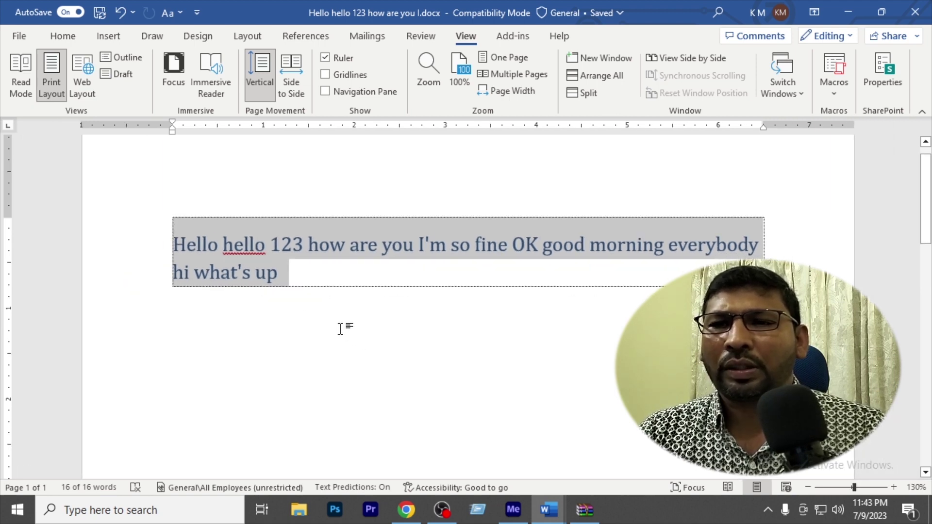
scroll(340, 329, up, 4)
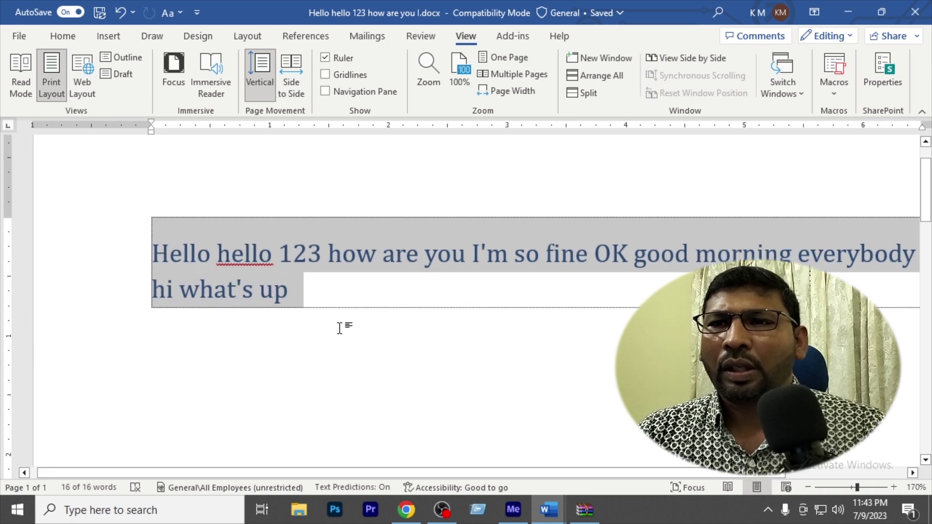
scroll(340, 328, down, 6)
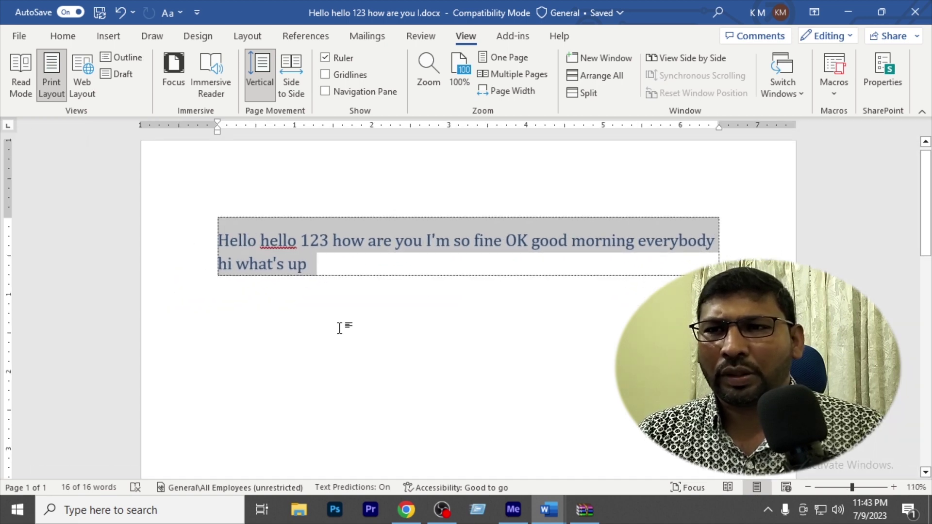
scroll(340, 328, down, 1)
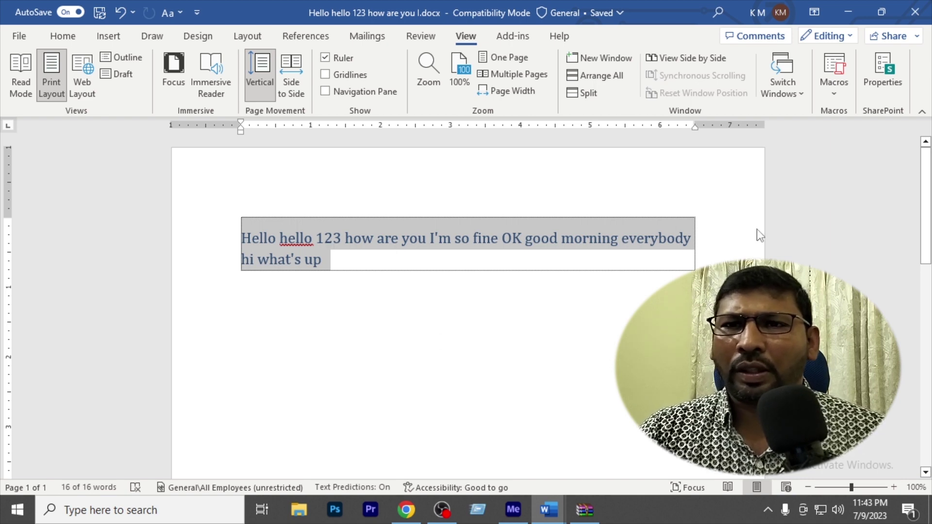
- Check the Bijoy Classic Converter's two conversion options under Add-ins, then return to Home
click(512, 35)
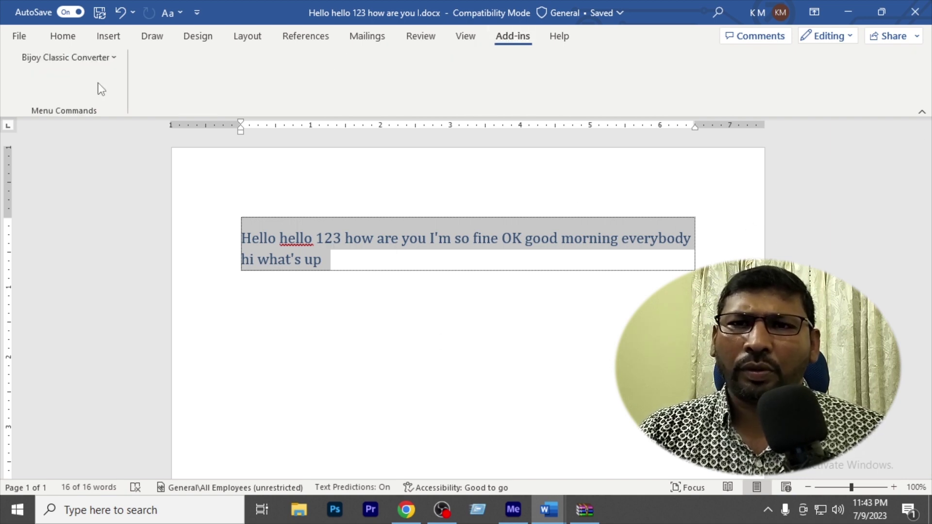
click(117, 58)
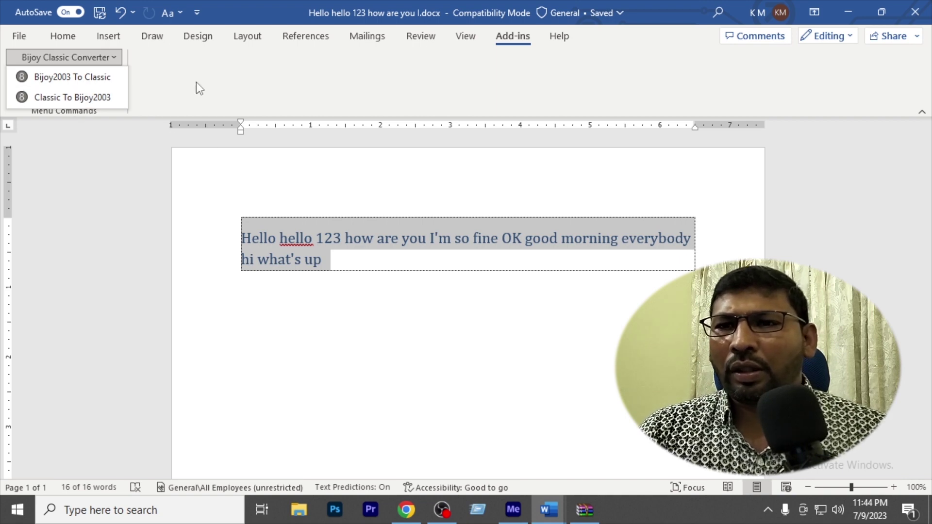
click(59, 62)
click(63, 36)
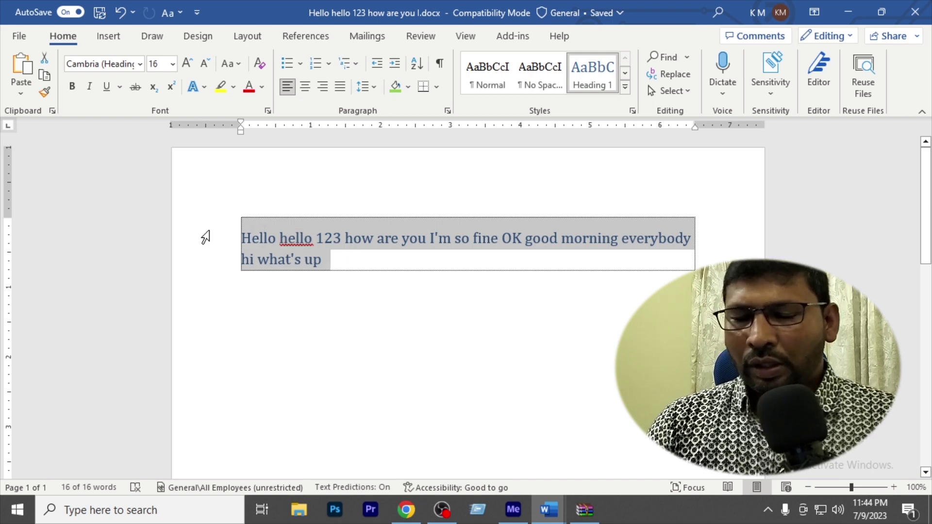
- Delete the English heading and type a test letter কা in the Kalpurush font
key(Delete)
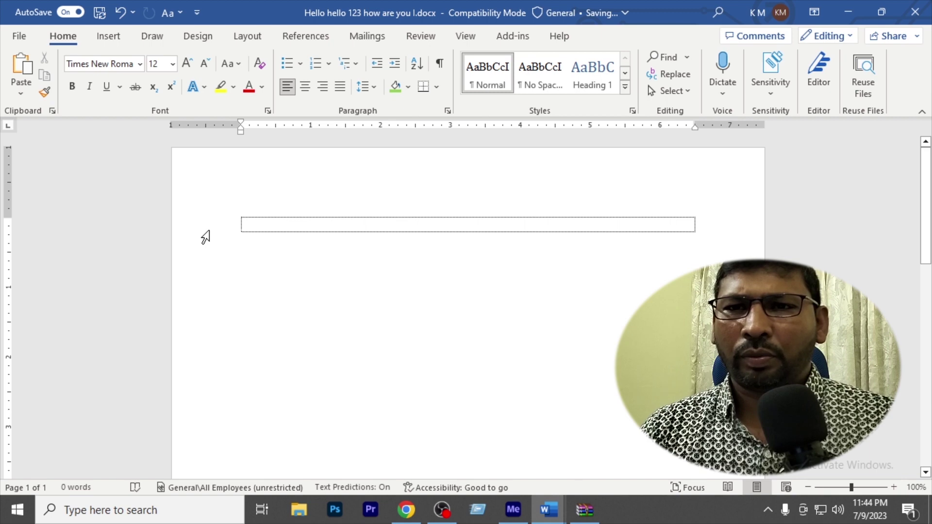
click(140, 64)
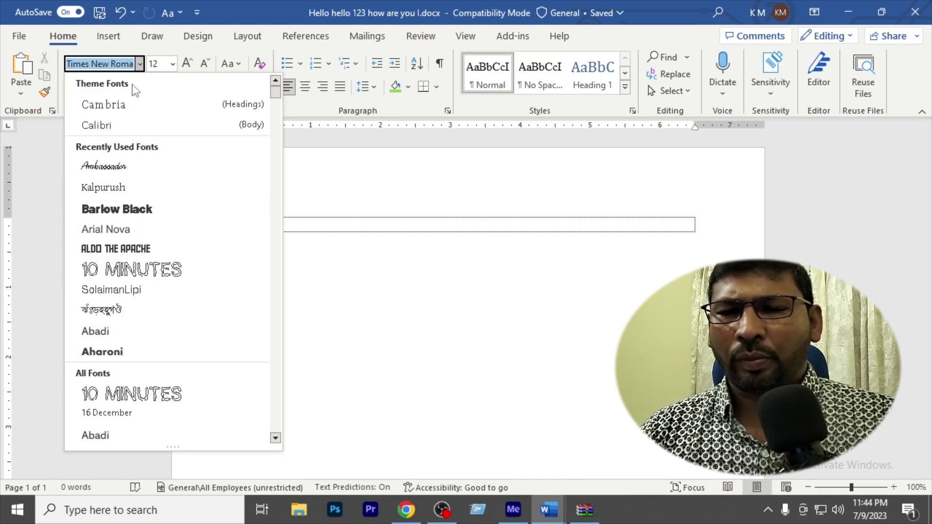
click(108, 188)
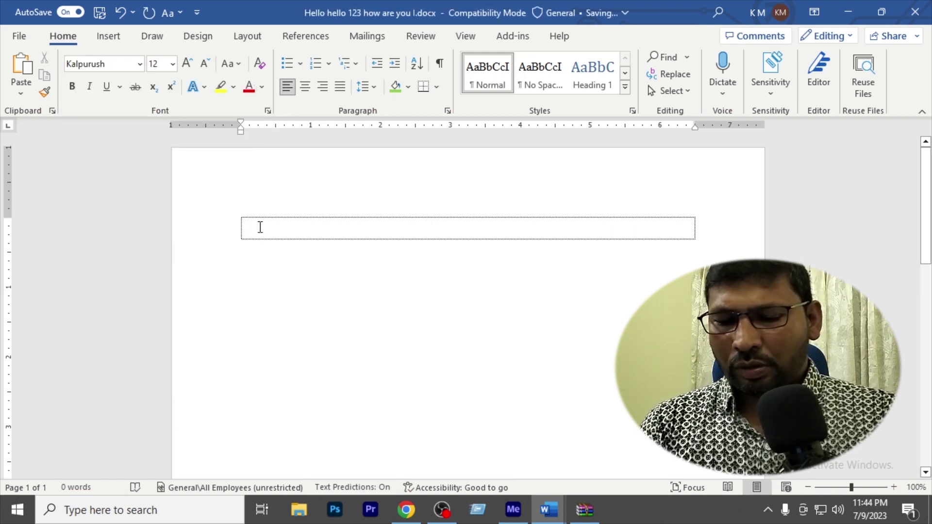
text(কা)
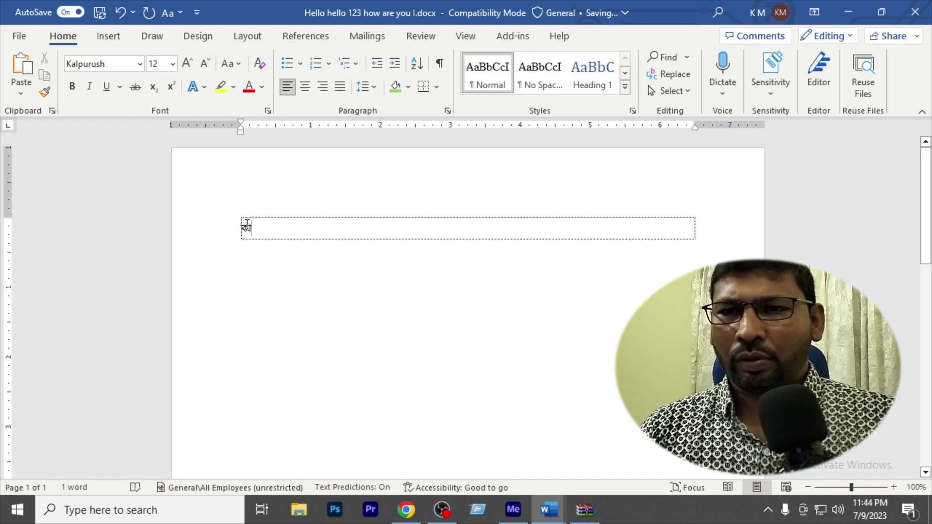
- Set the Bengali test letter to font size 26
drag(264, 229, 216, 233)
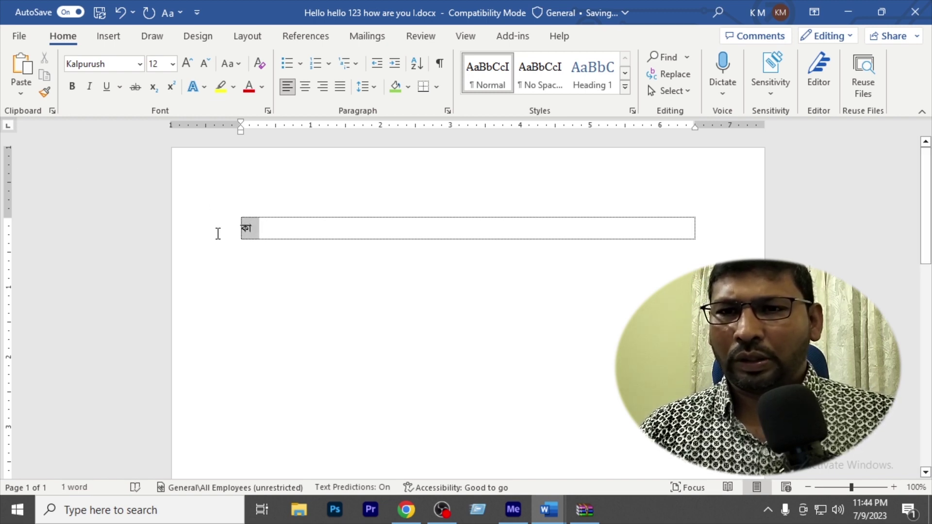
click(172, 63)
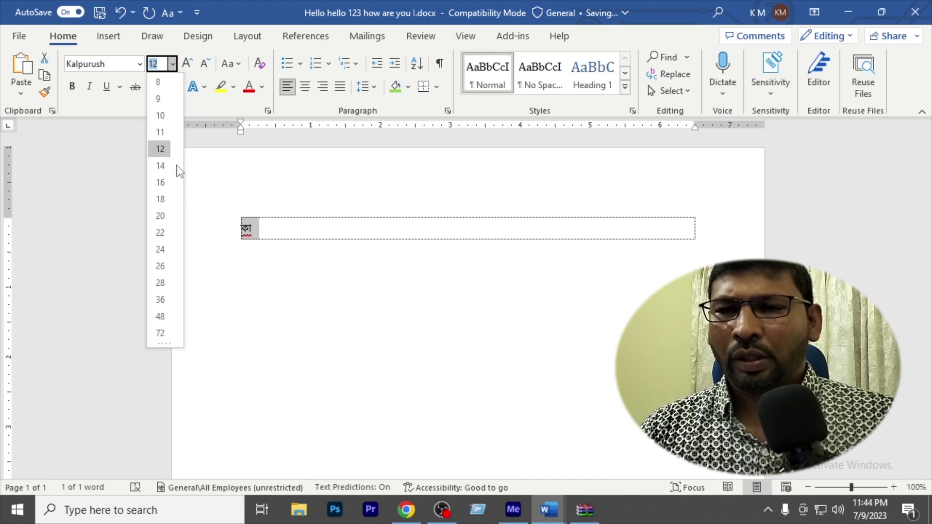
click(160, 266)
- Replace the test letter with the Bengali word পরীক্ষা and a second word, correcting a mistyped conjunct
click(311, 239)
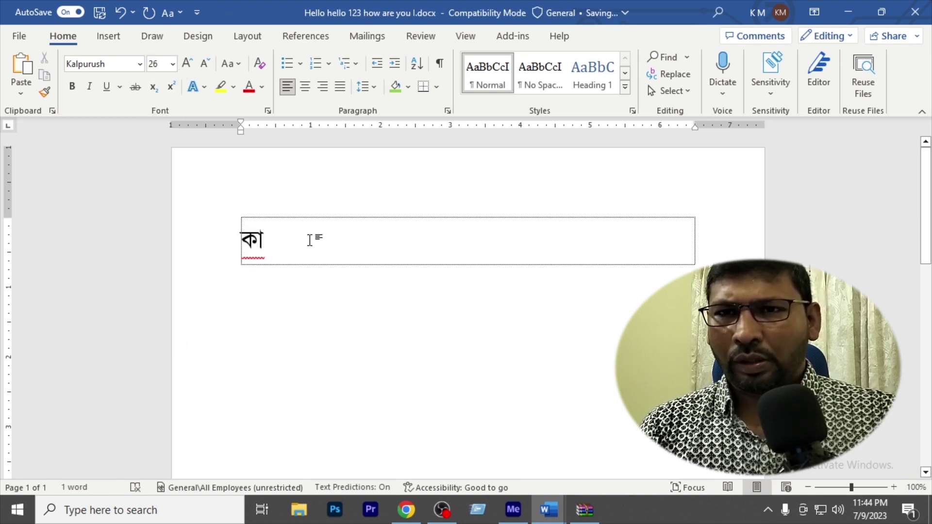
key(BackSpace)
key(BackSpace)
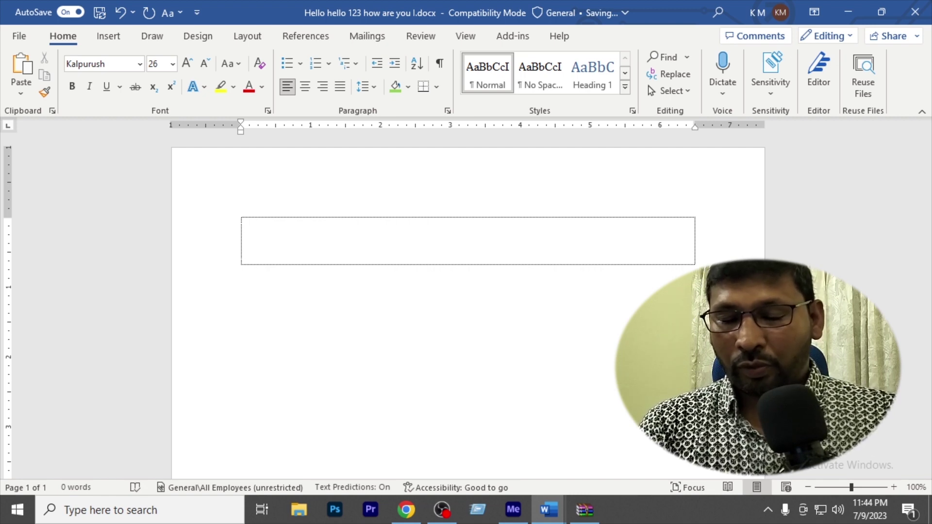
text(পর)
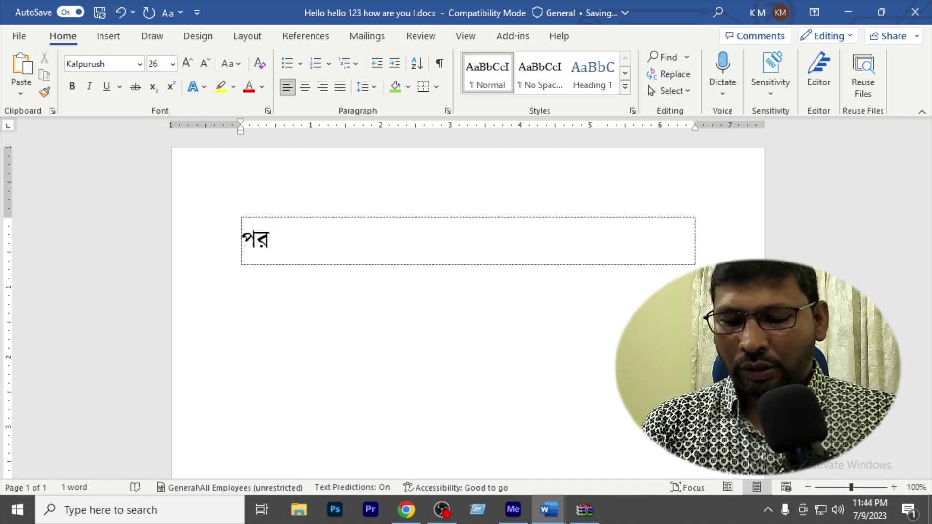
text(ীক্ষা)
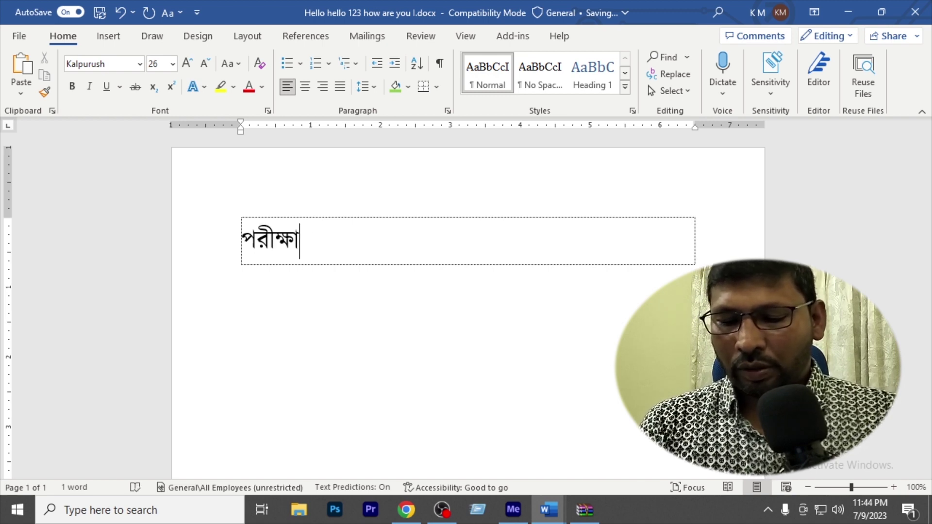
text( বা)
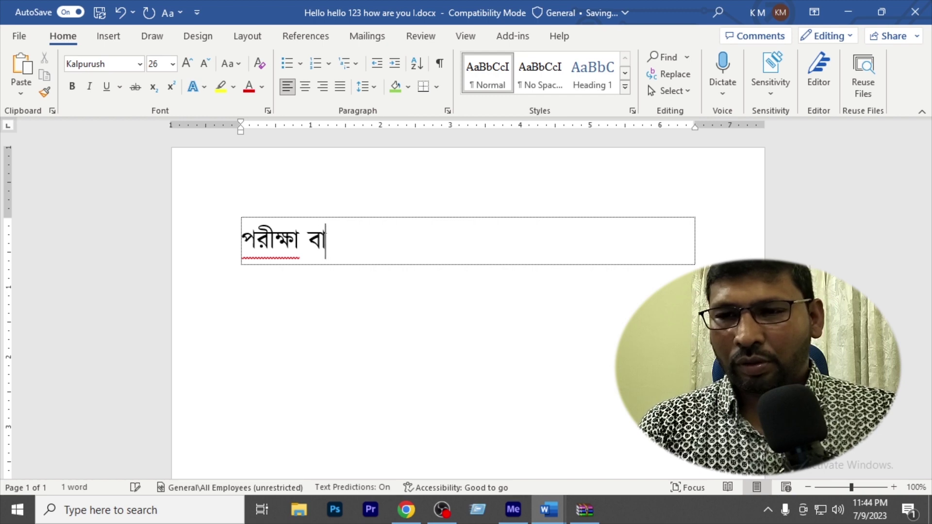
text(ঞ্)
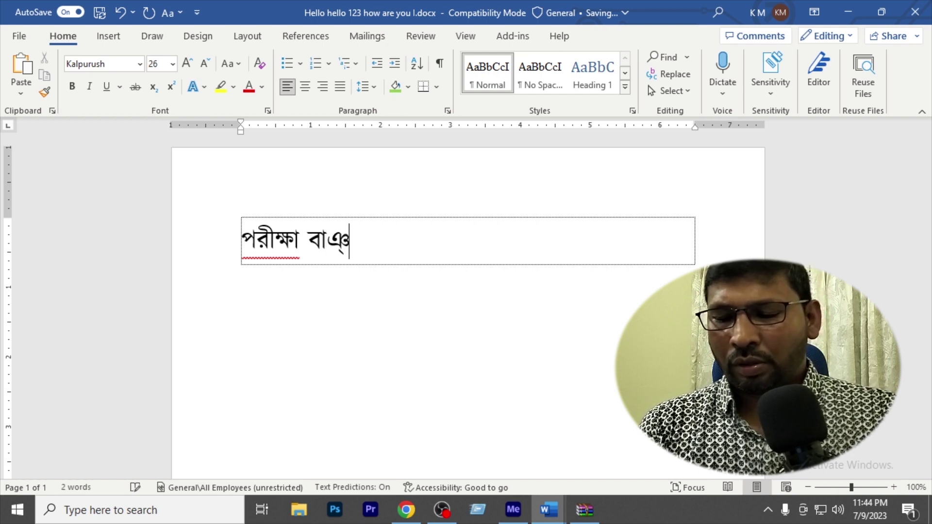
text(চ)
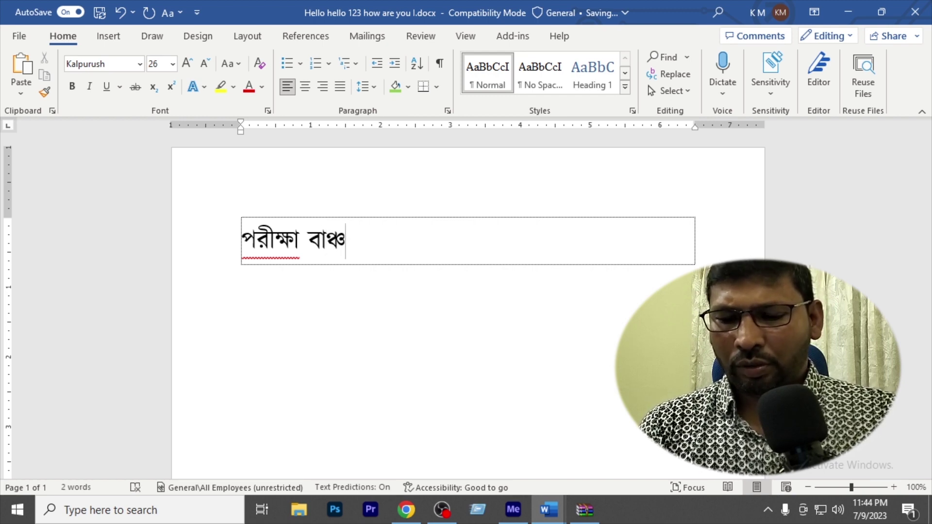
key(BackSpace)
key(BackSpace)
key(BackSpace)
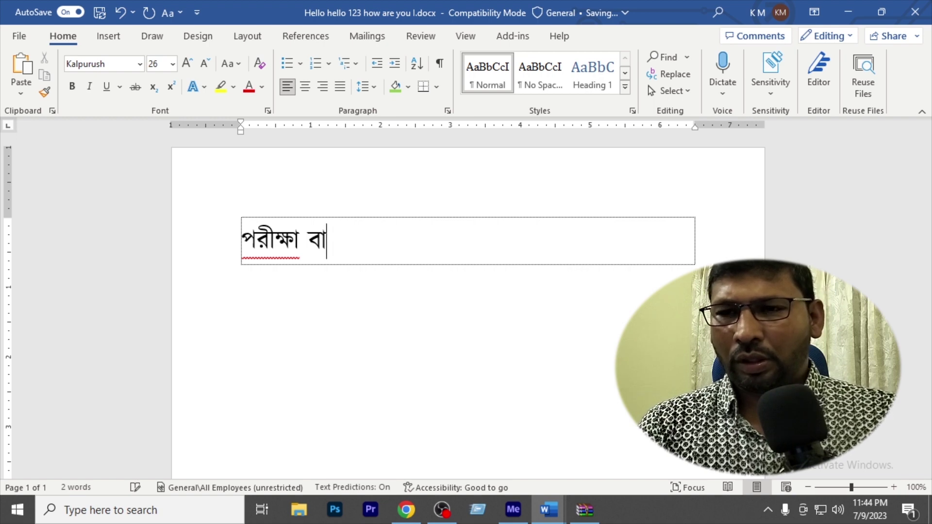
text(ঞ্)
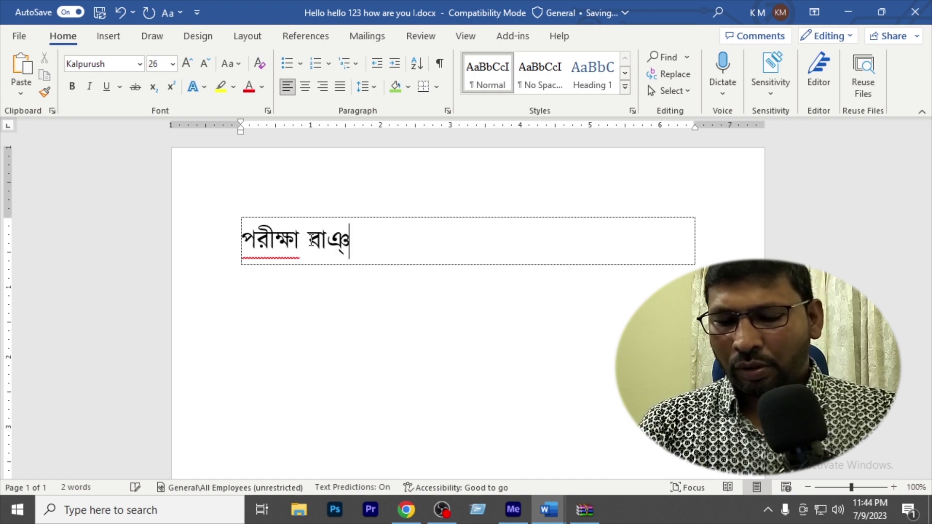
text(জনীয়)
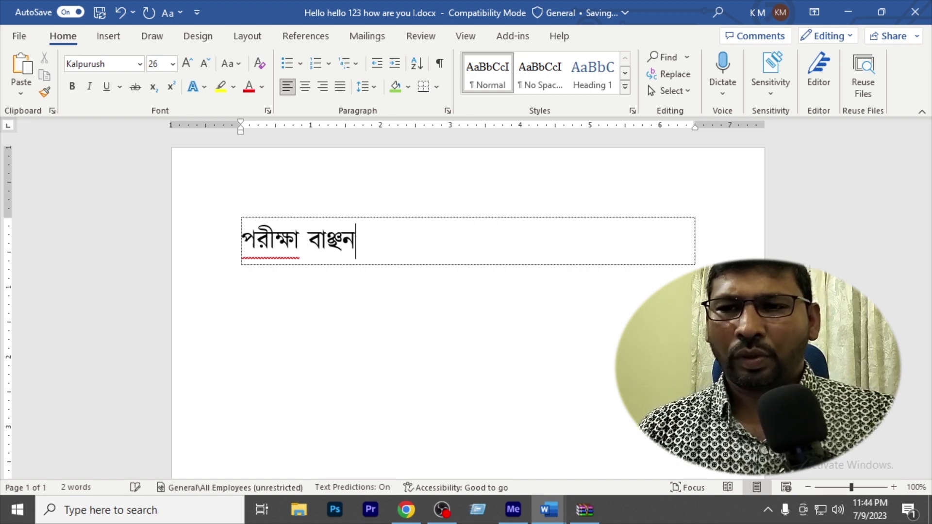